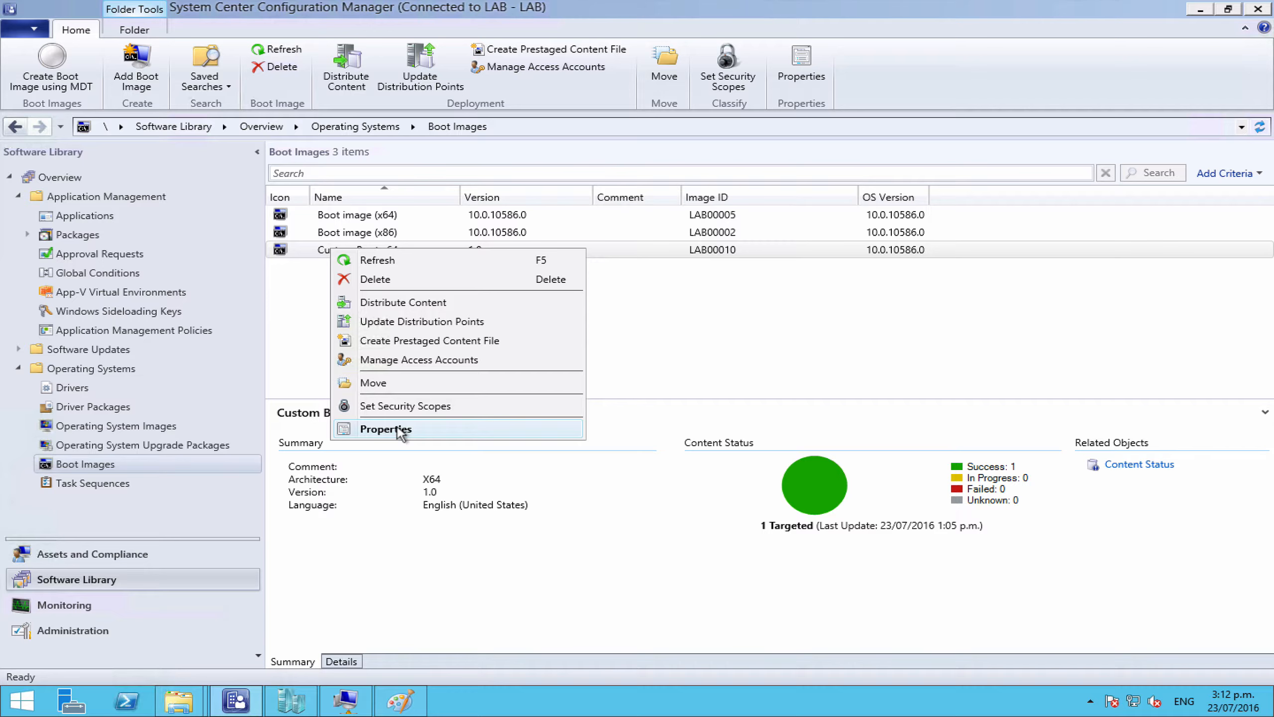
# Step: Add the Microsoft .NET (WinPE-NetFx) optional component to the Custom Boot x64 boot image
pyautogui.click(400, 431)
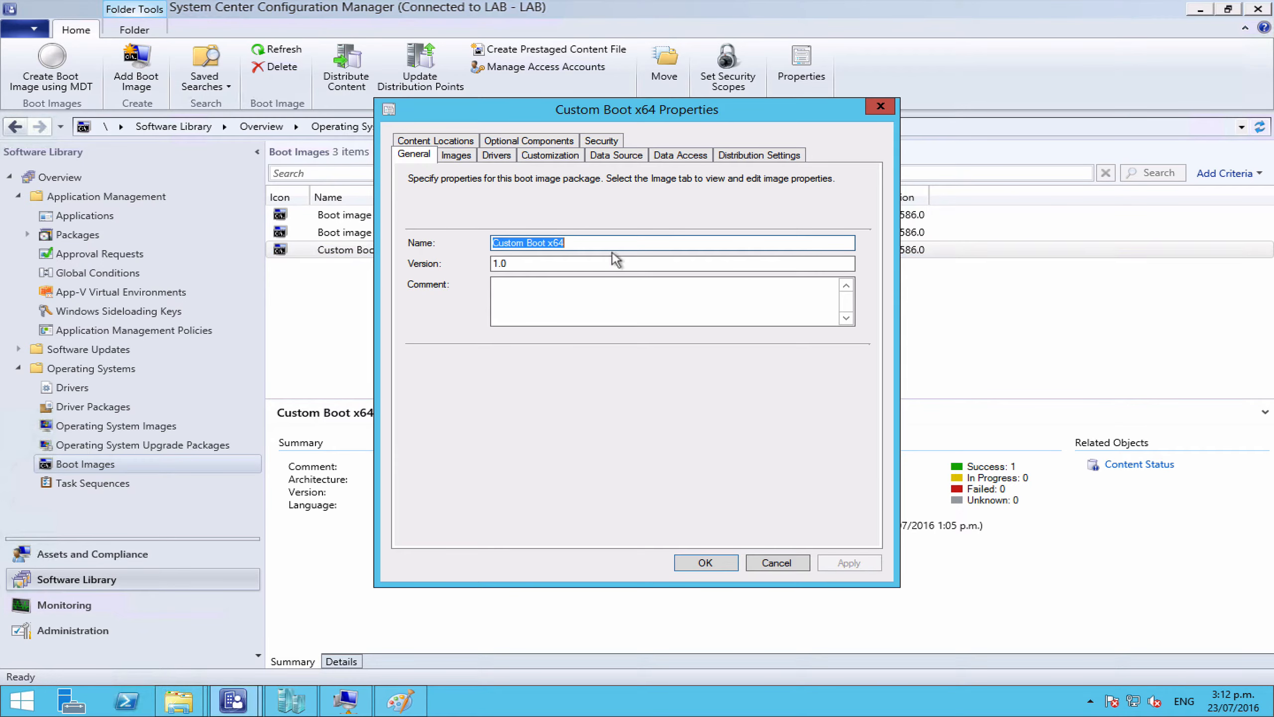
pyautogui.moveTo(618, 117); pyautogui.dragTo(743, 117)
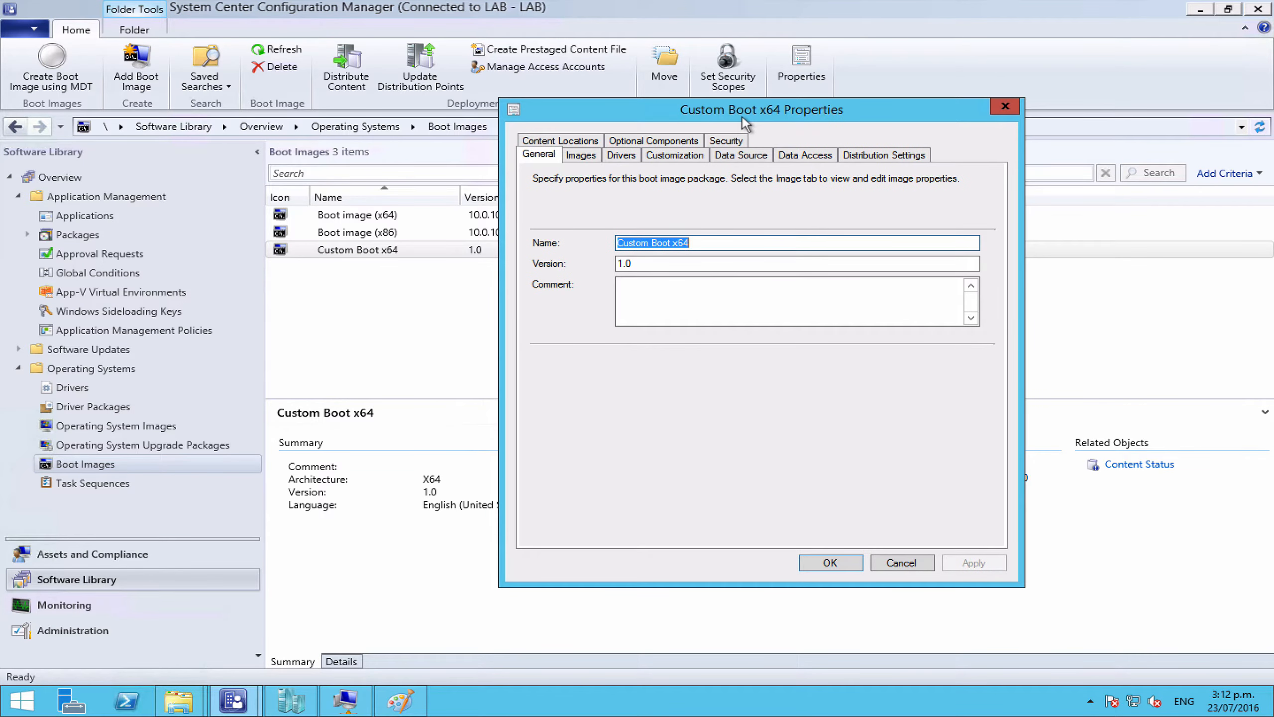
pyautogui.click(675, 143)
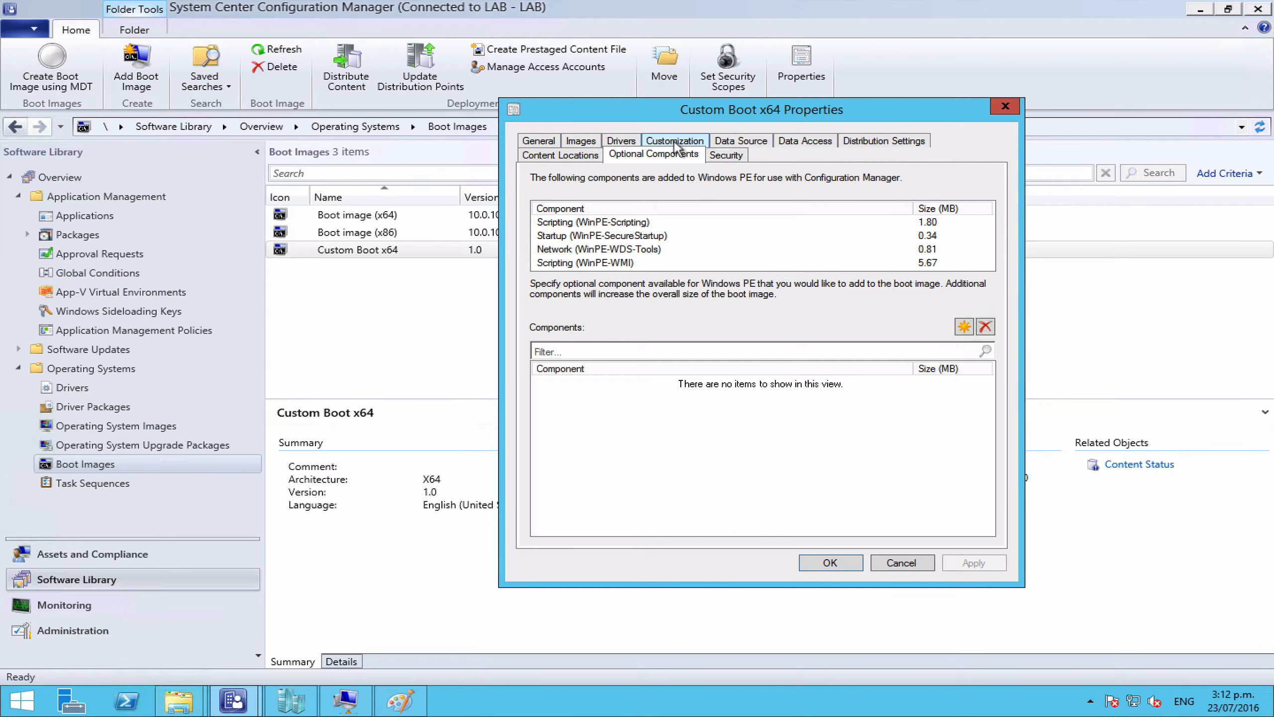
pyautogui.click(959, 331)
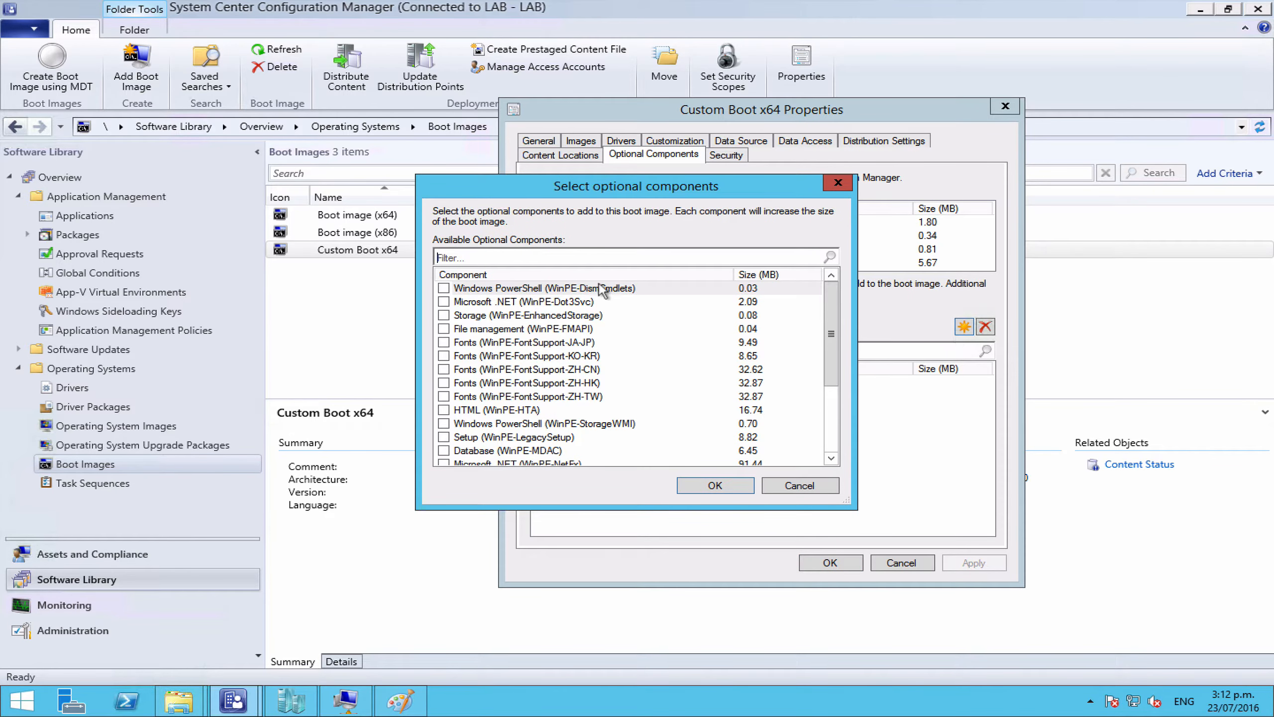
pyautogui.click(591, 275)
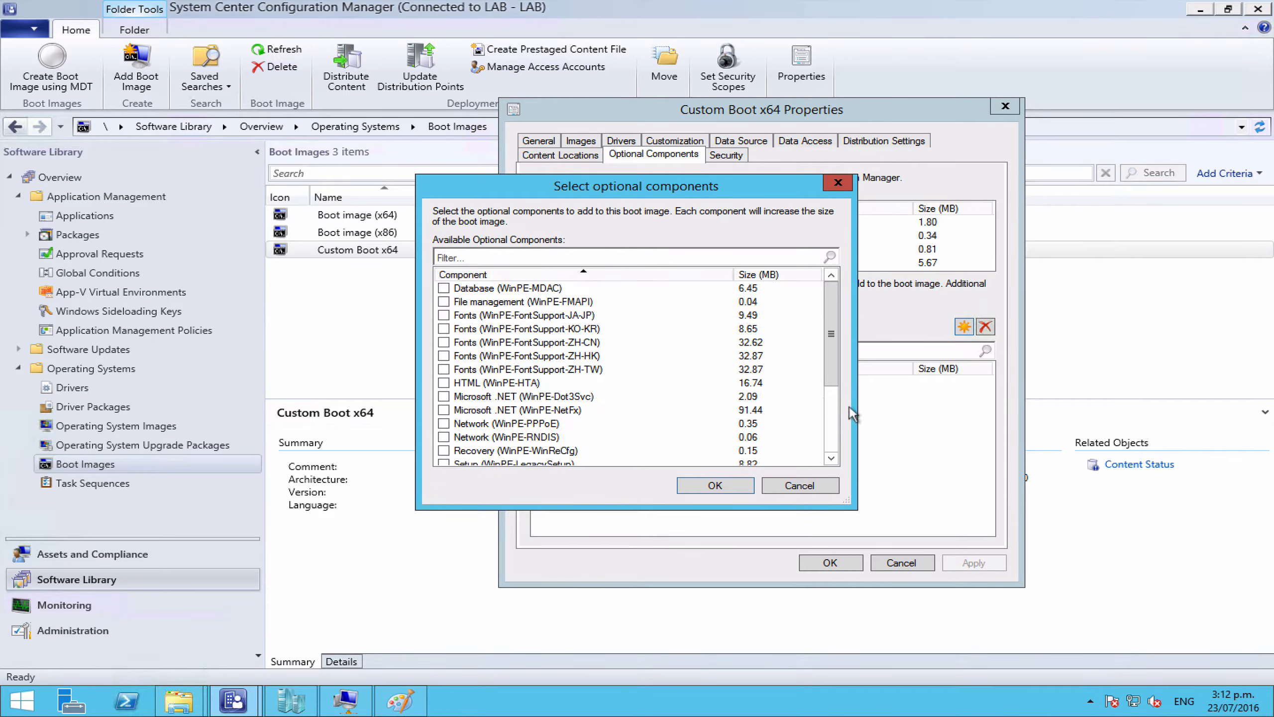
pyautogui.click(535, 411)
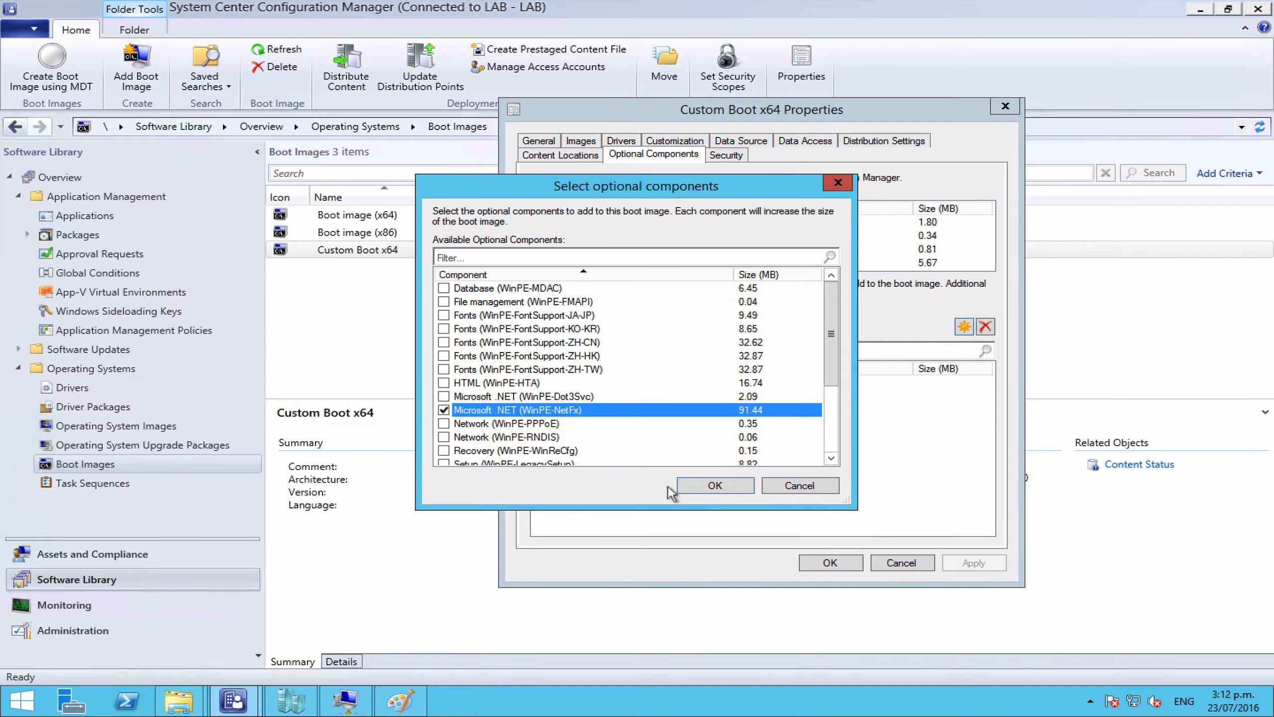
pyautogui.click(715, 486)
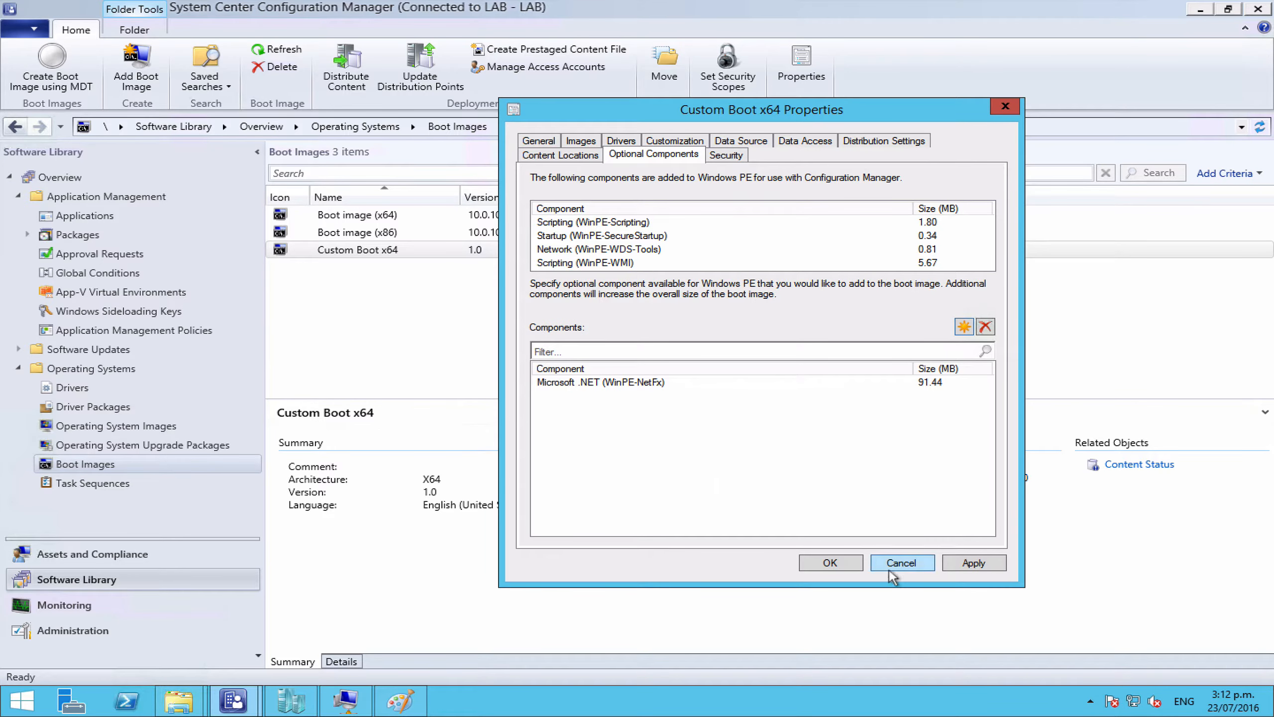
pyautogui.click(832, 561)
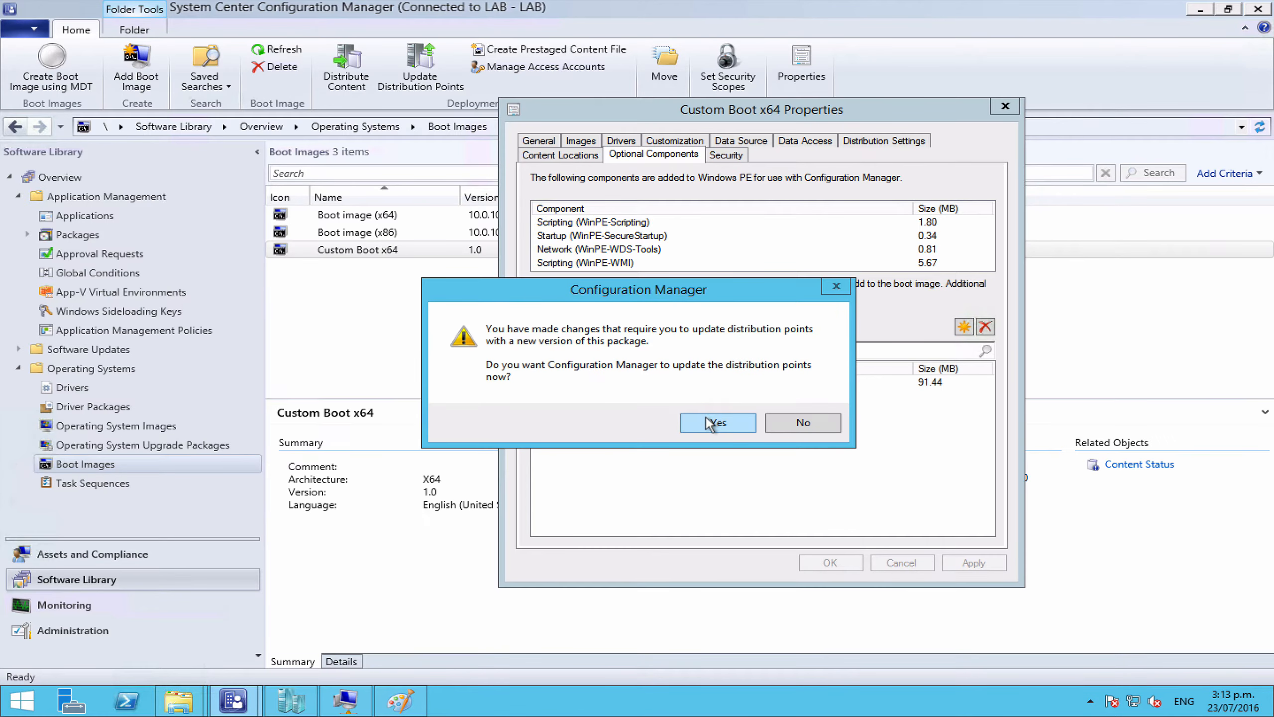
# Step: Confirm the distribution point update and start rebuilding the Custom Boot x64 image
pyautogui.click(712, 423)
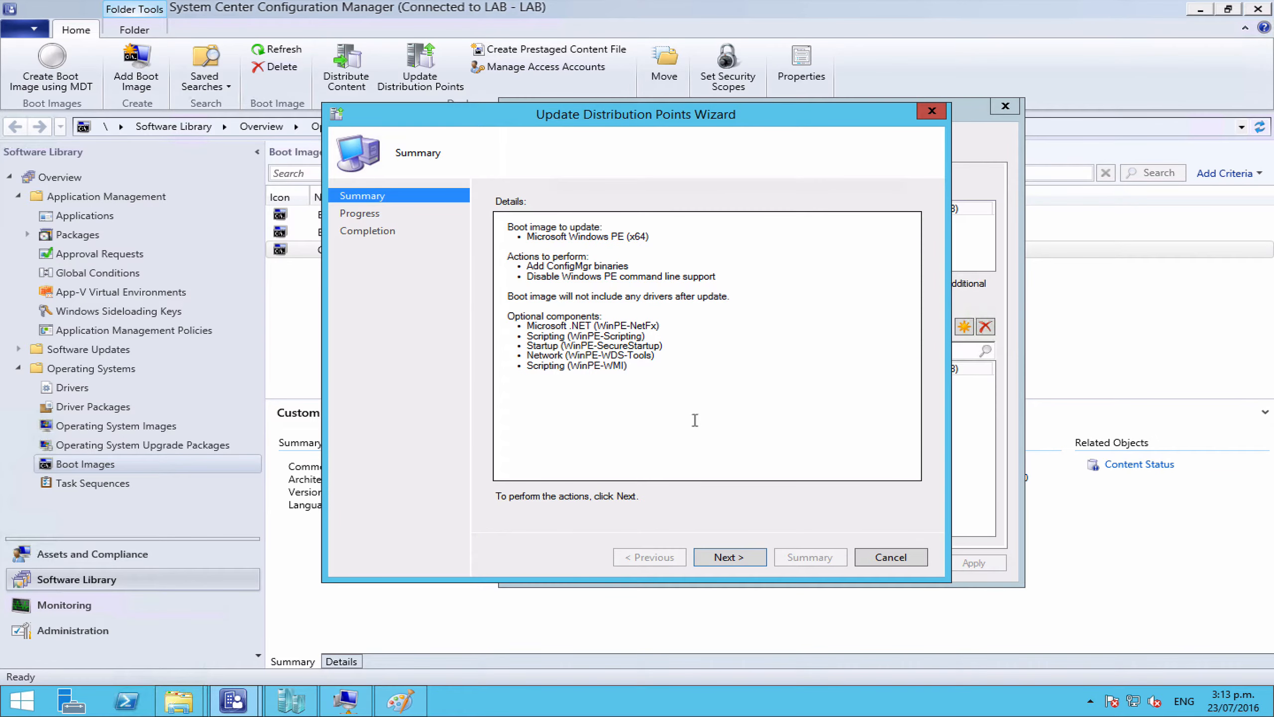
pyautogui.click(728, 558)
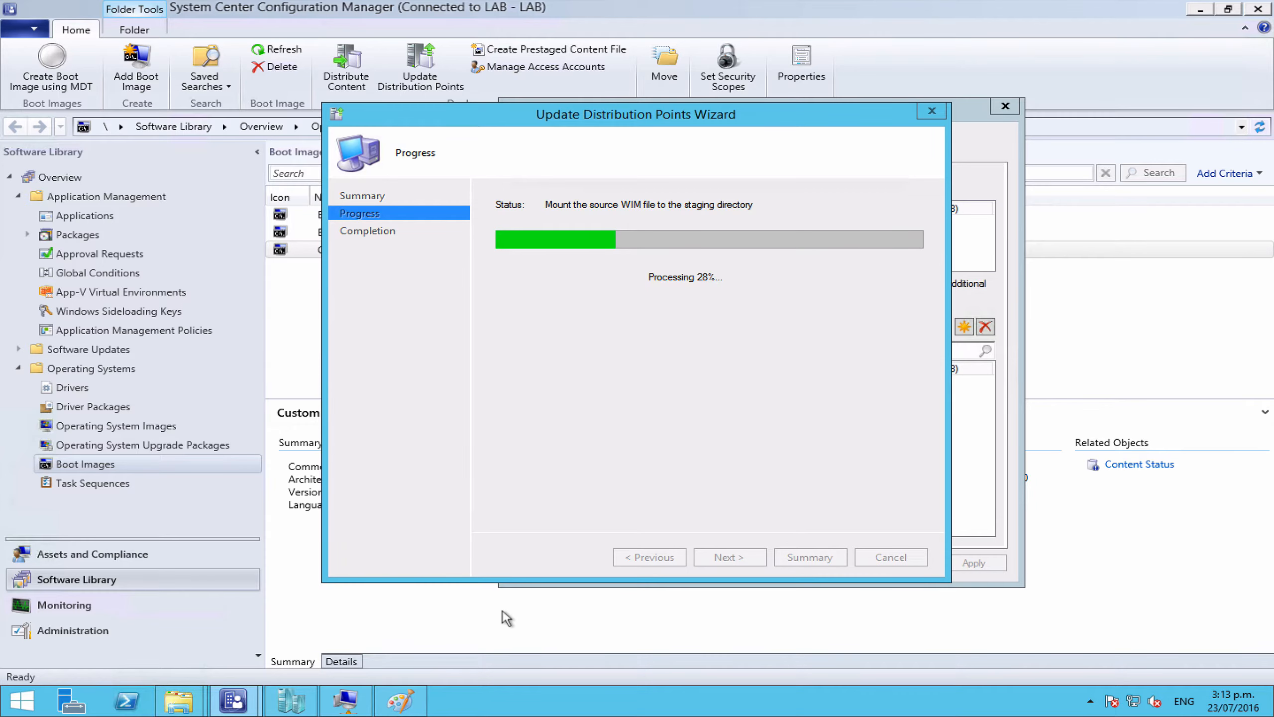
# Step: Extract TsGui_0.9.1.4.zip on the Desktop into a TsGui_0.9.1.4 folder using 7-Zip
pyautogui.moveTo(187, 699)
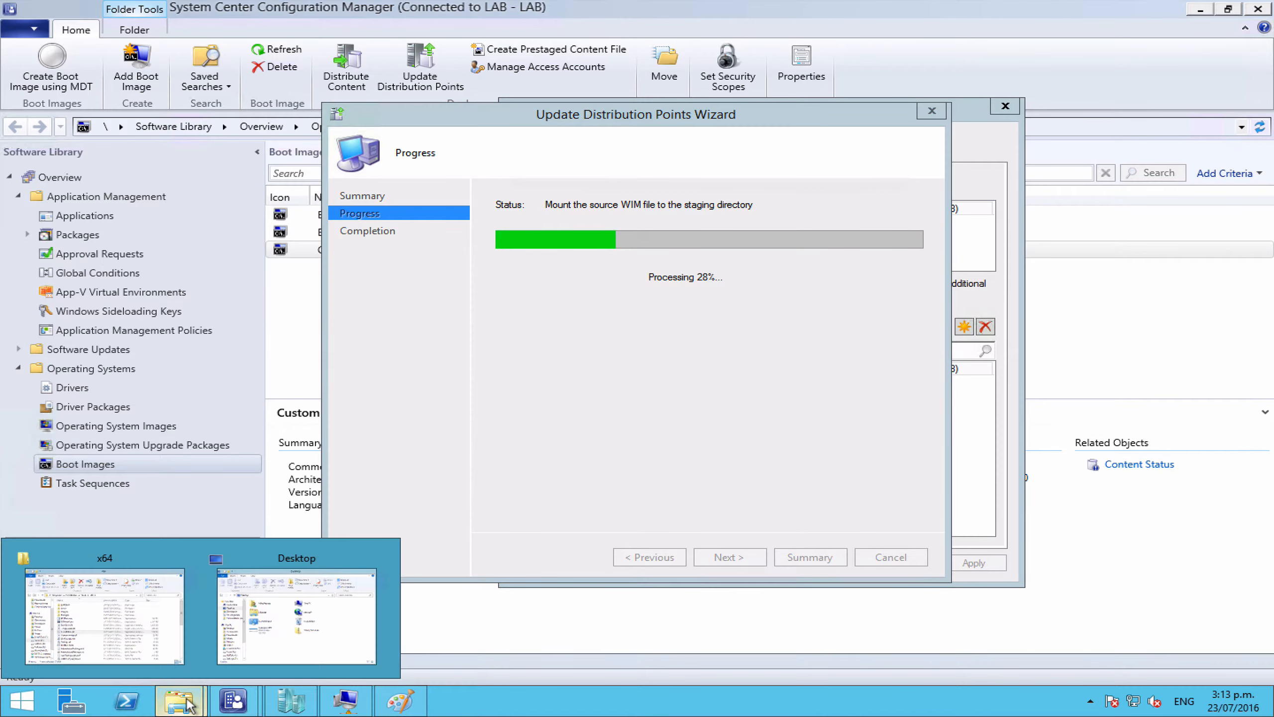
pyautogui.click(284, 642)
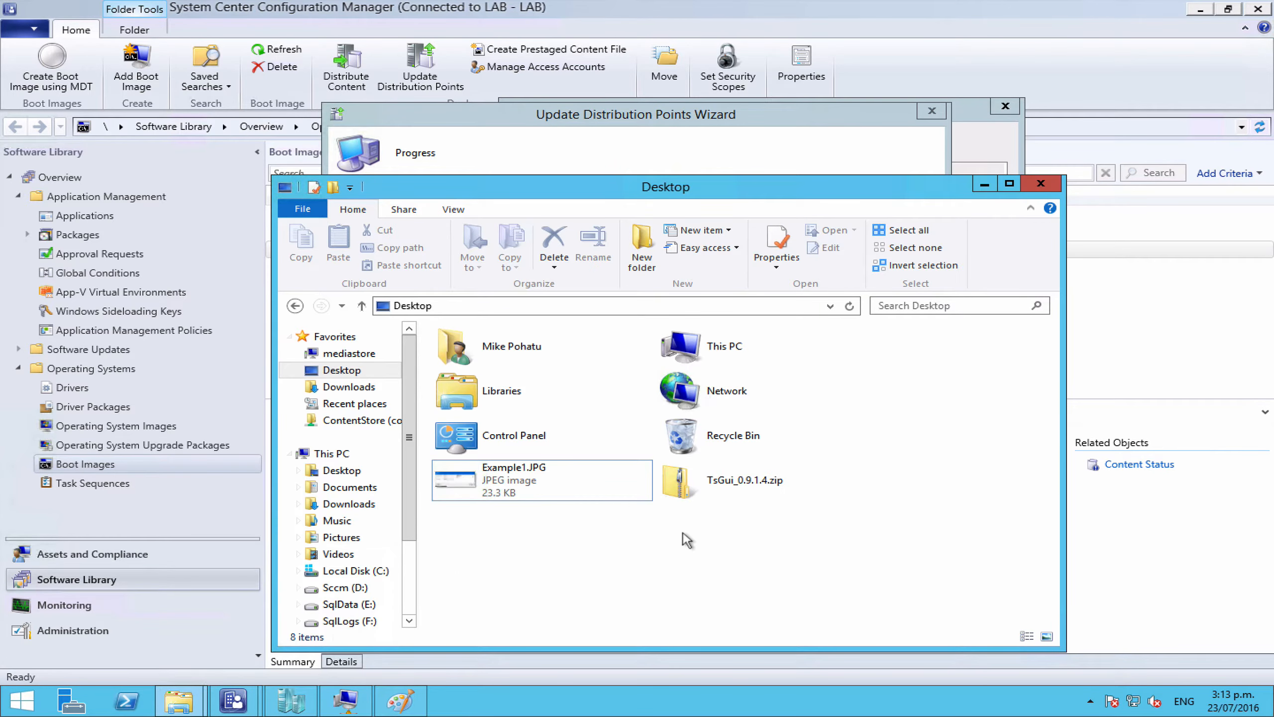
pyautogui.click(687, 493)
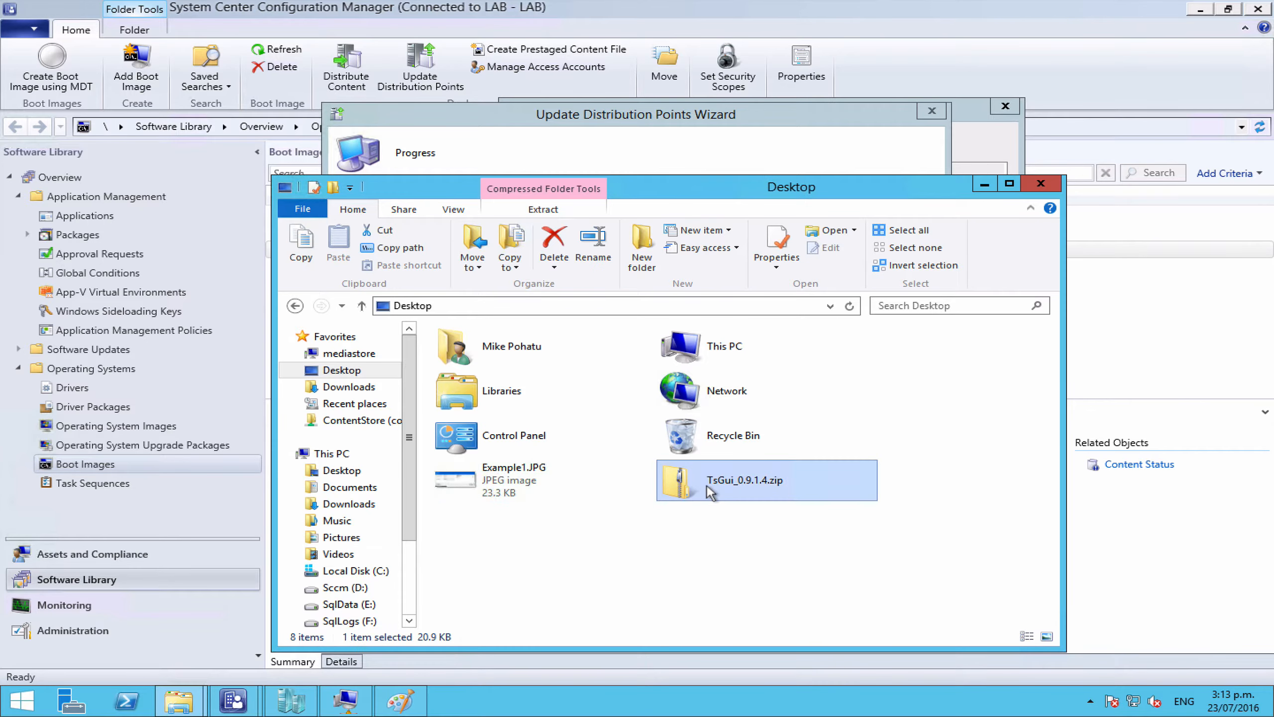
pyautogui.rightClick(707, 485)
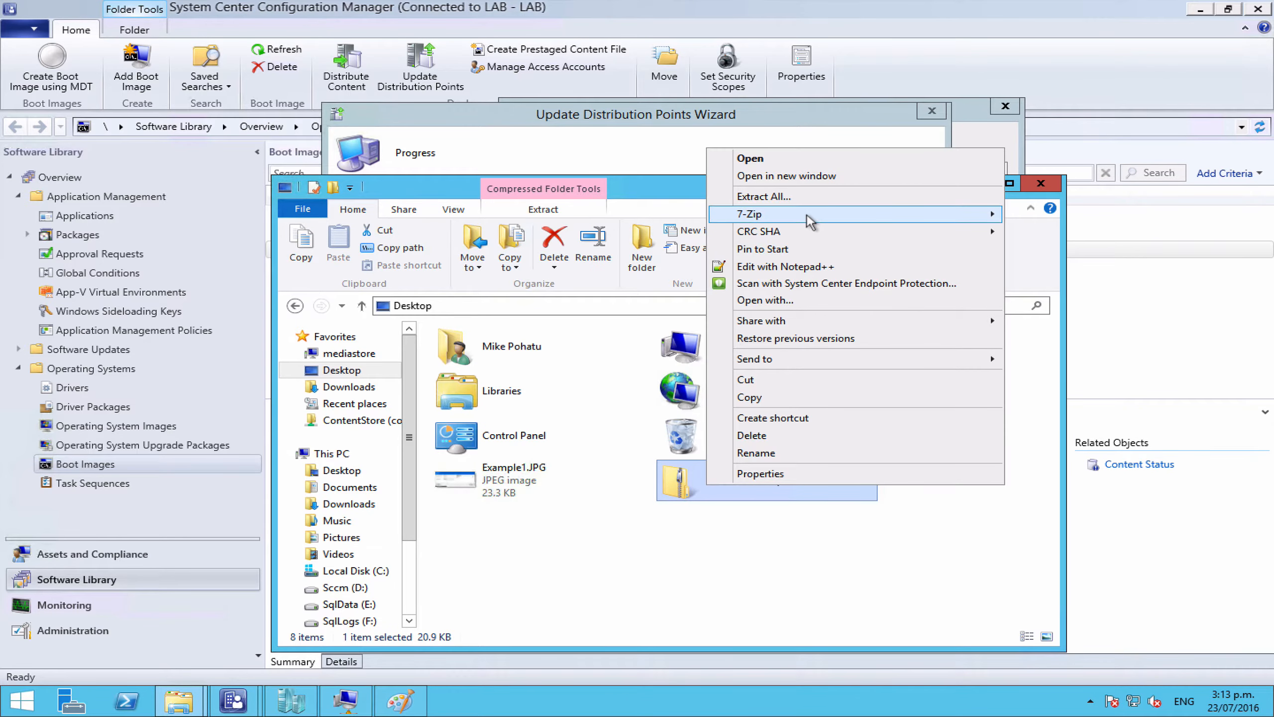
pyautogui.moveTo(810, 221)
pyautogui.click(557, 284)
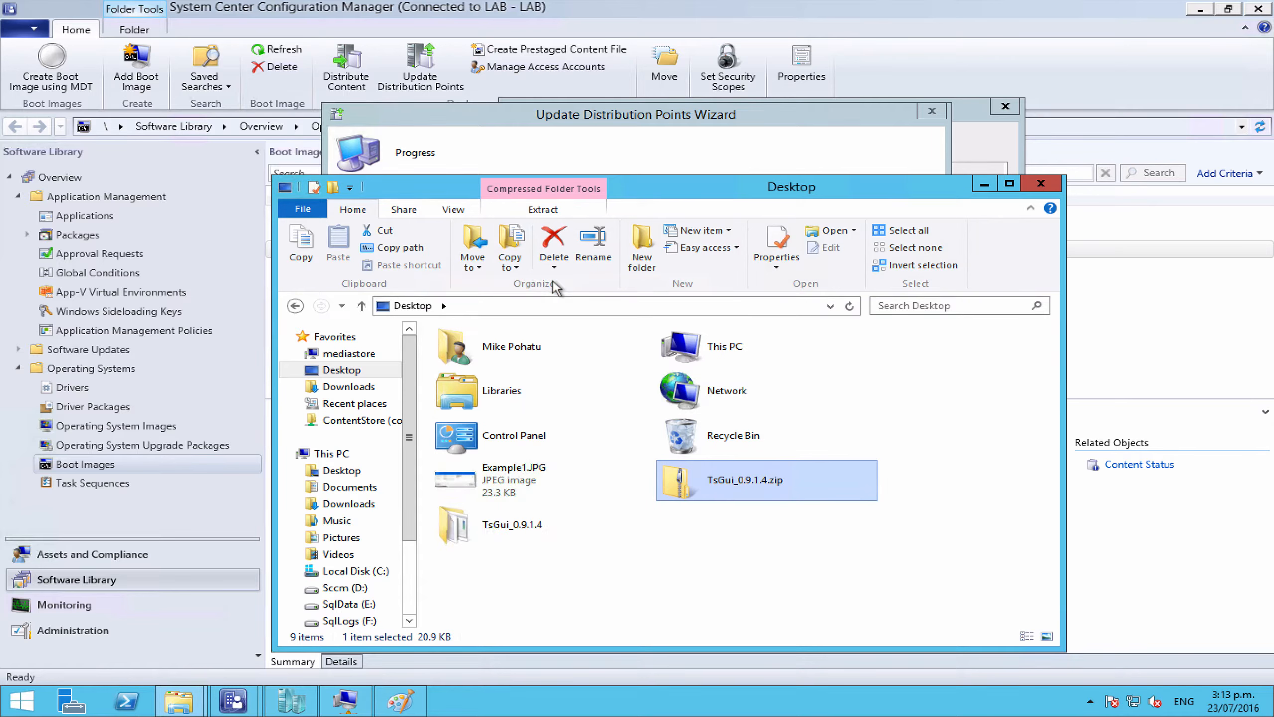
# Step: Inspect the extracted TsGui_0.9.1.4 folder, then return to the Desktop and select Example1.JPG
pyautogui.doubleClick(485, 525)
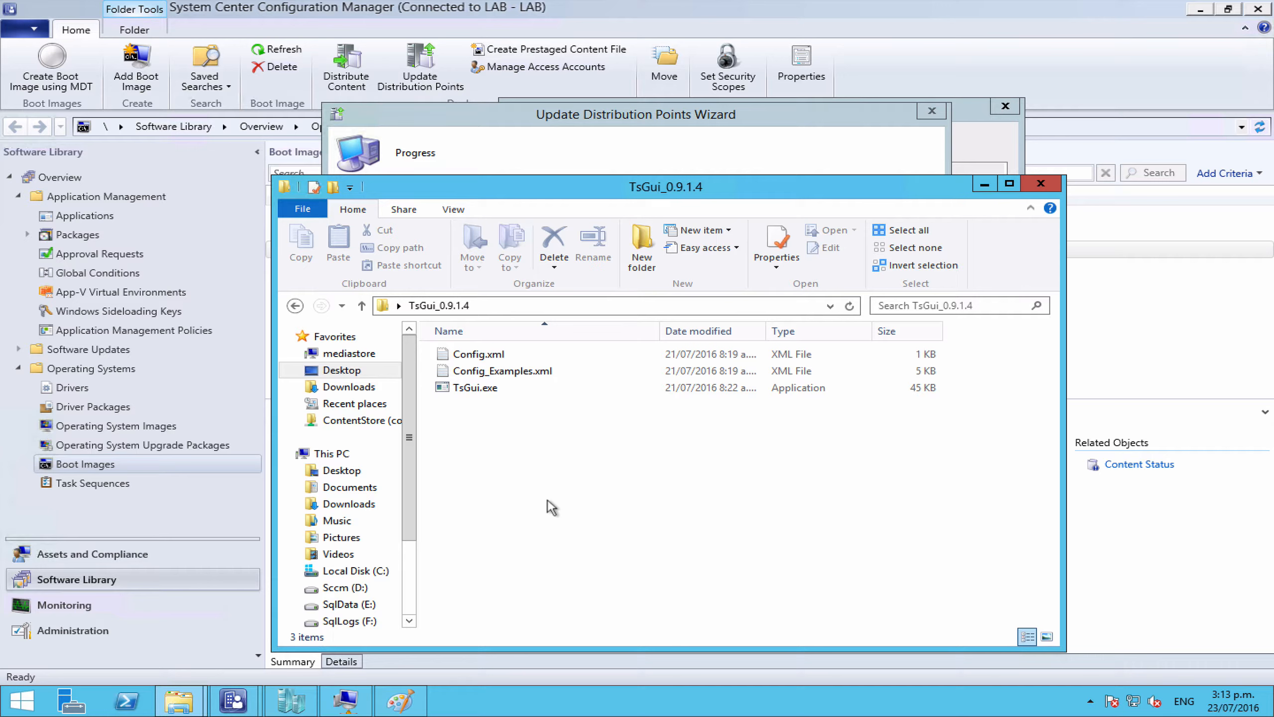
pyautogui.click(294, 306)
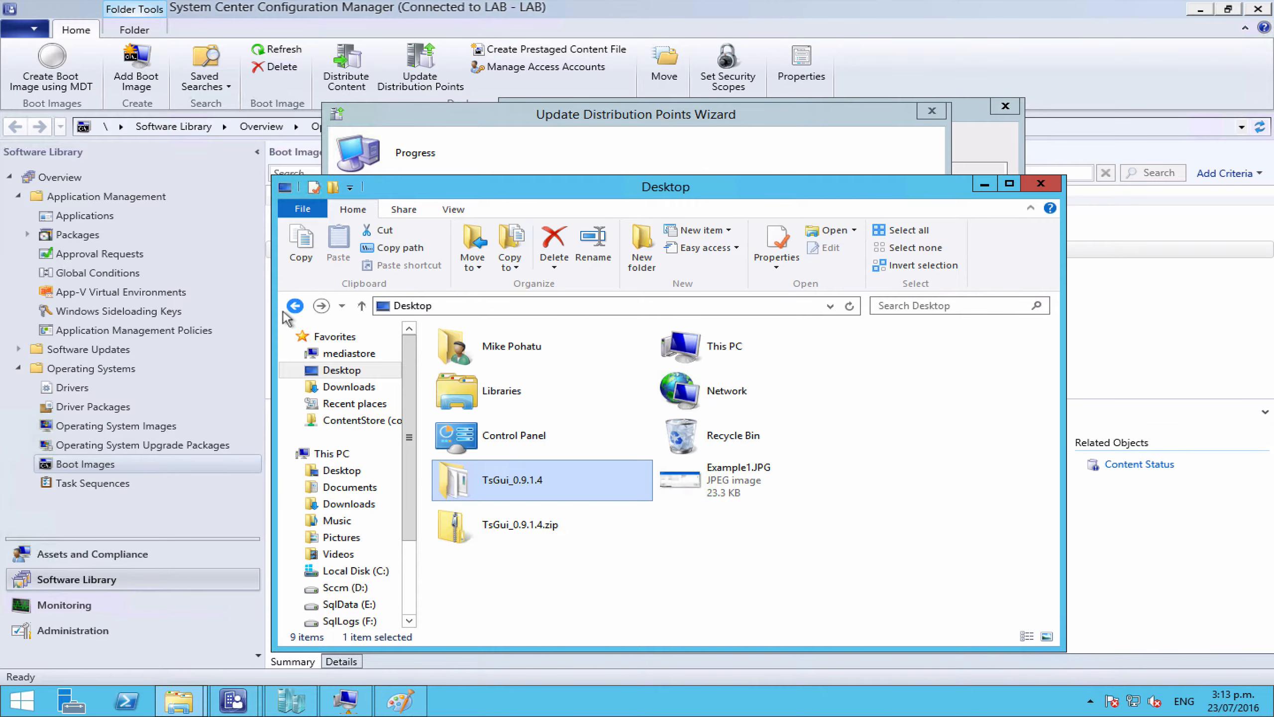
pyautogui.click(728, 486)
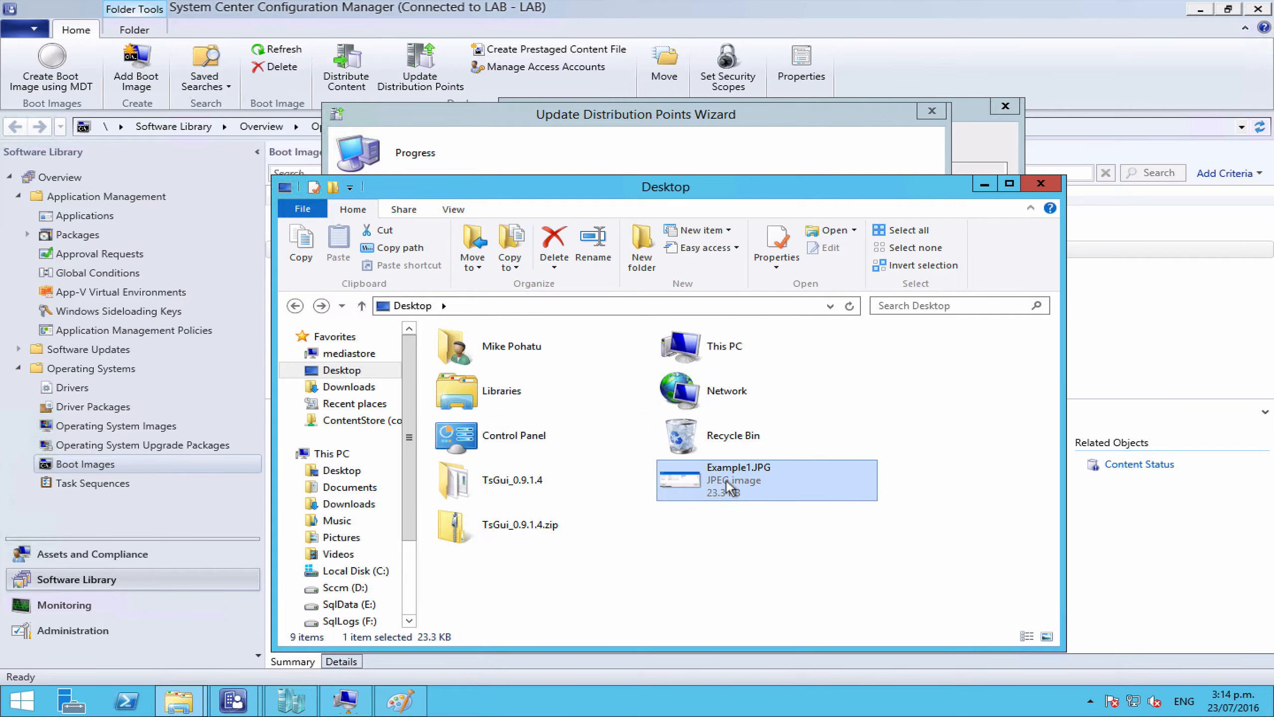
# Step: Open Example1.JPG in Paint with green colour and the thinnest line width
pyautogui.doubleClick(727, 480)
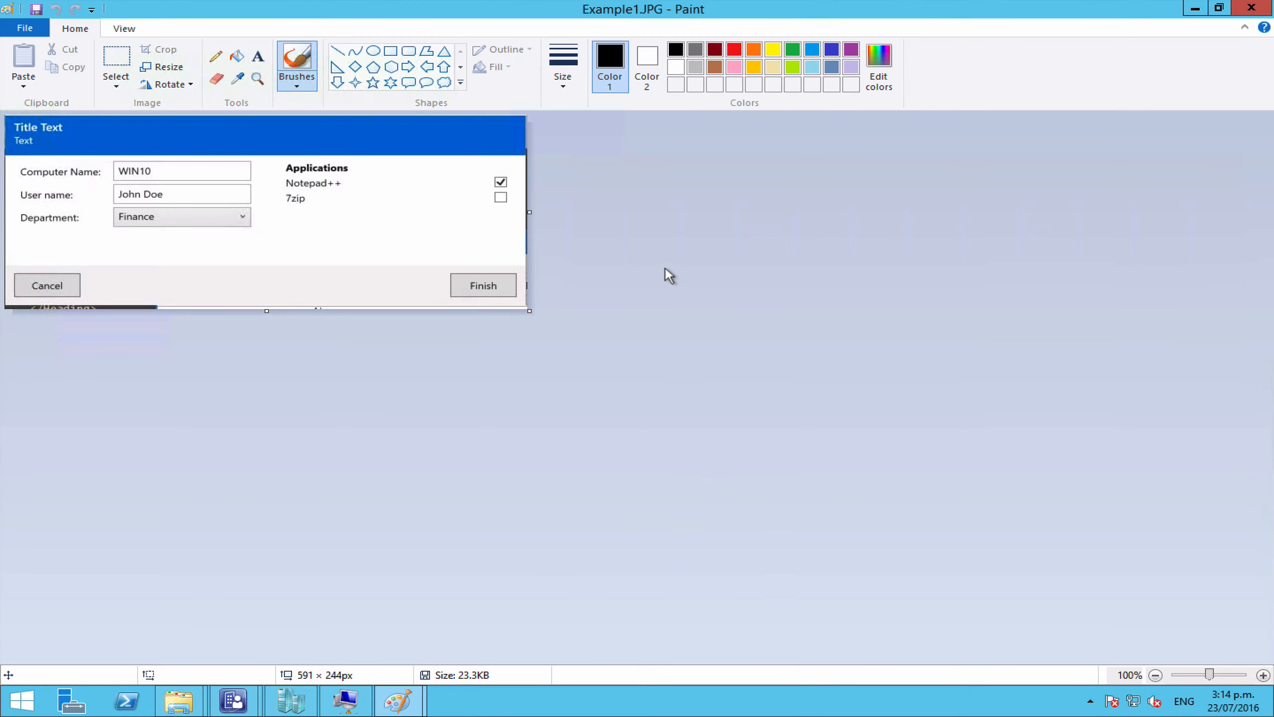
pyautogui.click(564, 79)
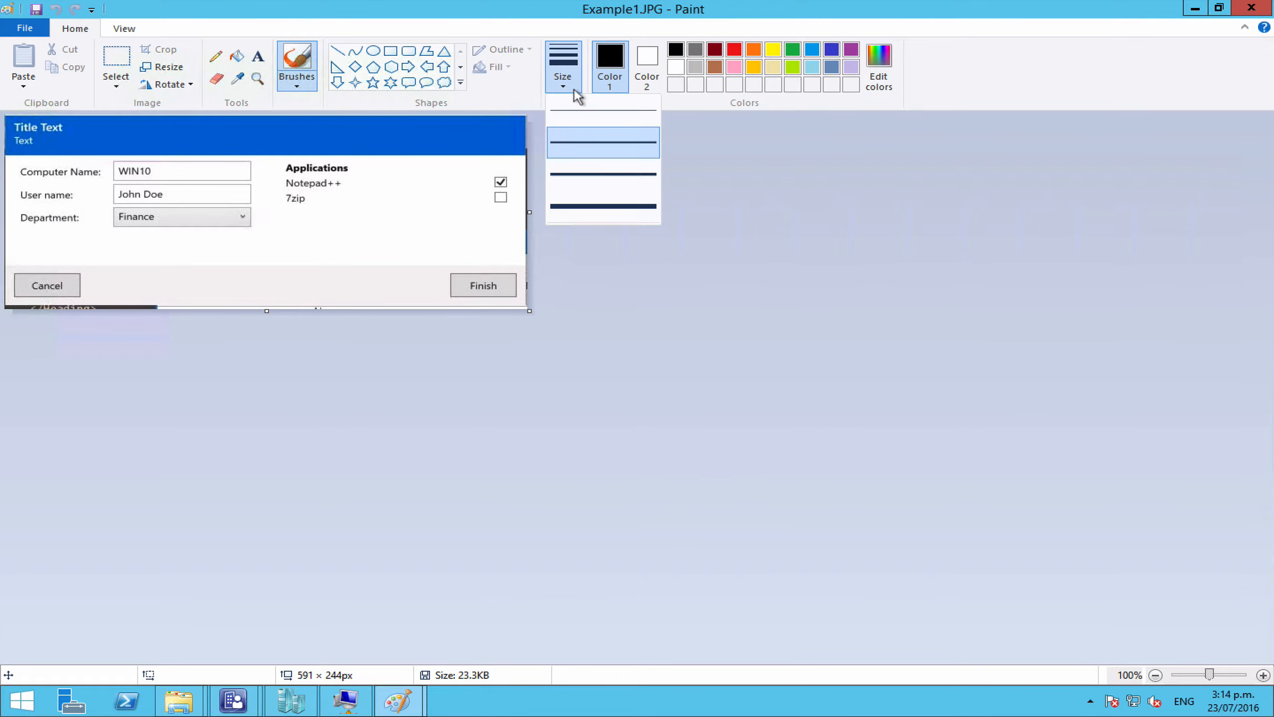
pyautogui.click(584, 117)
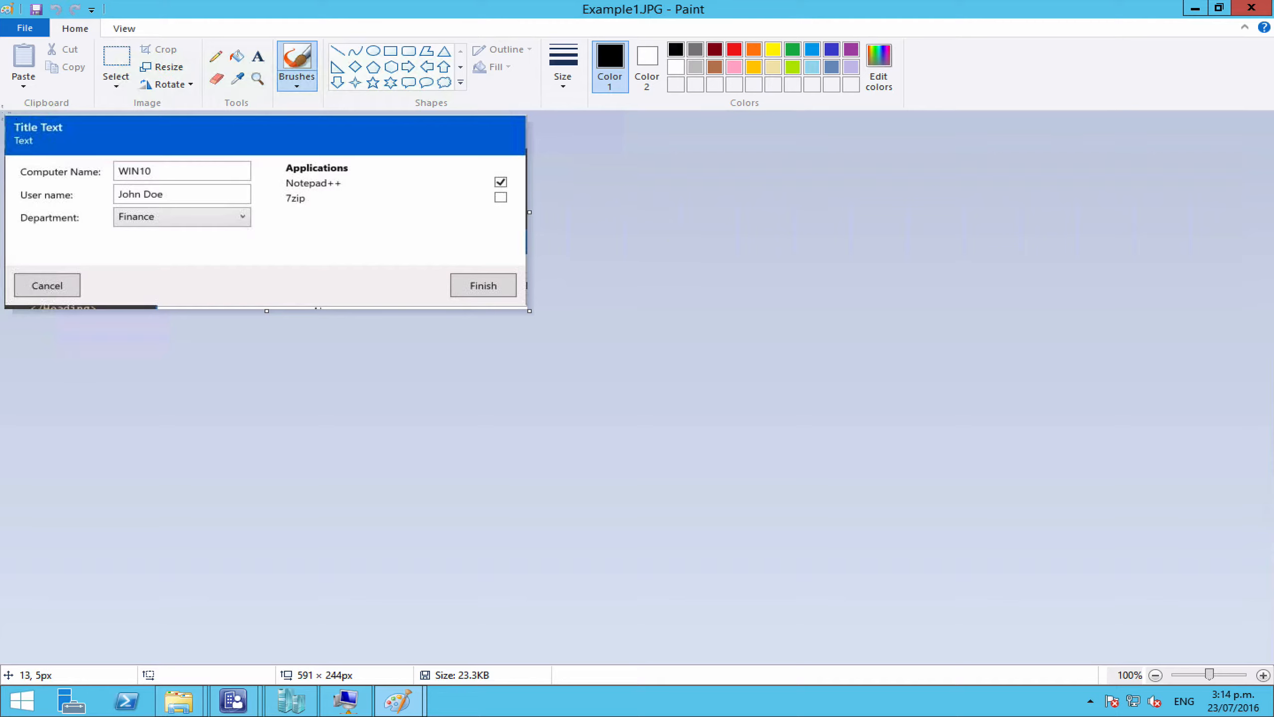
pyautogui.click(793, 49)
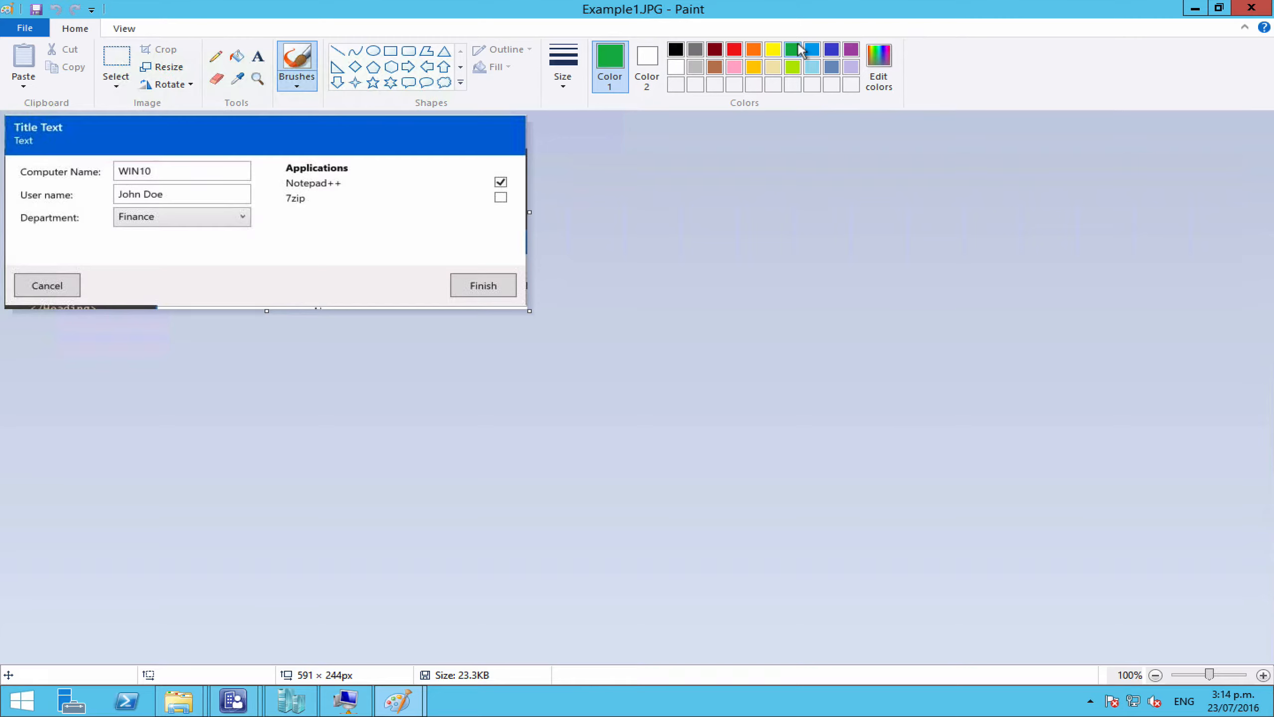
pyautogui.click(556, 62)
pyautogui.click(573, 117)
# Step: Draw a thin green rectangle around the Title Text heading
pyautogui.click(391, 51)
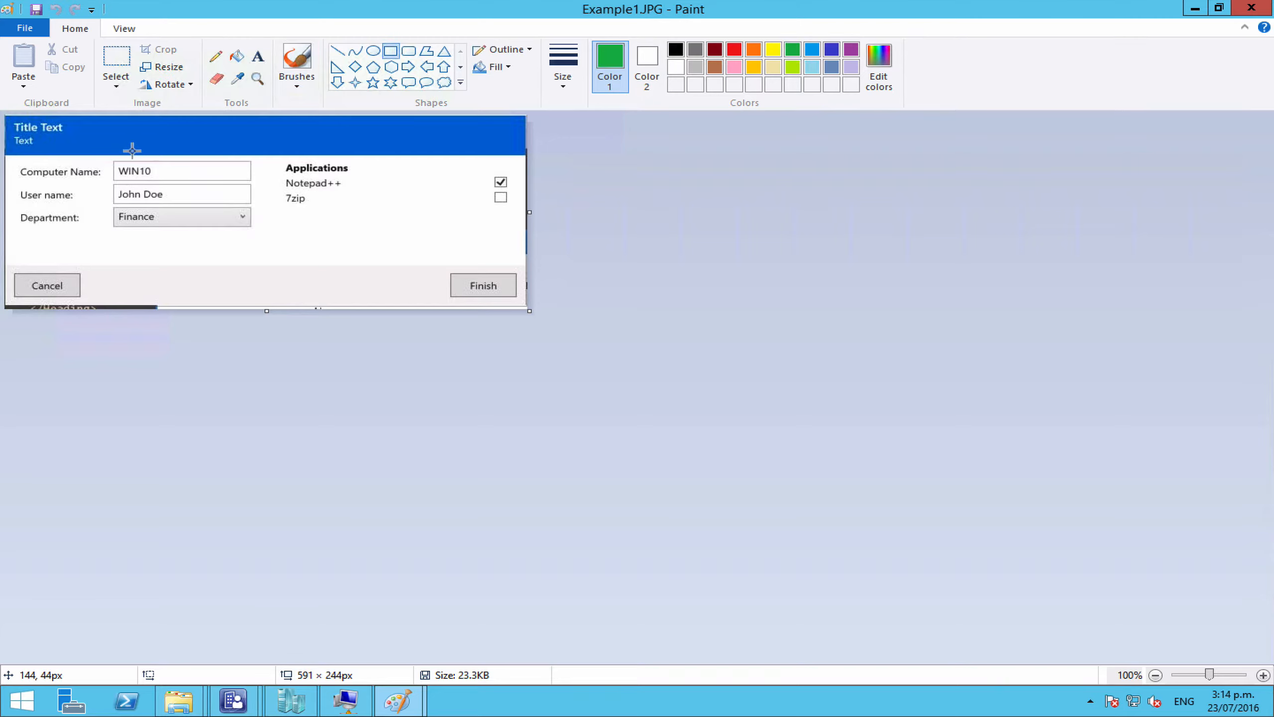
pyautogui.moveTo(134, 152); pyautogui.dragTo(4, 117)
pyautogui.click(572, 79)
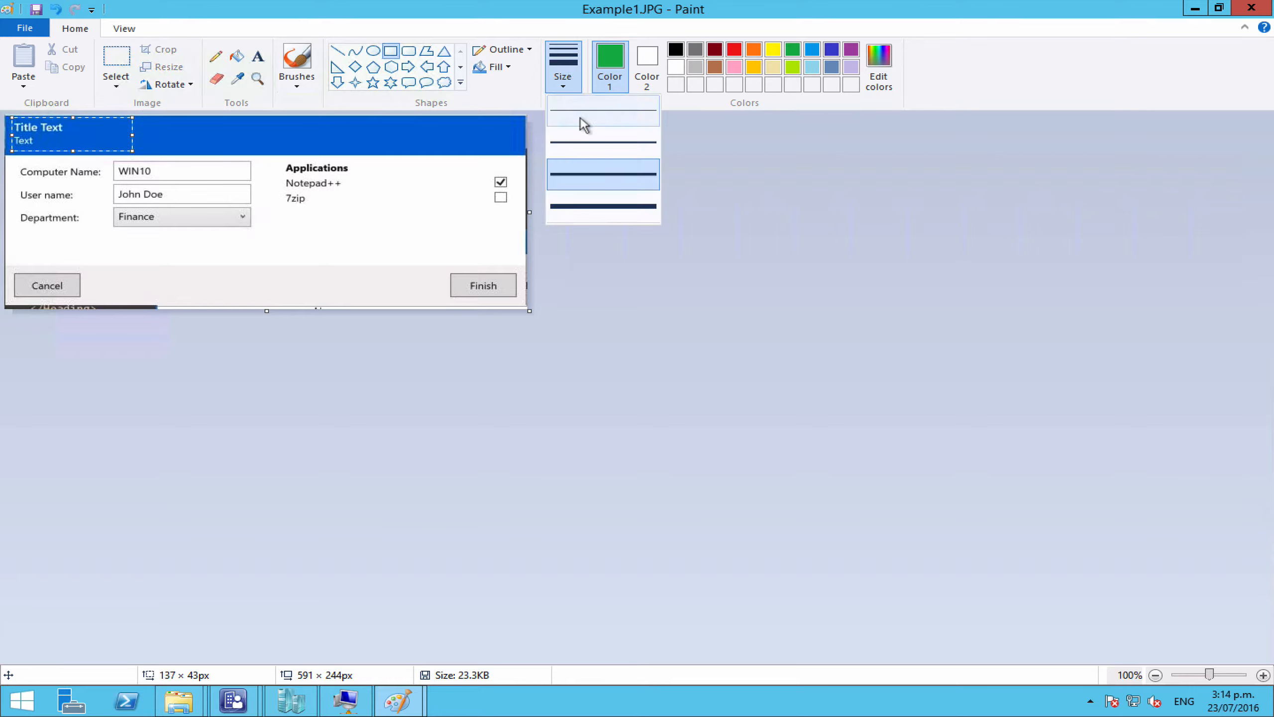
pyautogui.click(581, 118)
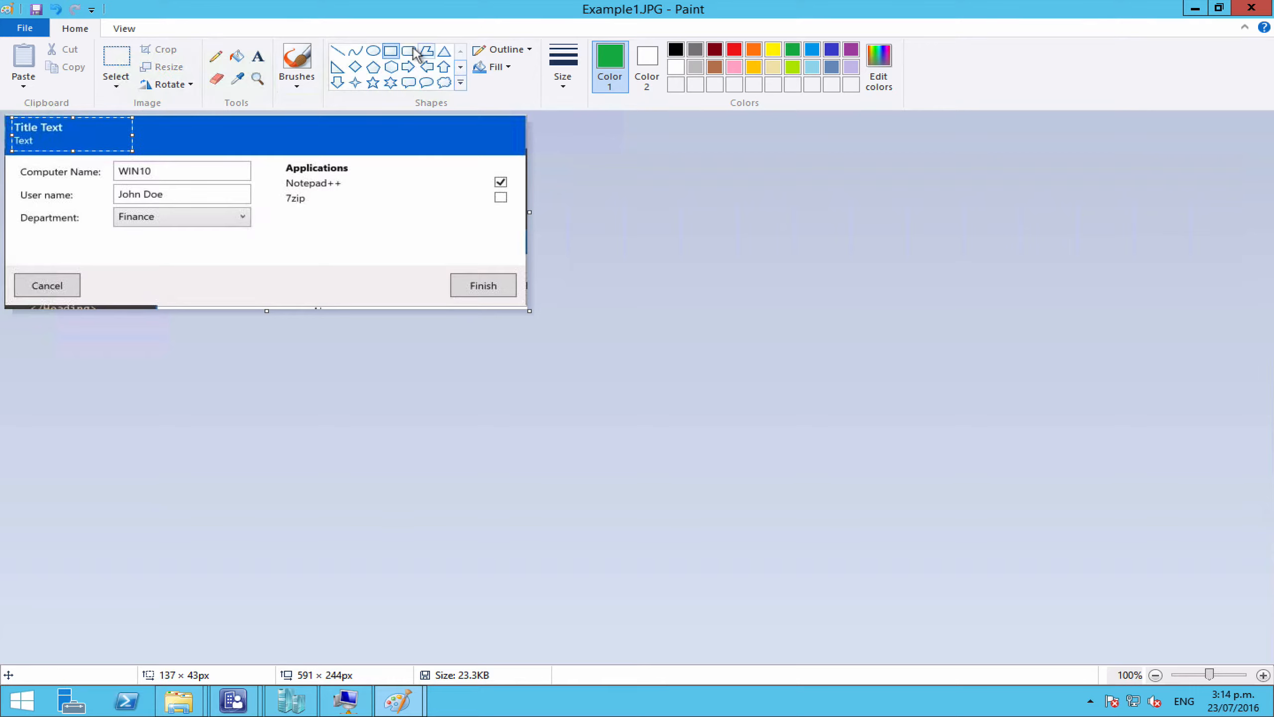
pyautogui.click(395, 50)
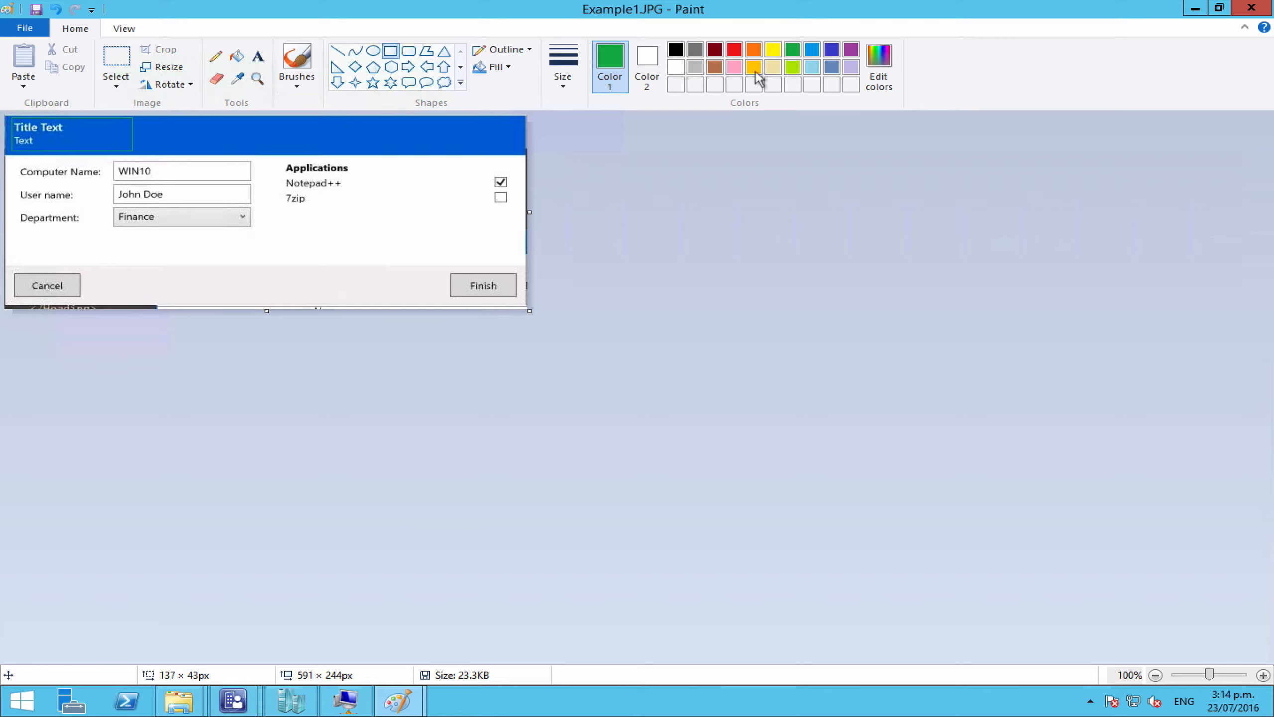
# Step: Outline the Computer Name, User name and Department fields in orange and the Applications panel in green
pyautogui.click(734, 50)
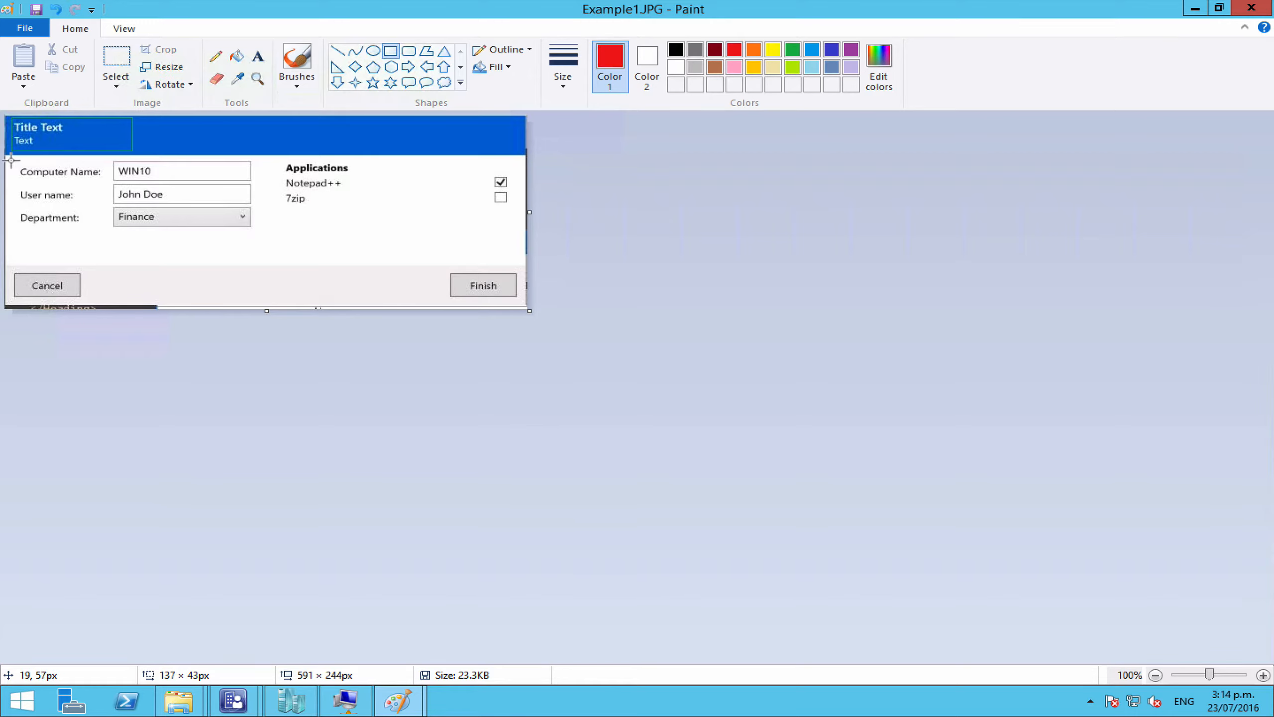
pyautogui.moveTo(10, 158); pyautogui.dragTo(261, 254)
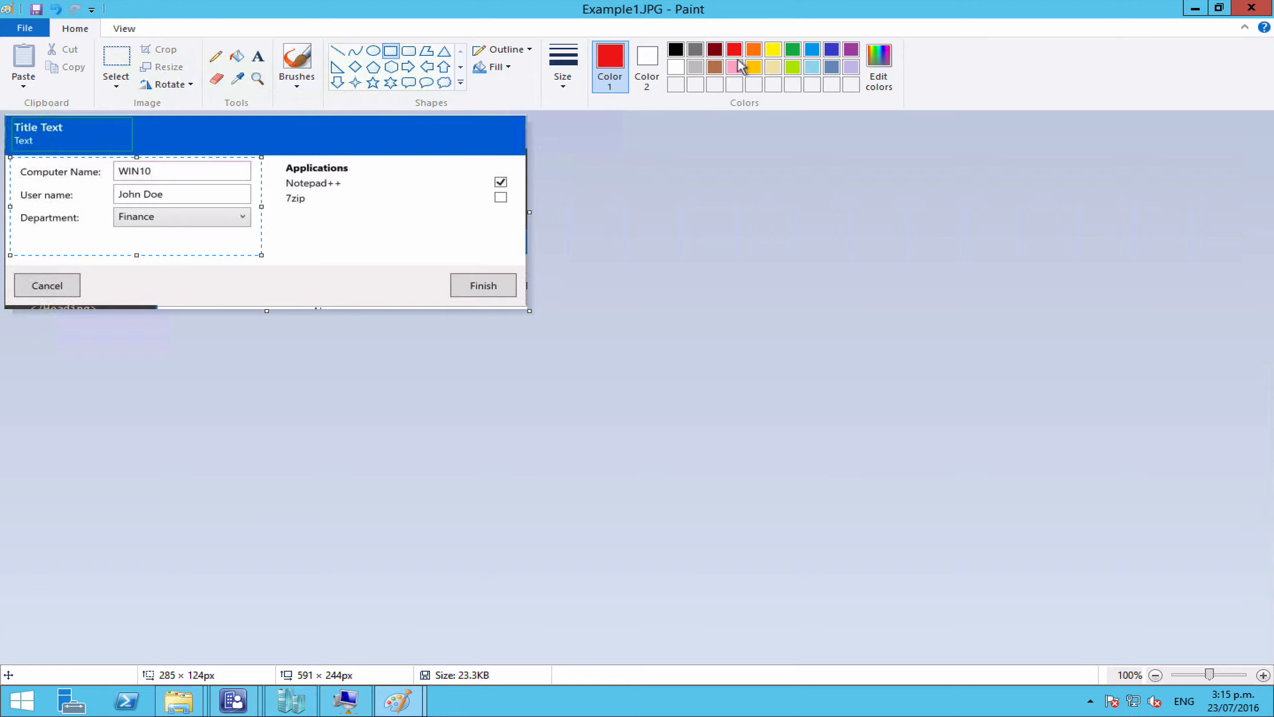
pyautogui.click(754, 49)
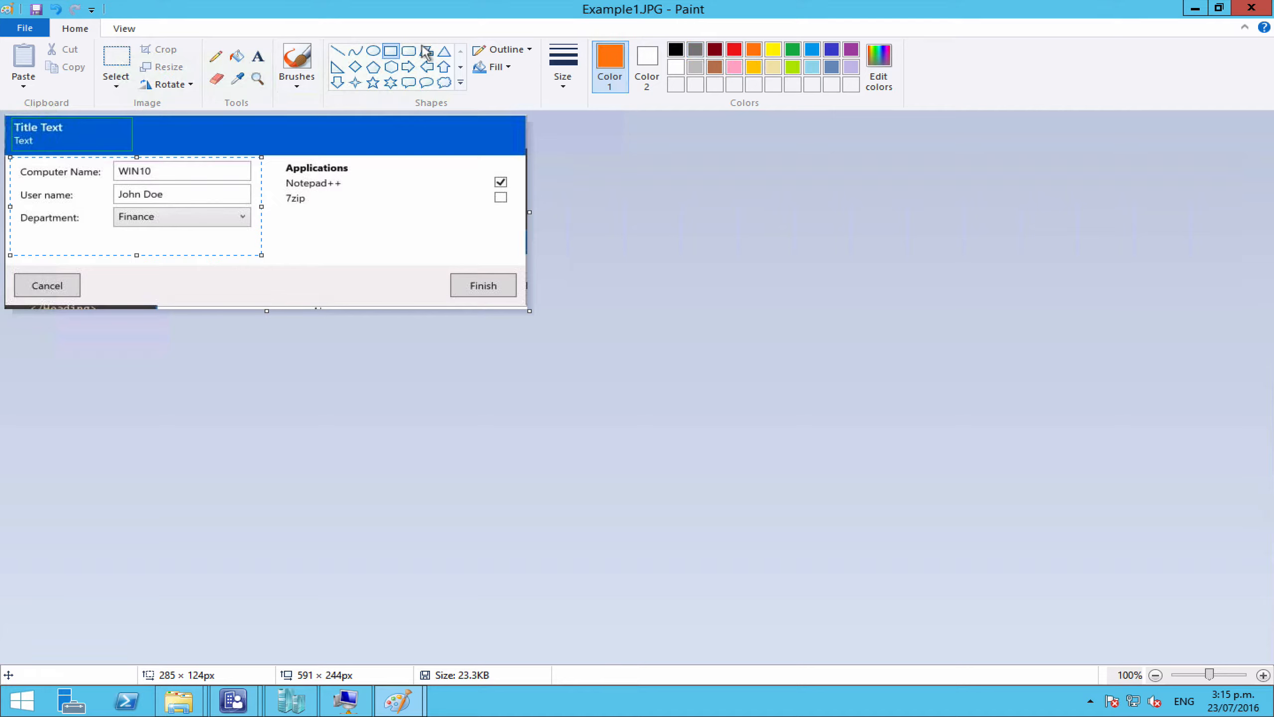
pyautogui.click(391, 50)
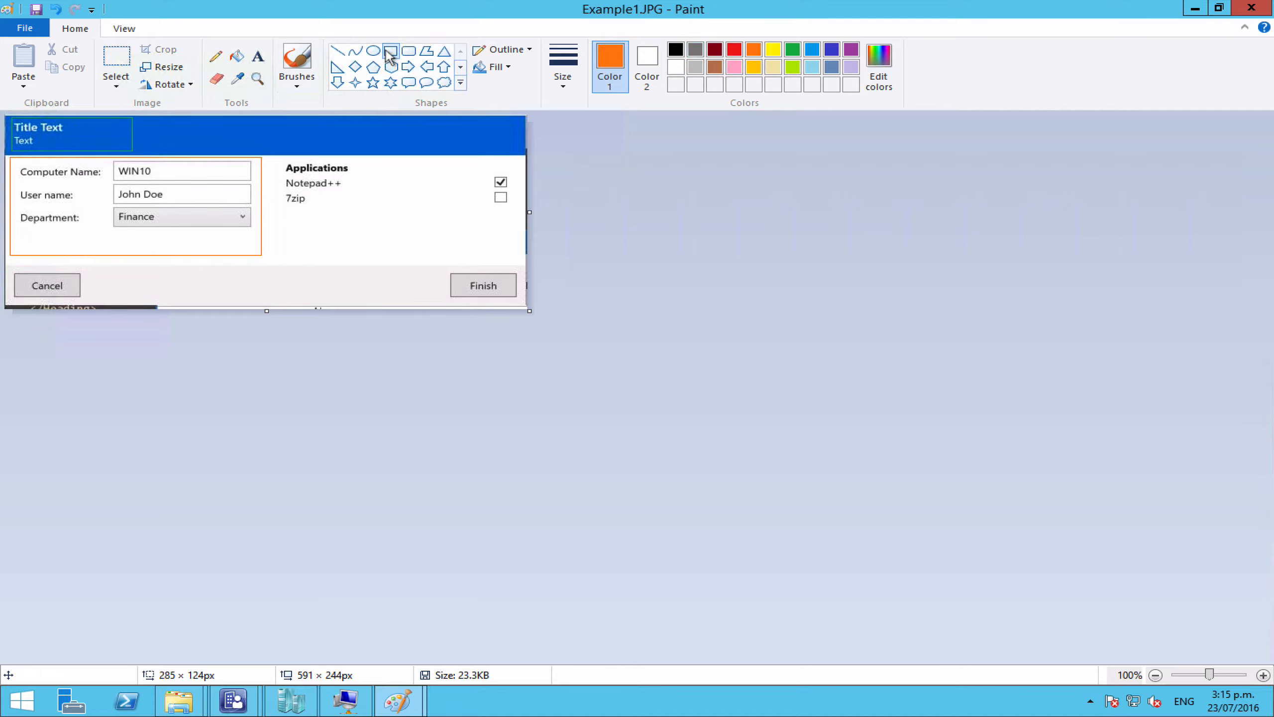
pyautogui.click(793, 49)
pyautogui.moveTo(270, 158); pyautogui.dragTo(520, 253)
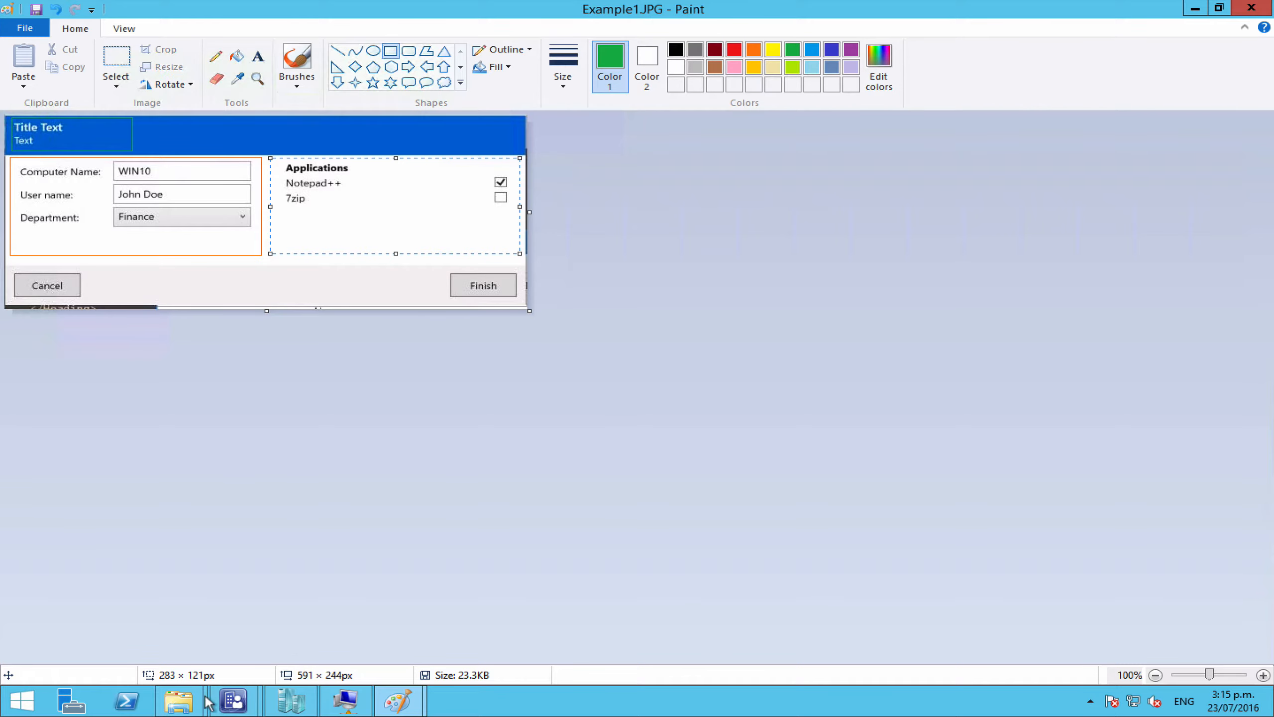
# Step: Open the TsGui_0.9.1.4 folder in the Desktop Explorer window
pyautogui.moveTo(198, 700)
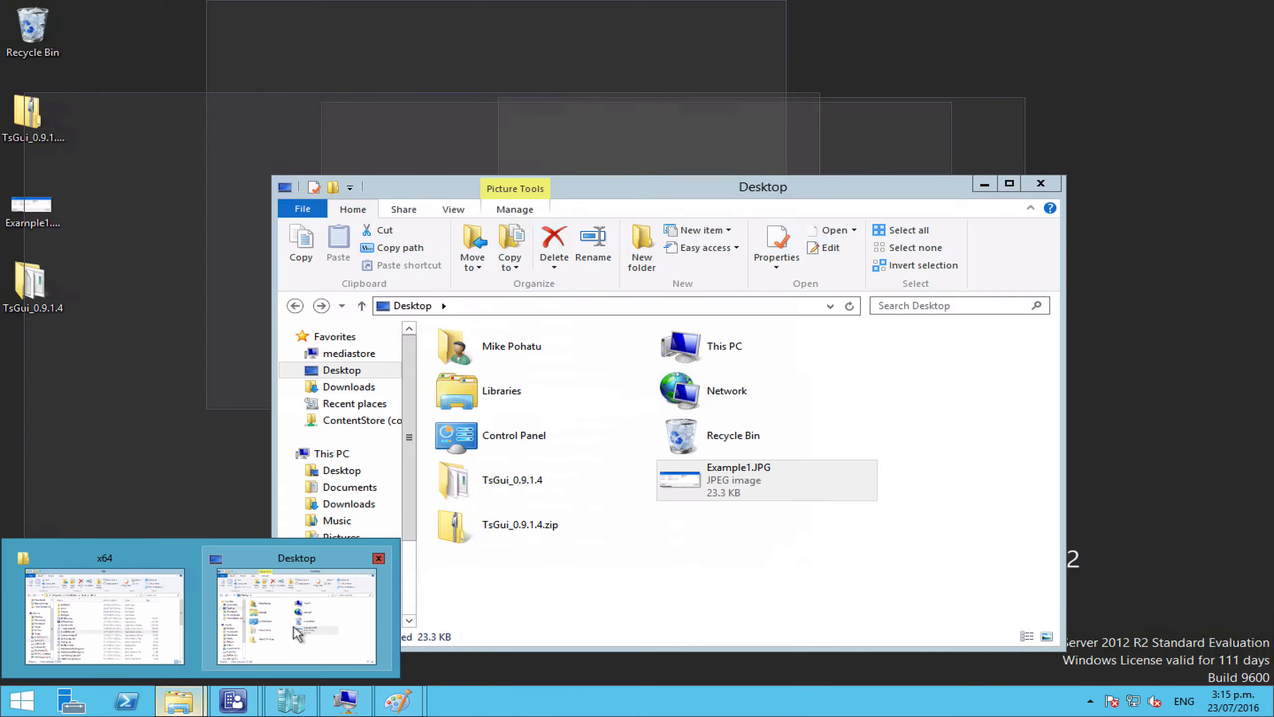
pyautogui.click(232, 620)
pyautogui.click(488, 488)
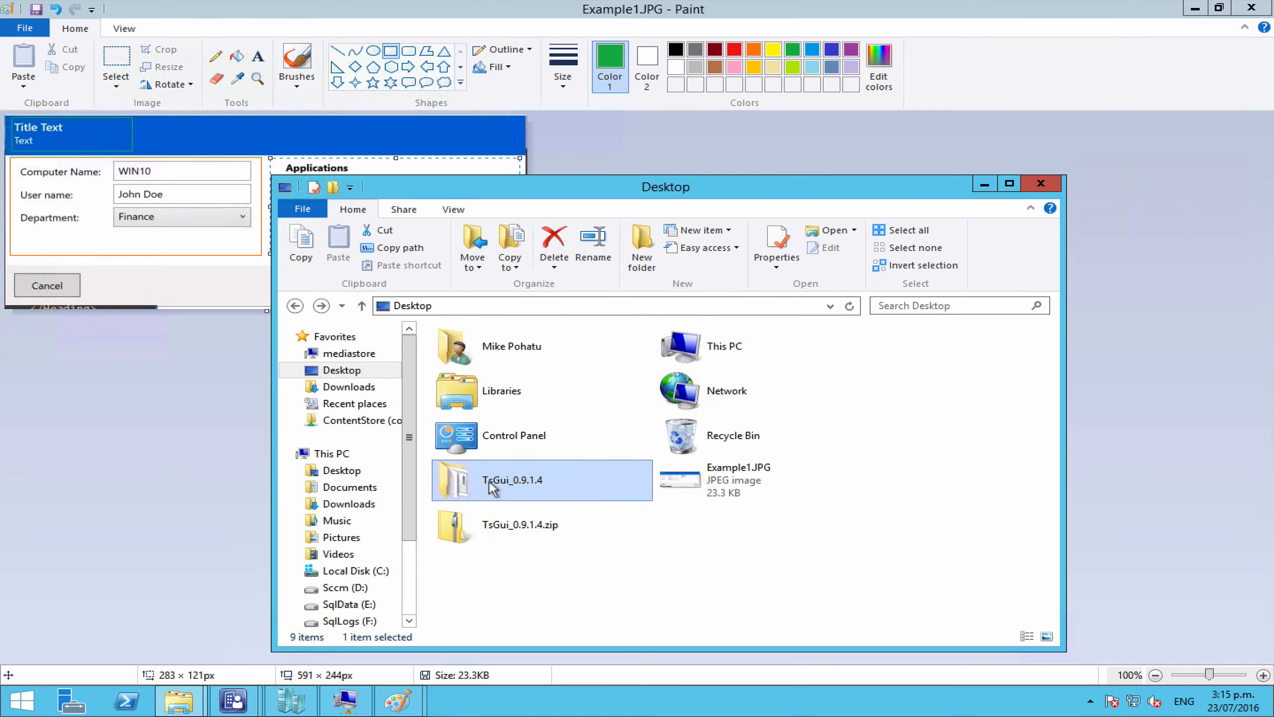
pyautogui.doubleClick(489, 481)
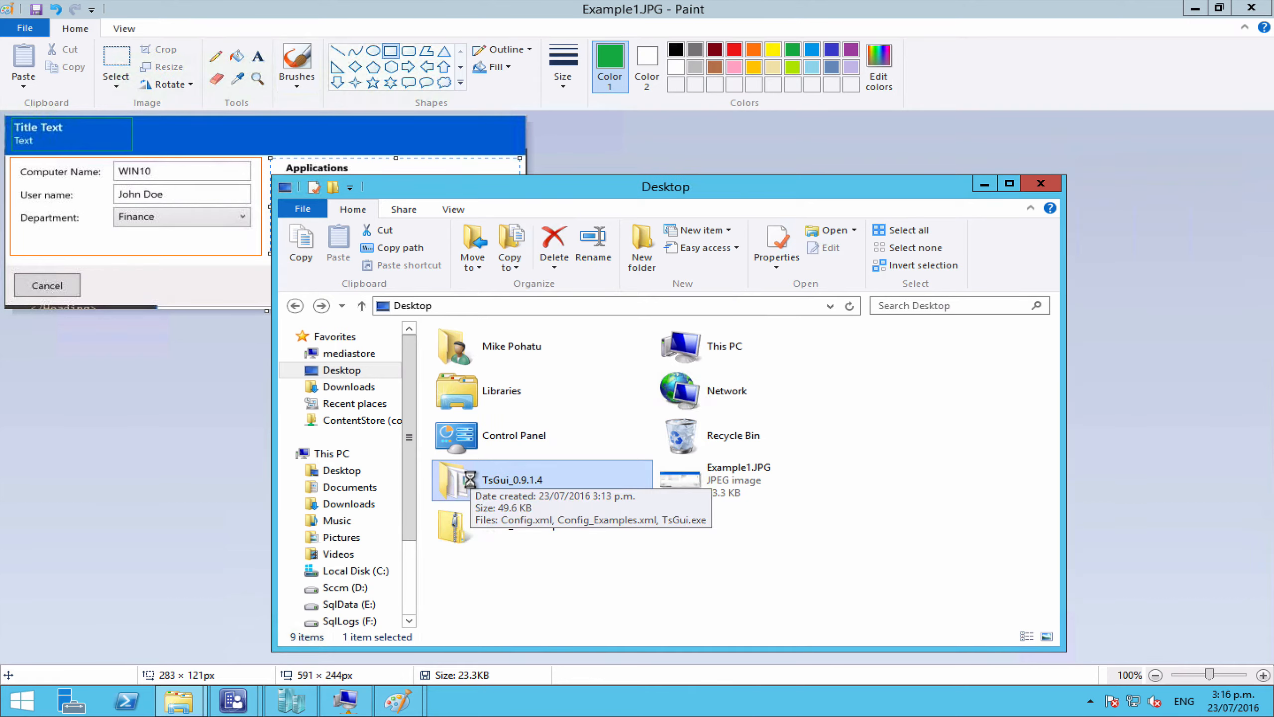
pyautogui.doubleClick(469, 480)
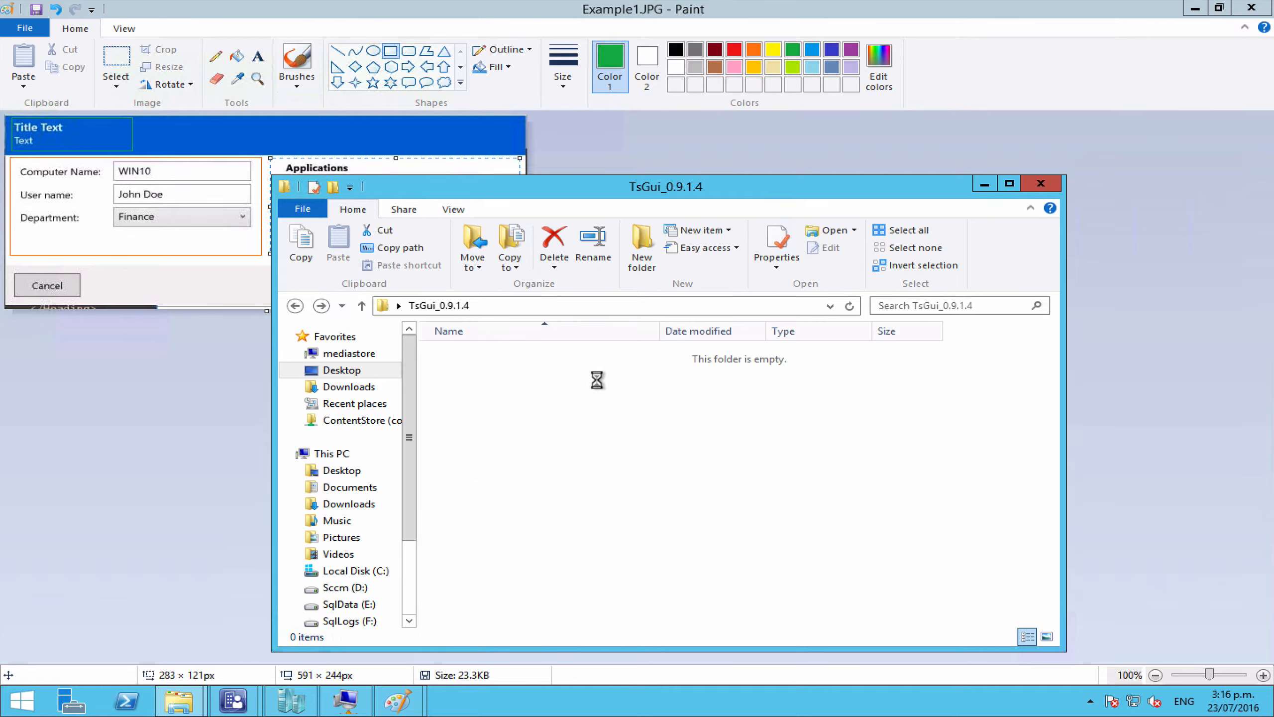
# Step: Open Config.xml and Config_Examples.xml with Edit with Notepad++
pyautogui.click(479, 356)
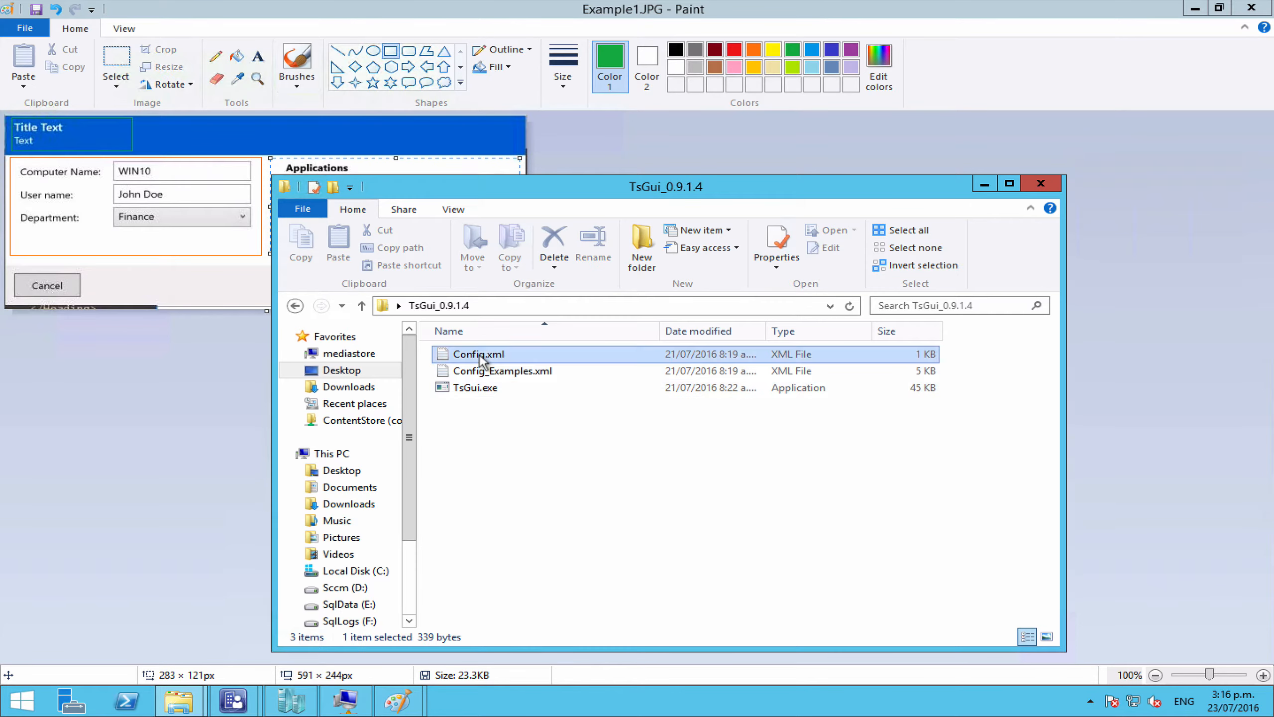
pyautogui.rightClick(481, 357)
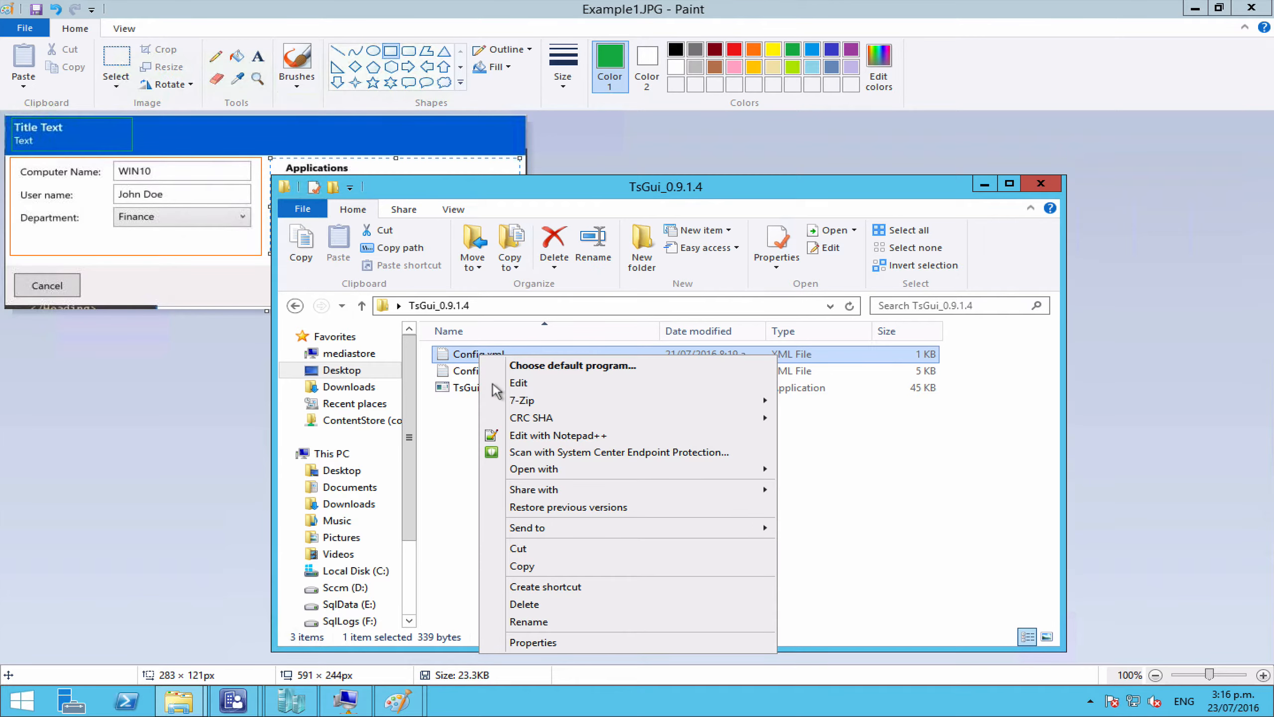
pyautogui.click(523, 435)
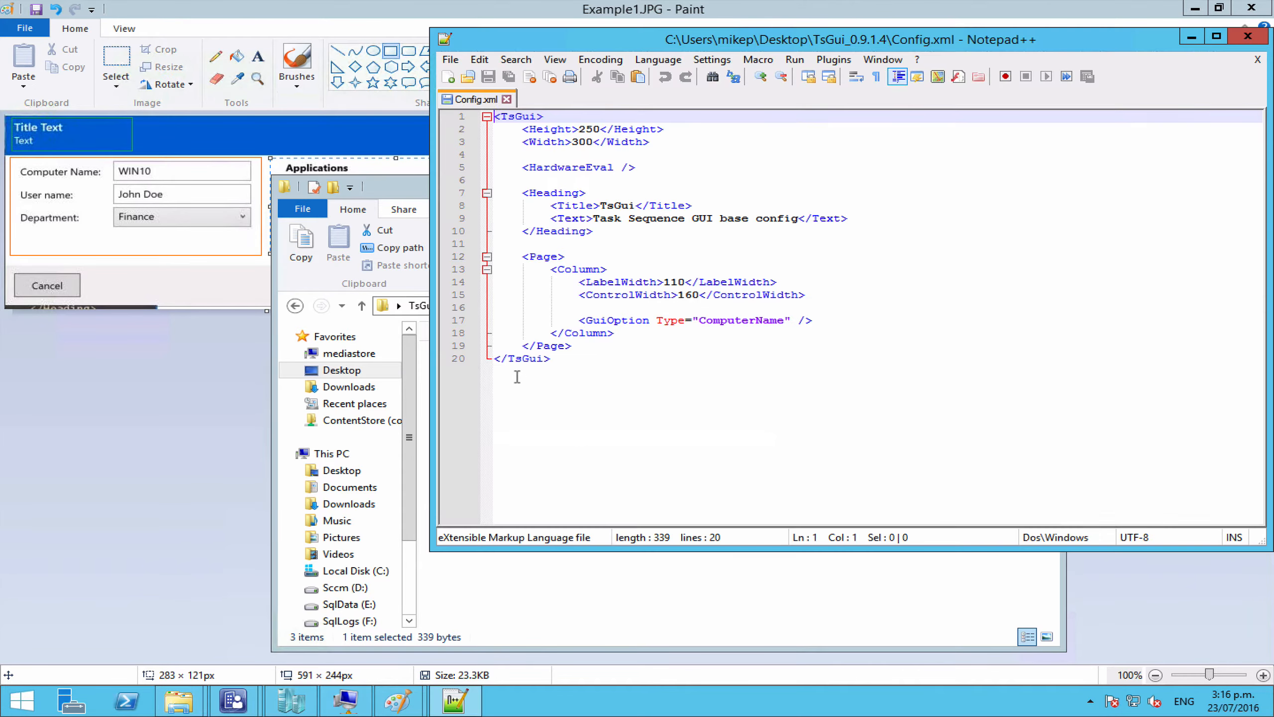
pyautogui.click(490, 561)
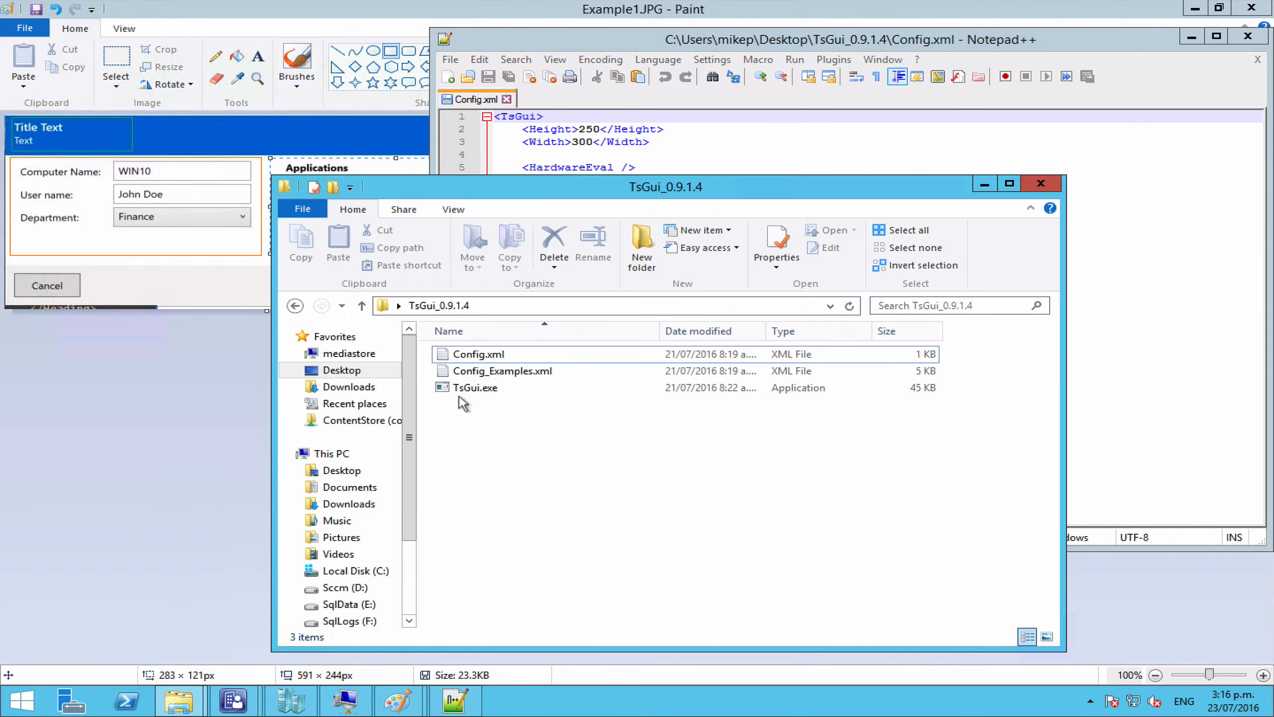
pyautogui.rightClick(462, 368)
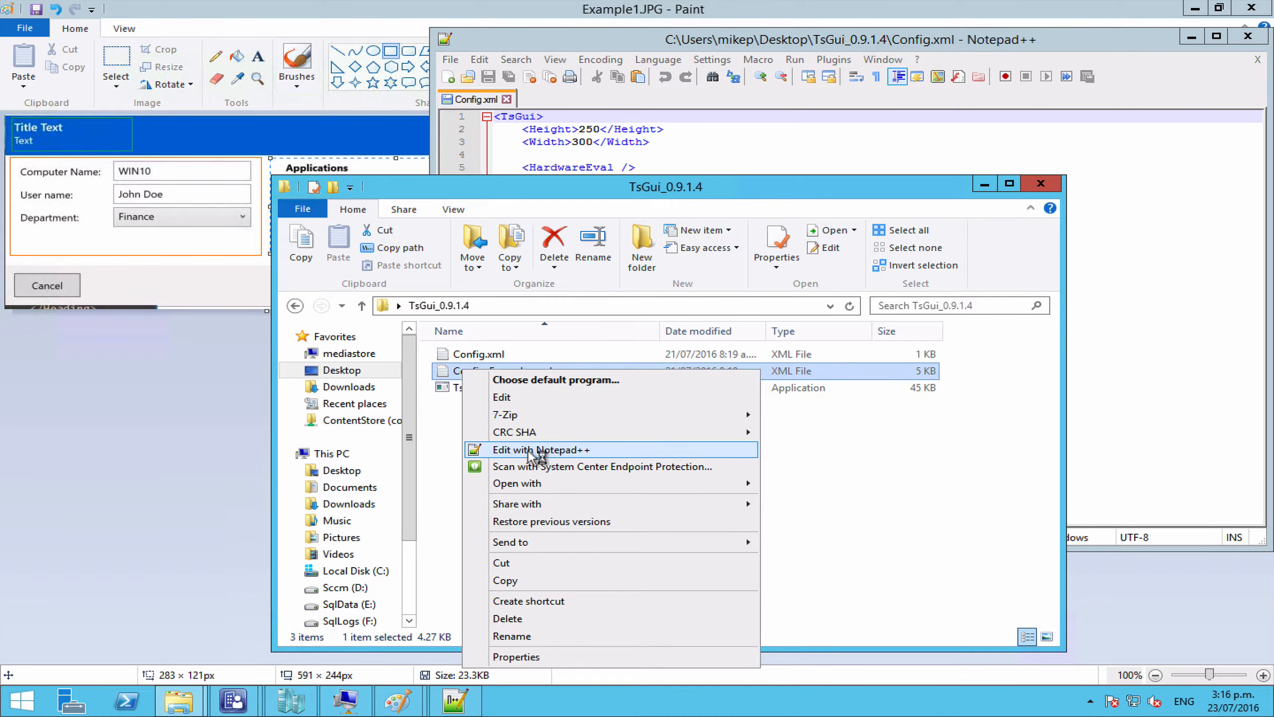
pyautogui.click(541, 450)
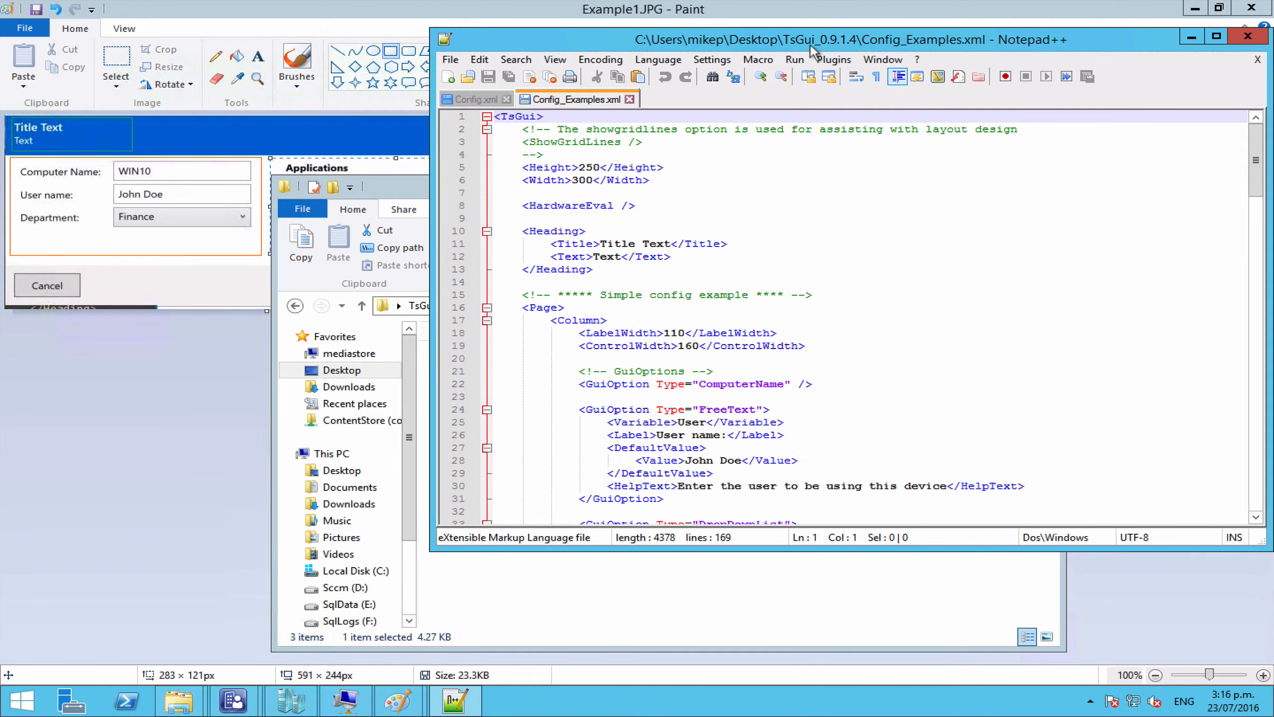
# Step: Snap Notepad++ to the right half and Paint to the left, then show Config.xml
pyautogui.moveTo(811, 43)
pyautogui.mouseDown()
pyautogui.moveTo(1236, 19)
pyautogui.moveTo(1273, 78)
pyautogui.mouseUp()
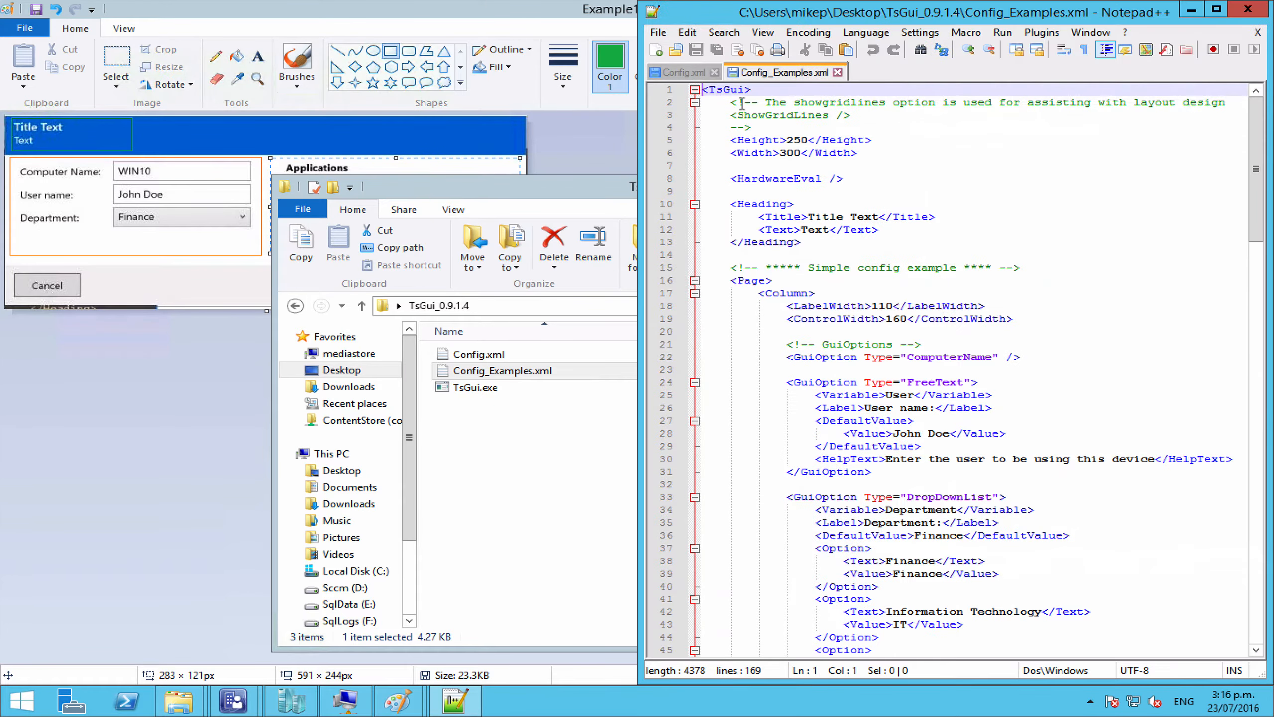
pyautogui.doubleClick(549, 14)
pyautogui.doubleClick(549, 14)
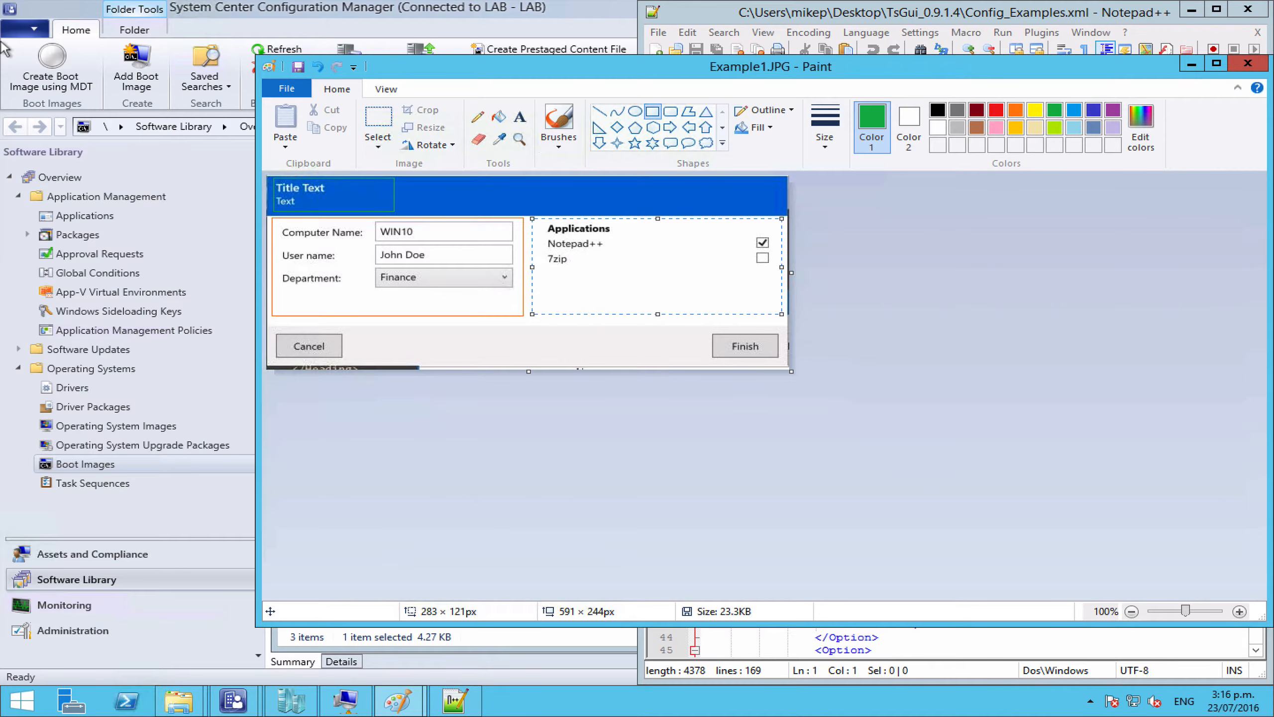
pyautogui.moveTo(469, 67); pyautogui.dragTo(3, 101)
pyautogui.click(884, 240)
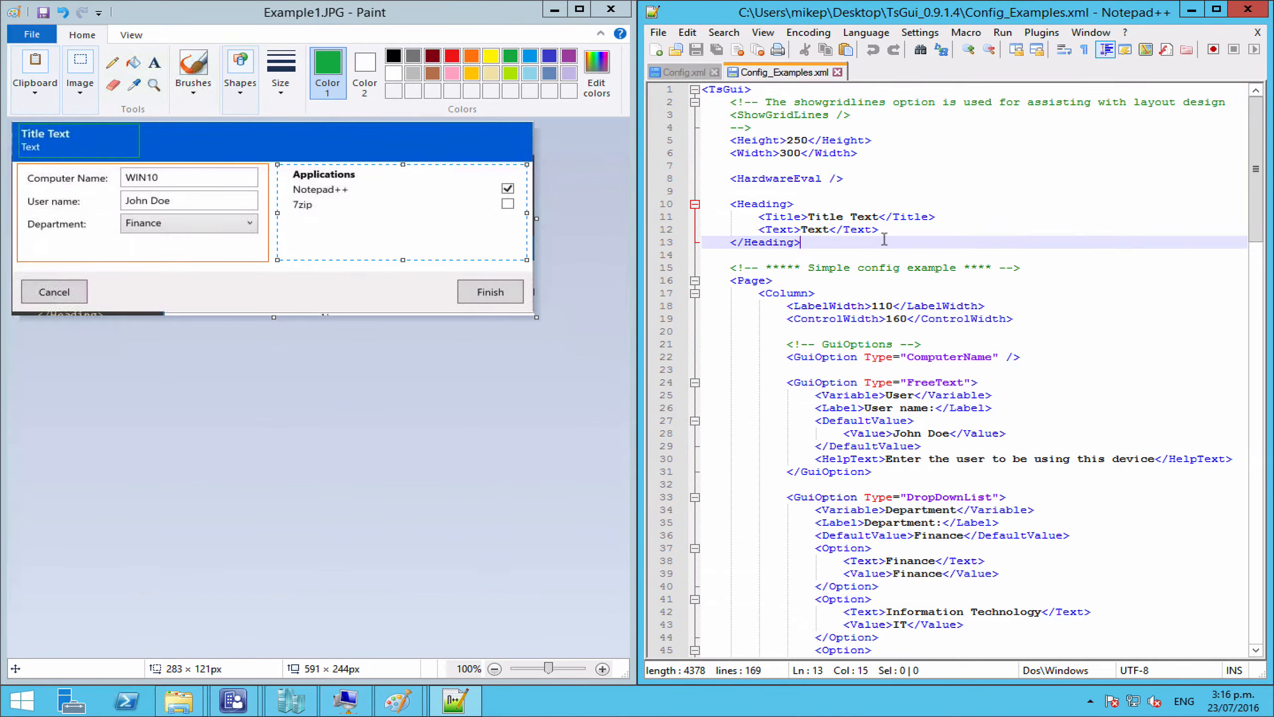
pyautogui.click(678, 70)
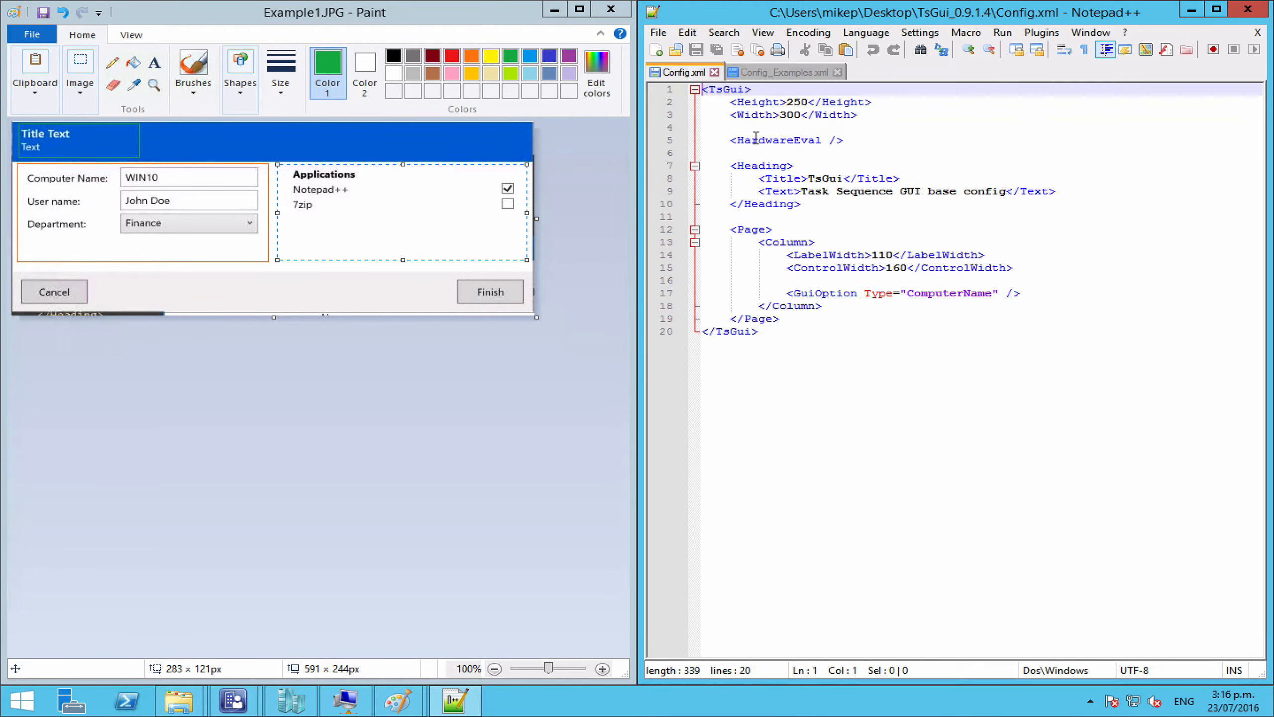
pyautogui.click(745, 101)
pyautogui.click(841, 102)
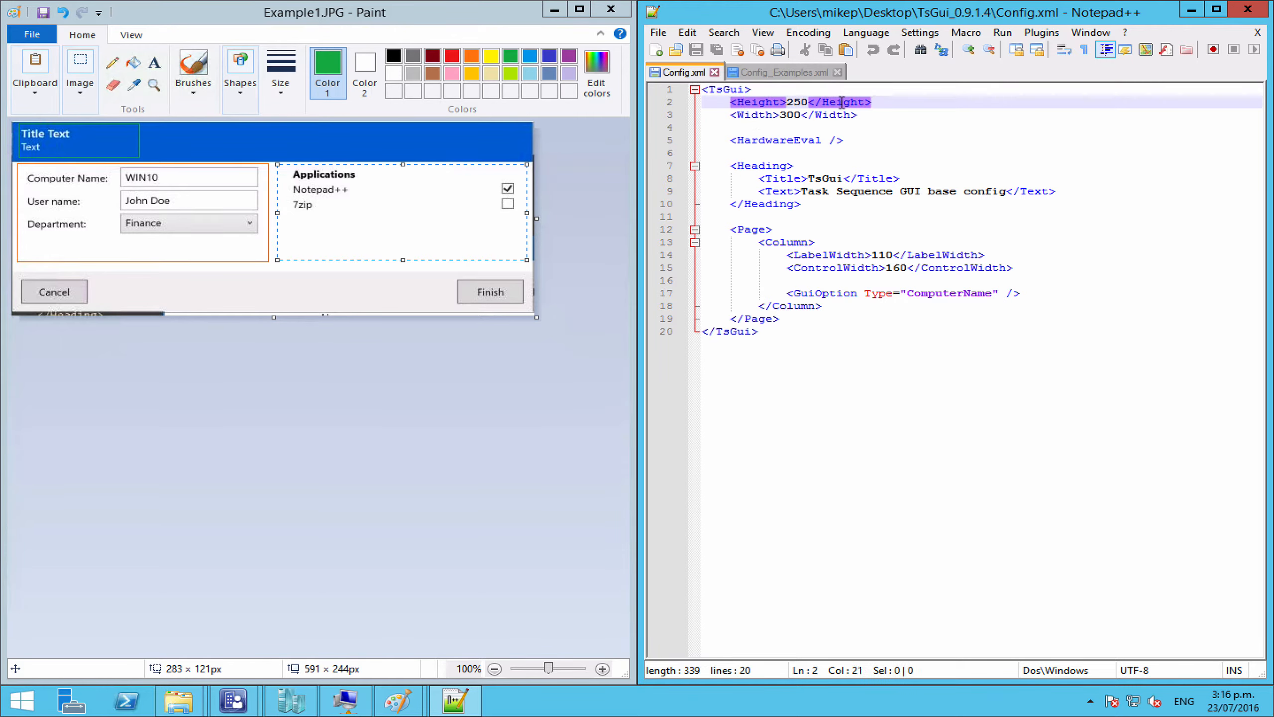
pyautogui.click(836, 114)
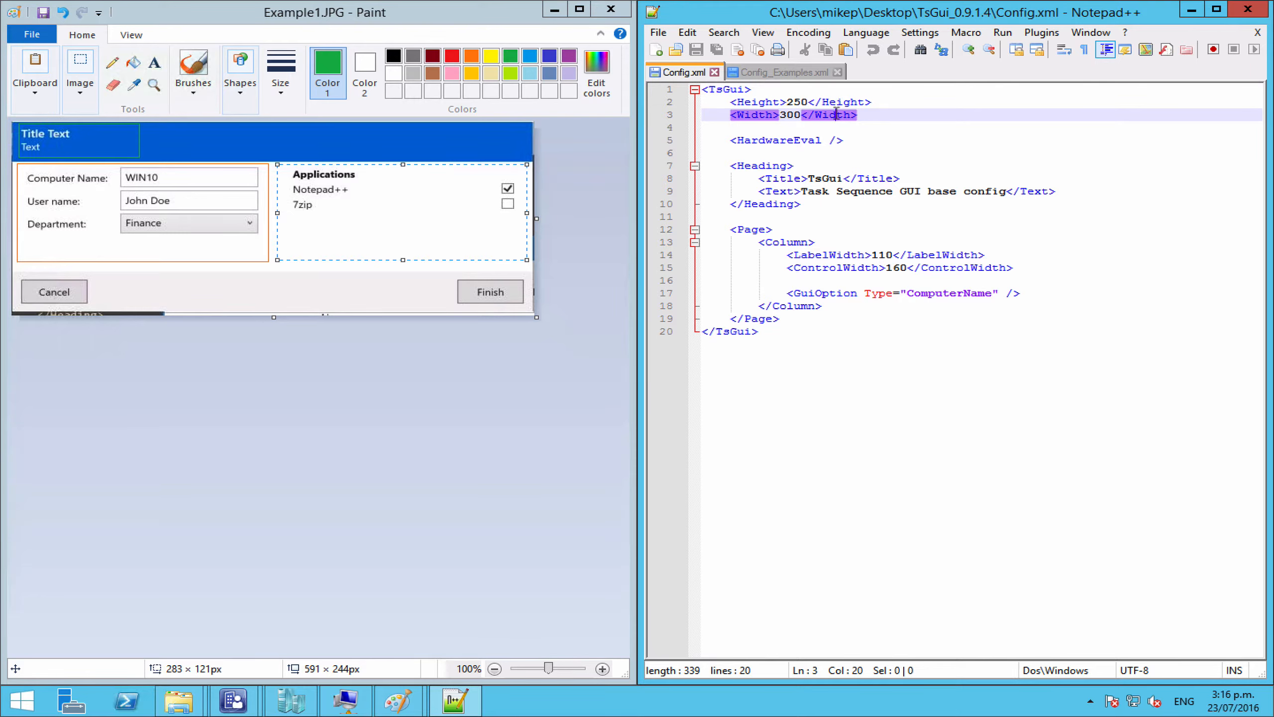
pyautogui.click(777, 142)
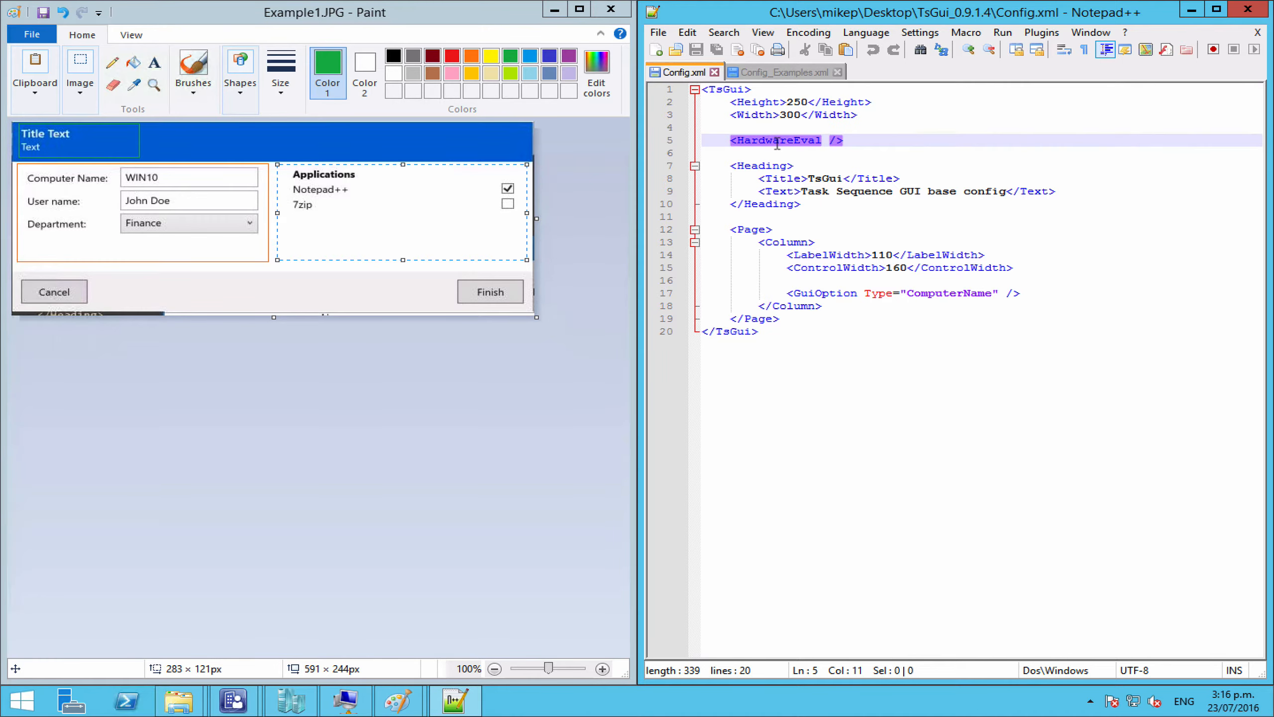
pyautogui.click(760, 166)
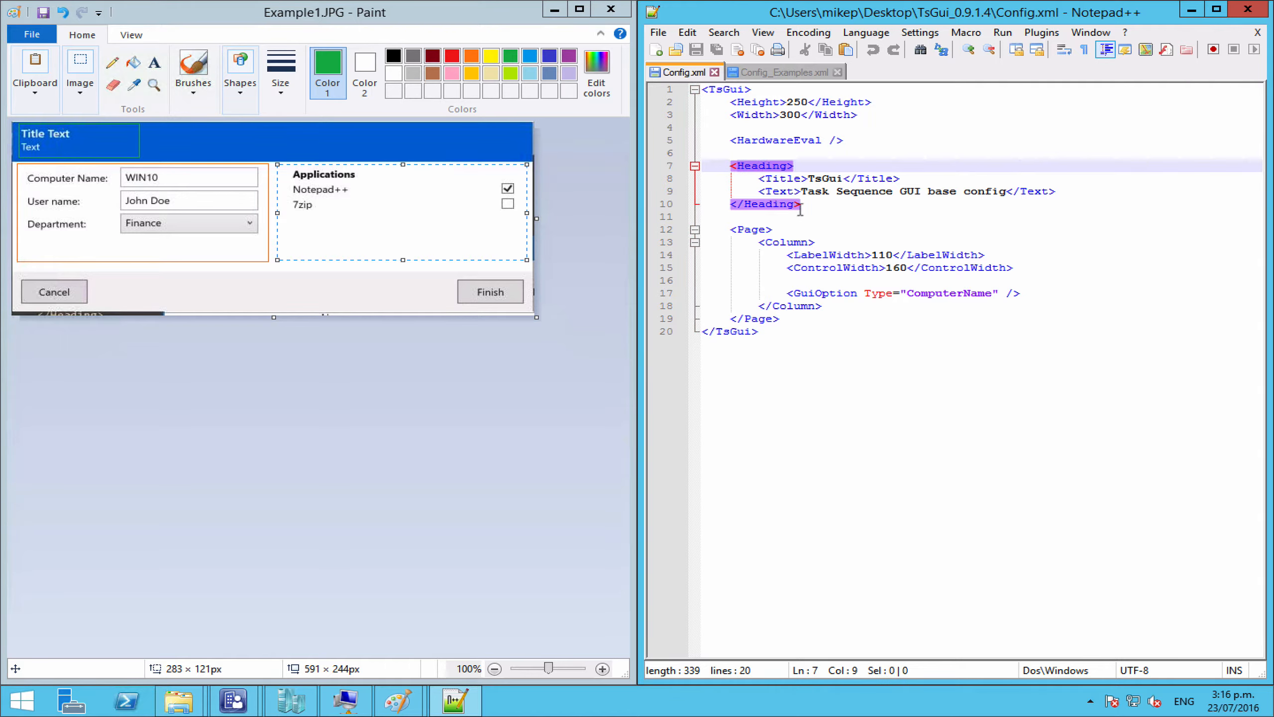
pyautogui.click(826, 181)
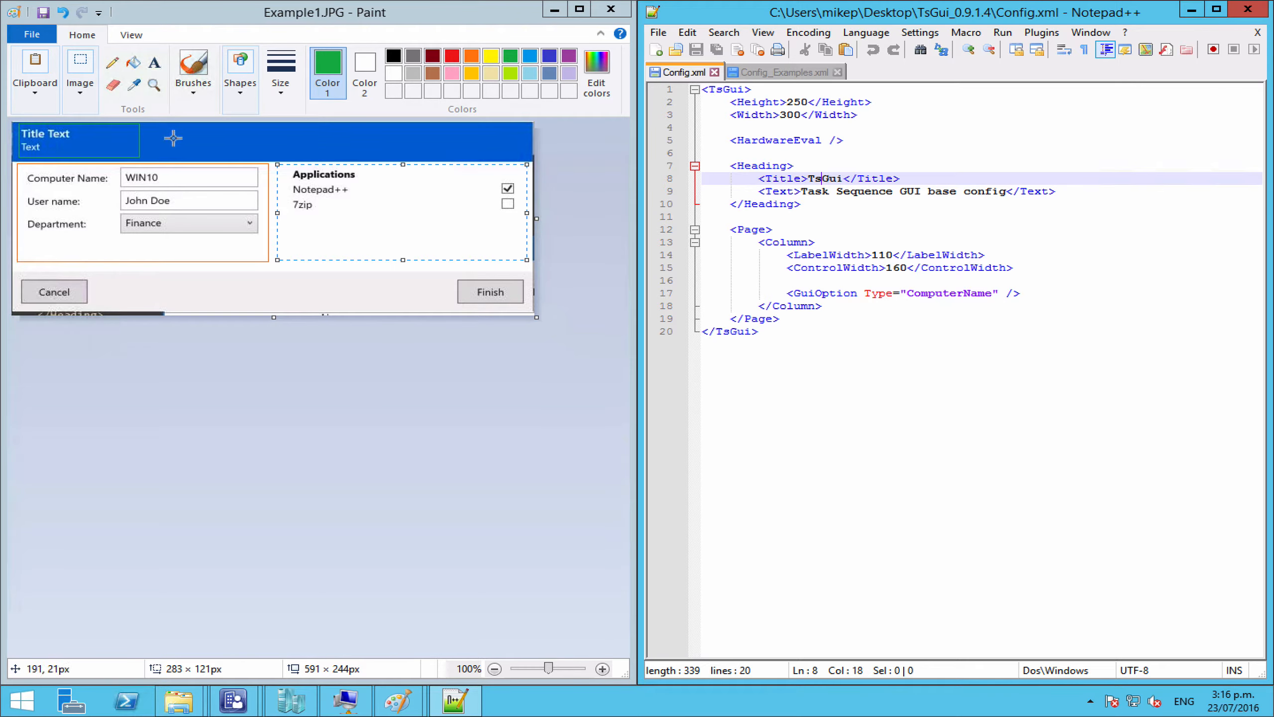
pyautogui.click(943, 198)
pyautogui.doubleClick(934, 190)
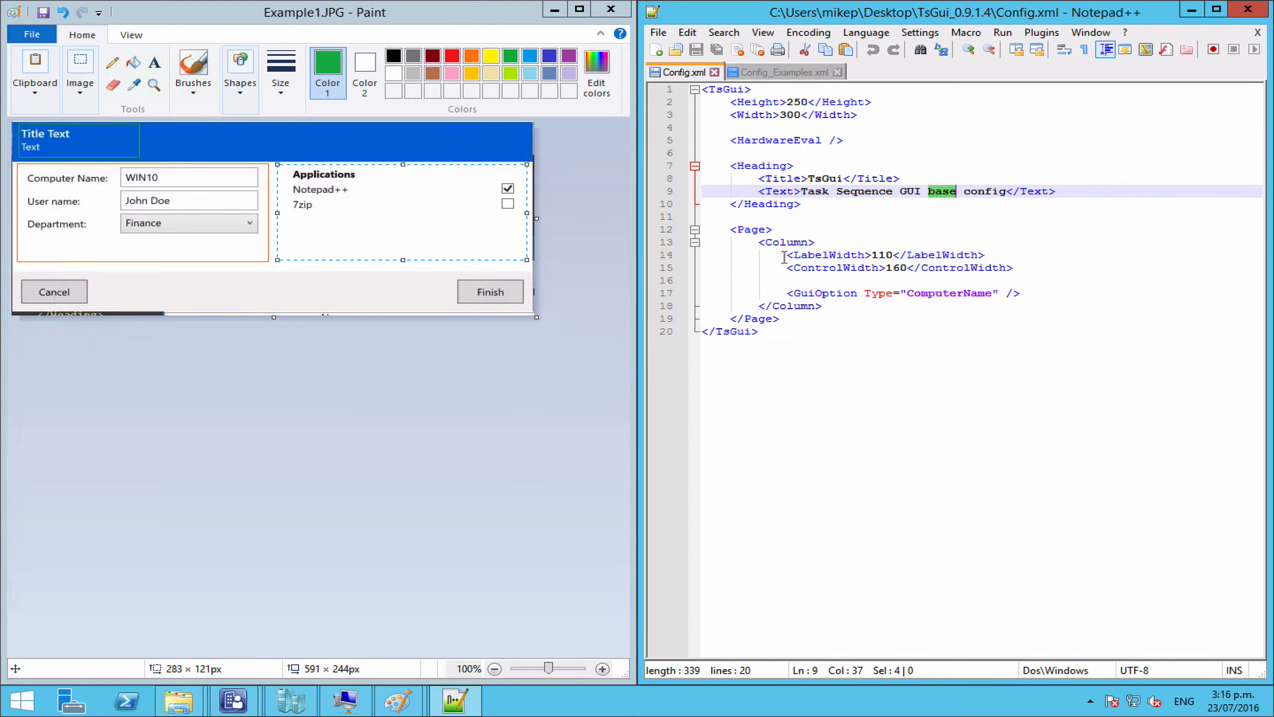
pyautogui.doubleClick(748, 230)
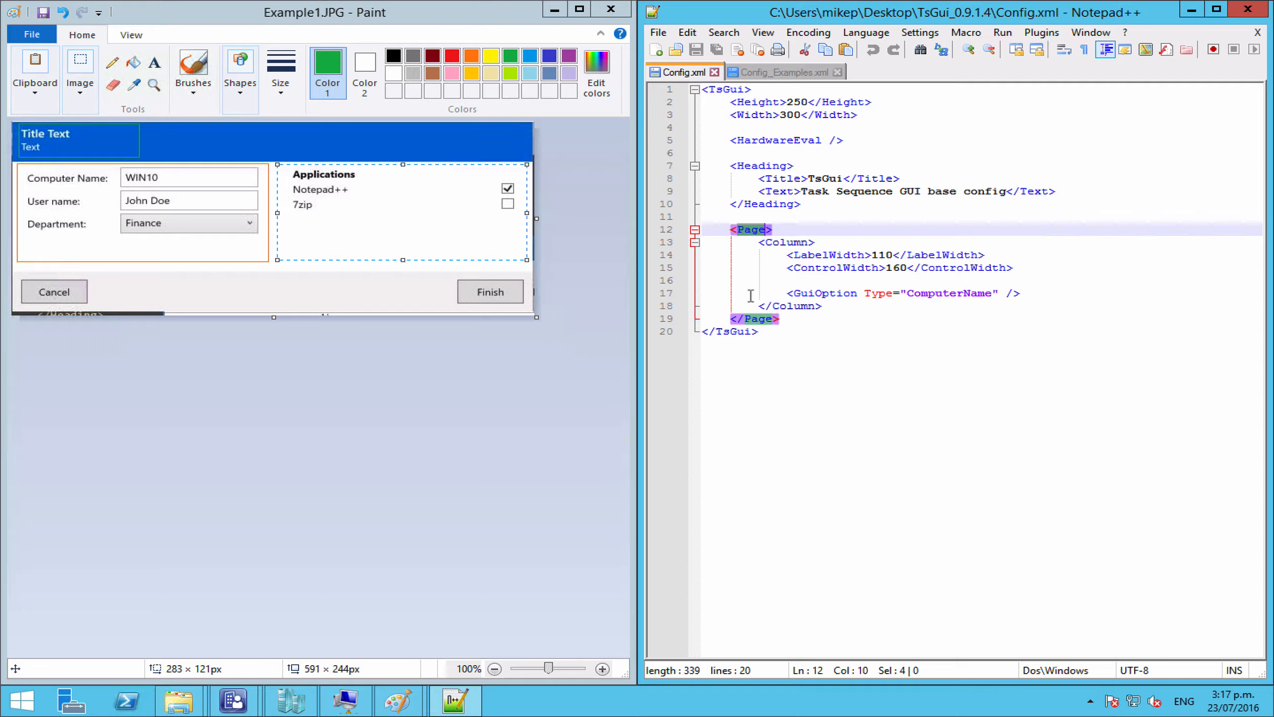
pyautogui.doubleClick(781, 246)
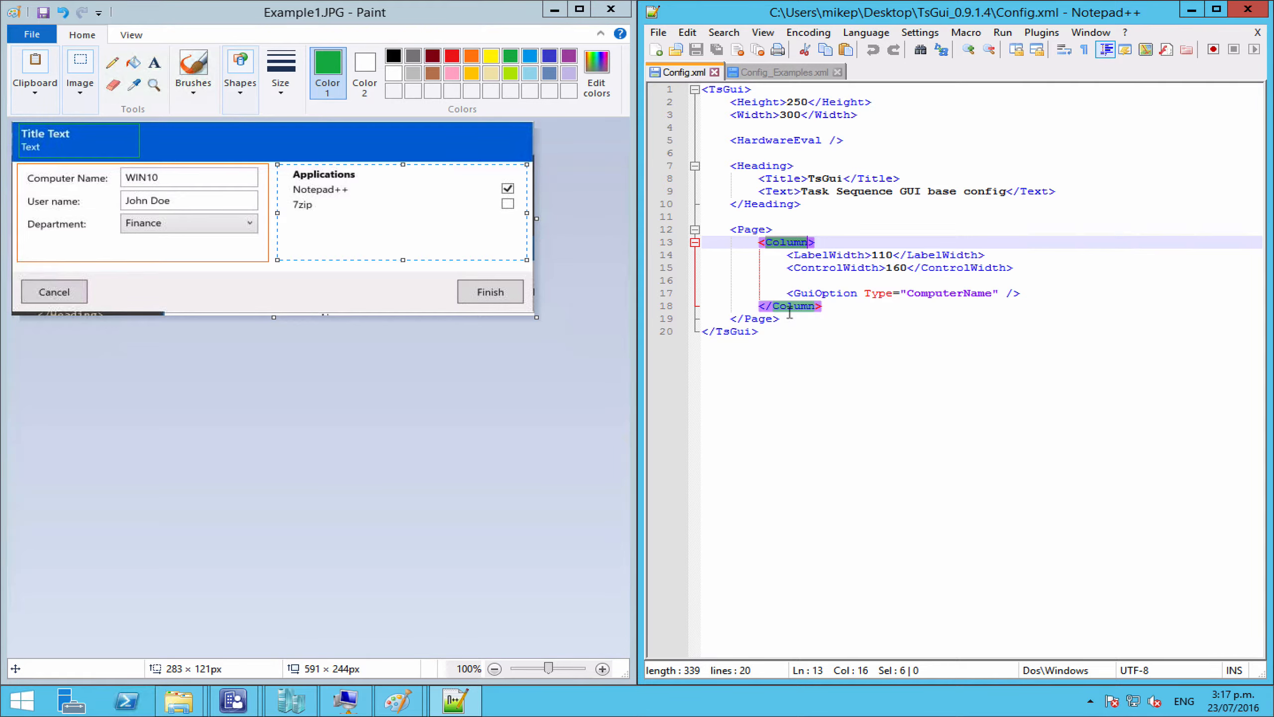
pyautogui.doubleClick(835, 254)
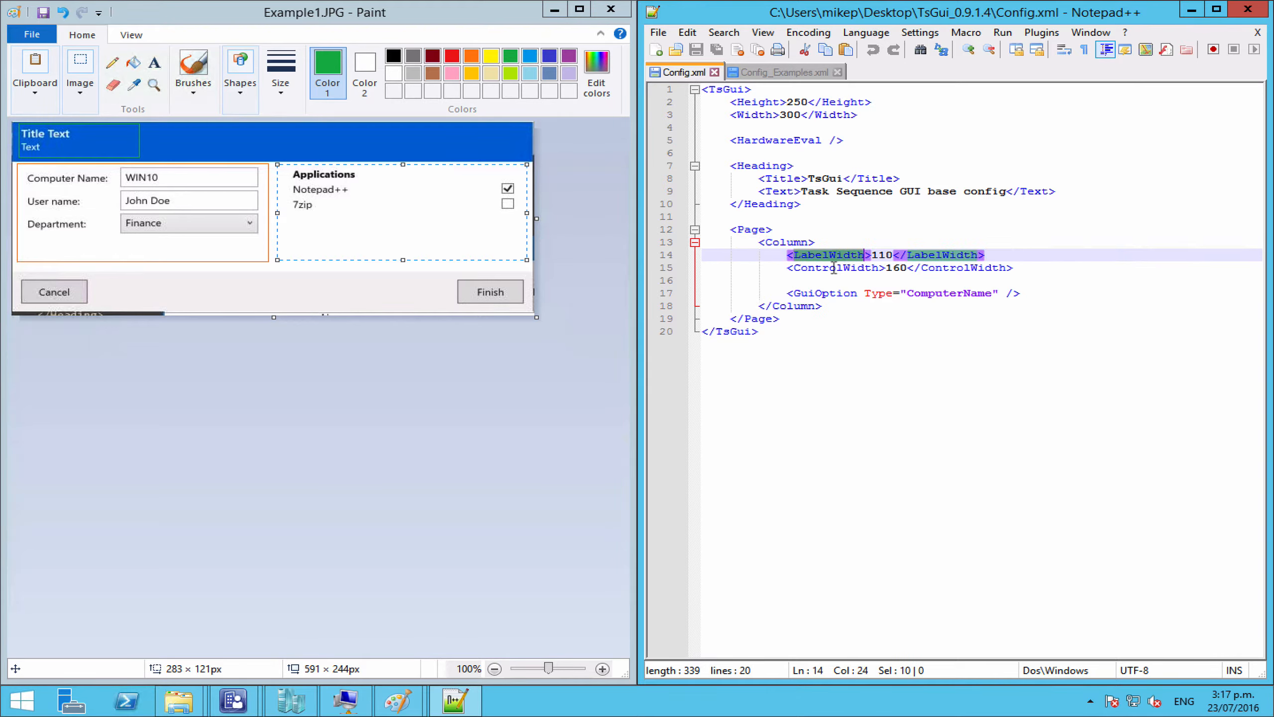
pyautogui.doubleClick(834, 268)
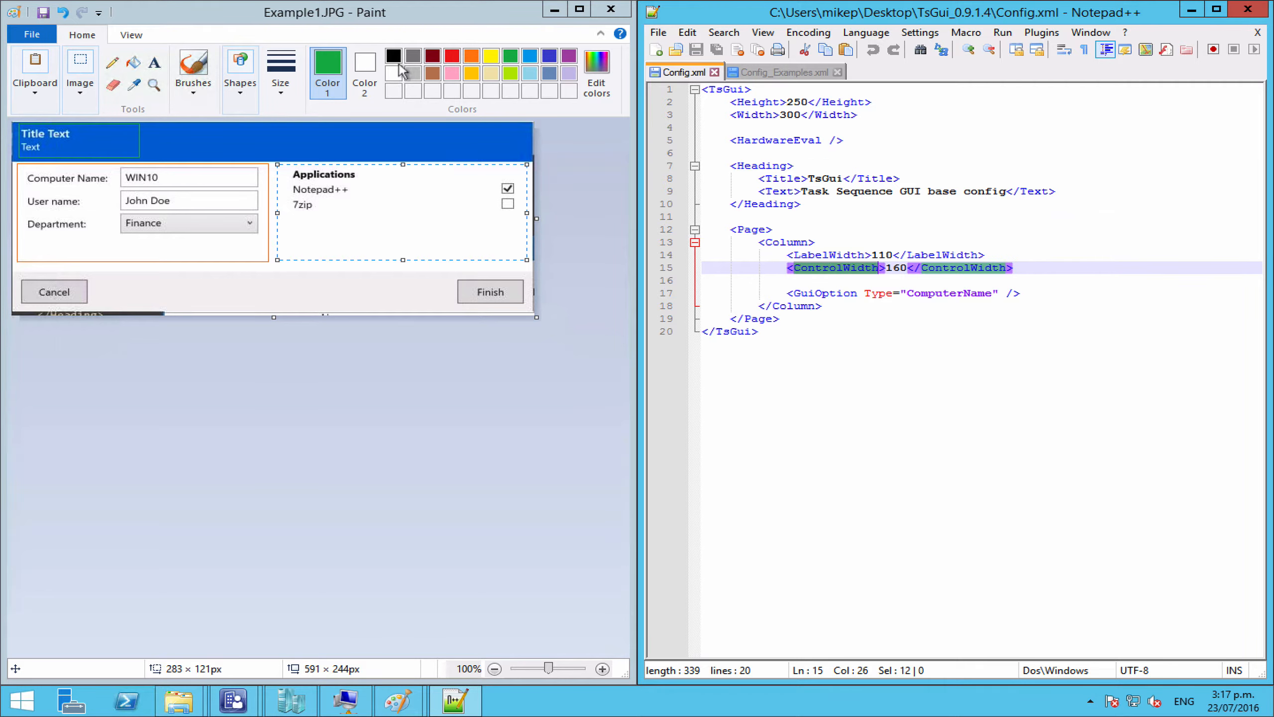
pyautogui.click(348, 13)
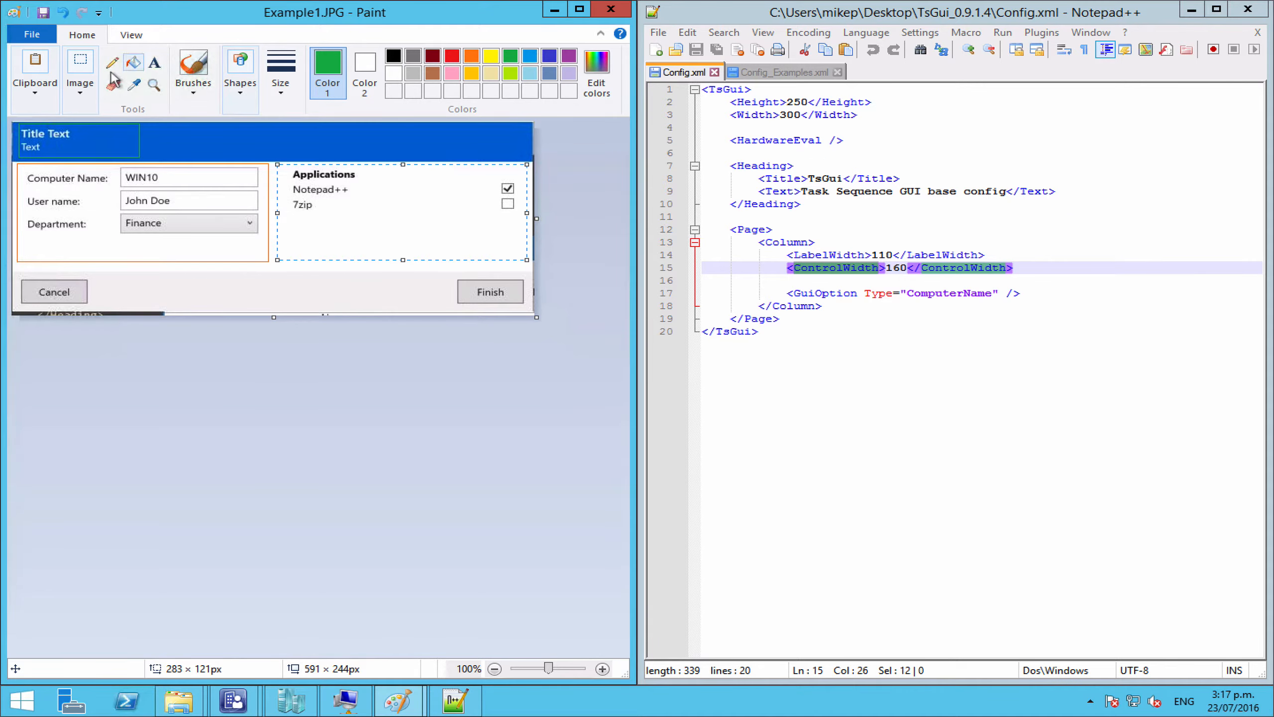
# Step: Draw a pink rectangle around the field labels in the Paint mock-up
pyautogui.click(240, 70)
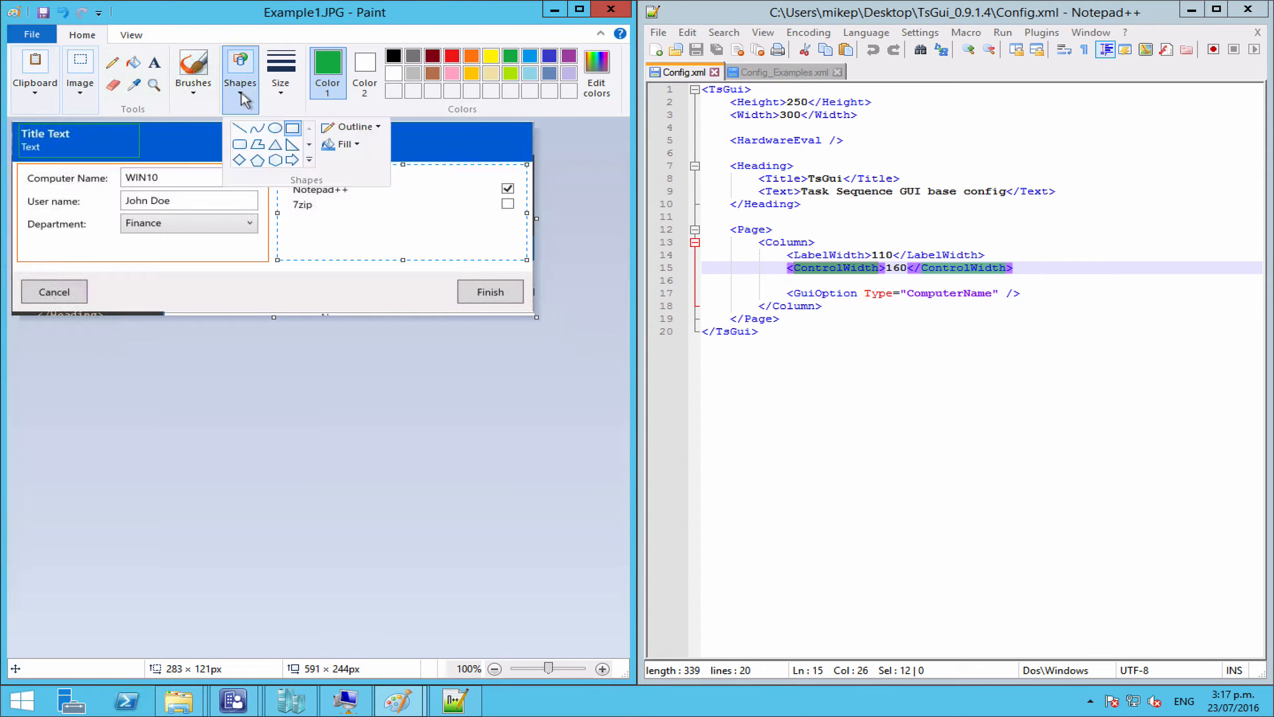
pyautogui.click(291, 128)
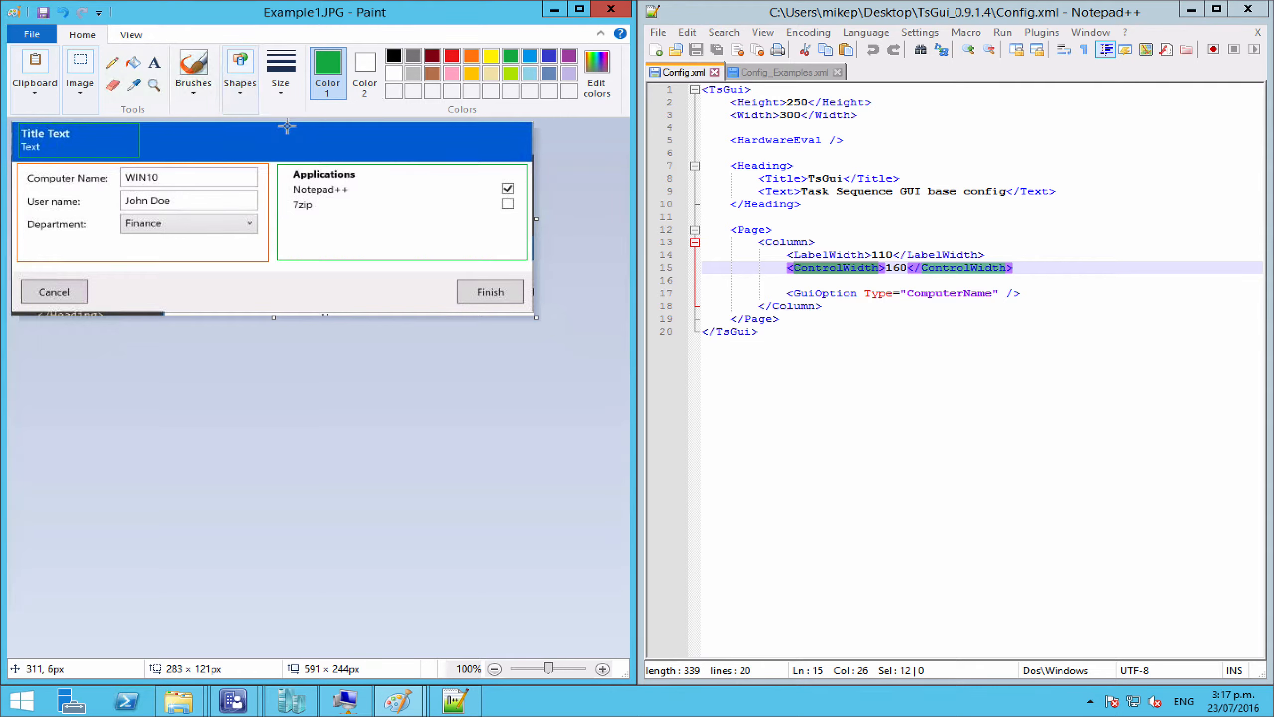
pyautogui.click(451, 74)
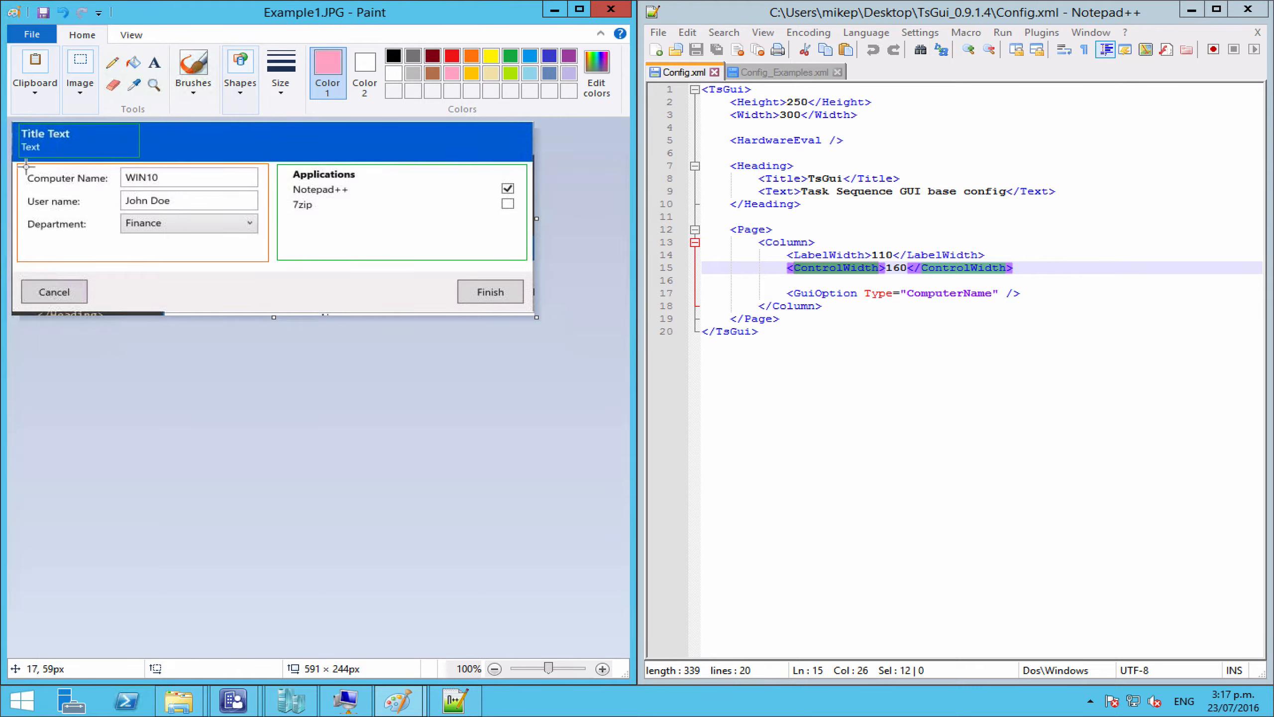
pyautogui.moveTo(26, 167); pyautogui.dragTo(113, 252)
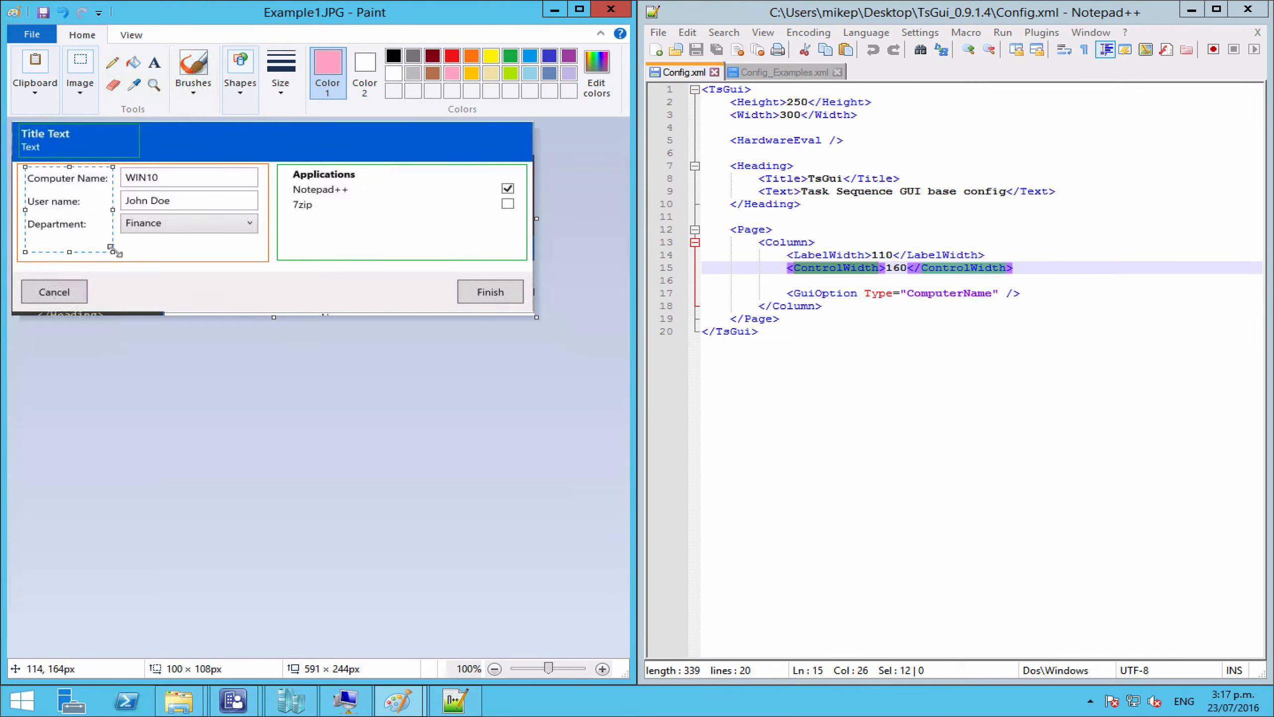
pyautogui.click(241, 91)
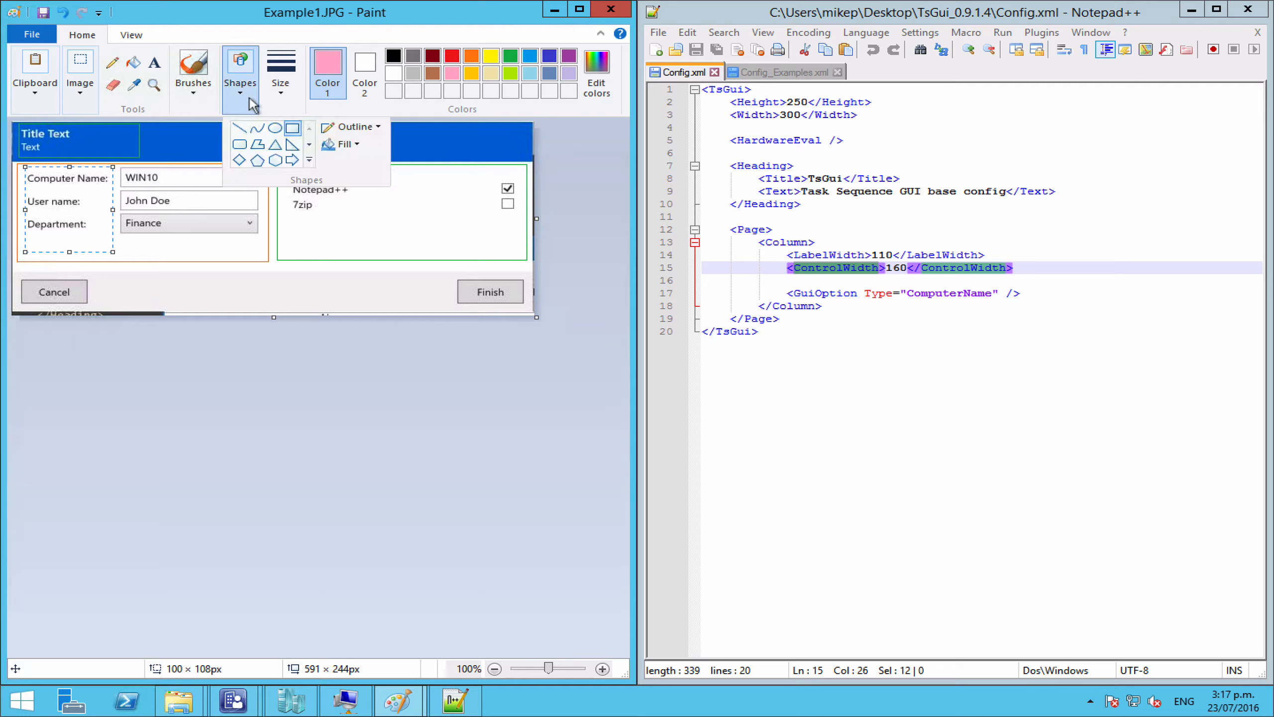
pyautogui.click(292, 129)
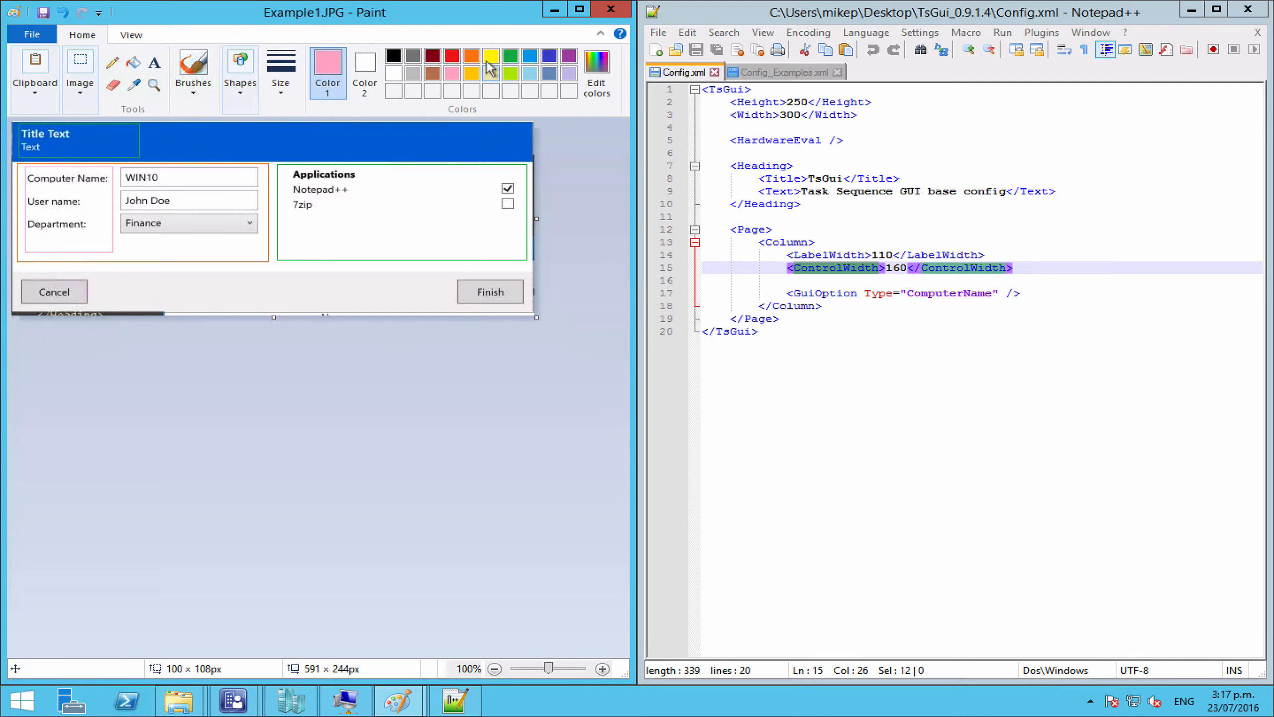
# Step: Draw a purple rectangle around the column of input fields beside the labels
pyautogui.click(568, 57)
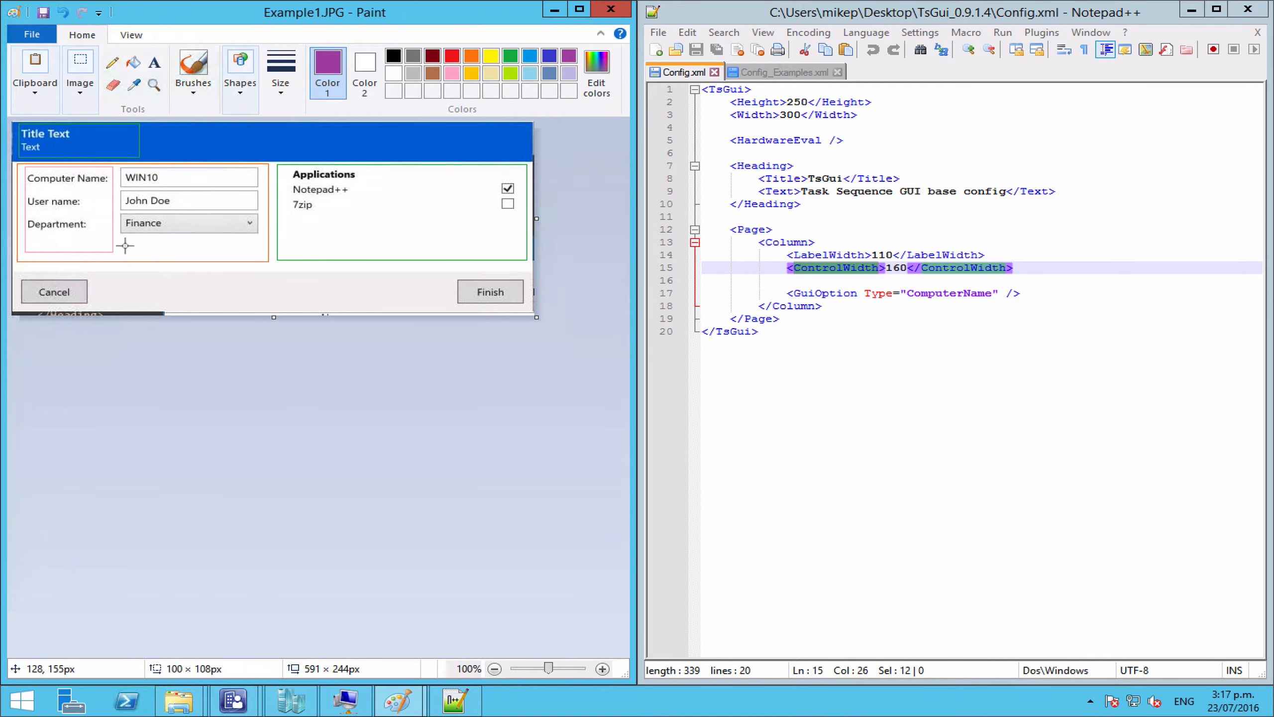
pyautogui.moveTo(120, 250); pyautogui.dragTo(264, 164)
pyautogui.click(80, 80)
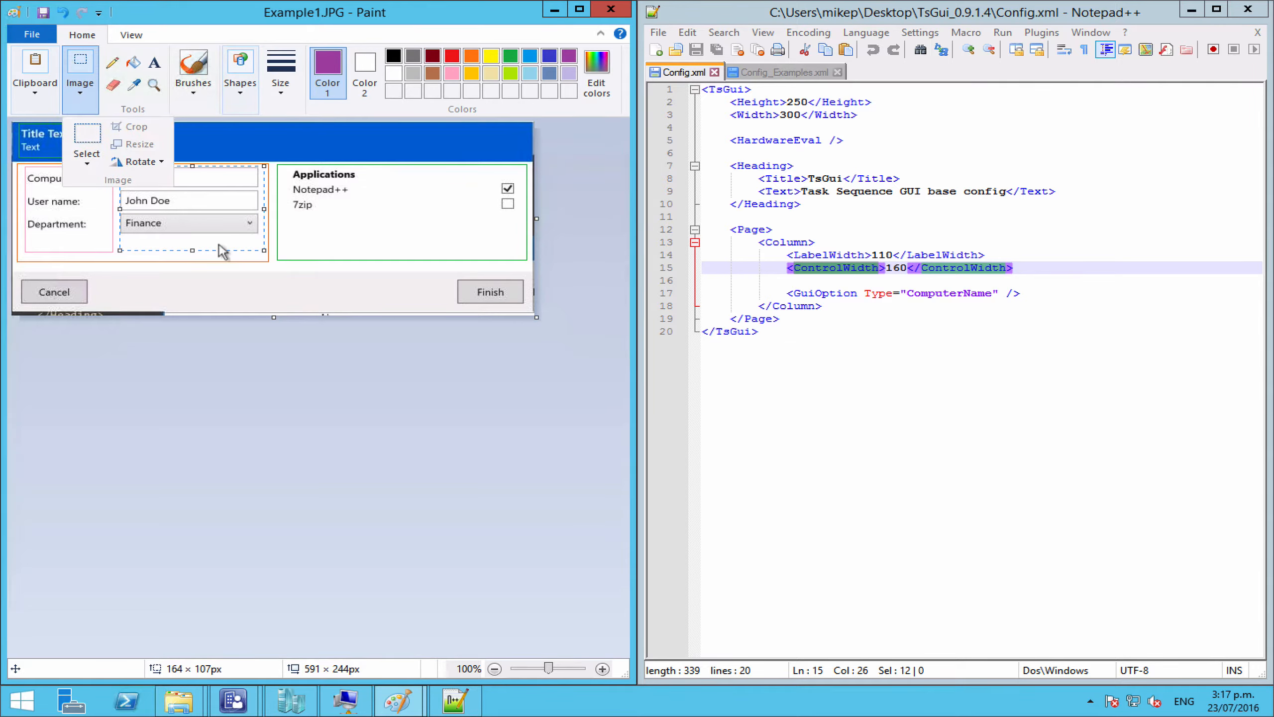
pyautogui.click(366, 486)
pyautogui.click(1144, 353)
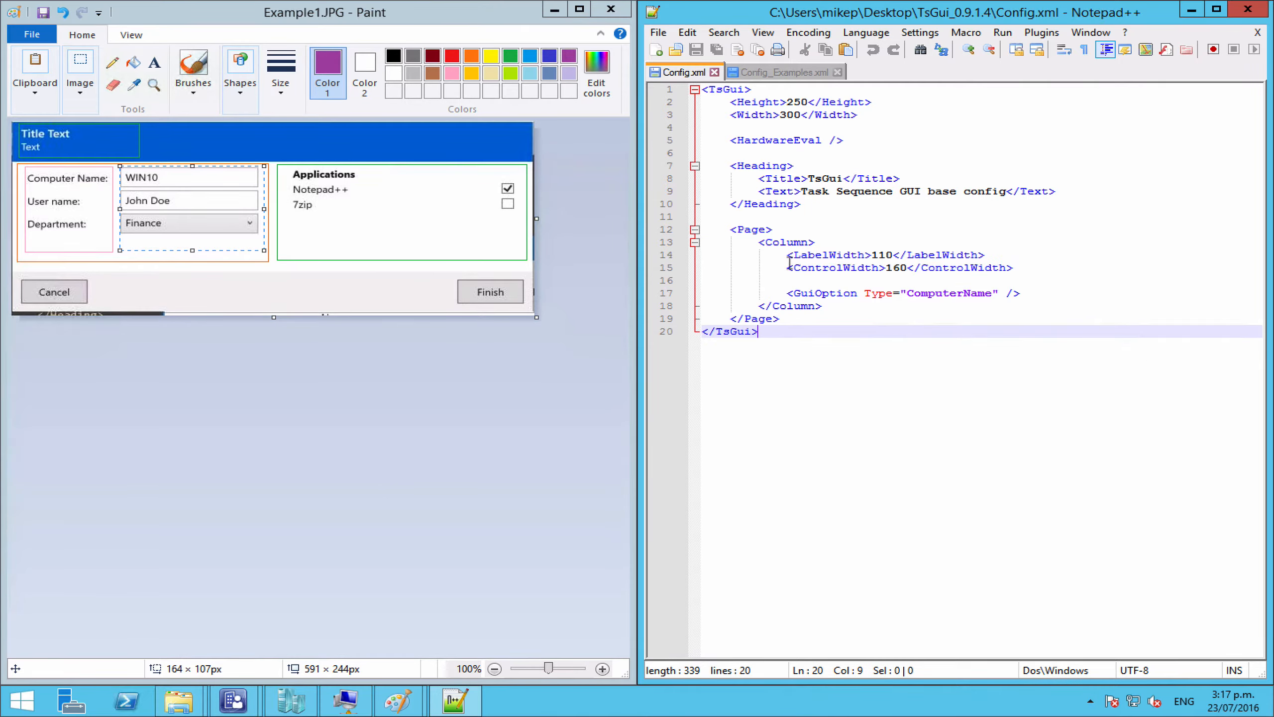
pyautogui.click(745, 103)
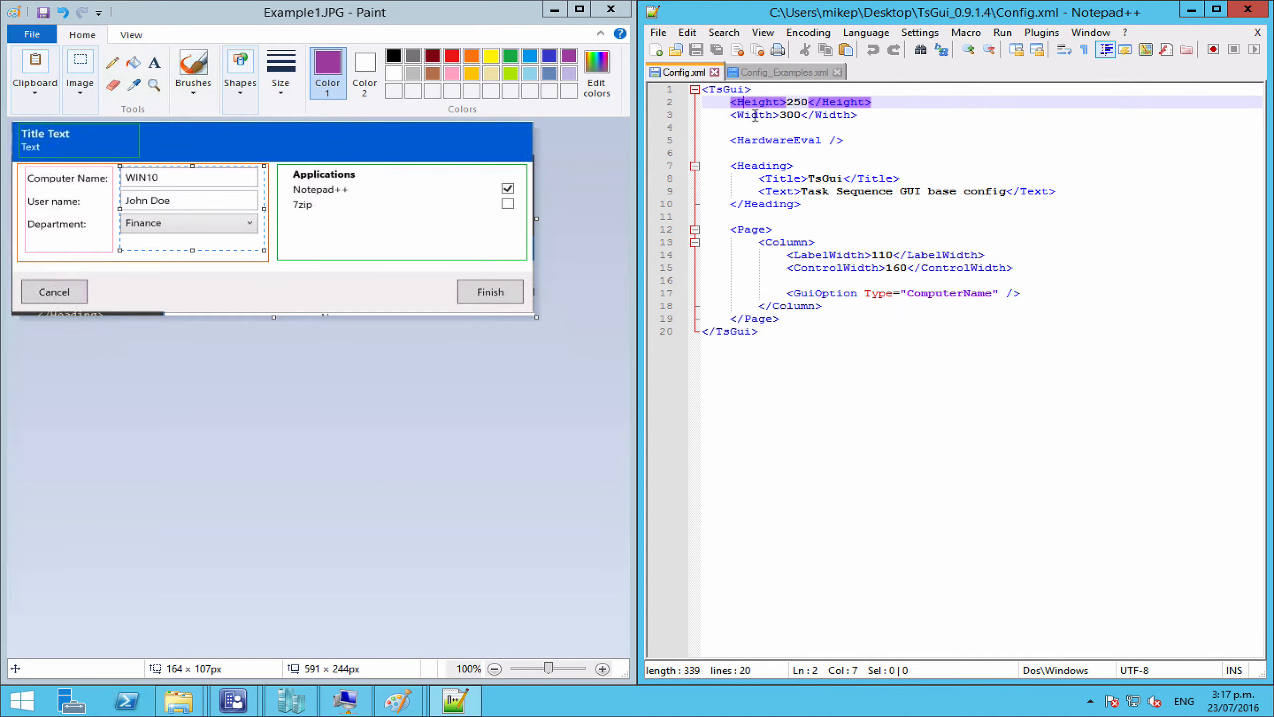
pyautogui.click(755, 116)
pyautogui.click(757, 102)
pyautogui.click(784, 232)
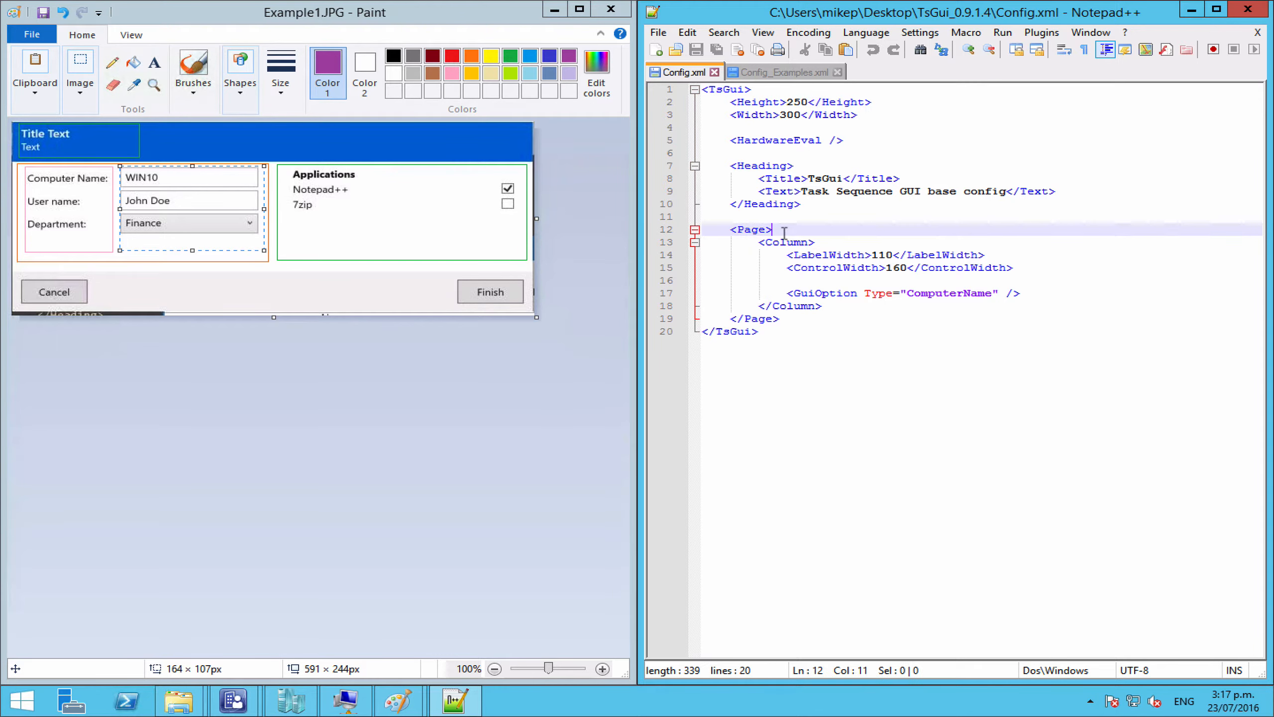
pyautogui.click(768, 116)
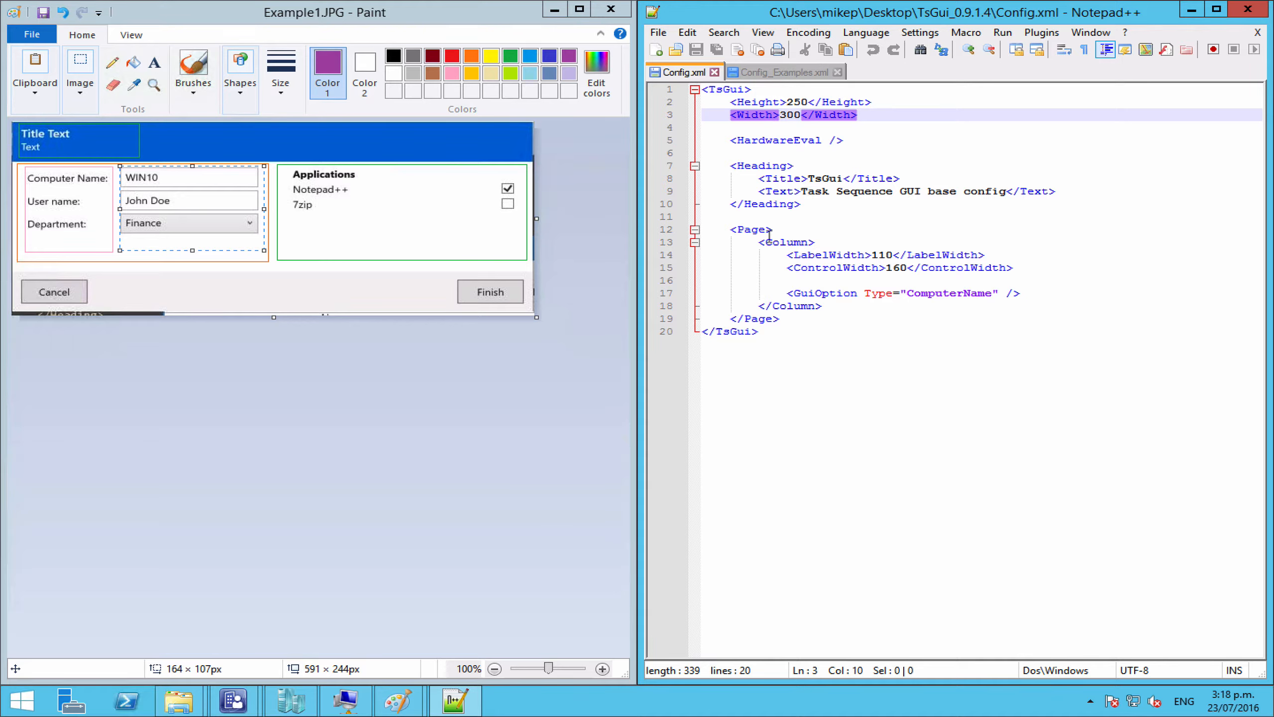
pyautogui.click(846, 254)
pyautogui.click(844, 267)
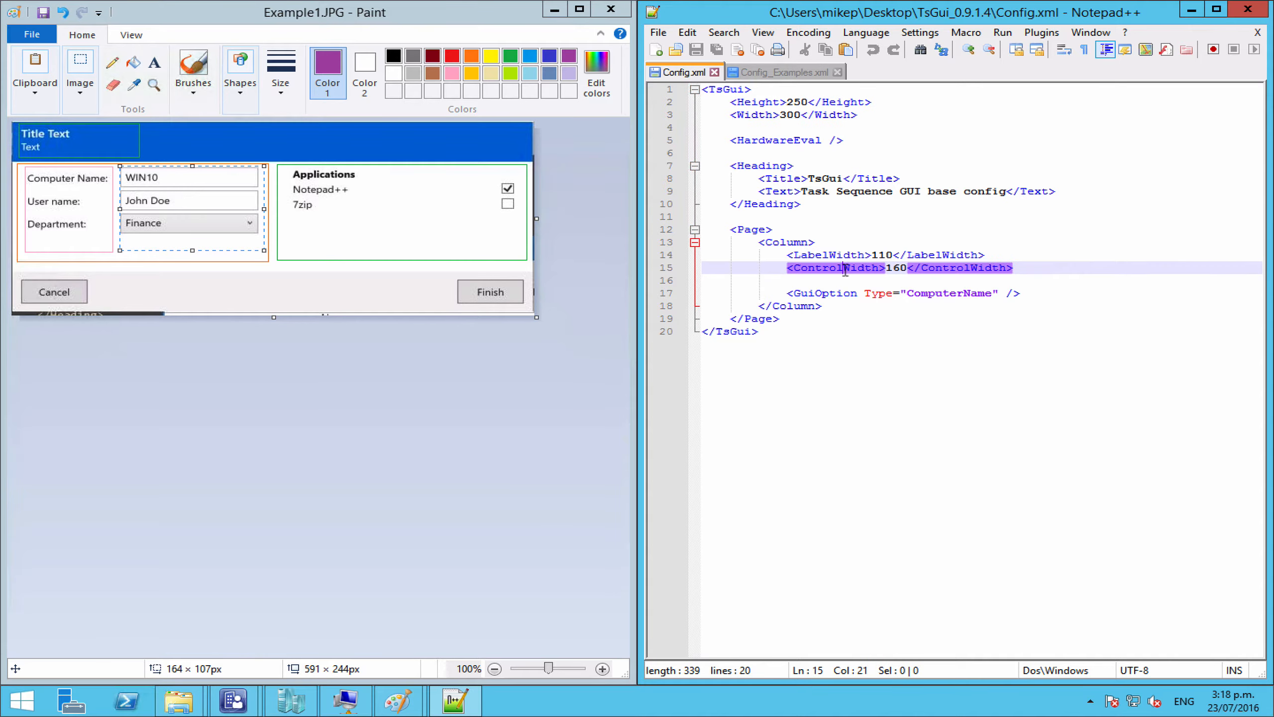
pyautogui.click(838, 294)
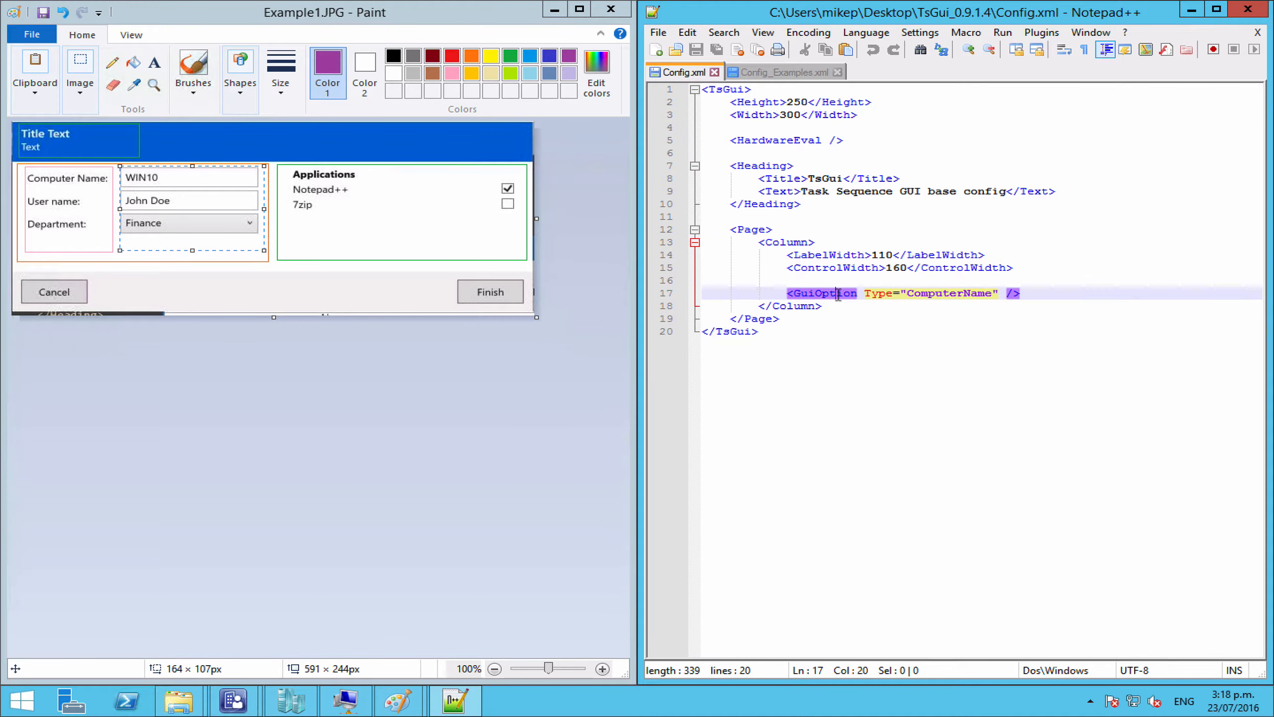
pyautogui.doubleClick(914, 291)
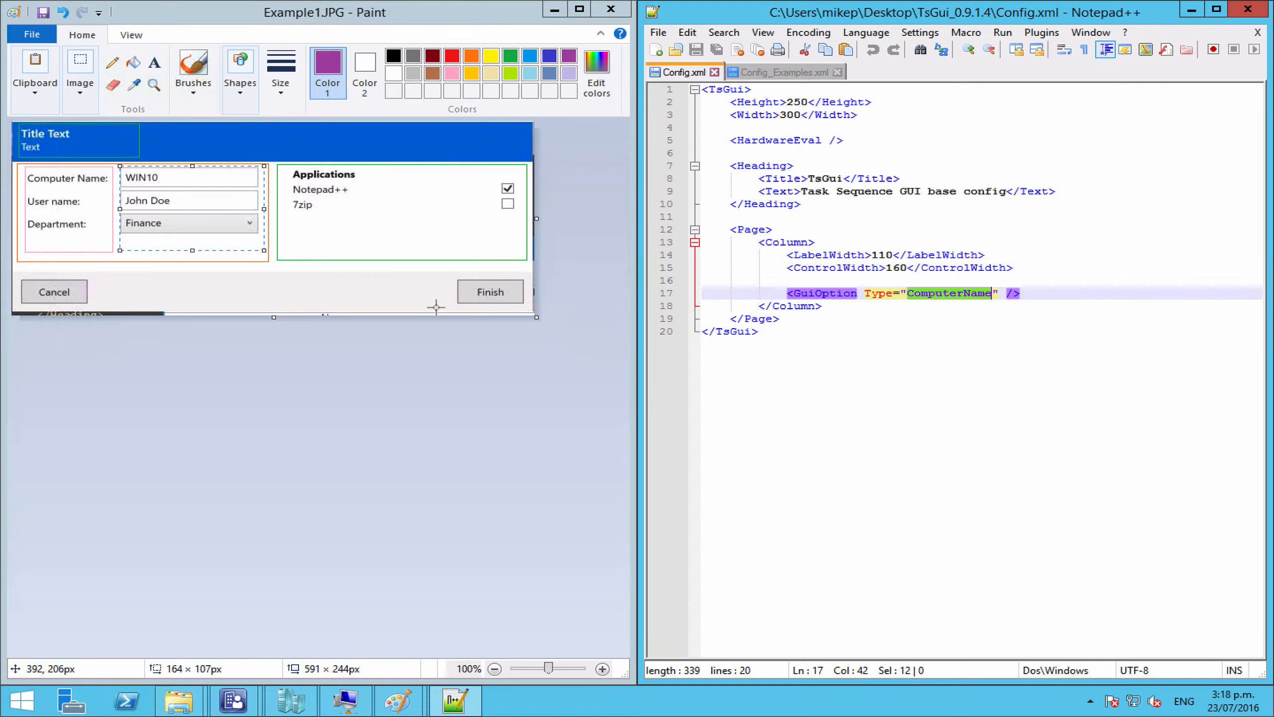
pyautogui.click(801, 314)
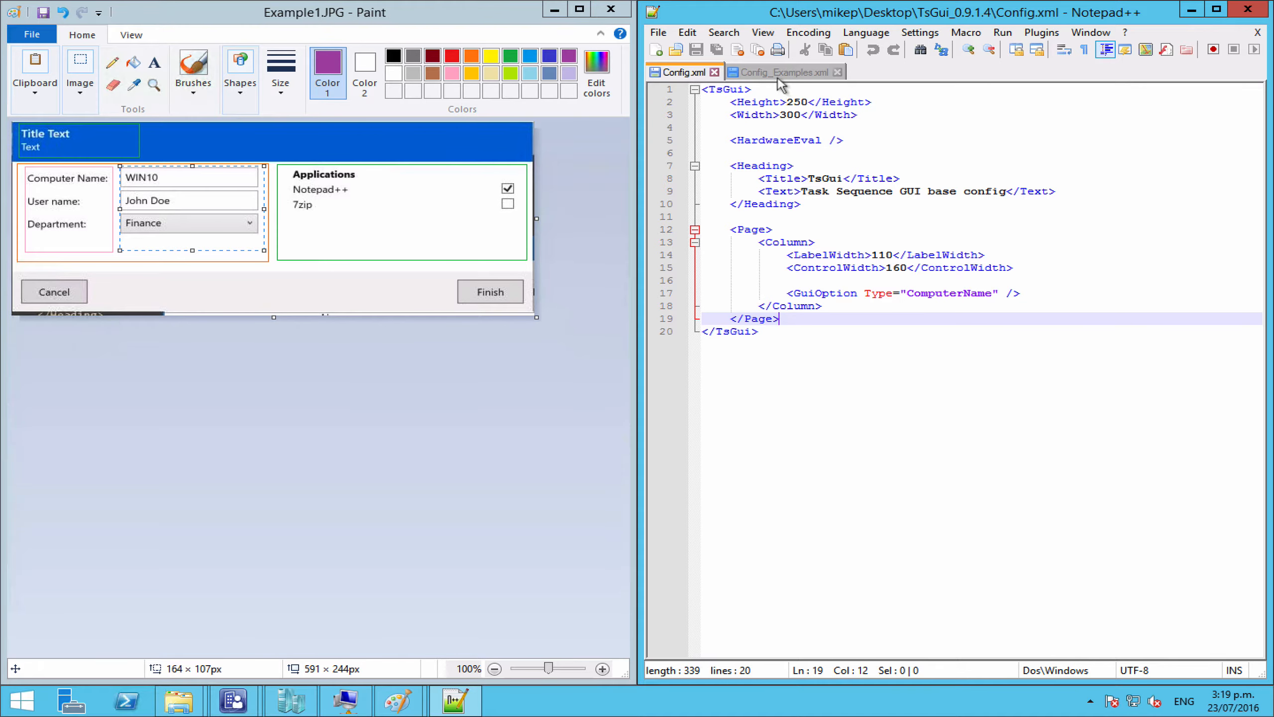
# Step: Add an empty second <Page></Page> element after the first Page in Config.xml
pyautogui.click(772, 241)
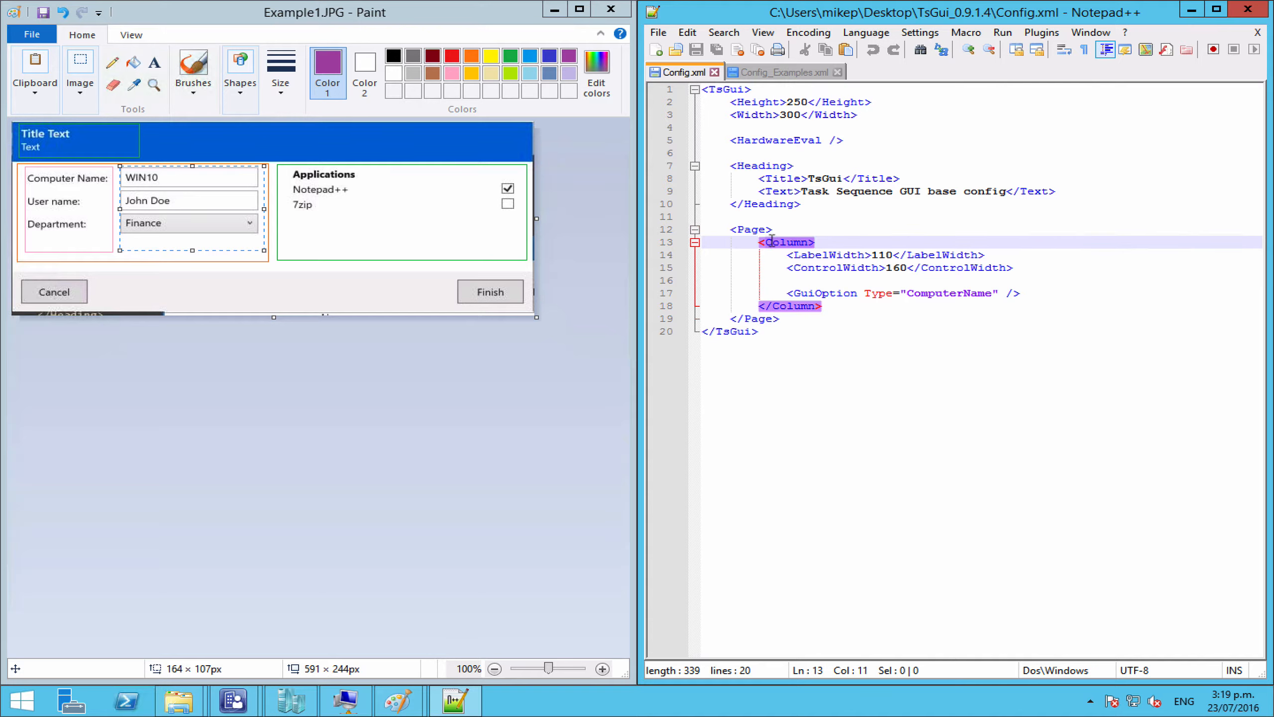
pyautogui.click(1034, 292)
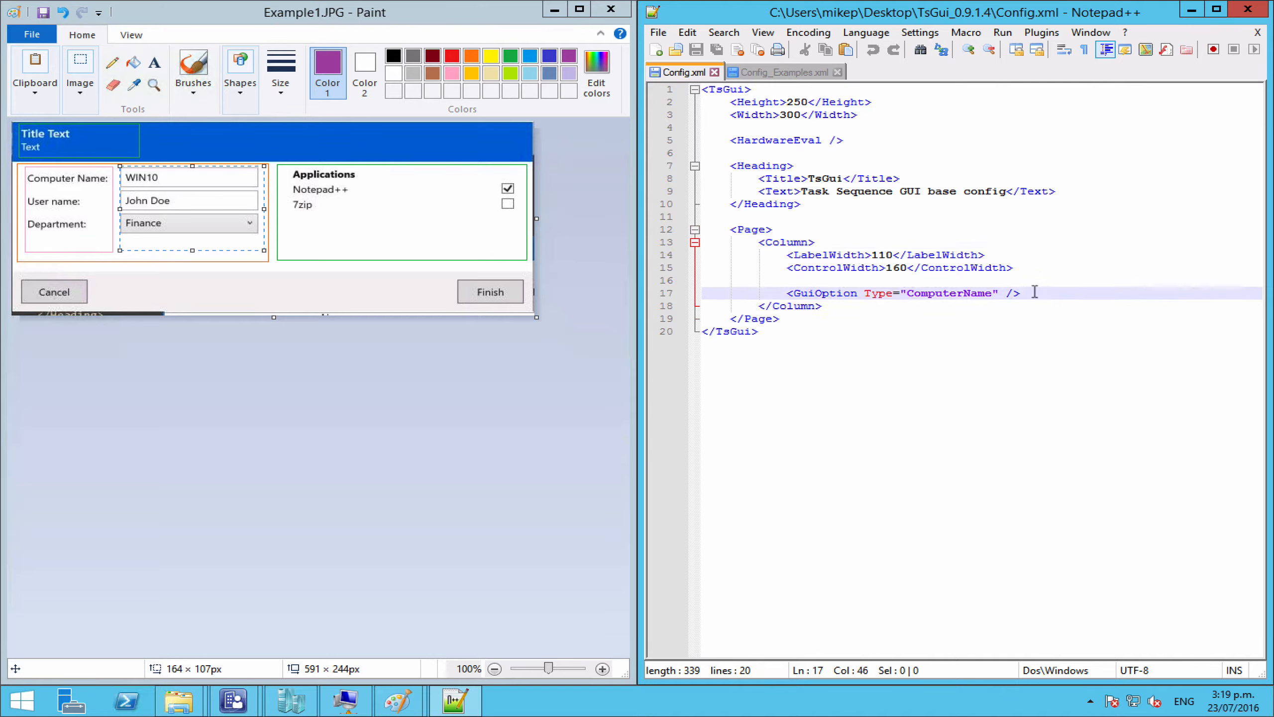
pyautogui.press('Return')
pyautogui.press('Return')
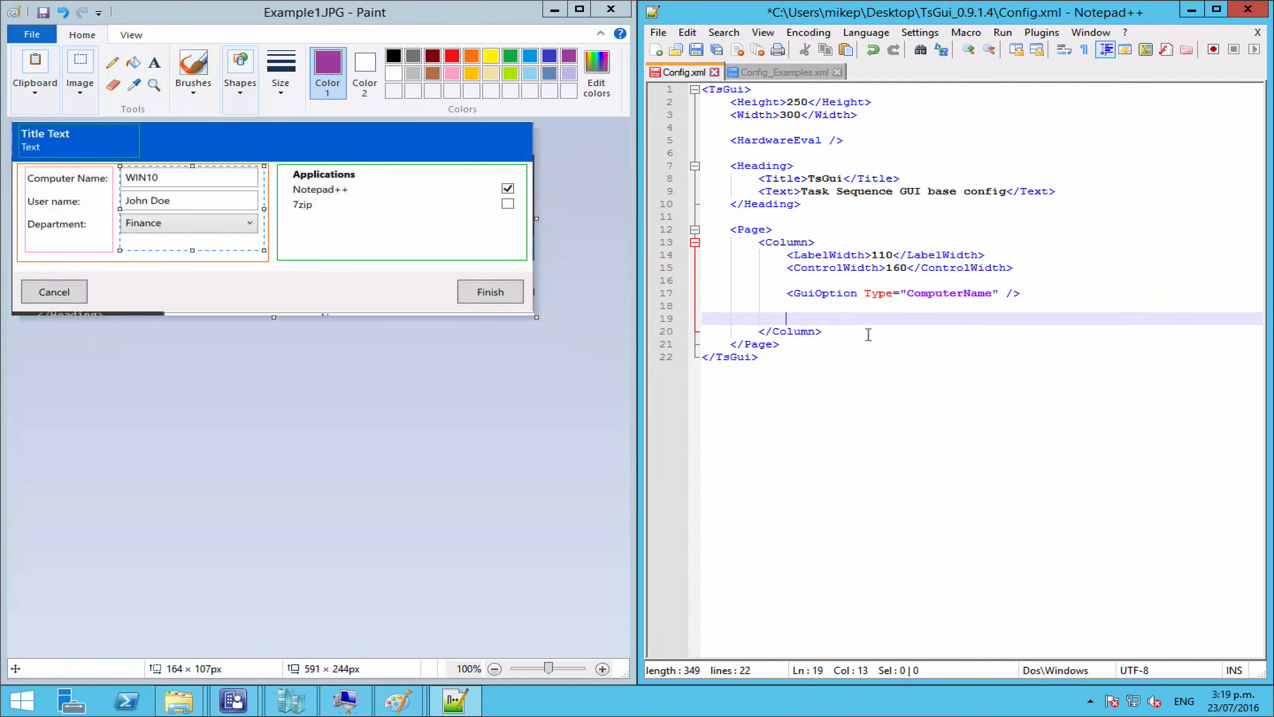
pyautogui.press('BackSpace')
pyautogui.press('BackSpace')
pyautogui.press('BackSpace')
pyautogui.press('BackSpace')
pyautogui.press('BackSpace')
pyautogui.press('BackSpace')
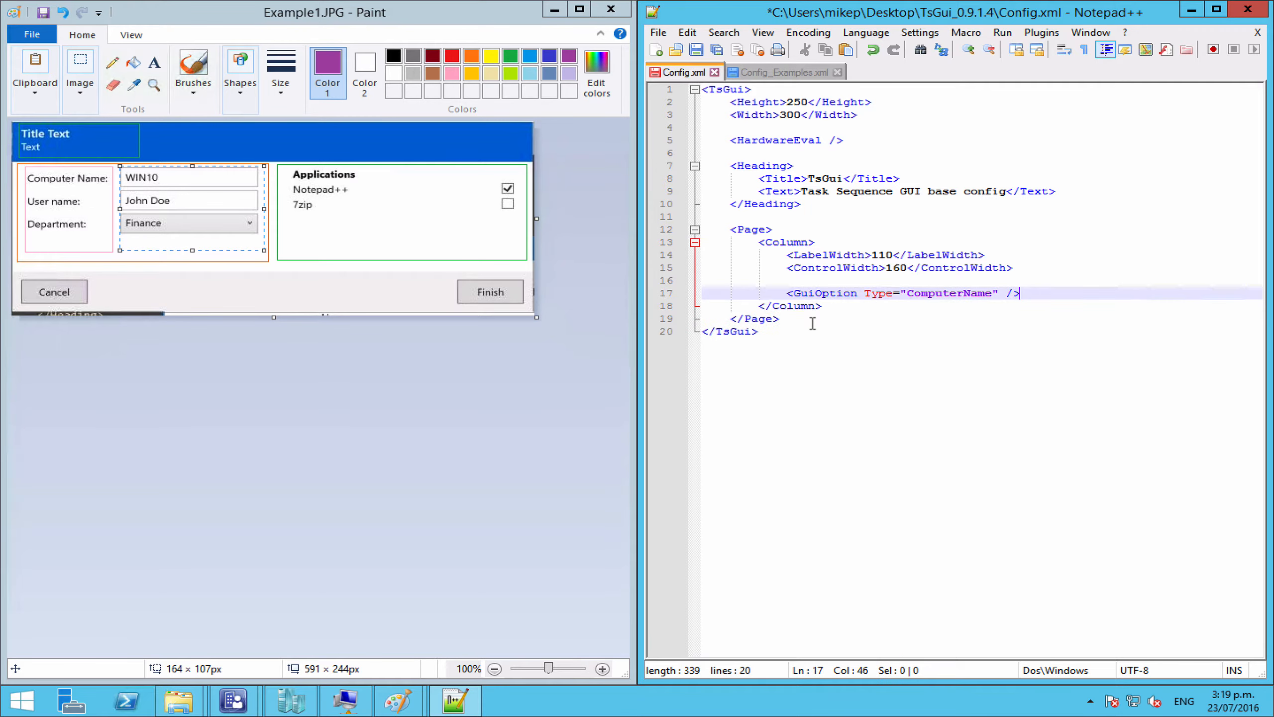
pyautogui.click(789, 322)
pyautogui.press('Return')
pyautogui.press('Return')
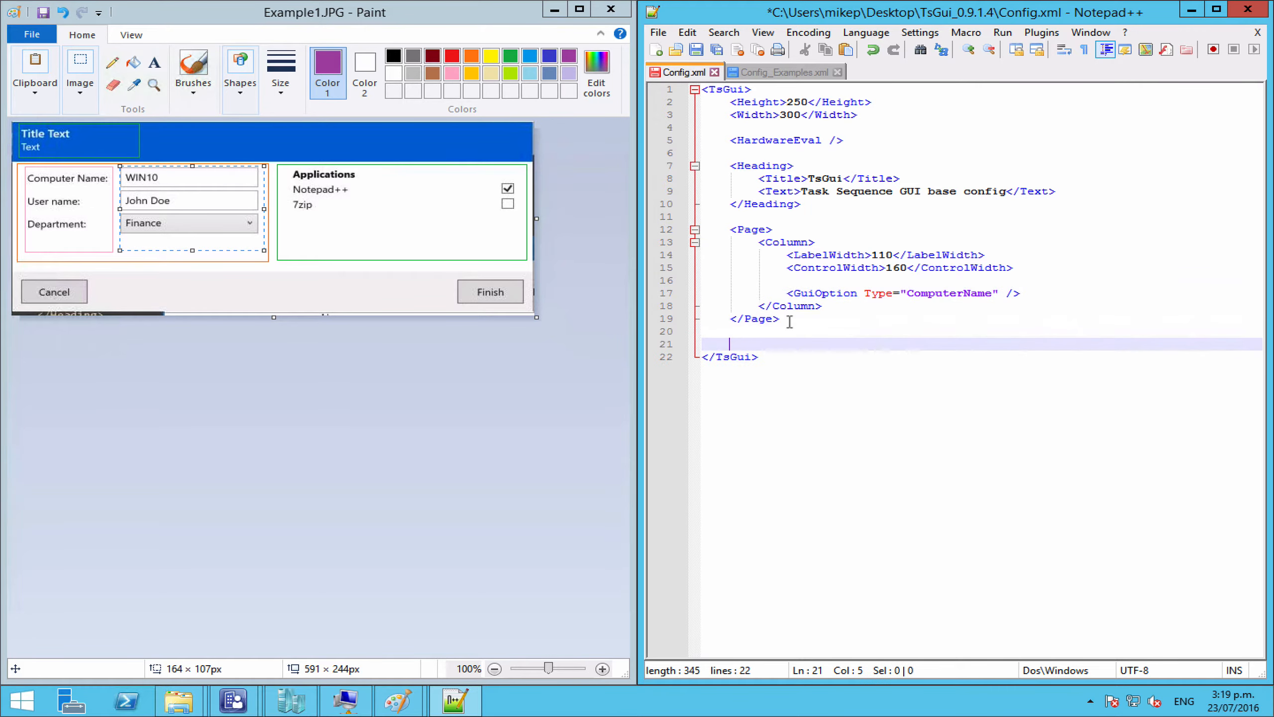
pyautogui.write('<Page>')
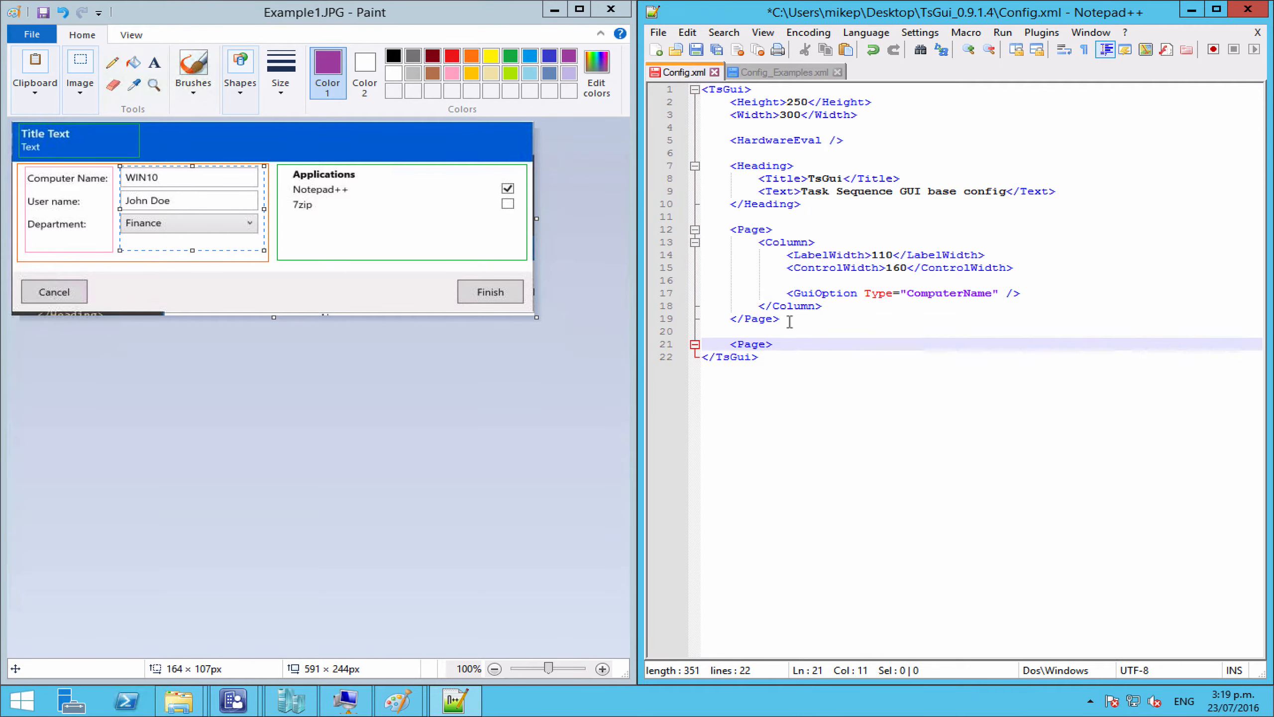
pyautogui.press('Return')
pyautogui.press('Return')
pyautogui.write('</C')
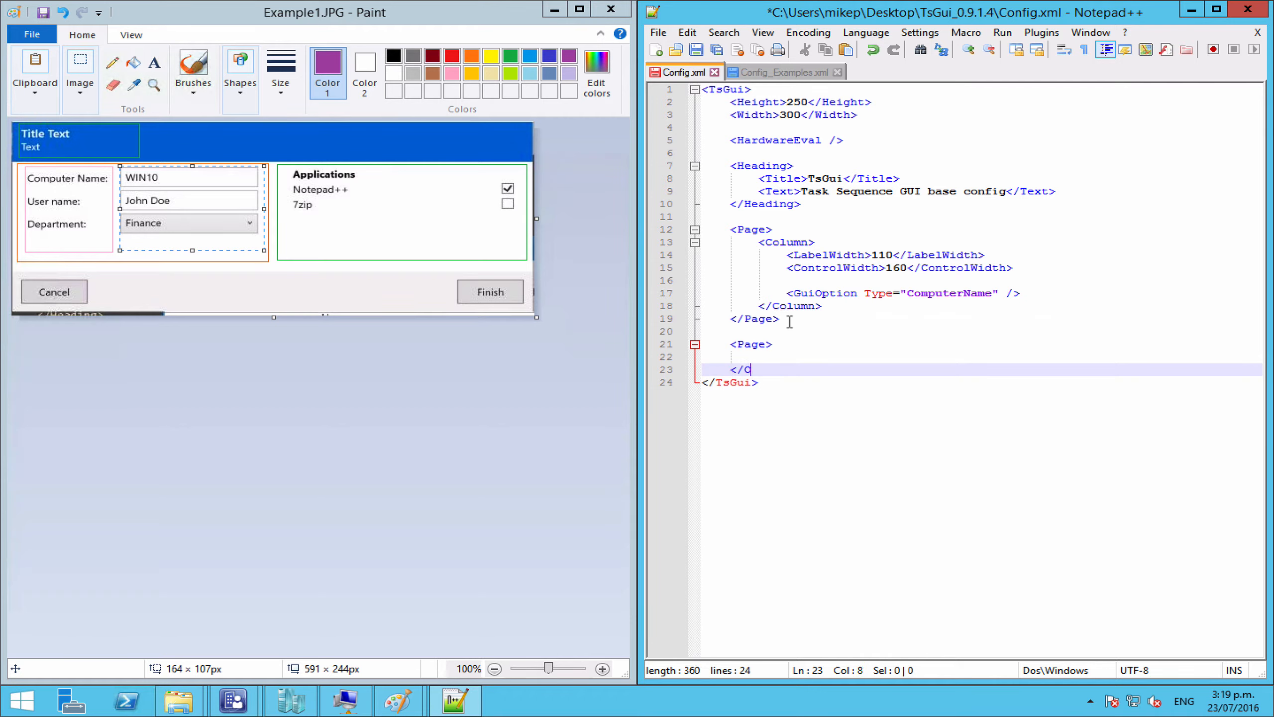
pyautogui.press('BackSpace')
pyautogui.write('Page>')
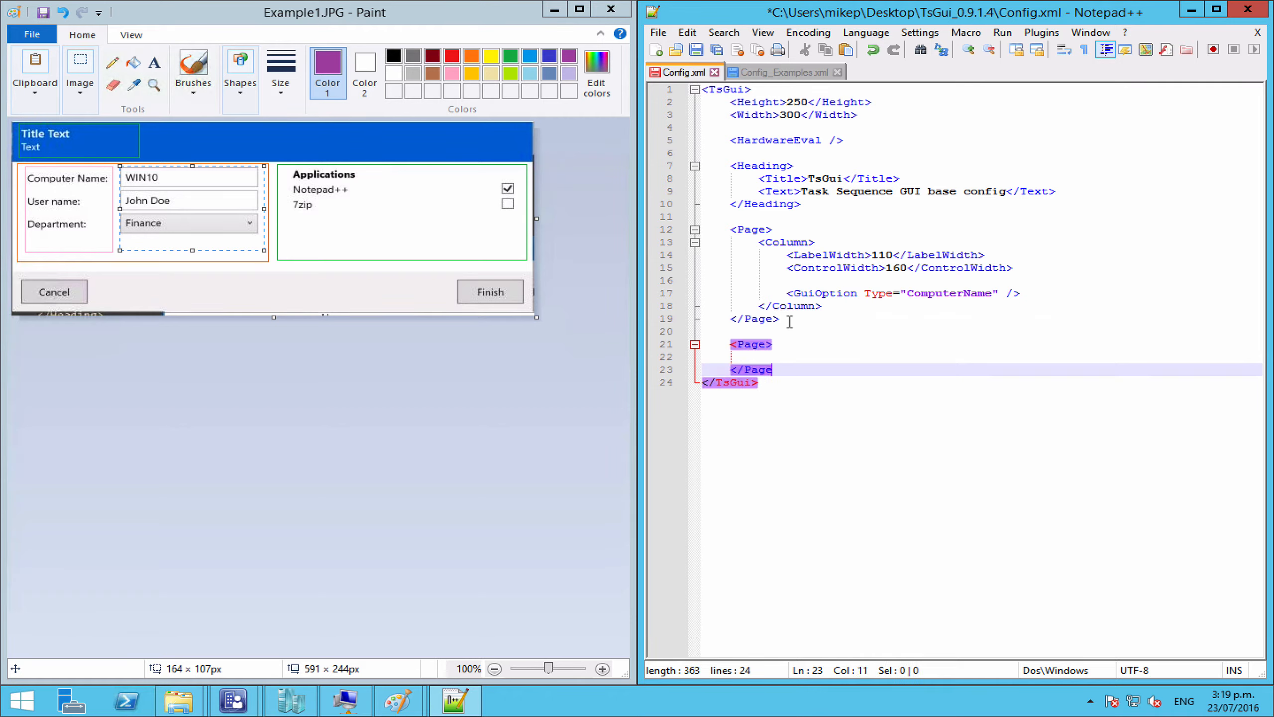
# Step: Paste the Column block (LabelWidth 110, ControlWidth 160) into the second Page and remove its ComputerName GuiOption
pyautogui.click(836, 308)
pyautogui.keyDown('shift'); pyautogui.click(758, 243); pyautogui.keyUp('shift')
pyautogui.hotkey('ctrl', 'c')
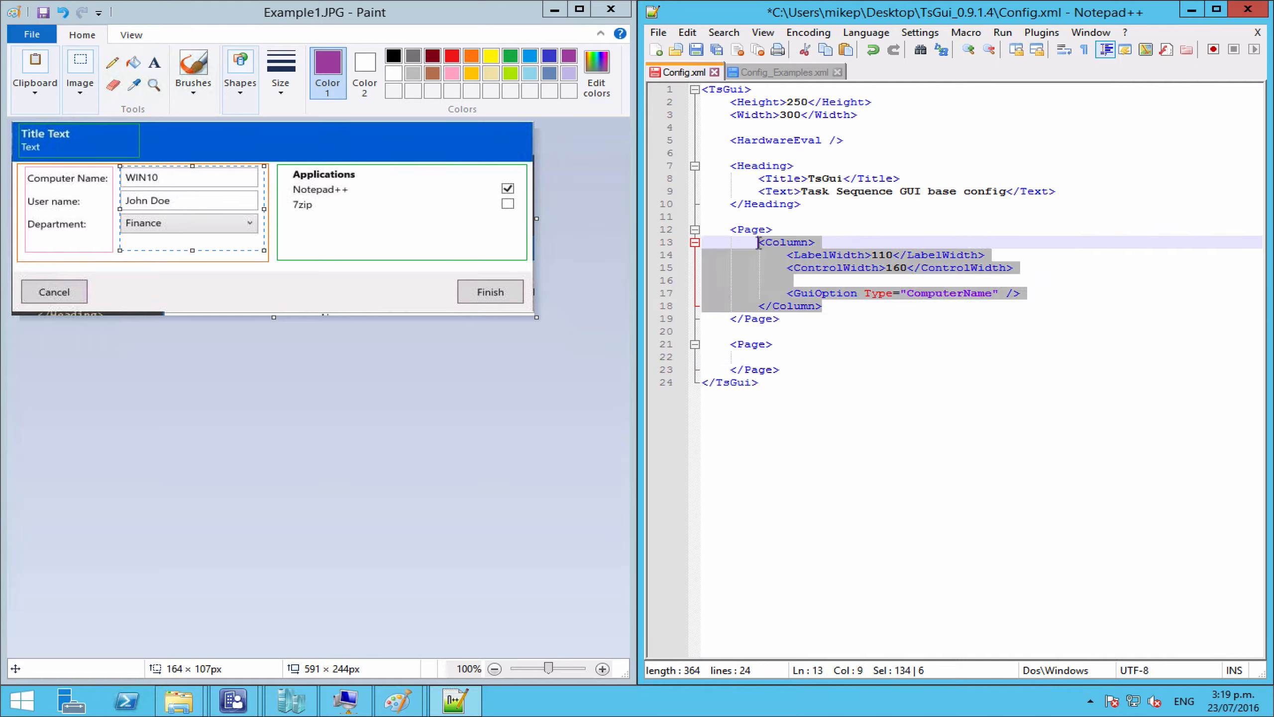
pyautogui.click(794, 353)
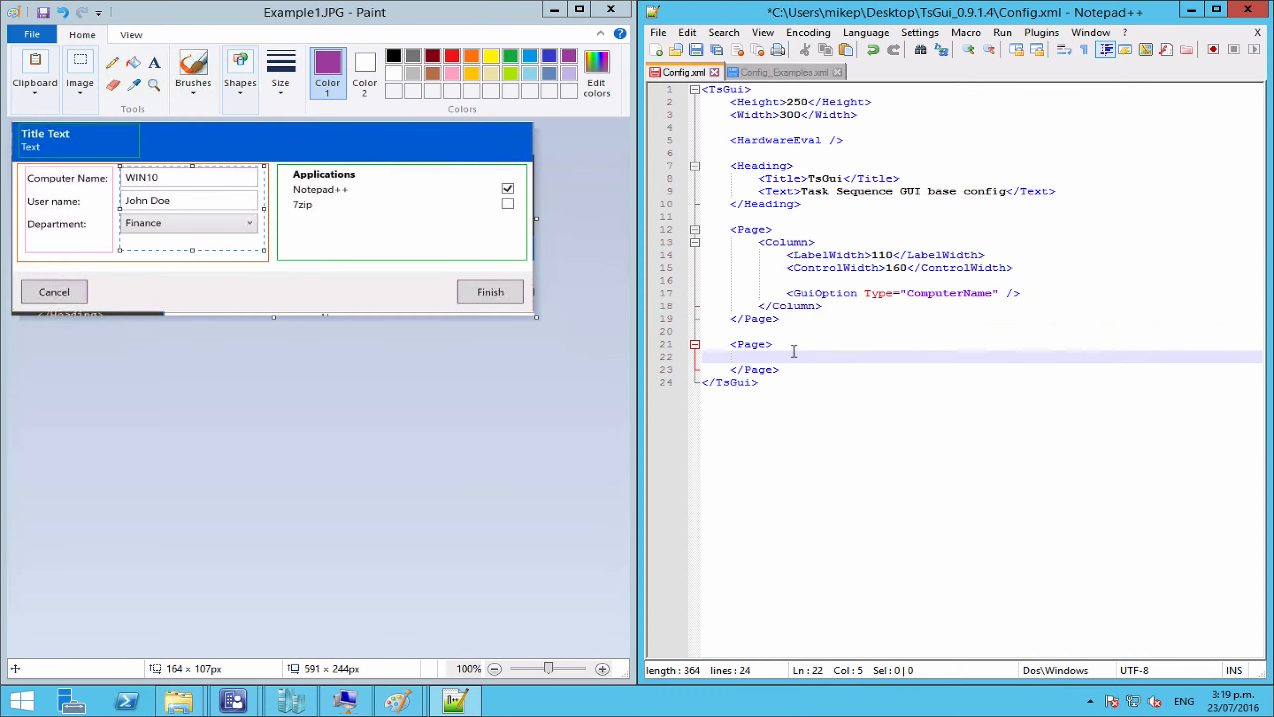
pyautogui.hotkey('ctrl', 'v')
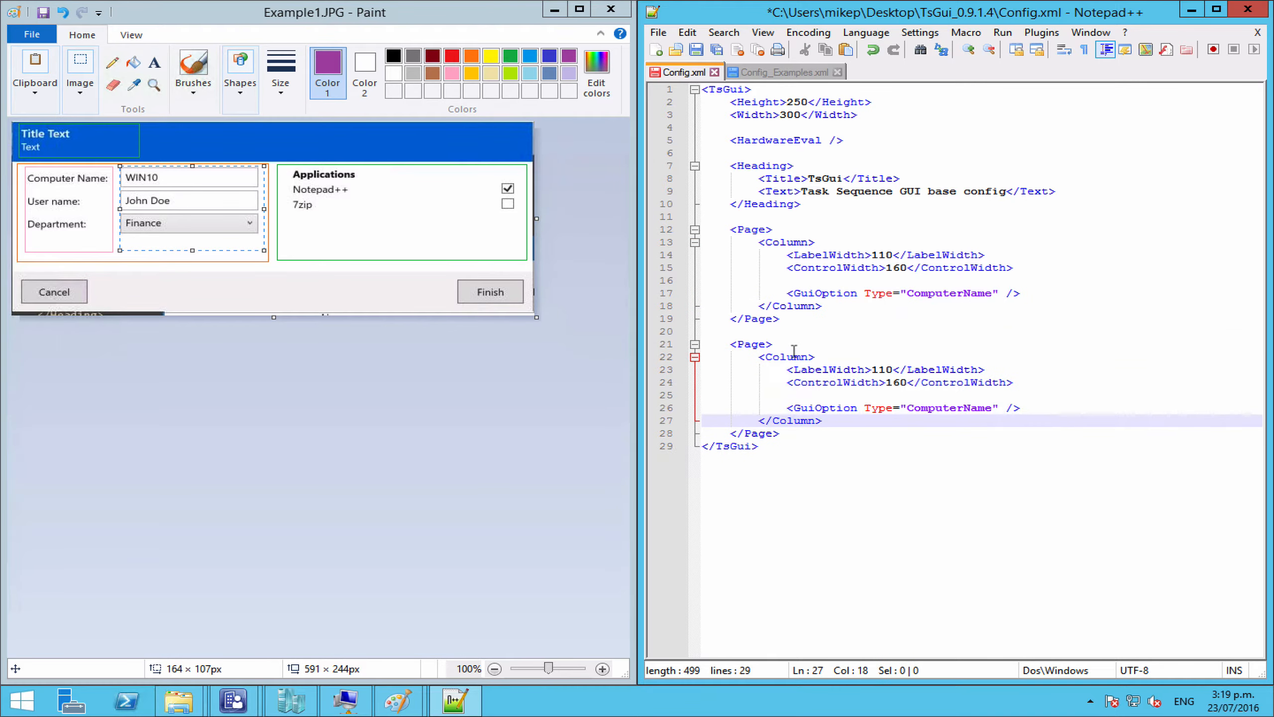
pyautogui.click(769, 333)
pyautogui.press('Return')
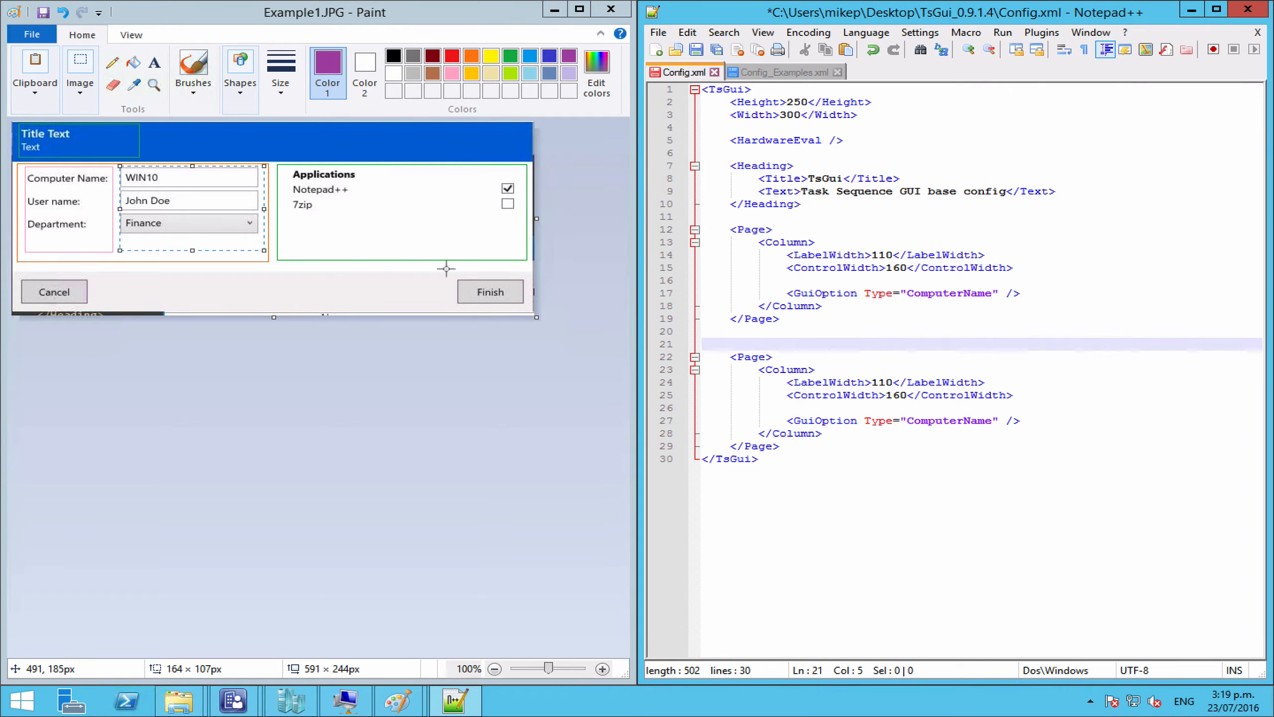
pyautogui.moveTo(1025, 420); pyautogui.dragTo(772, 424)
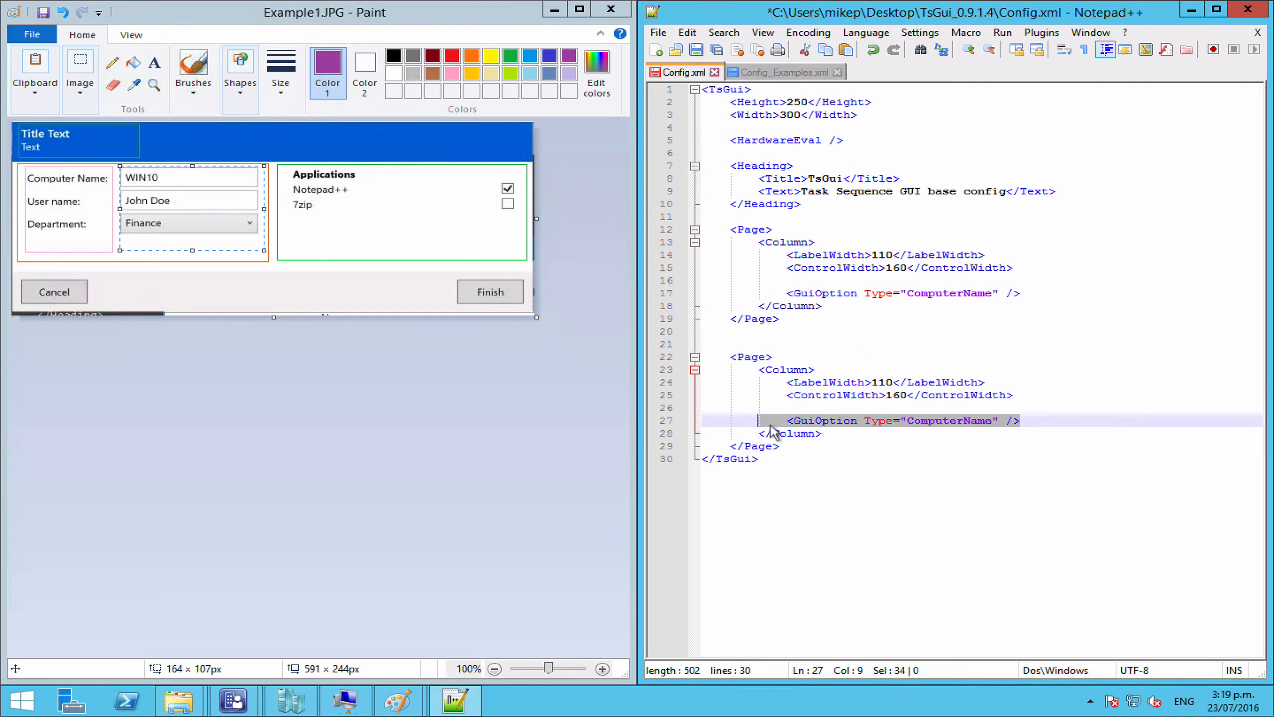
pyautogui.press('Delete')
pyautogui.press('BackSpace')
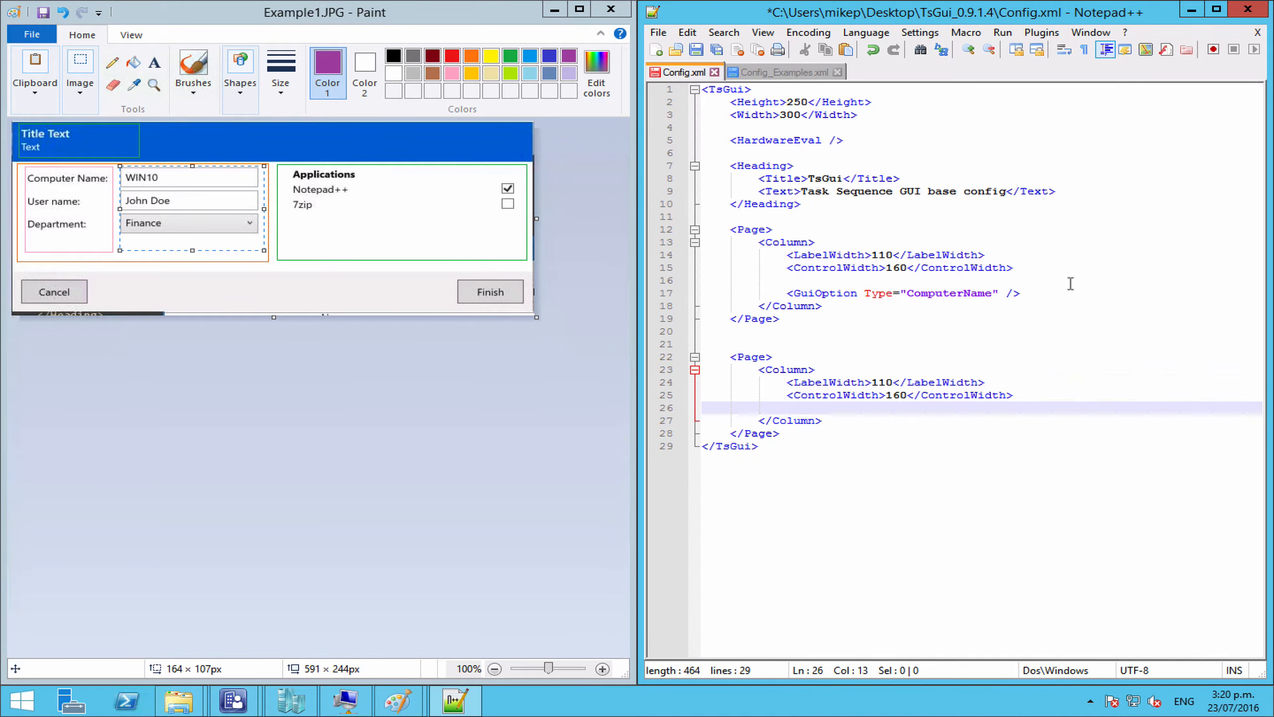
# Step: Add blank lines below the first Page's ComputerName GuiOption, then view Config_Examples.xml
pyautogui.click(1037, 294)
pyautogui.press('Return')
pyautogui.press('Return')
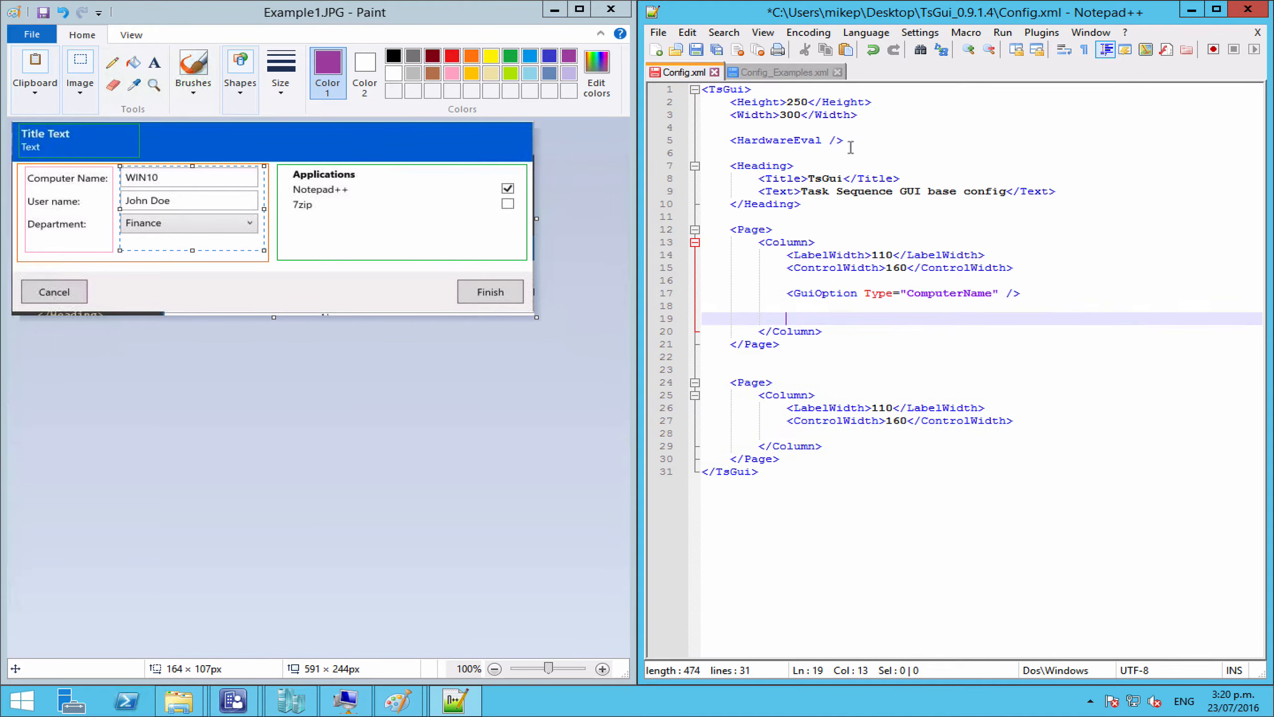
pyautogui.click(858, 293)
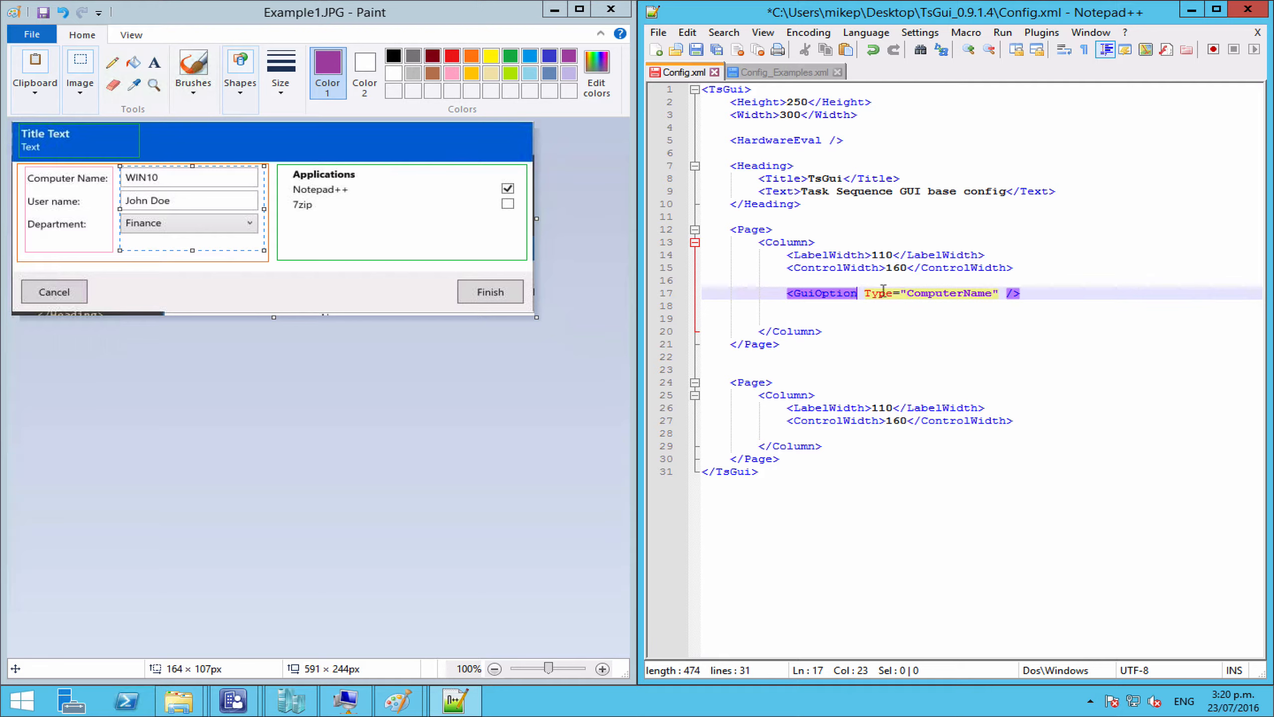
pyautogui.click(970, 294)
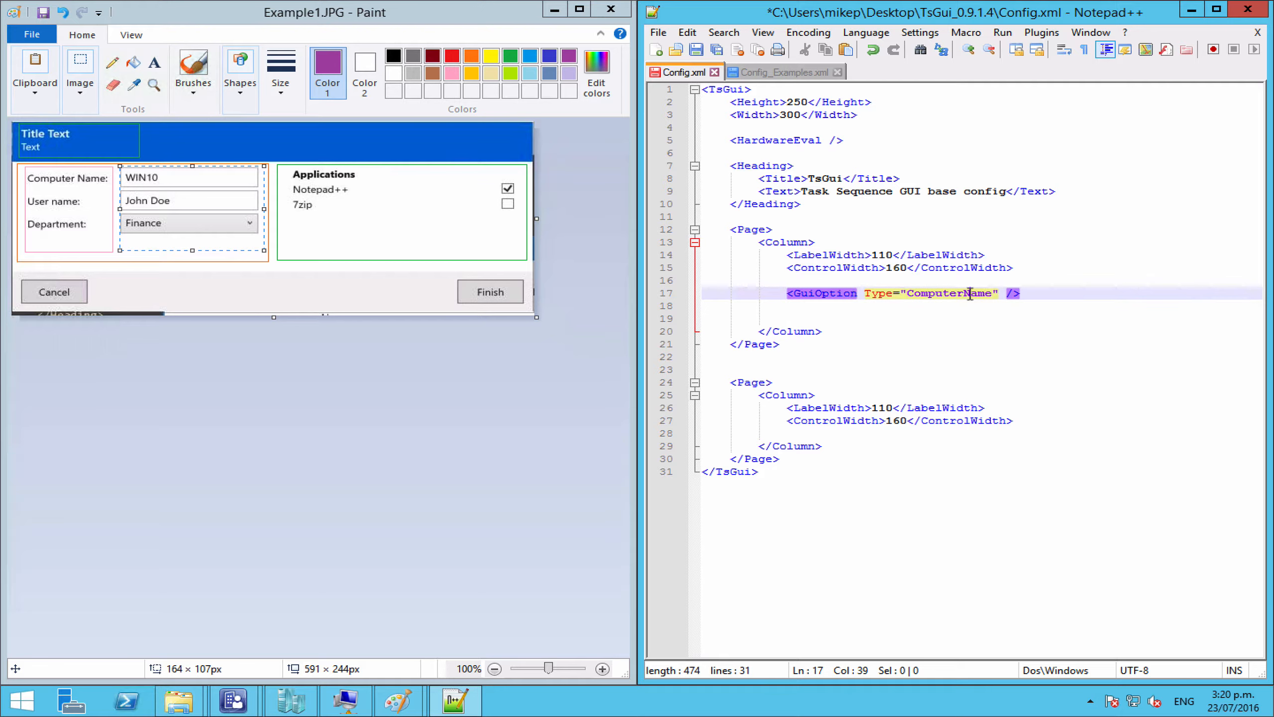
pyautogui.click(781, 74)
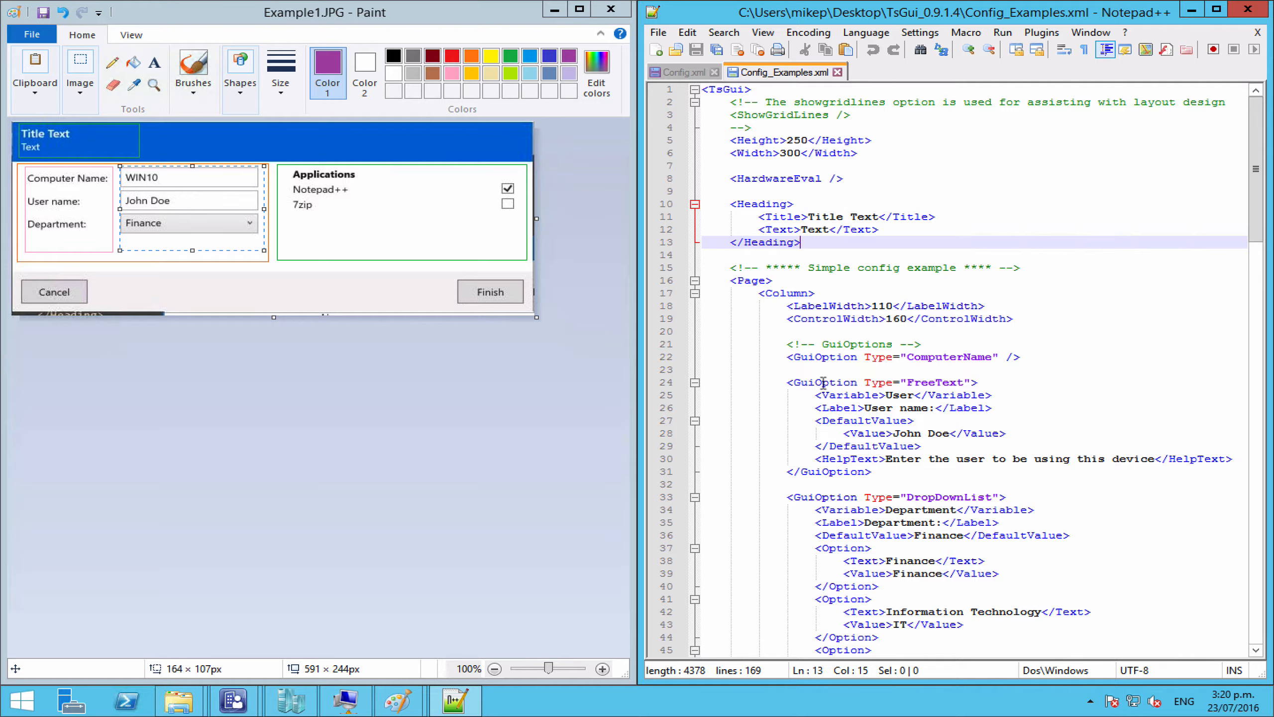
# Step: Copy the FreeText User name GuiOption block (lines 24–31) from Config_Examples.xml into Config.xml line 19
pyautogui.click(823, 382)
pyautogui.click(882, 472)
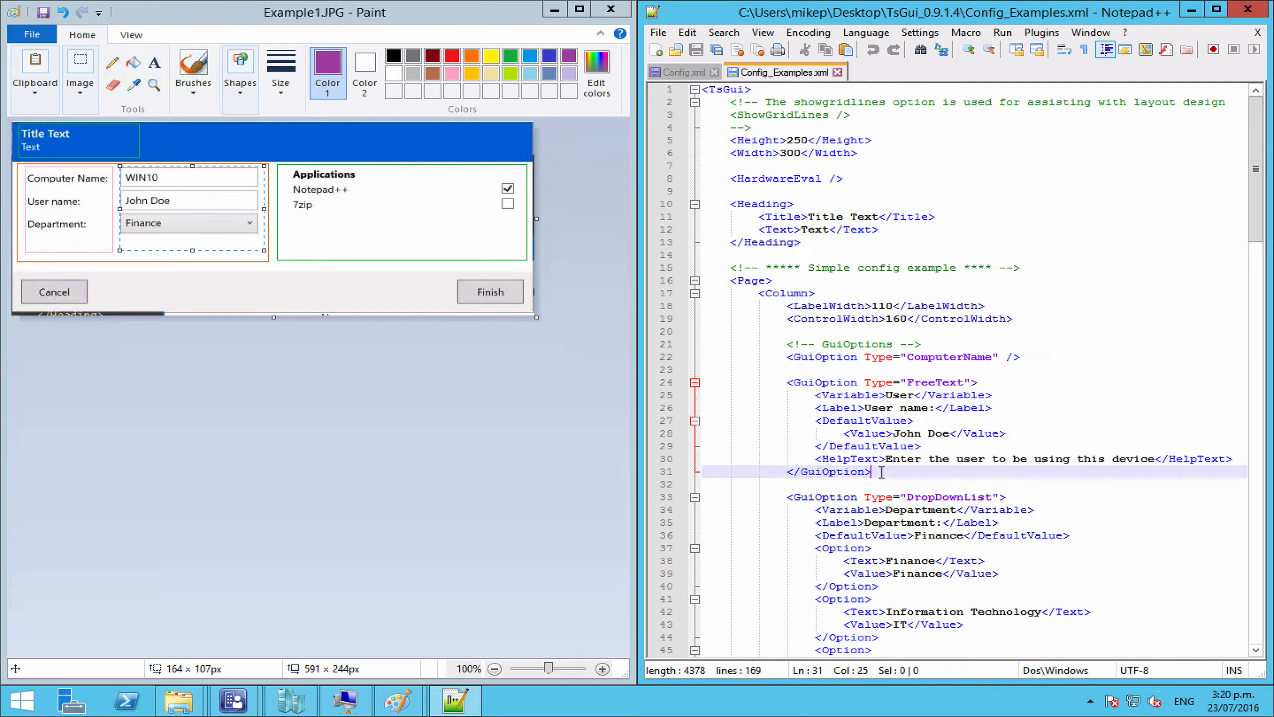
pyautogui.click(935, 383)
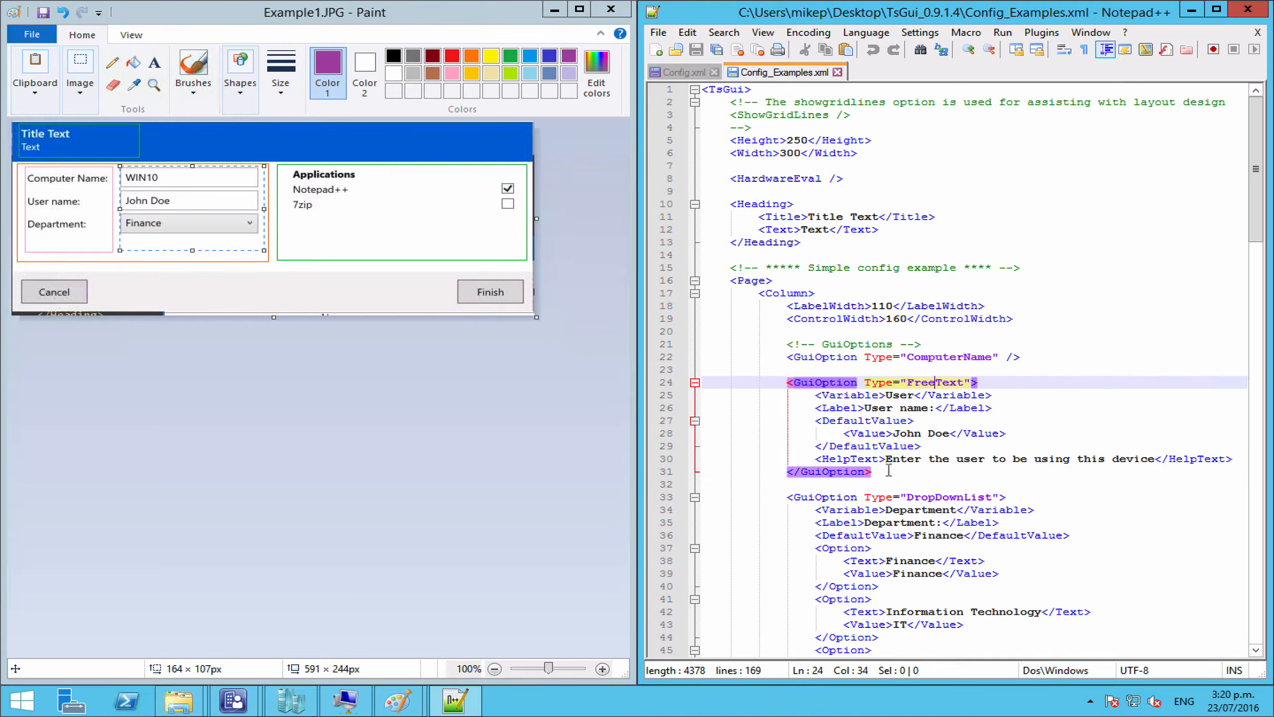
pyautogui.moveTo(873, 472); pyautogui.dragTo(789, 382)
pyautogui.hotkey('ctrl', 'c')
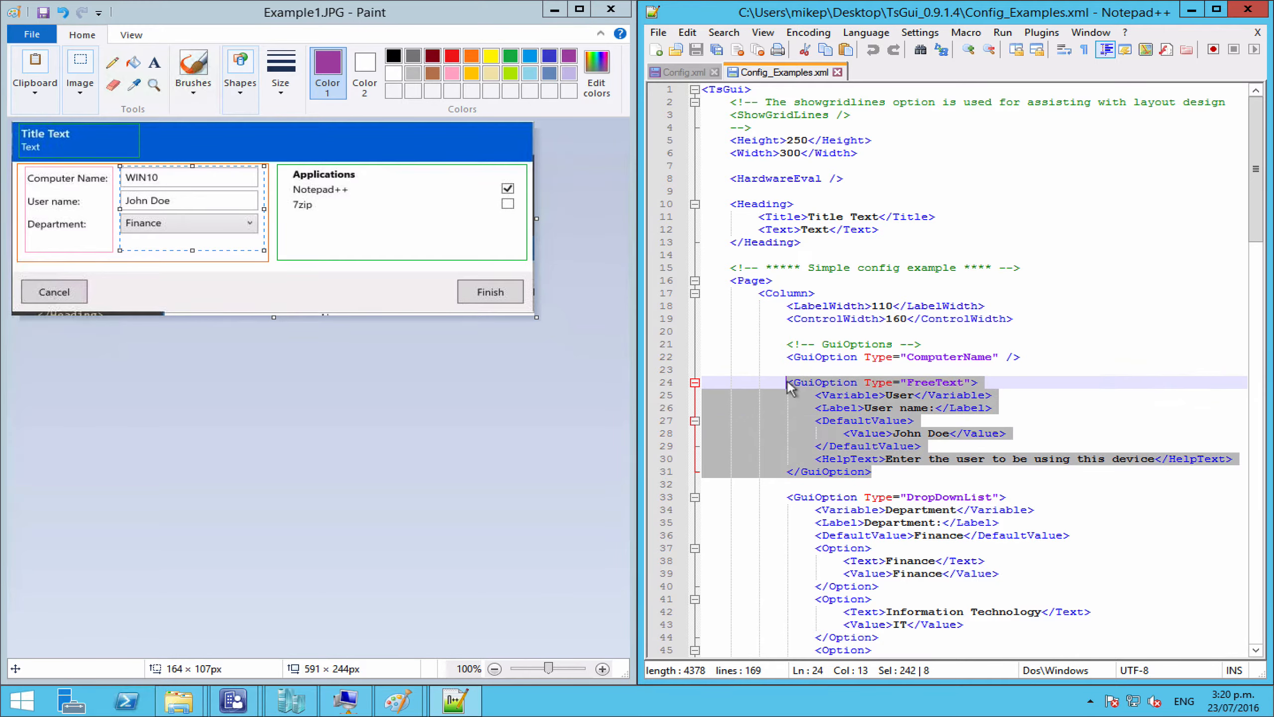
pyautogui.click(684, 73)
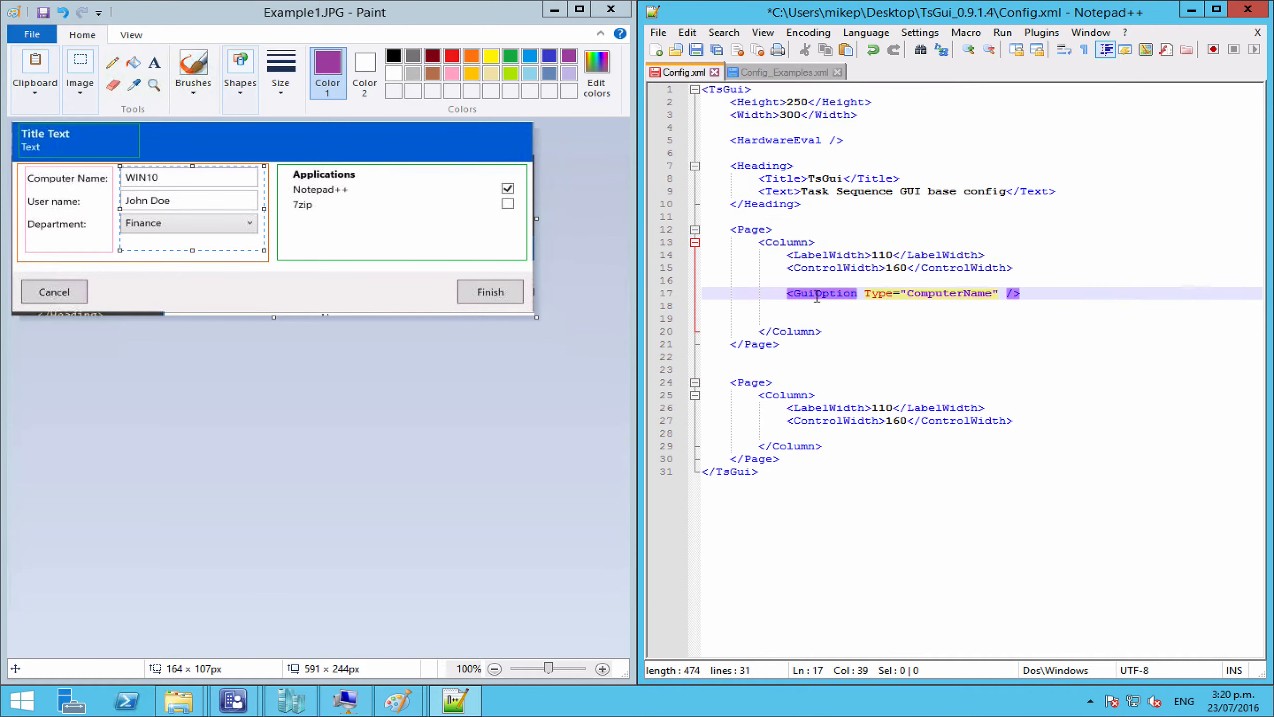
pyautogui.click(801, 320)
pyautogui.hotkey('ctrl', 'v')
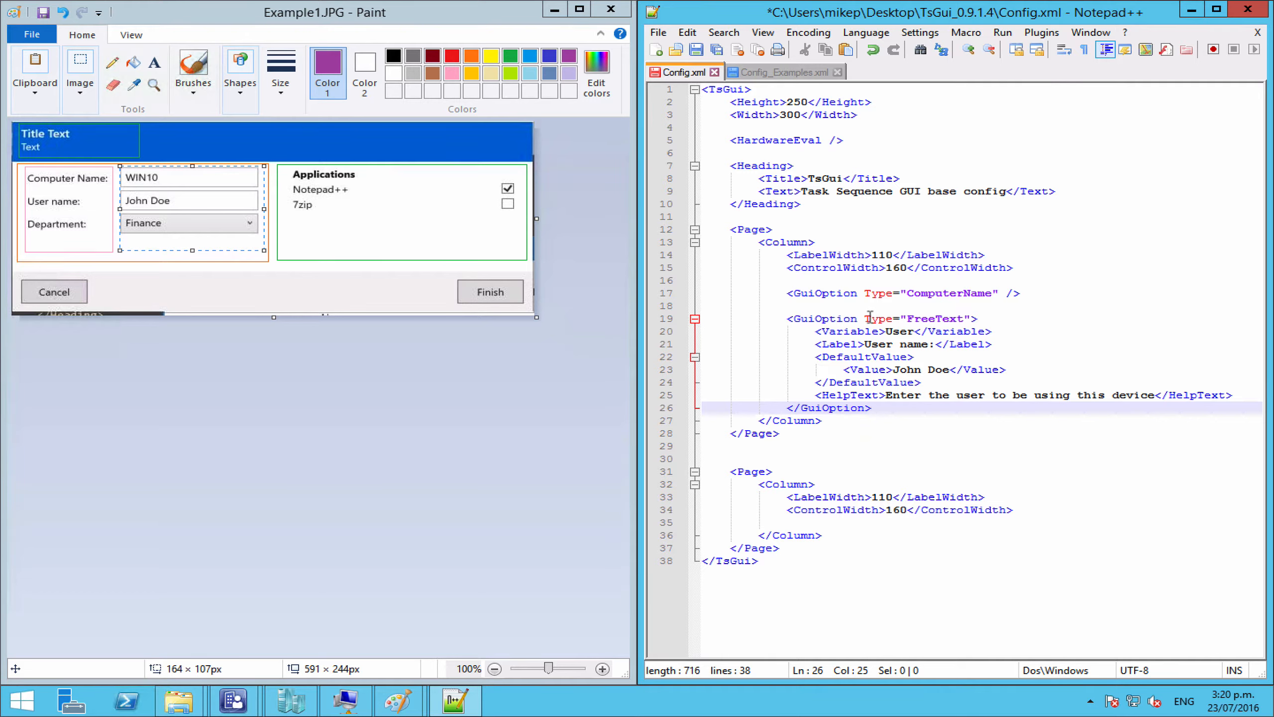
pyautogui.doubleClick(891, 332)
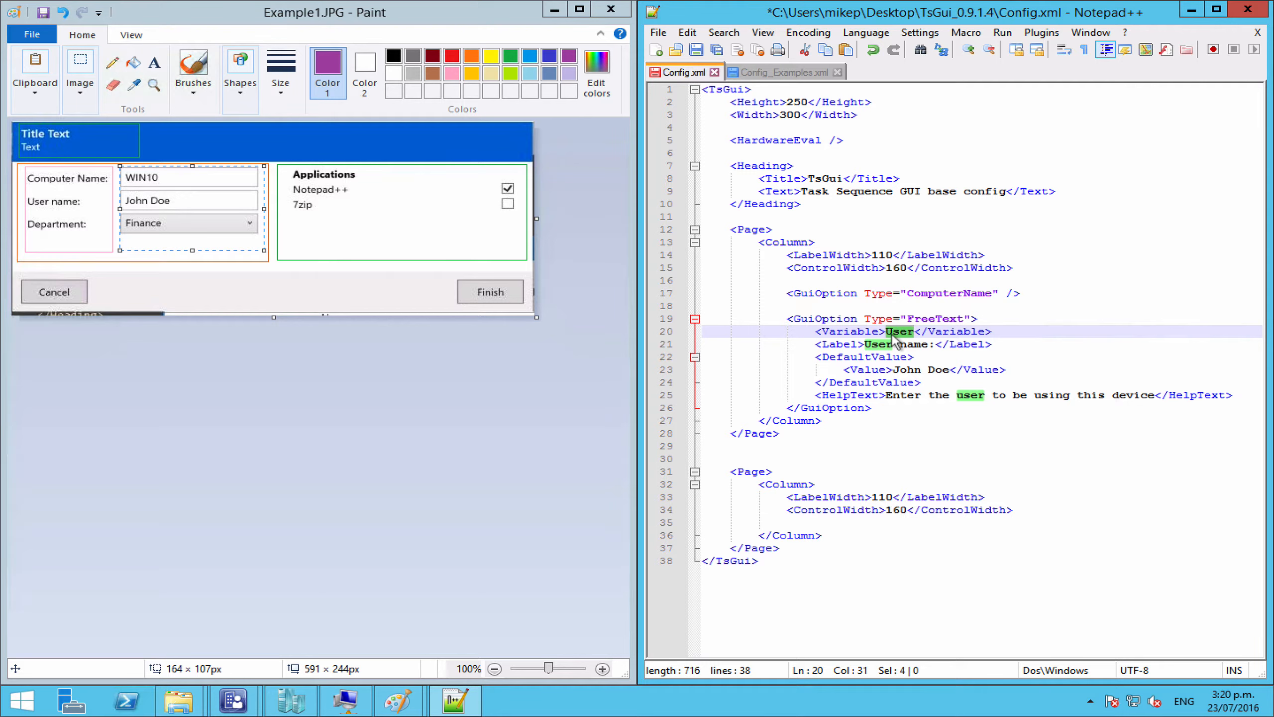
# Step: Change the FreeText variable to VAR_Engineer and its label to Engineer:
pyautogui.write('VAR')
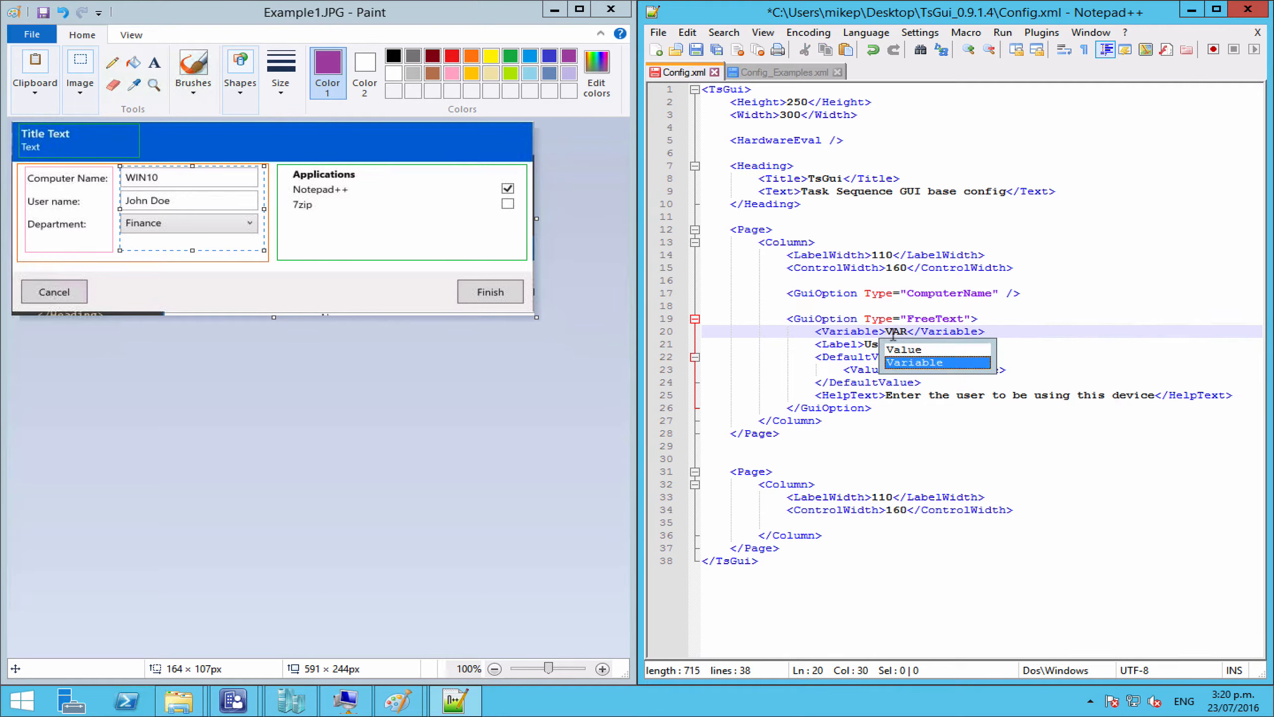
pyautogui.write('_')
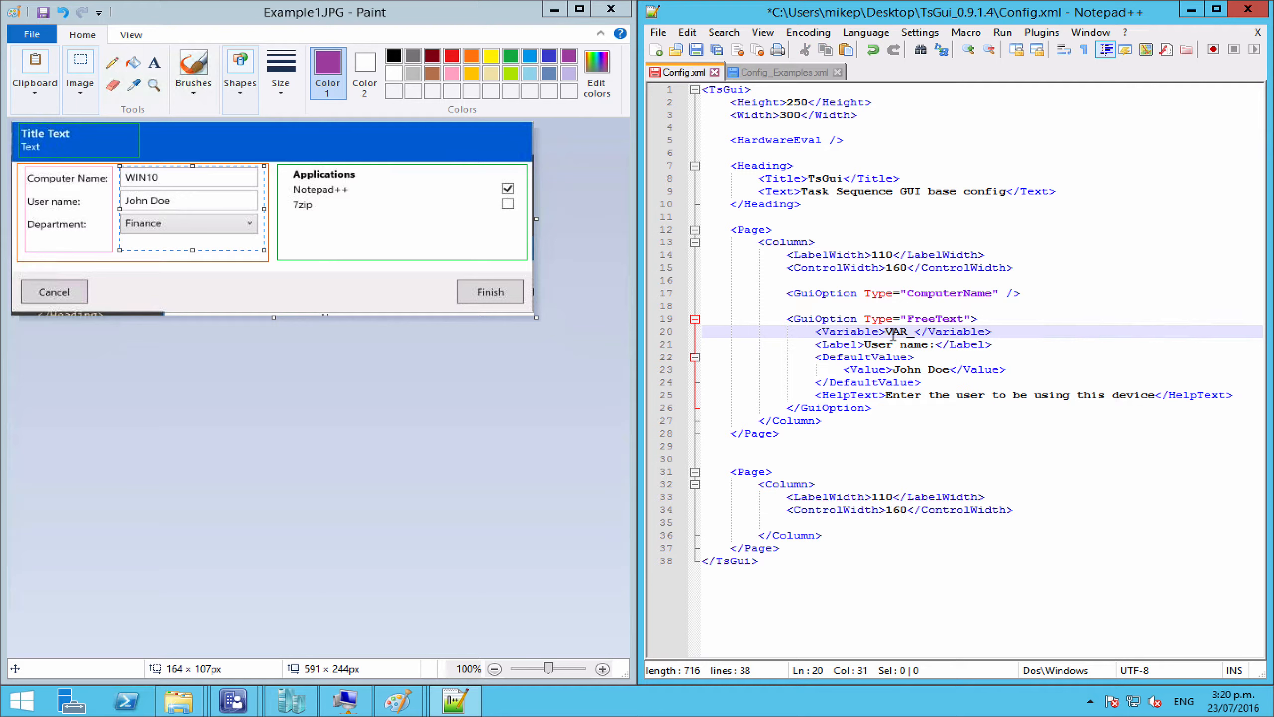
pyautogui.write('Engineer')
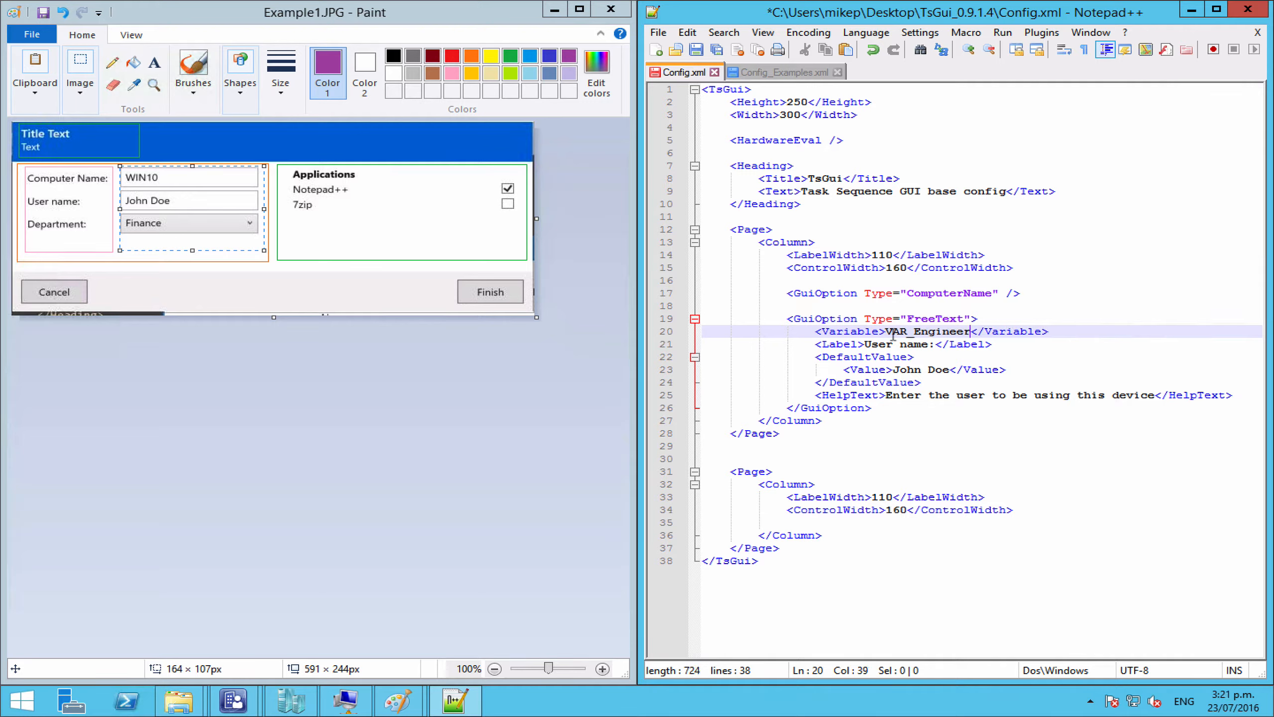
pyautogui.moveTo(864, 344); pyautogui.dragTo(932, 346)
pyautogui.write('Engin')
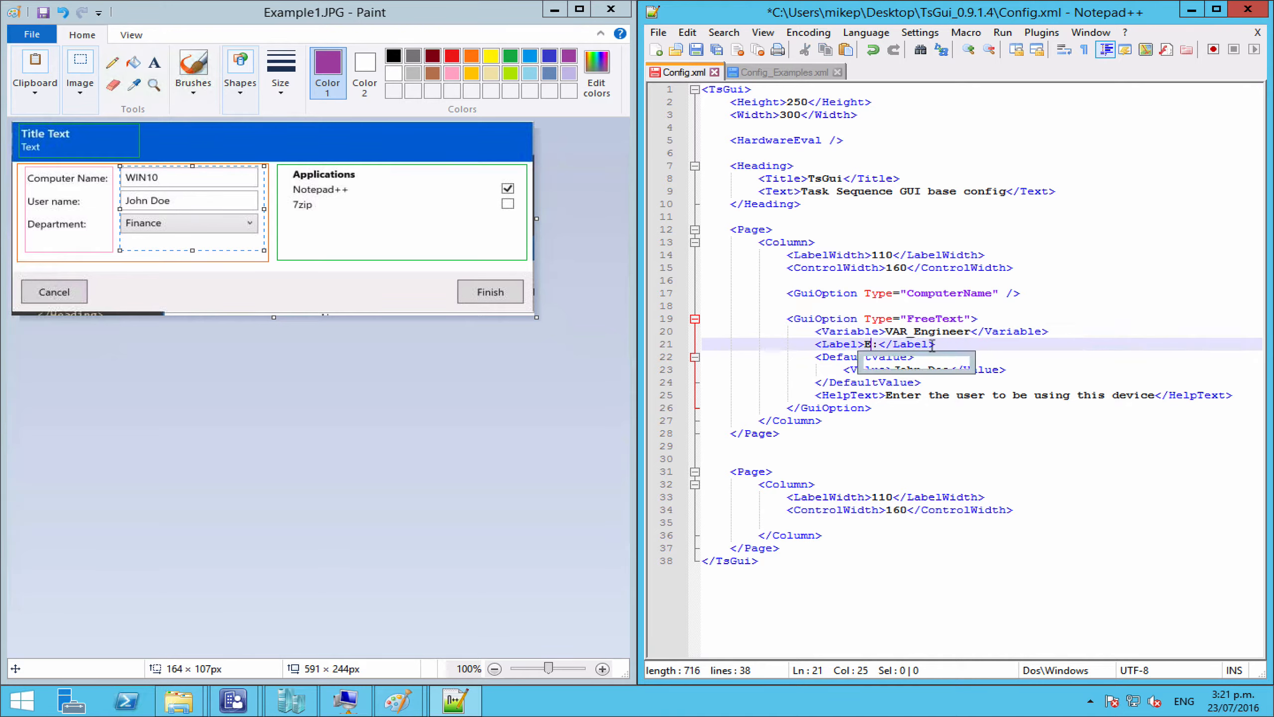
pyautogui.write('er')
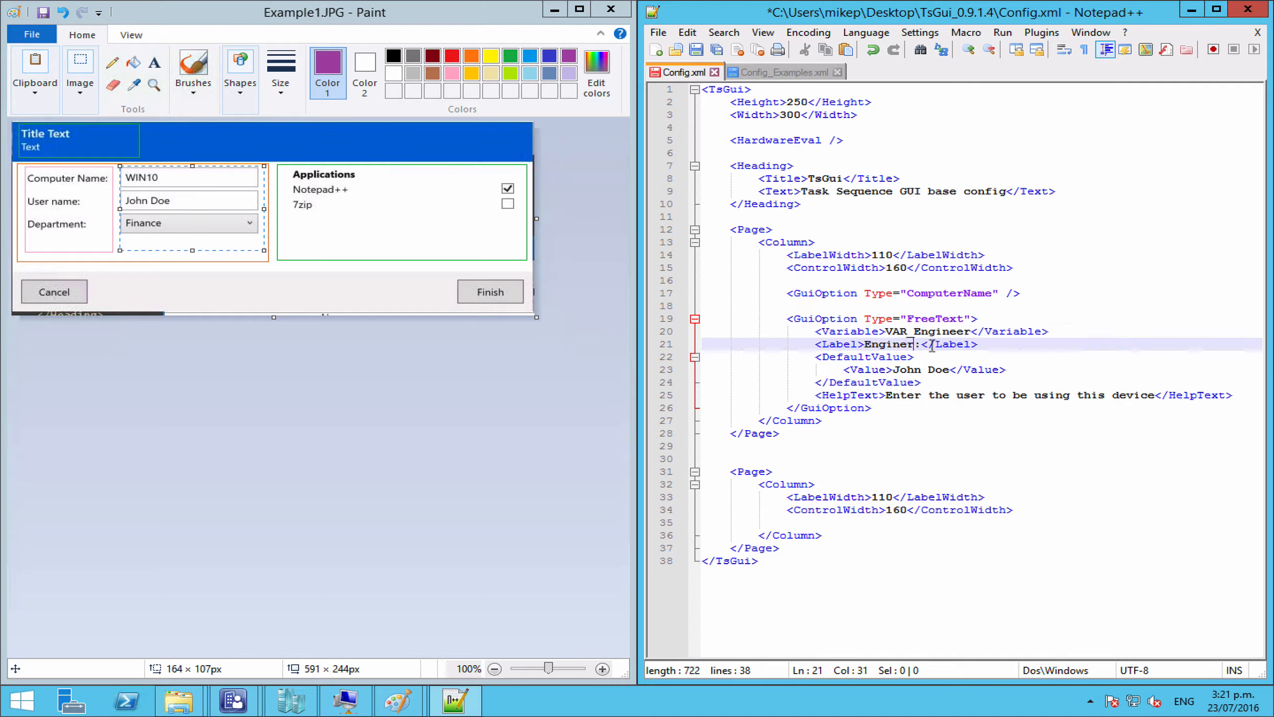
pyautogui.write('r')
# Step: Replace the default Value on line 23 with a new first name
pyautogui.click(882, 369)
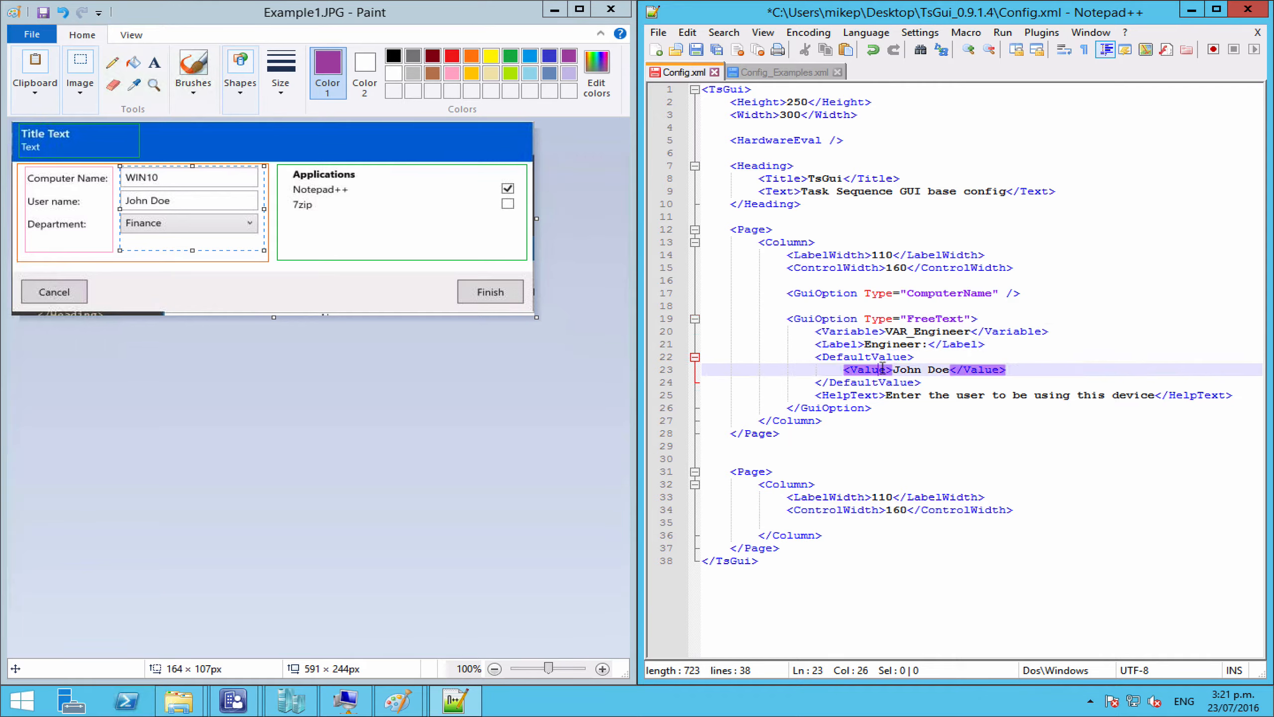
pyautogui.click(861, 369)
pyautogui.click(894, 378)
pyautogui.moveTo(894, 371); pyautogui.dragTo(950, 374)
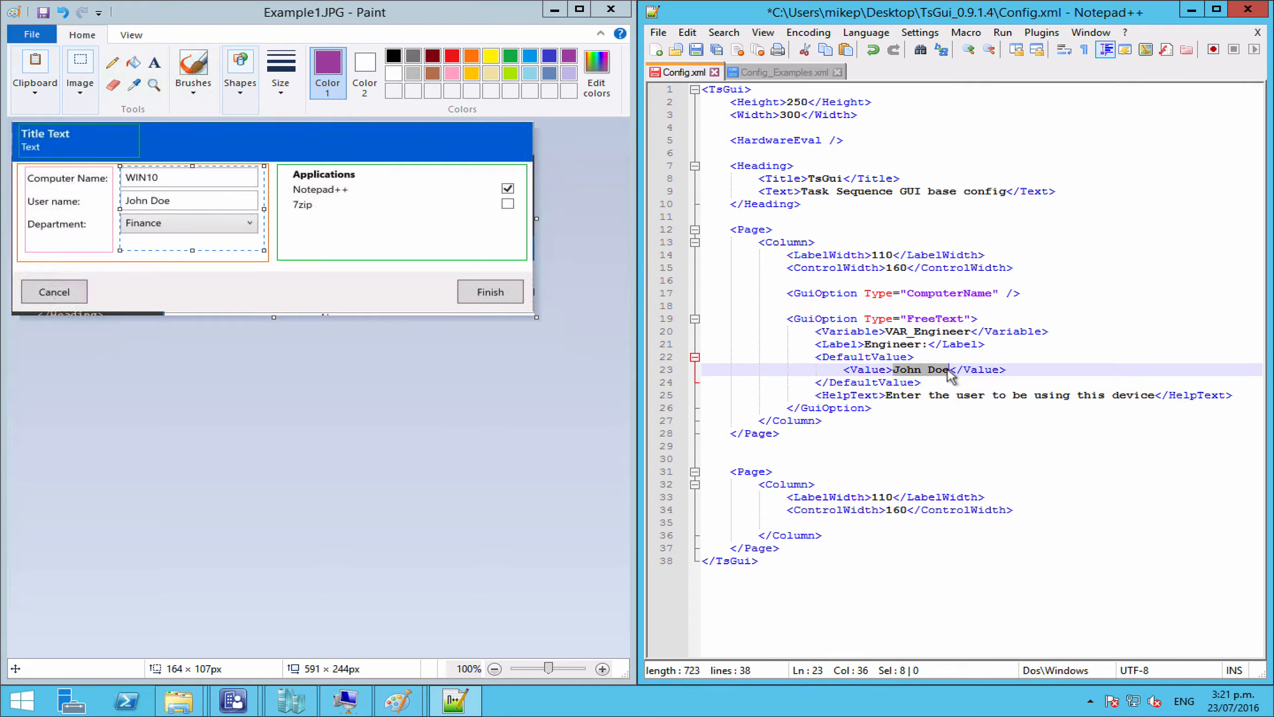
pyautogui.write('Mike')
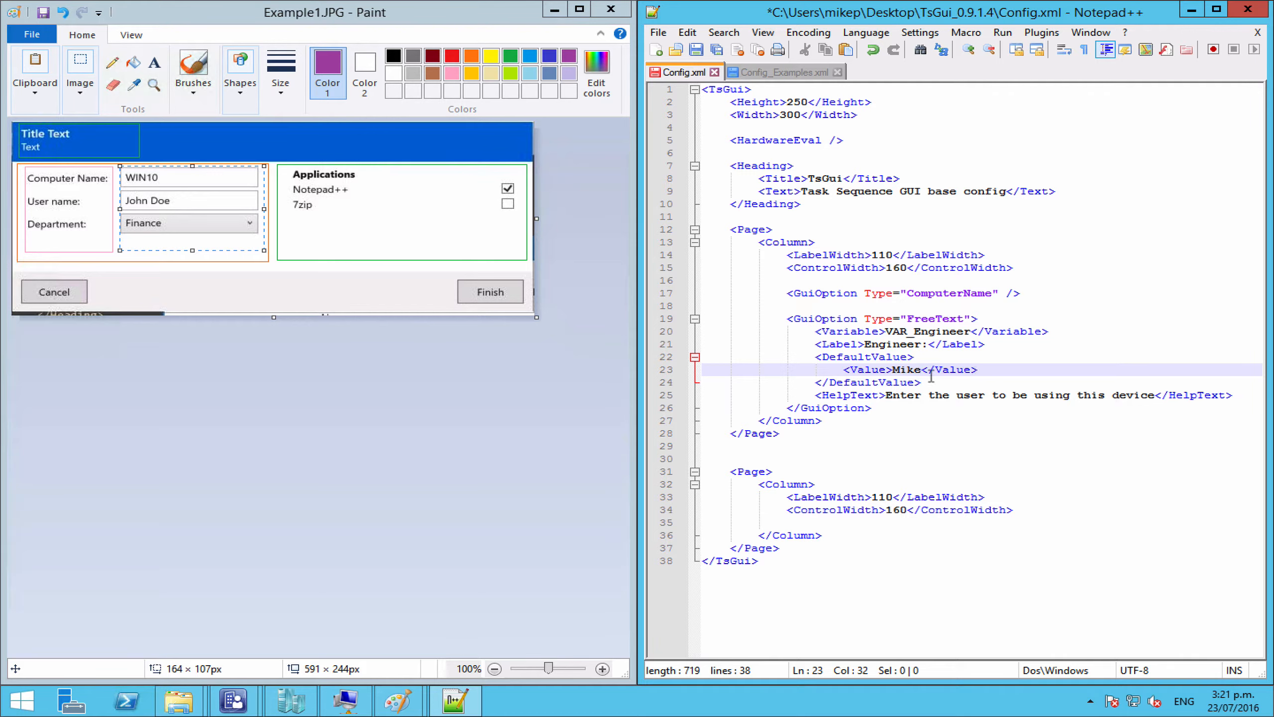
# Step: Set the HelpText to 'Enter your name' and add an empty line after the option
pyautogui.click(887, 396)
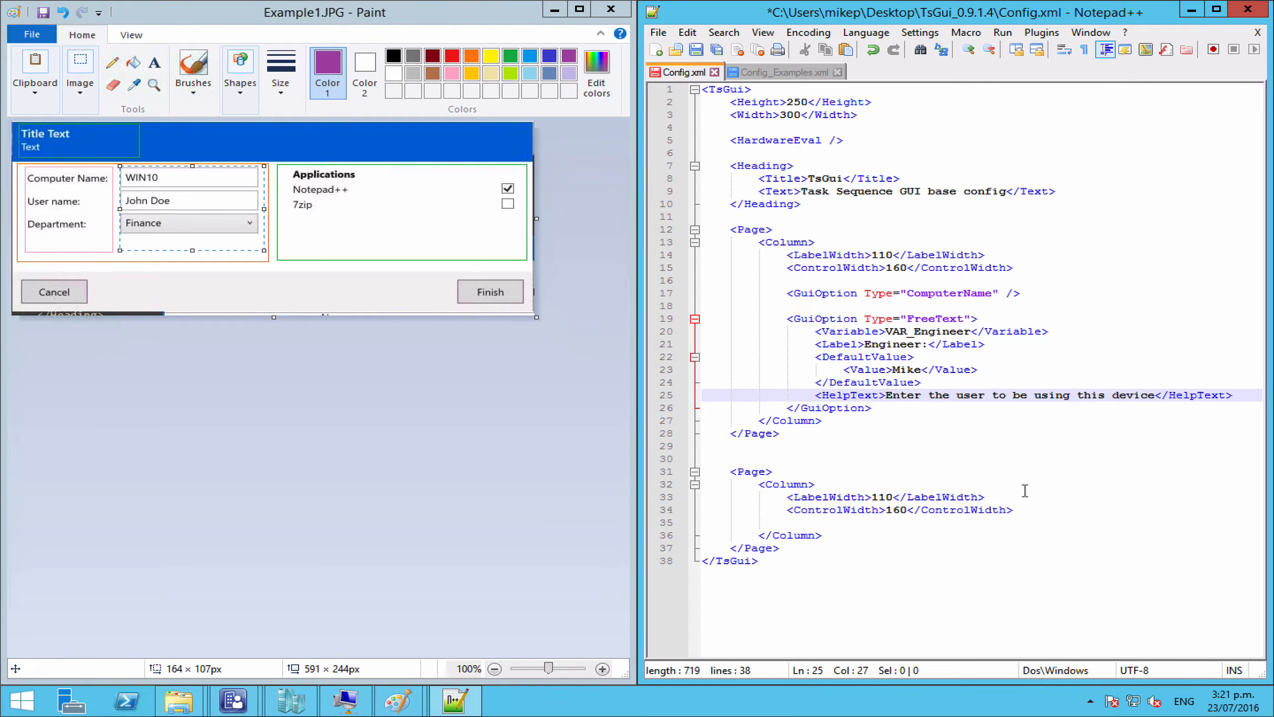
pyautogui.keyDown('shift'); pyautogui.click(1152, 394); pyautogui.keyUp('shift')
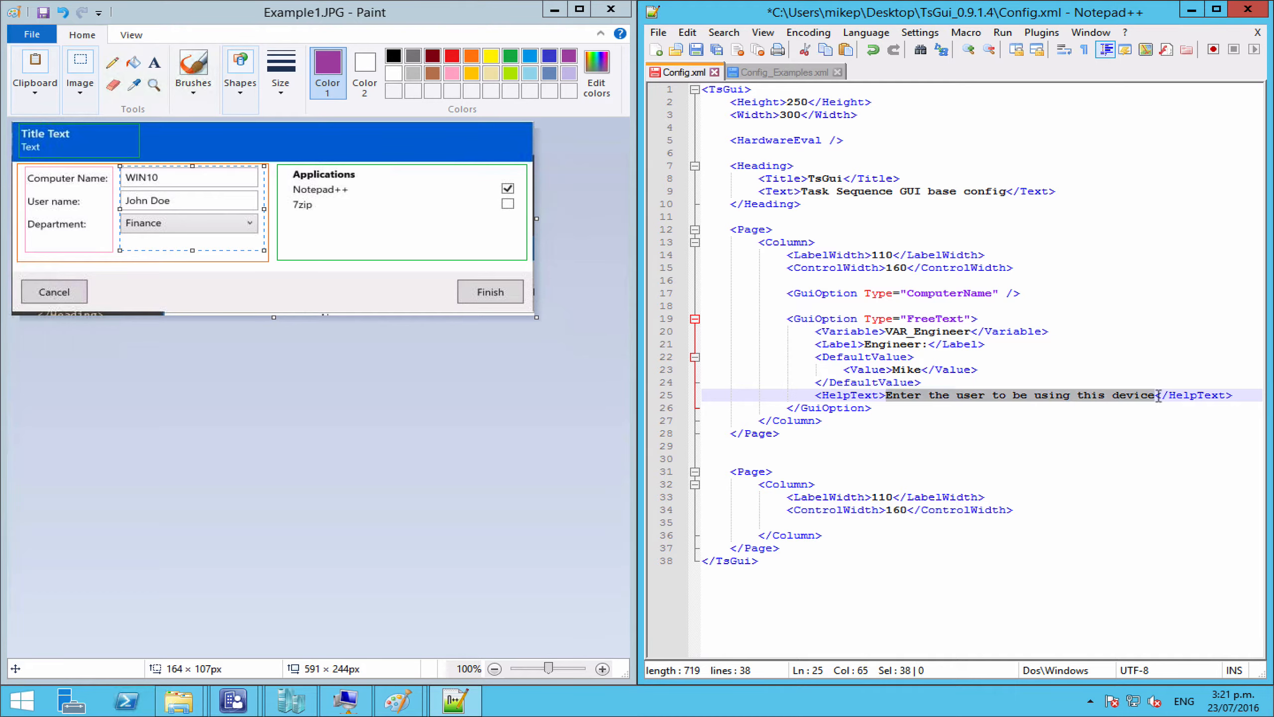
pyautogui.write('Ente')
pyautogui.write('r your ')
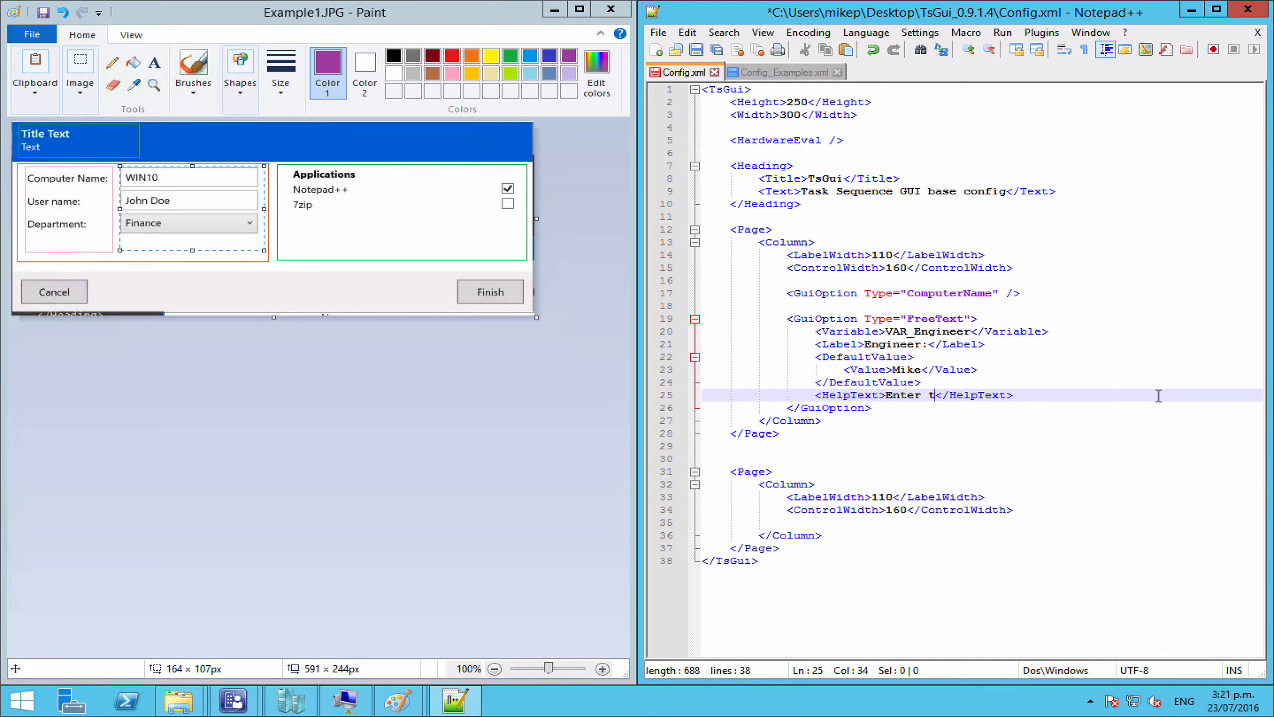
pyautogui.write('name')
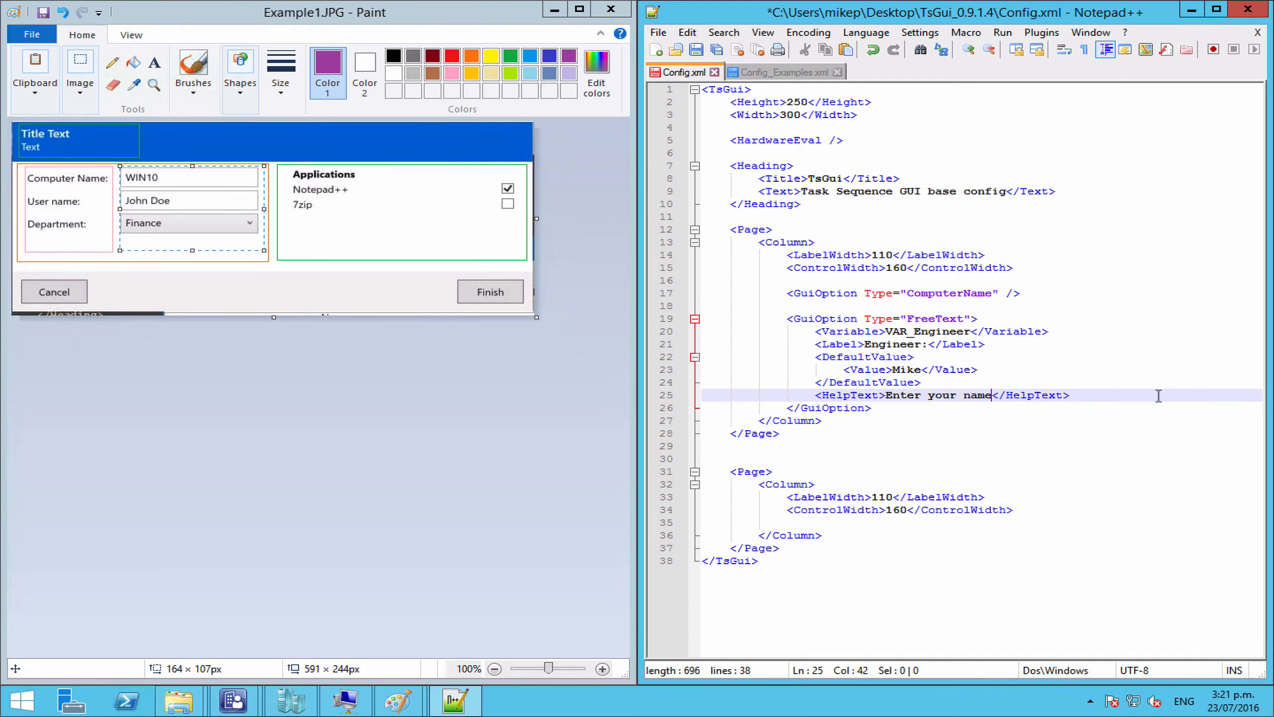
pyautogui.write(' (bui')
pyautogui.press('BackSpace')
pyautogui.press('BackSpace')
pyautogui.press('BackSpace')
pyautogui.press('BackSpace')
pyautogui.press('BackSpace')
pyautogui.click(903, 409)
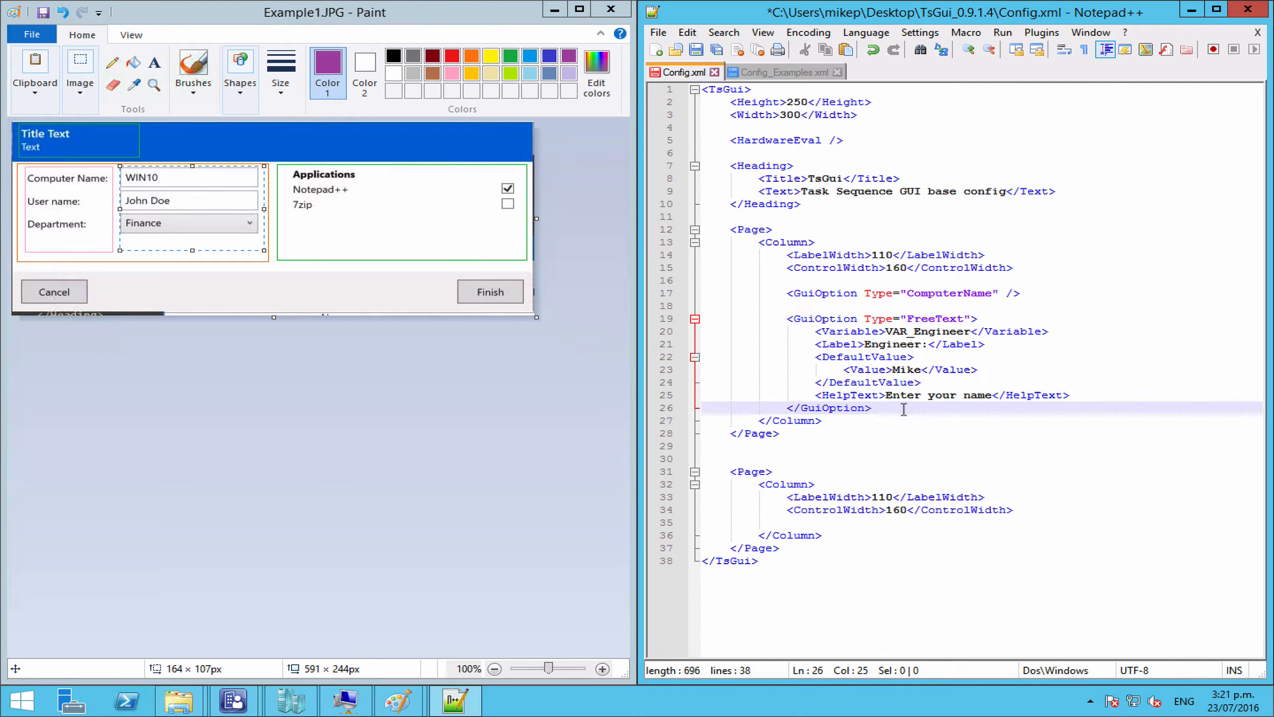
pyautogui.press('Return')
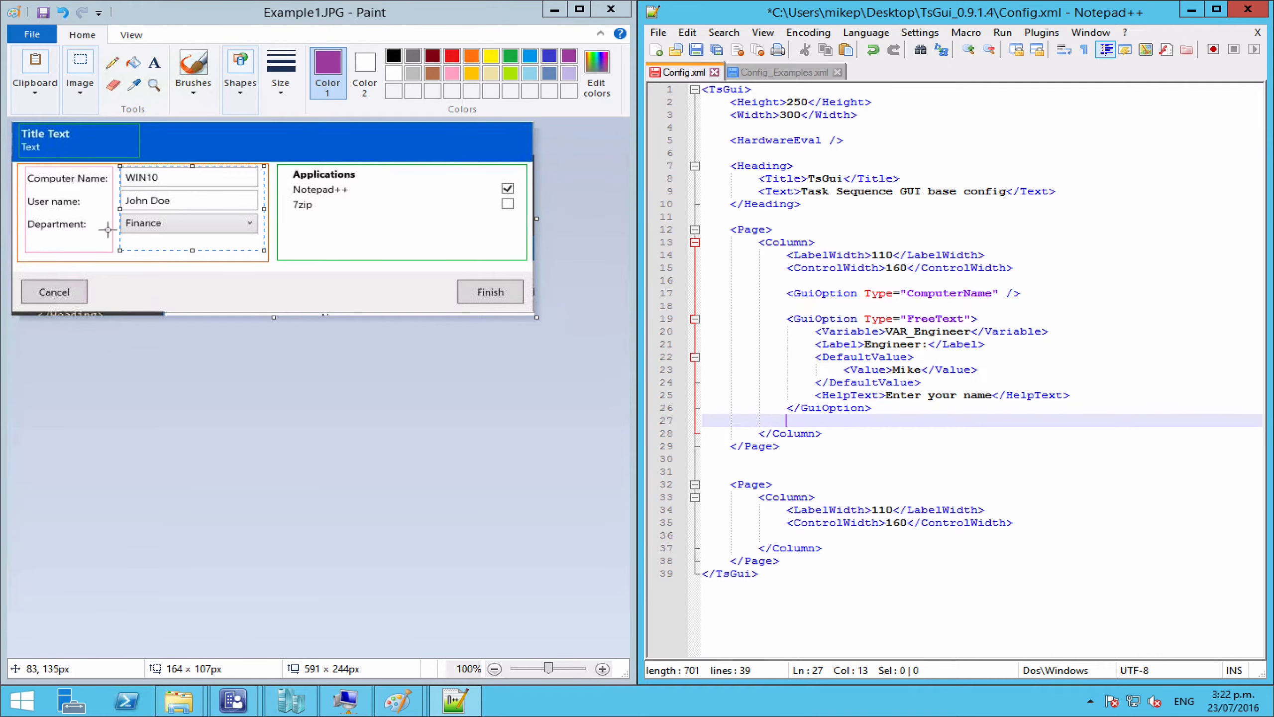
# Step: Copy the DropDownList option block from Config_Examples.xml into Config.xml
pyautogui.click(777, 72)
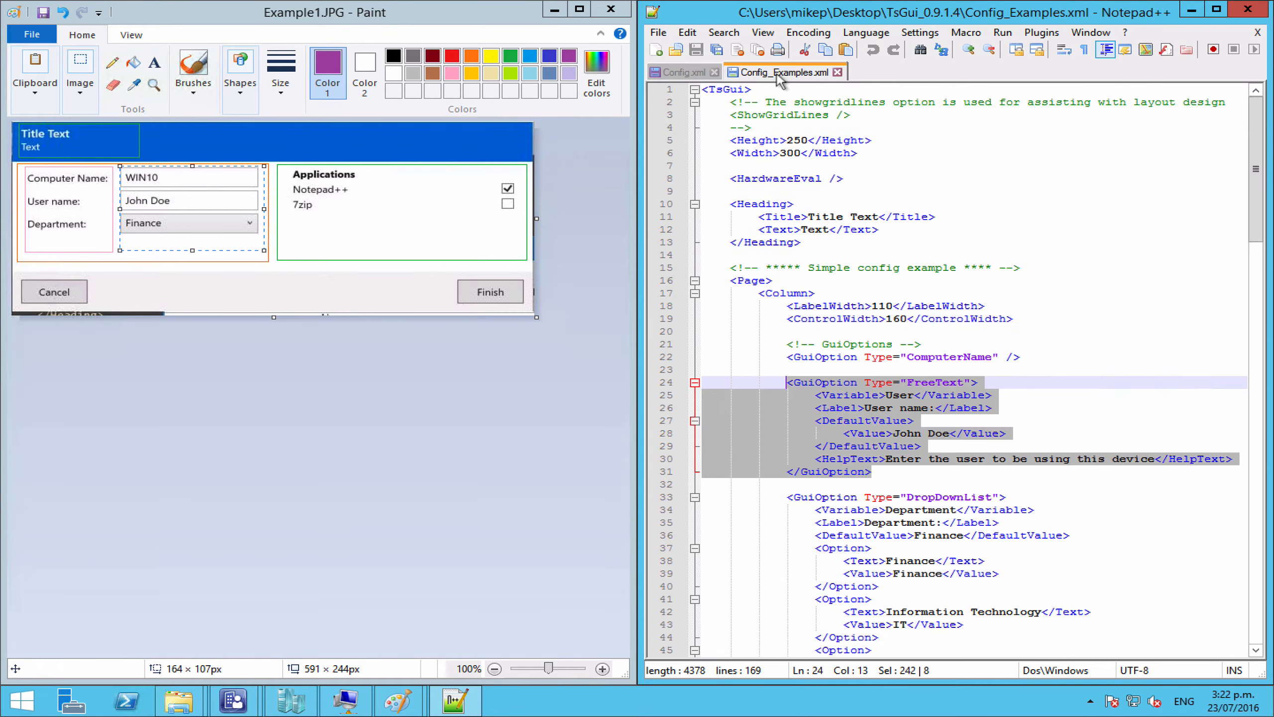
pyautogui.scroll(-3, 970, 467)
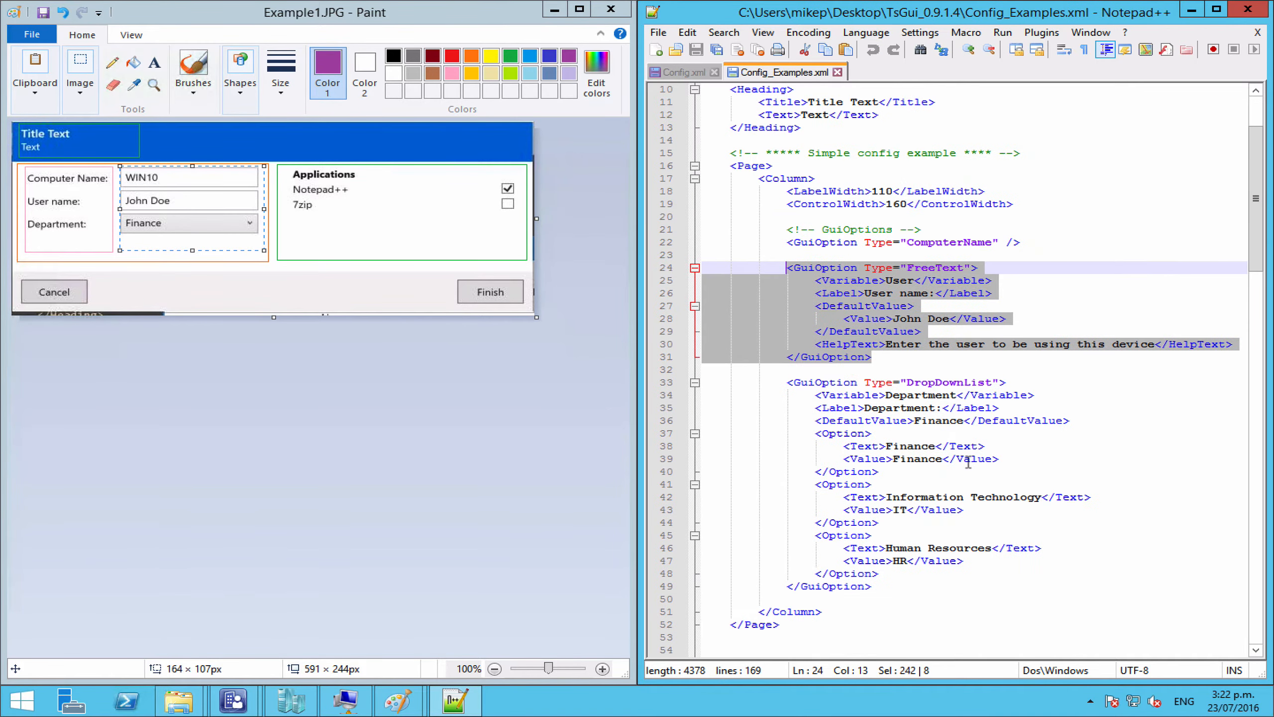
pyautogui.click(823, 383)
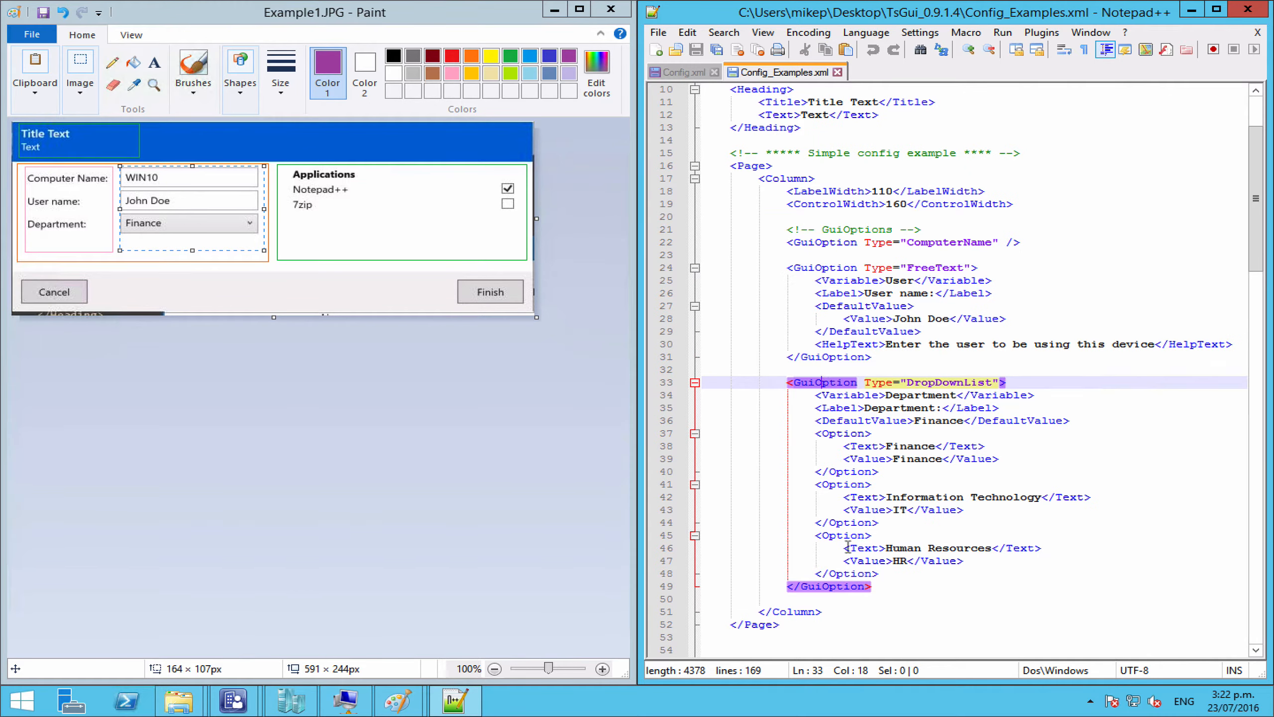
pyautogui.click(874, 586)
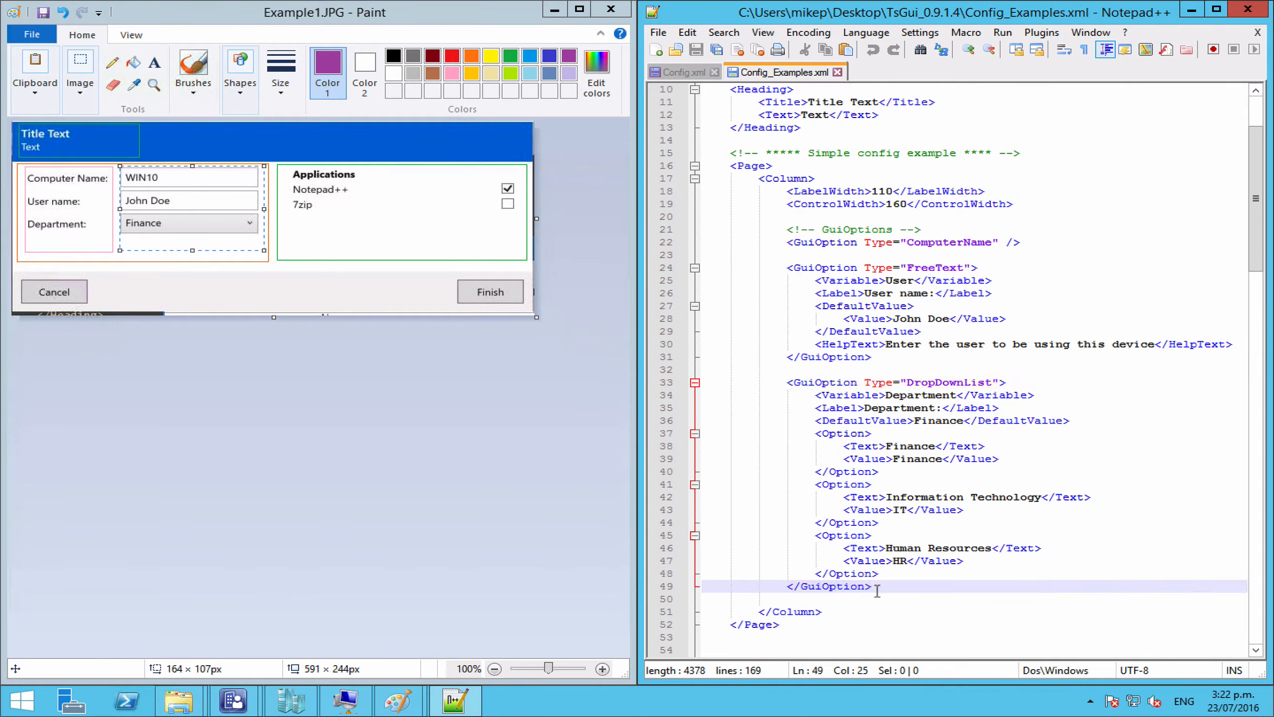
pyautogui.keyDown('shift'); pyautogui.click(786, 382); pyautogui.keyUp('shift')
pyautogui.hotkey('ctrl', 'c')
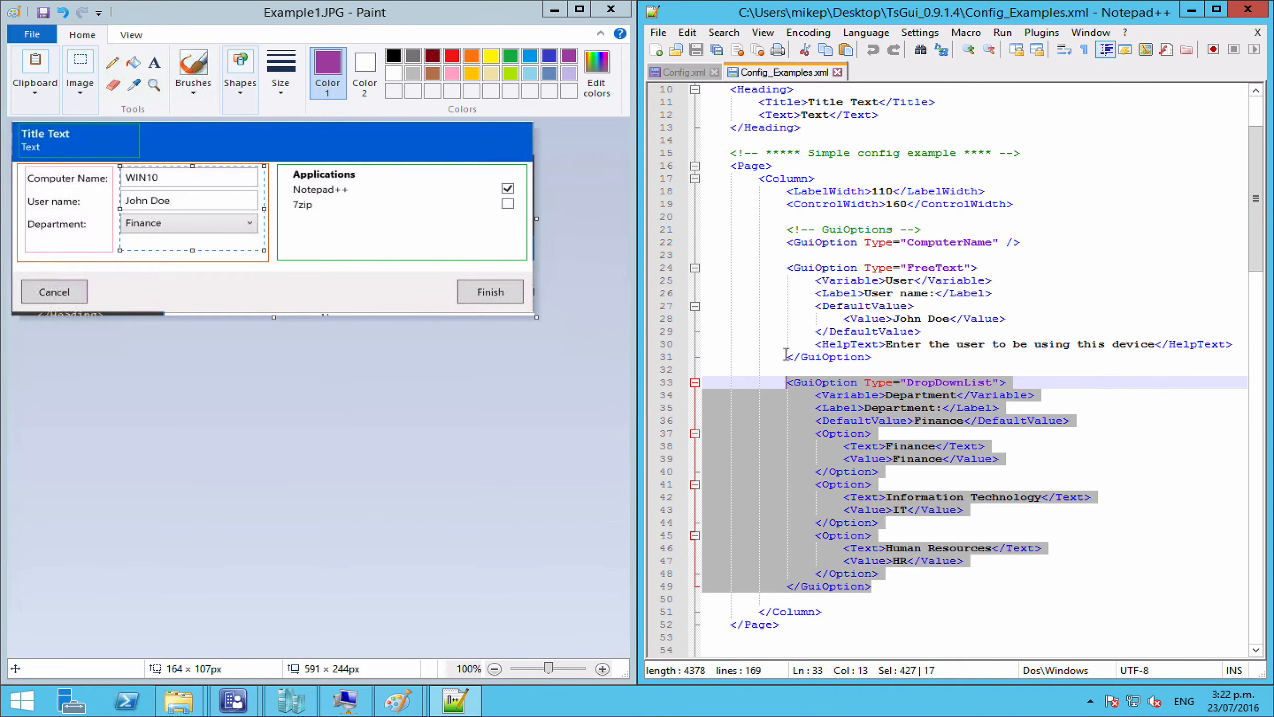
pyautogui.click(703, 75)
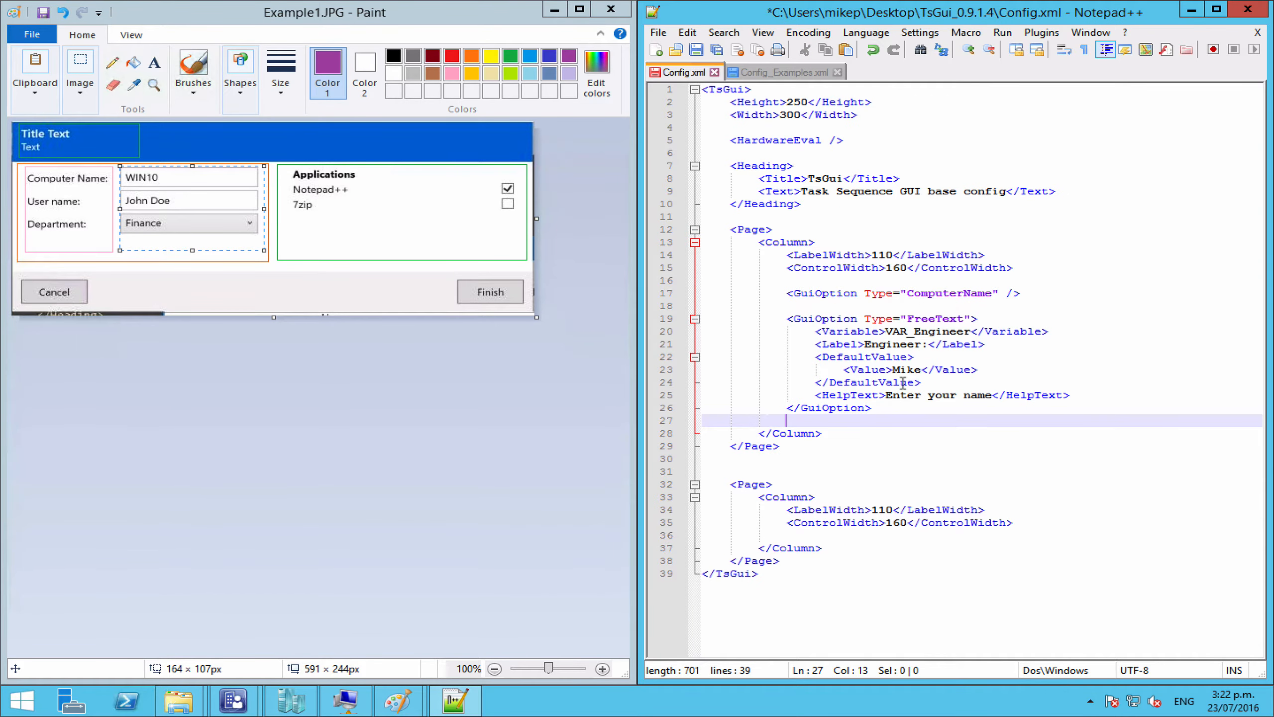
pyautogui.press('Return')
pyautogui.hotkey('ctrl', 'v')
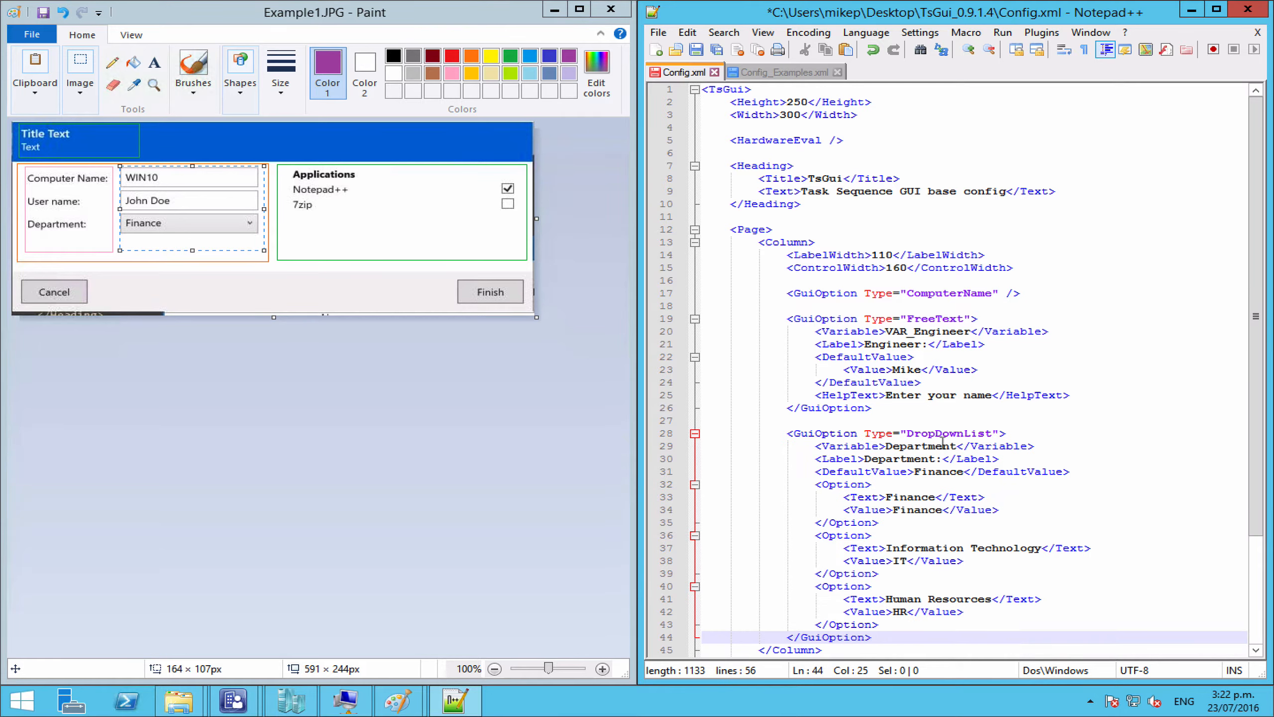
# Step: Change the dropdown's variable to VAR_BusUnit and its label to Business Unit
pyautogui.doubleClick(919, 446)
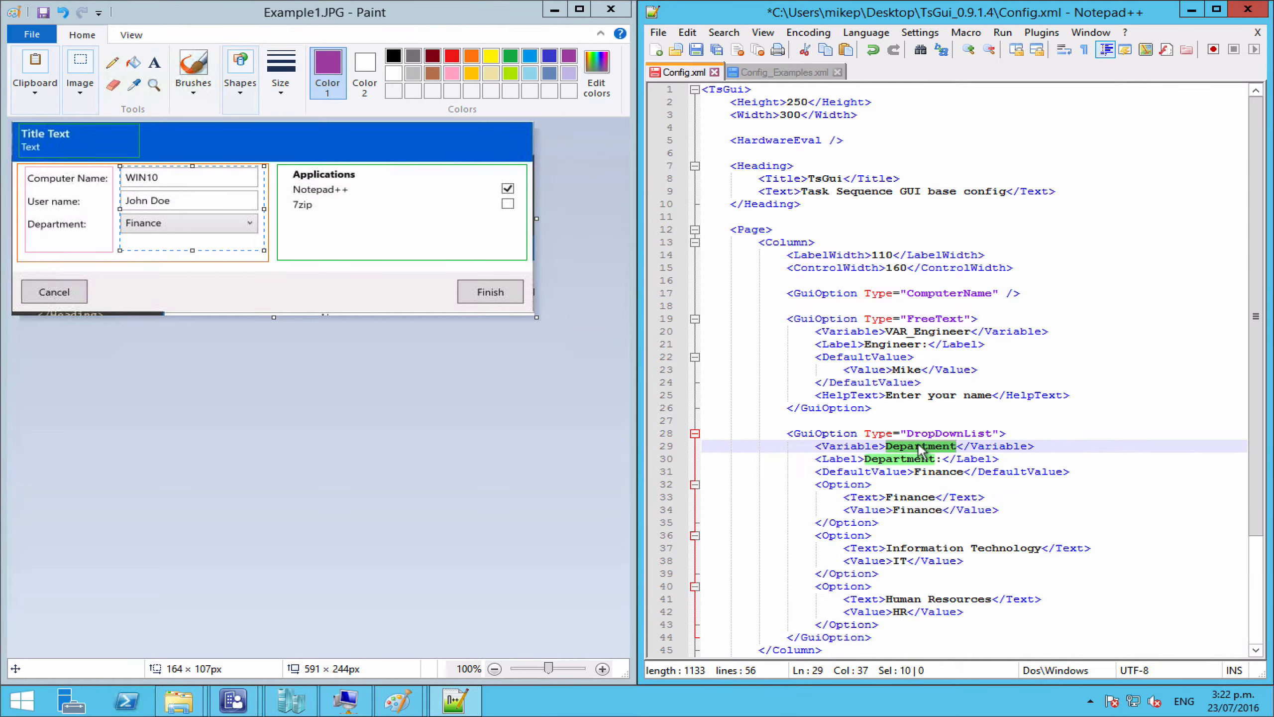
pyautogui.write('VAR_')
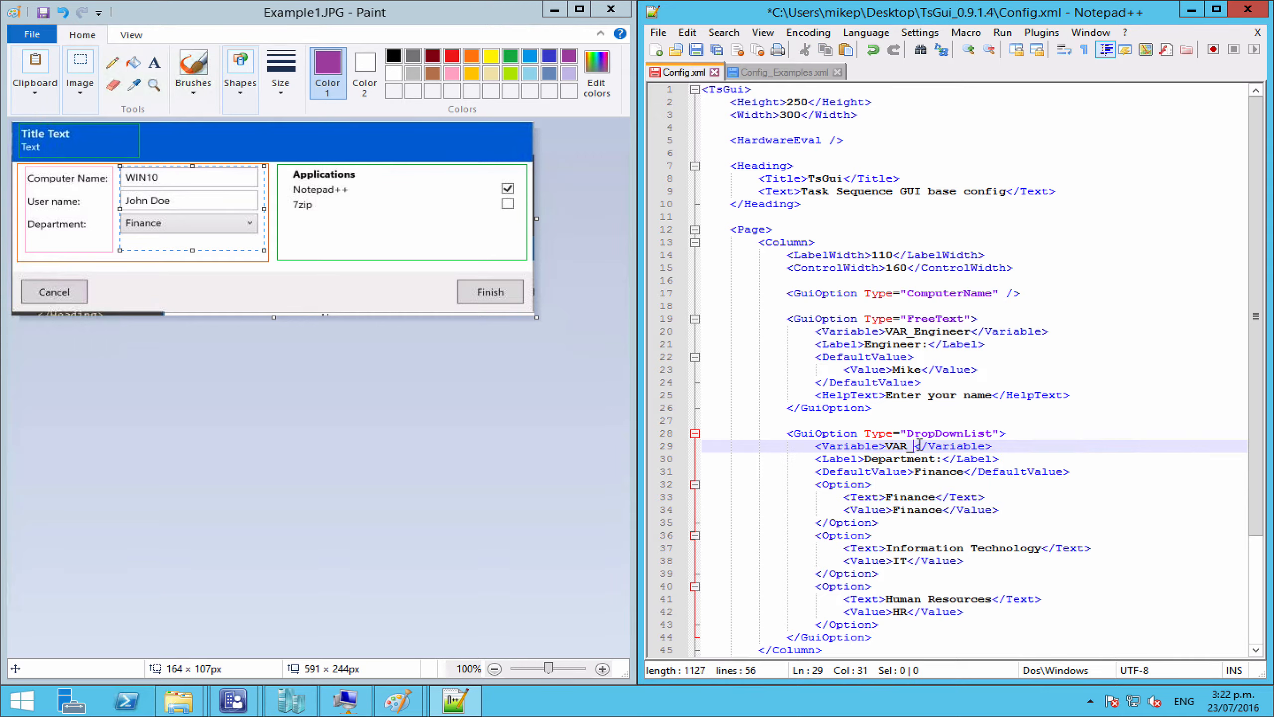
pyautogui.write('BusUnit')
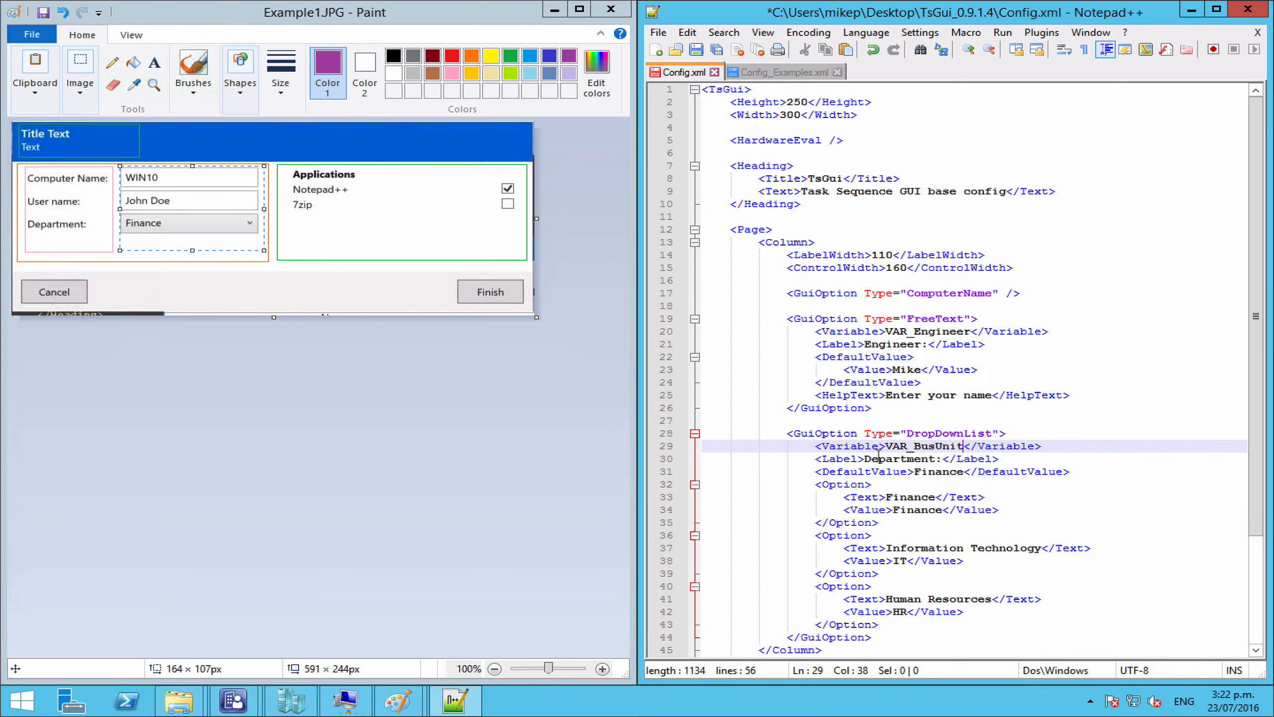
pyautogui.click(872, 459)
pyautogui.doubleClick(873, 459)
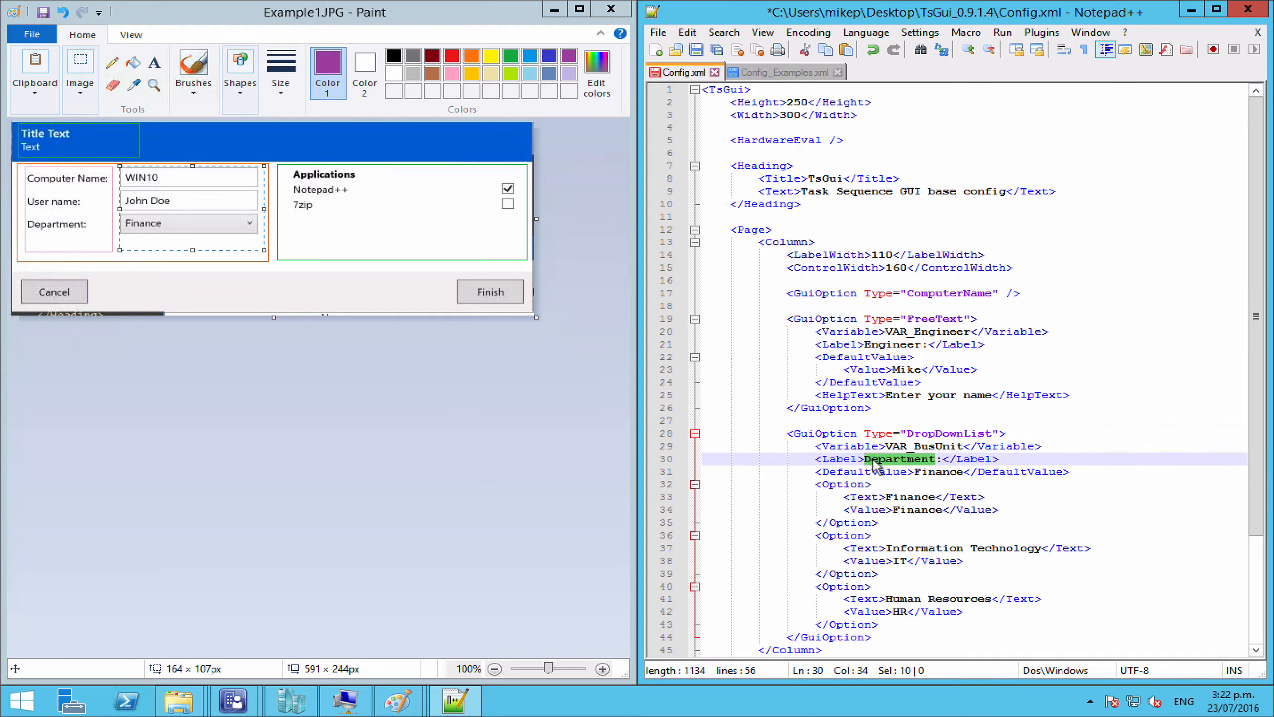
pyautogui.write('Business U')
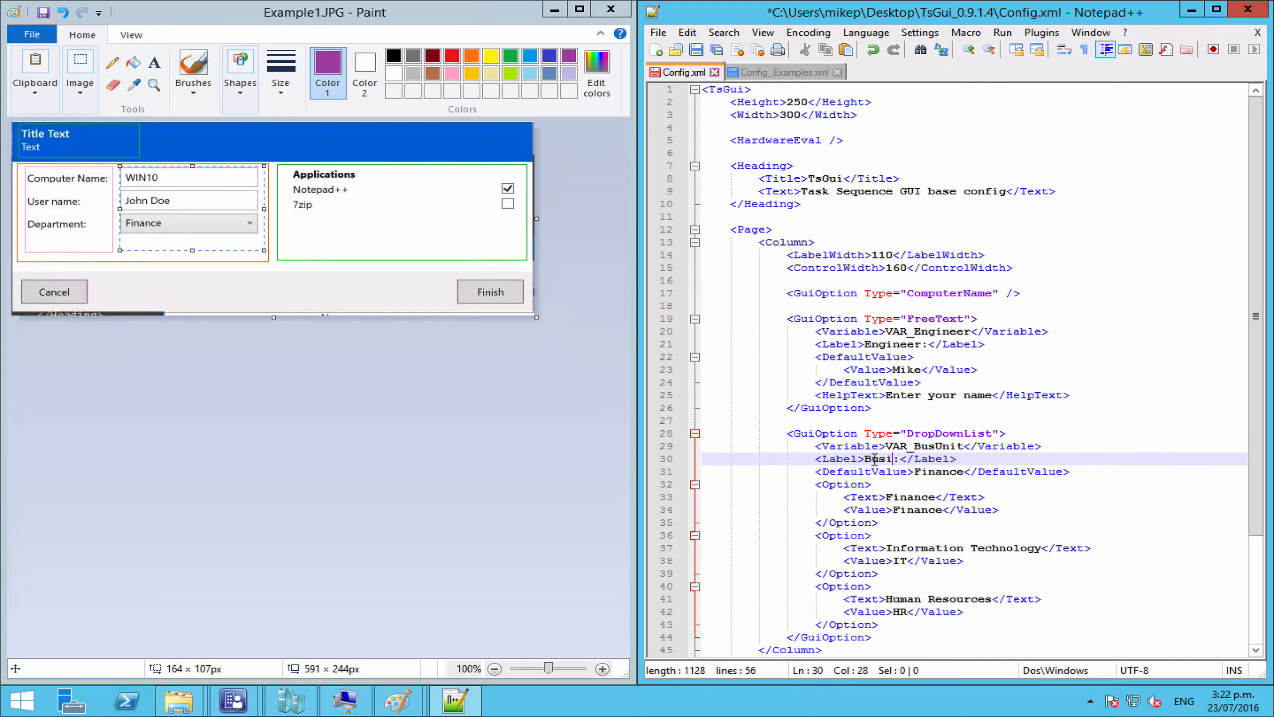
pyautogui.write('nit')
# Step: Replace Finance with Fin in the default value and in the first option's Value
pyautogui.doubleClick(936, 473)
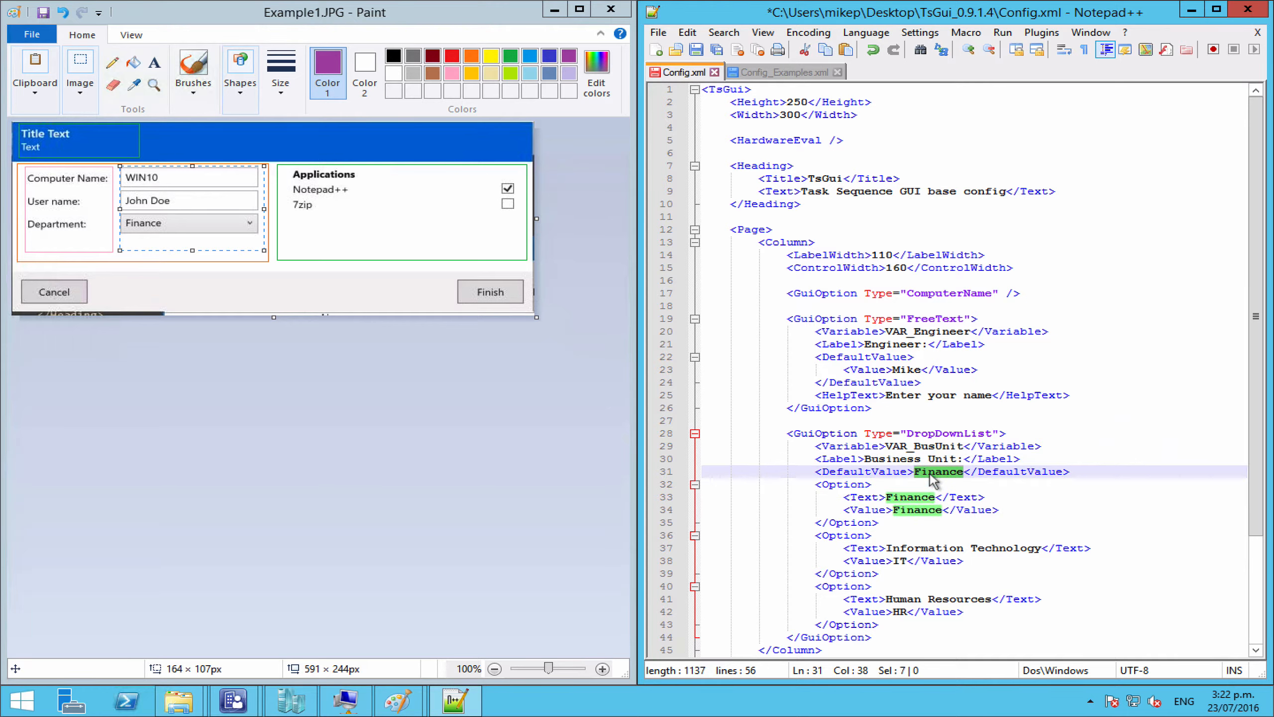
pyautogui.doubleClick(907, 510)
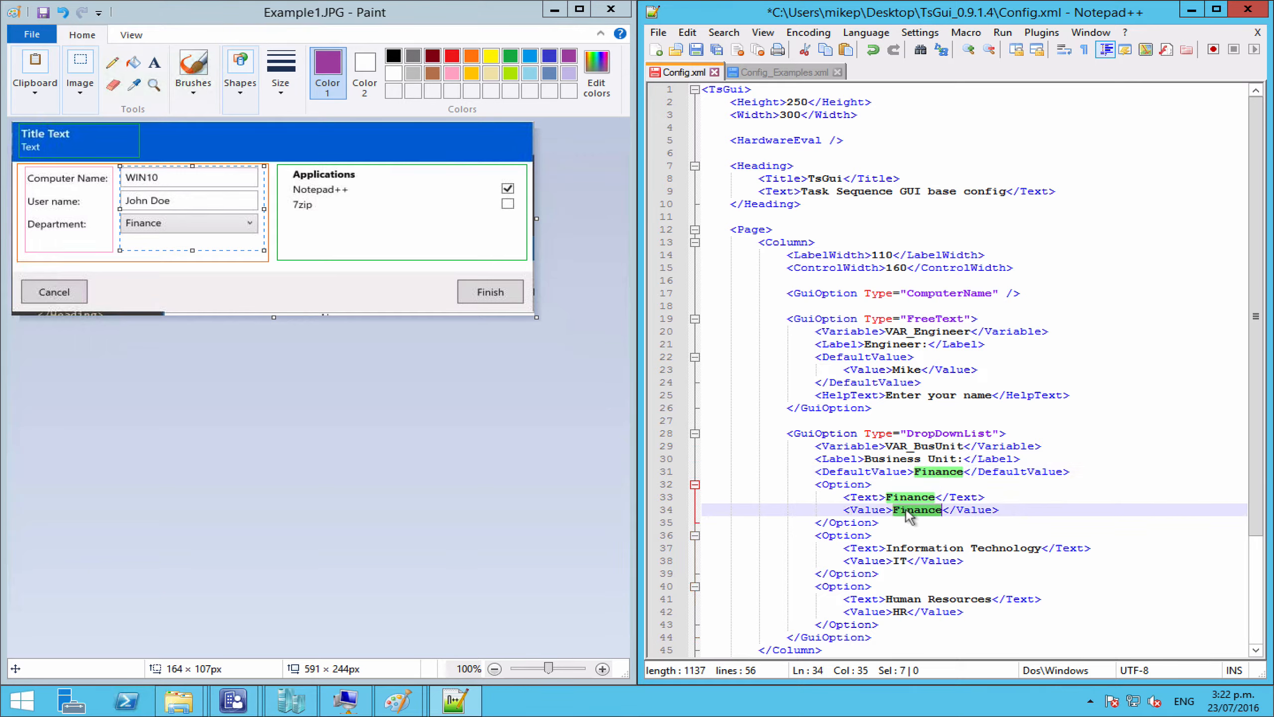
pyautogui.doubleClick(909, 498)
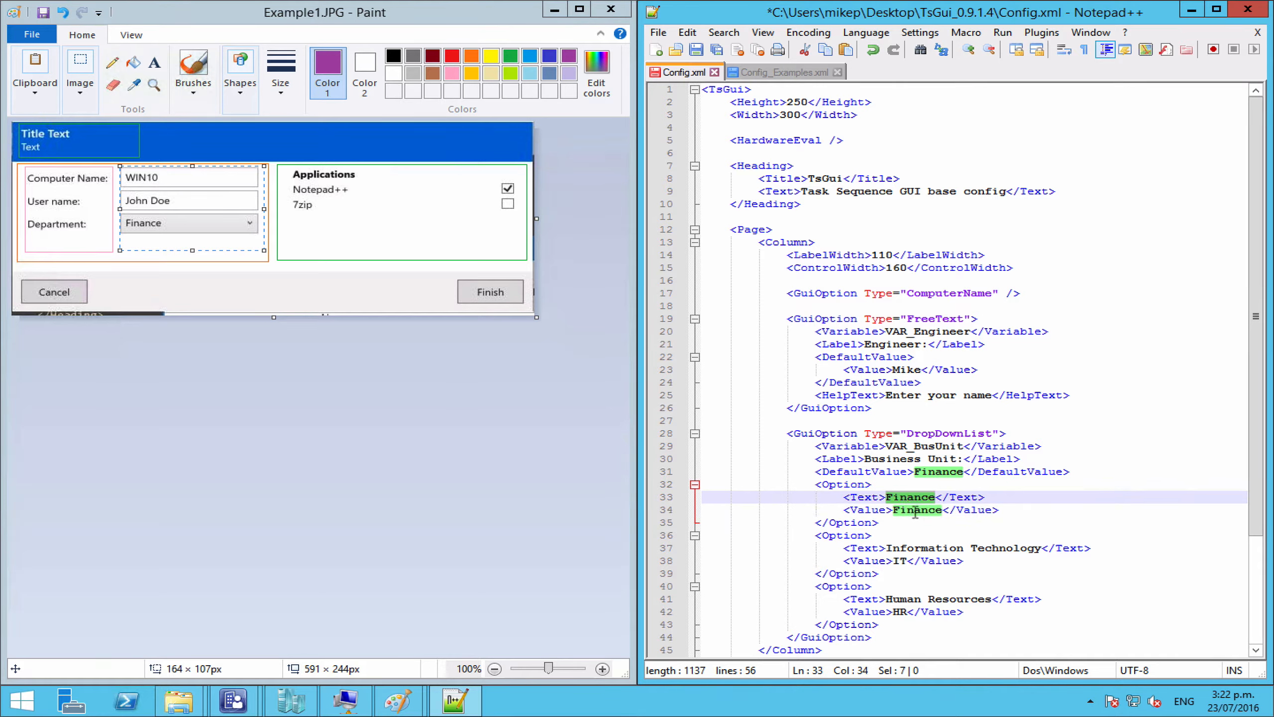
pyautogui.doubleClick(913, 510)
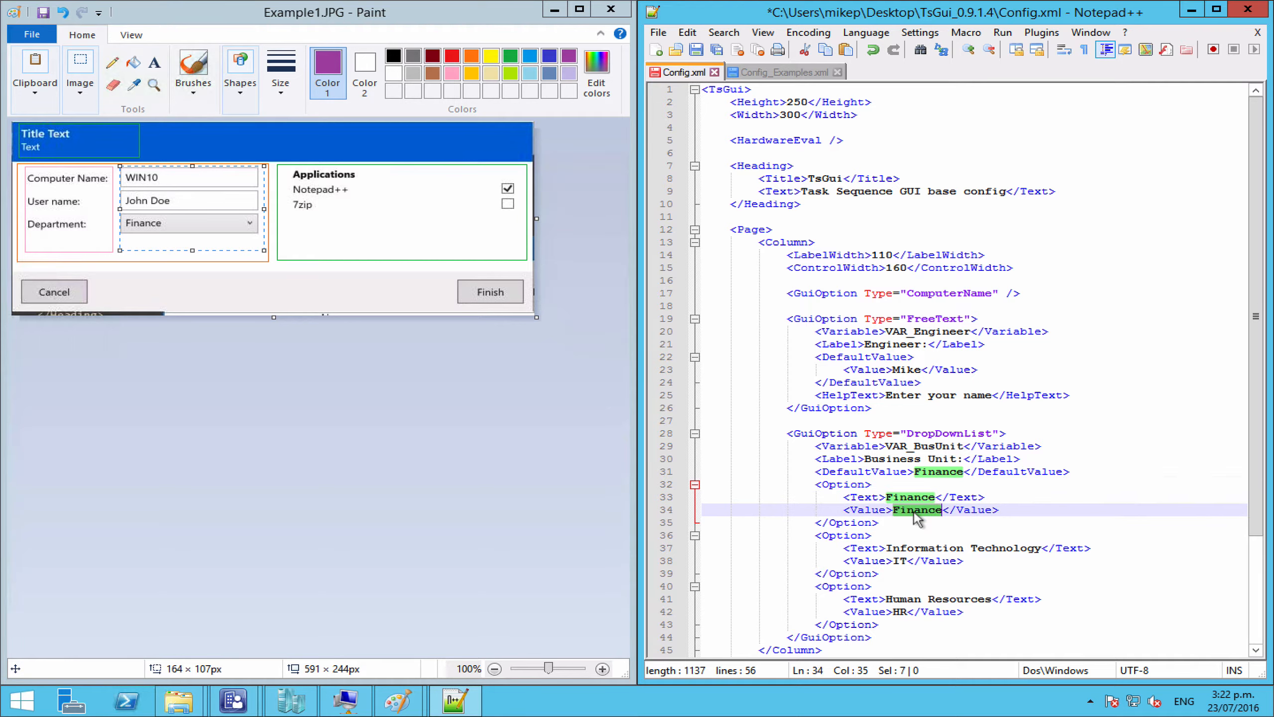
pyautogui.doubleClick(939, 472)
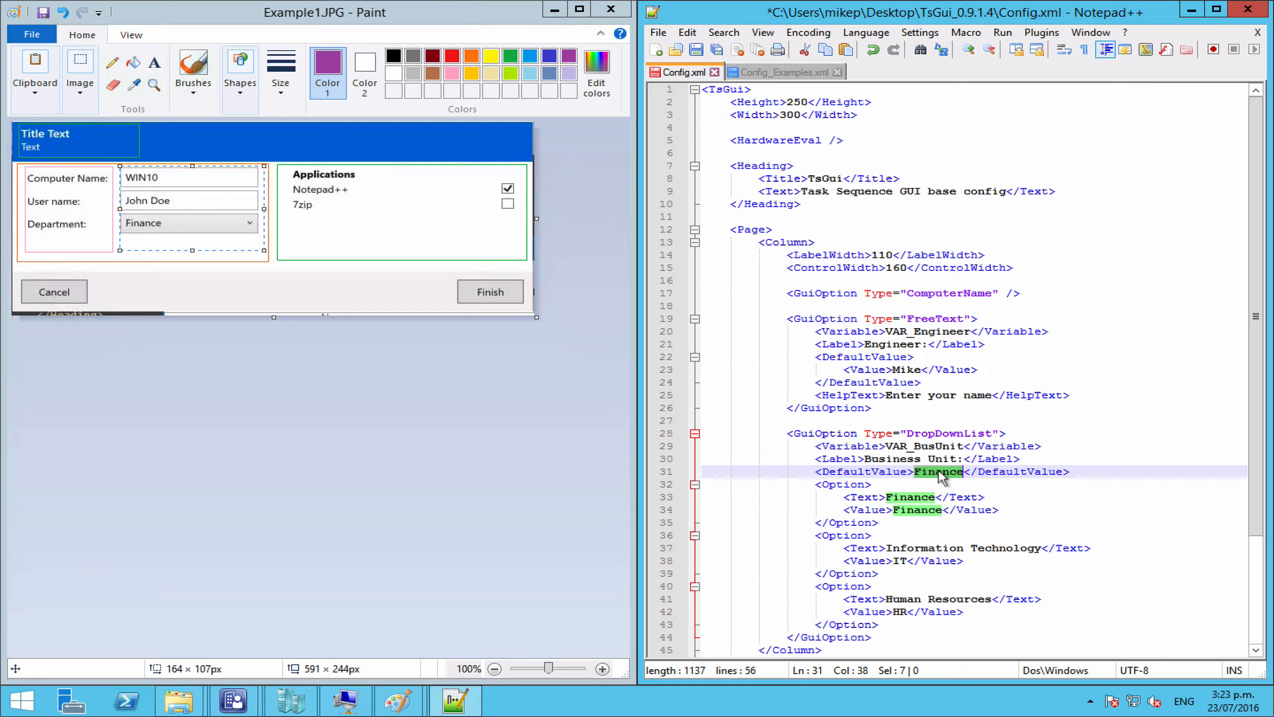
pyautogui.write('F')
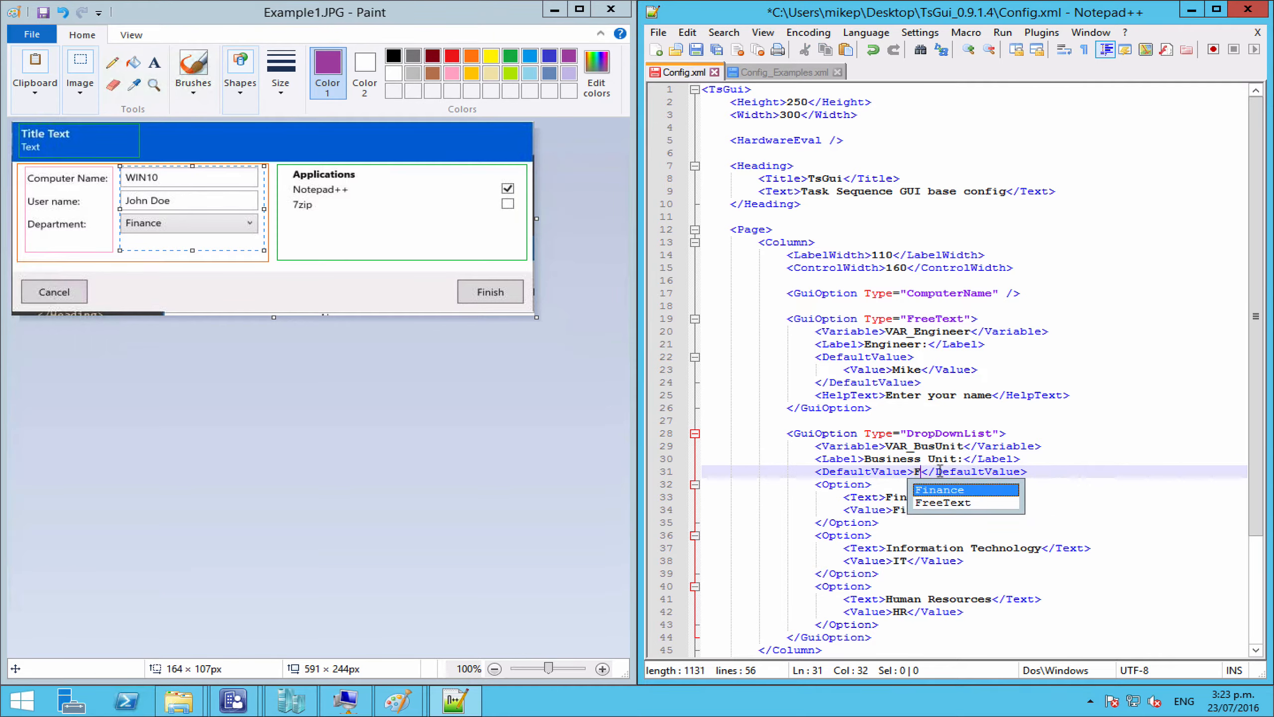
pyautogui.write('in')
pyautogui.press('Escape')
pyautogui.doubleClick(899, 498)
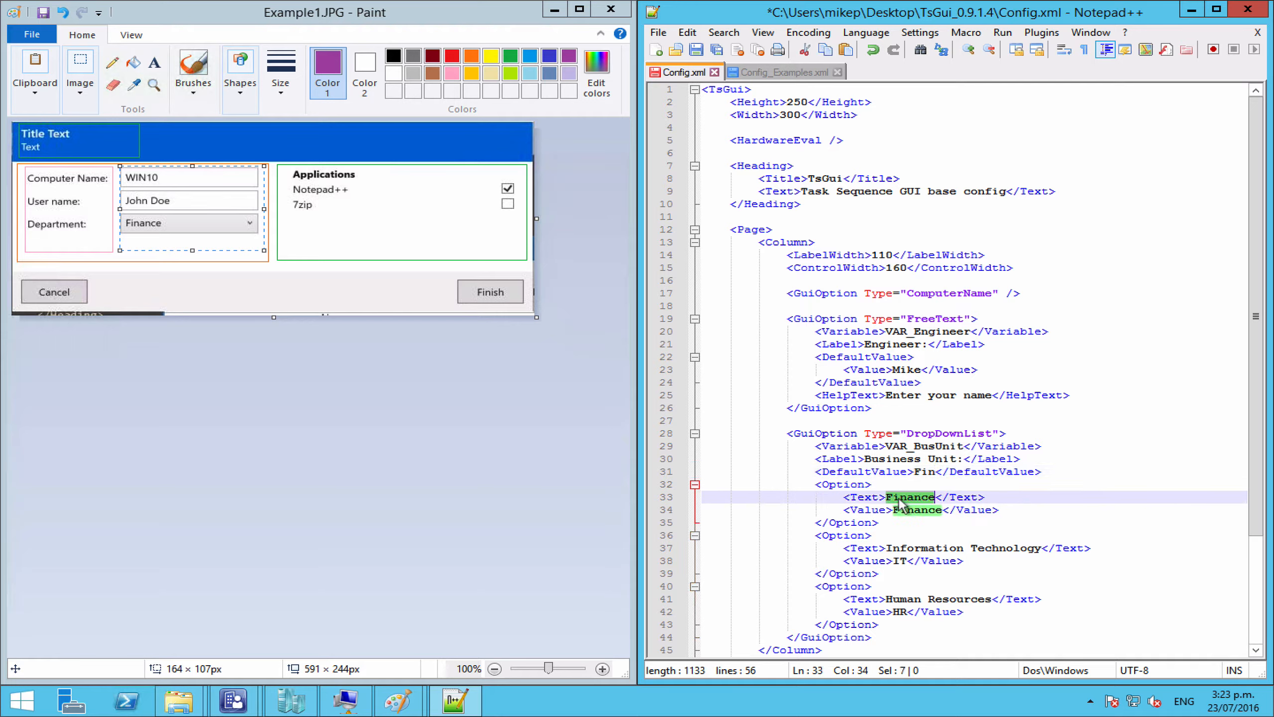
pyautogui.doubleClick(916, 512)
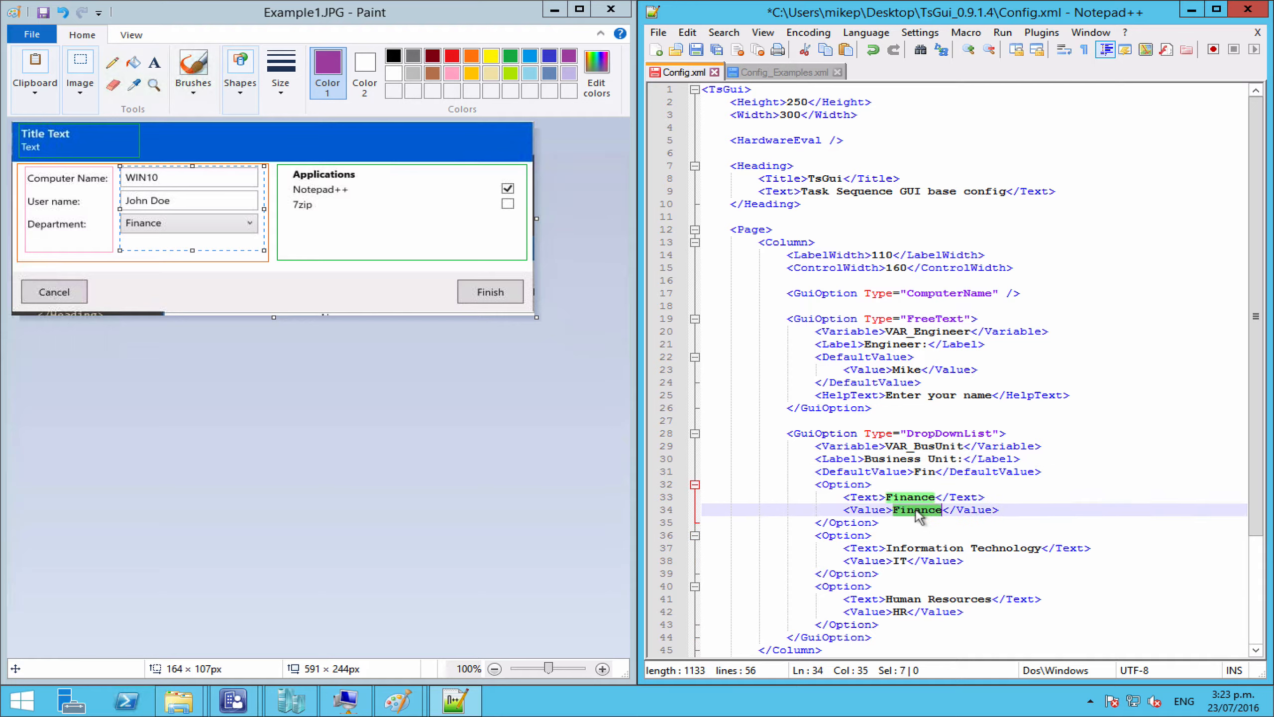
pyautogui.write('Fin')
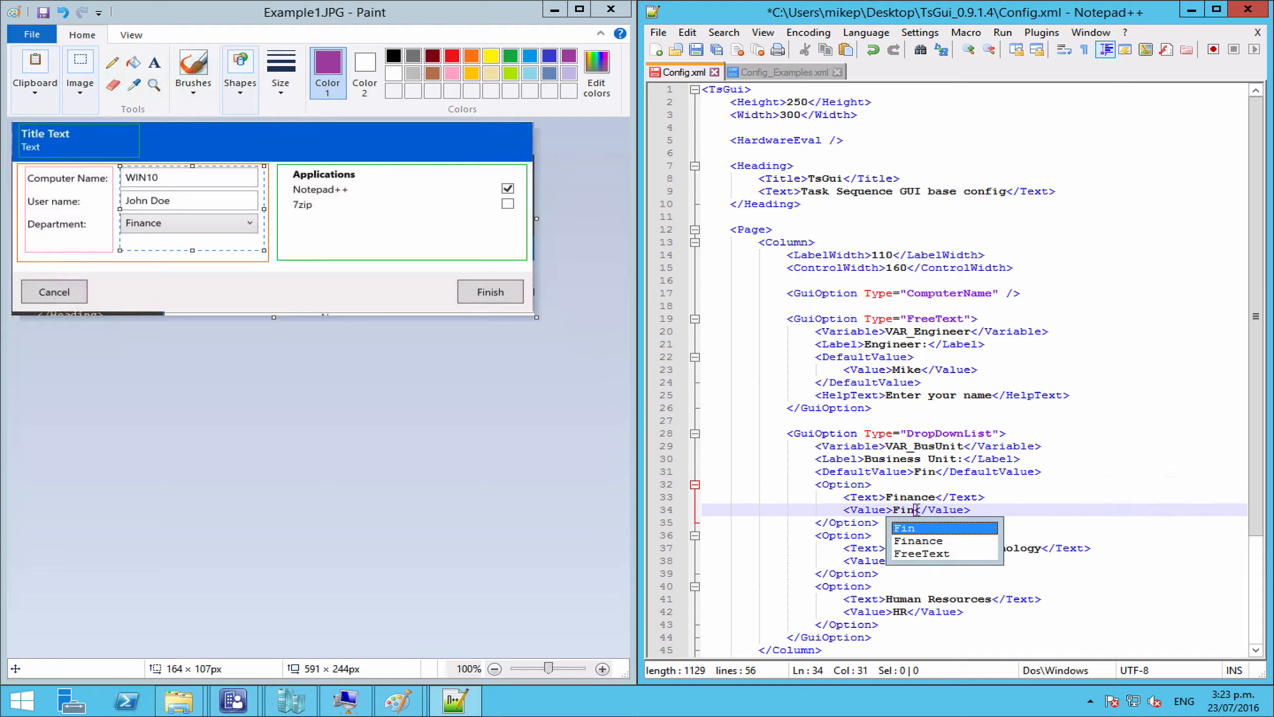
pyautogui.click(871, 523)
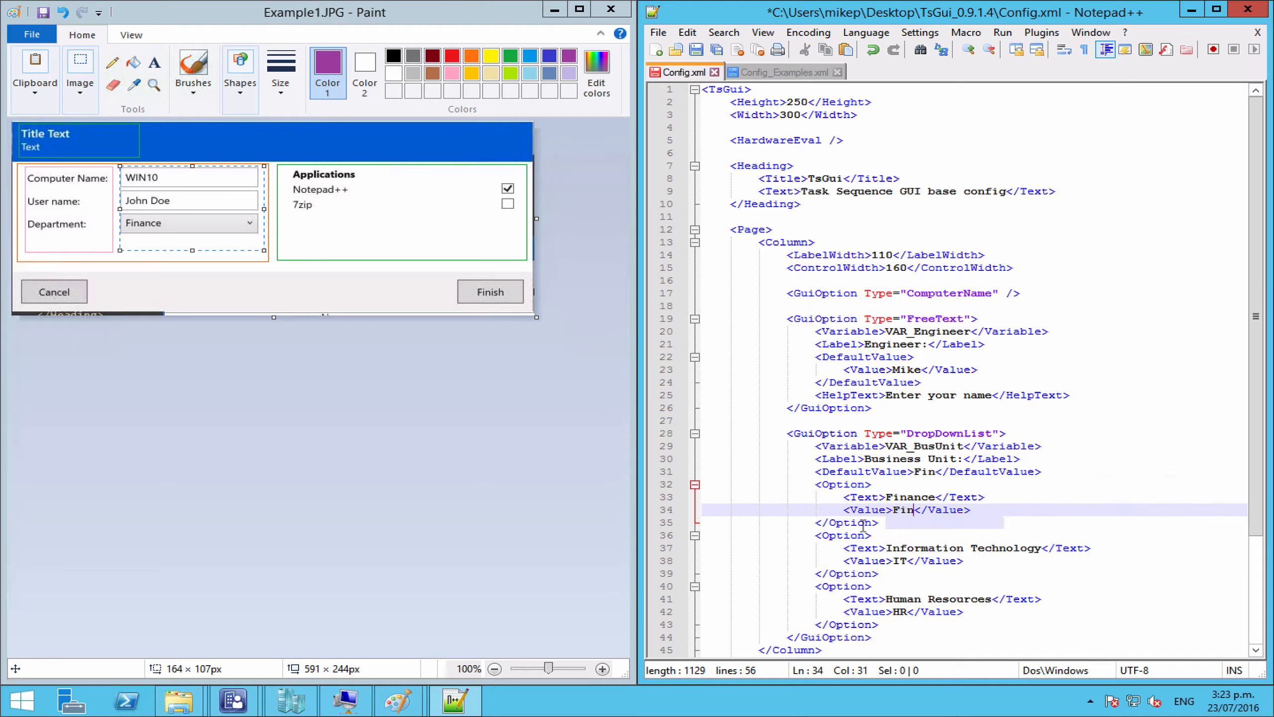
# Step: Inspect the IT option and first Option block's tags, then mark the Finance display text
pyautogui.click(936, 549)
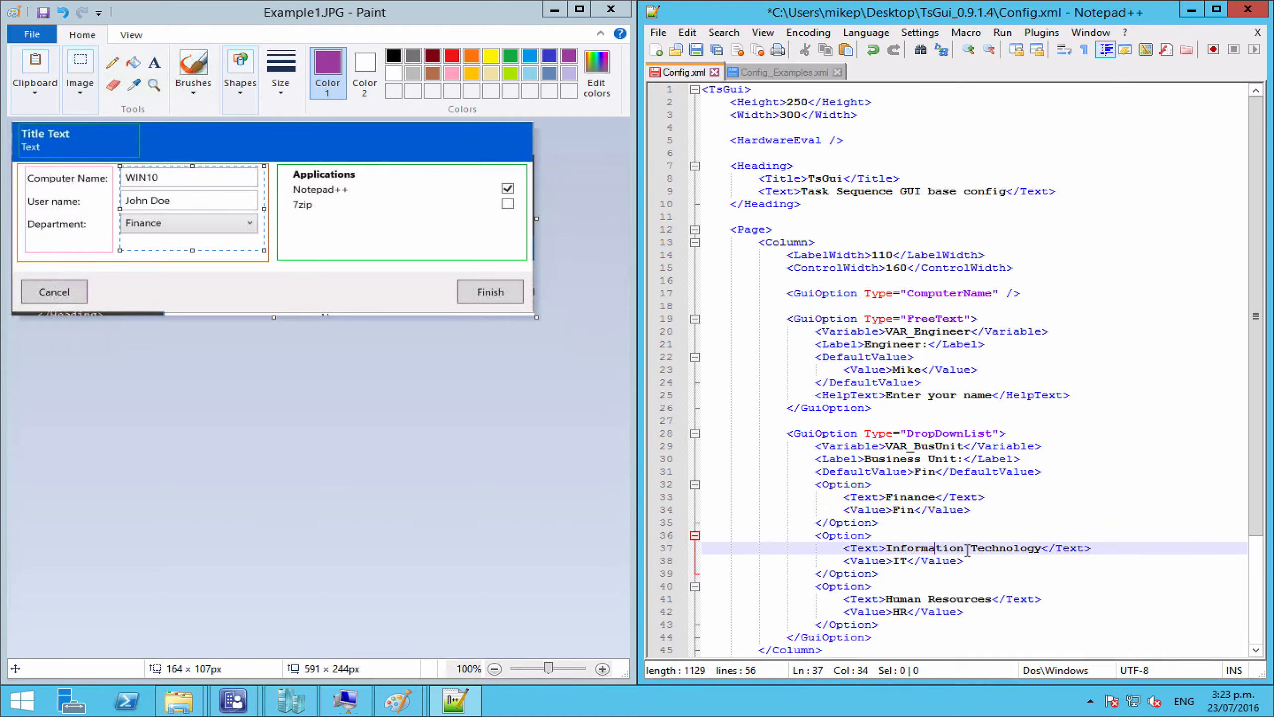
pyautogui.click(909, 560)
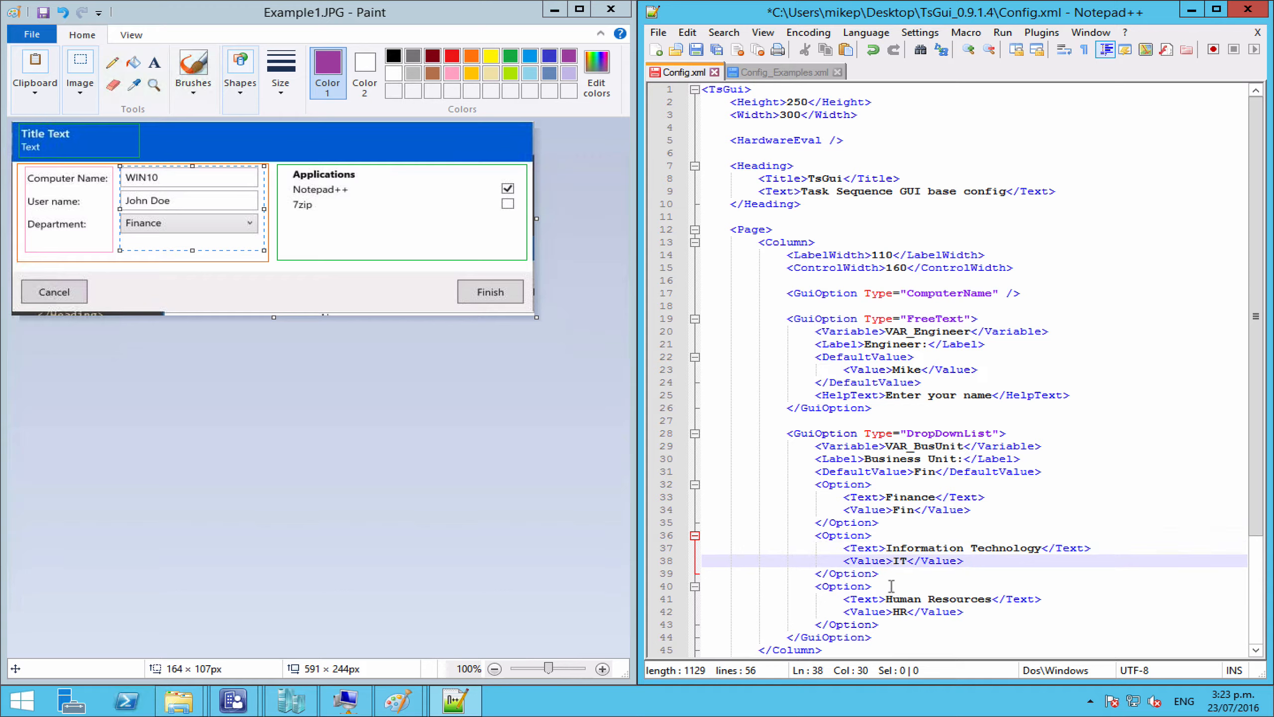
pyautogui.scroll(-1, 897, 604)
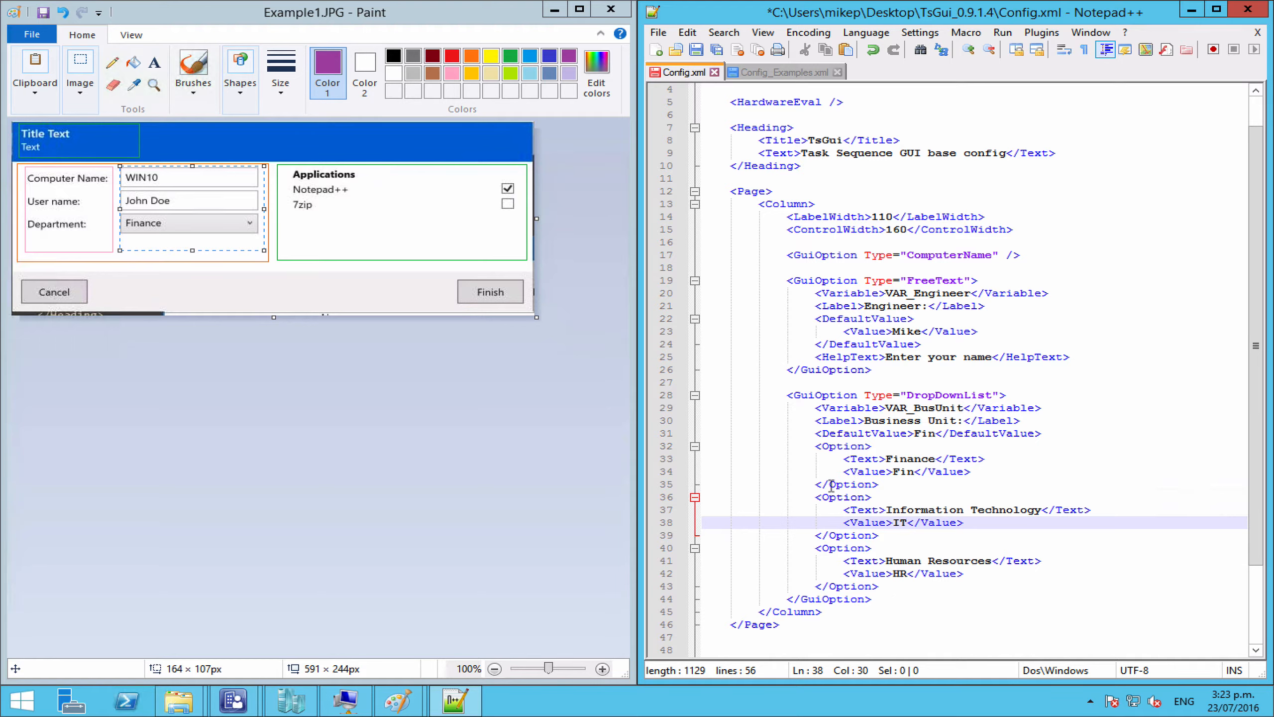
pyautogui.click(836, 446)
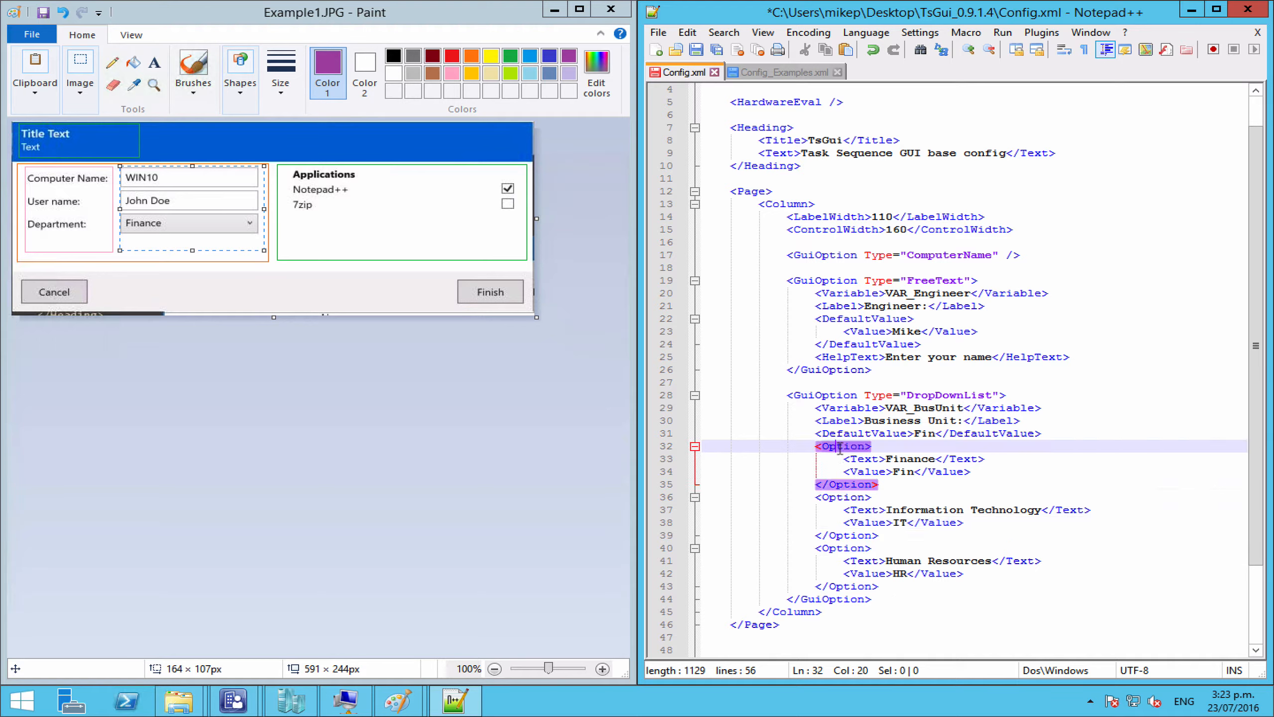
pyautogui.click(838, 496)
pyautogui.click(839, 485)
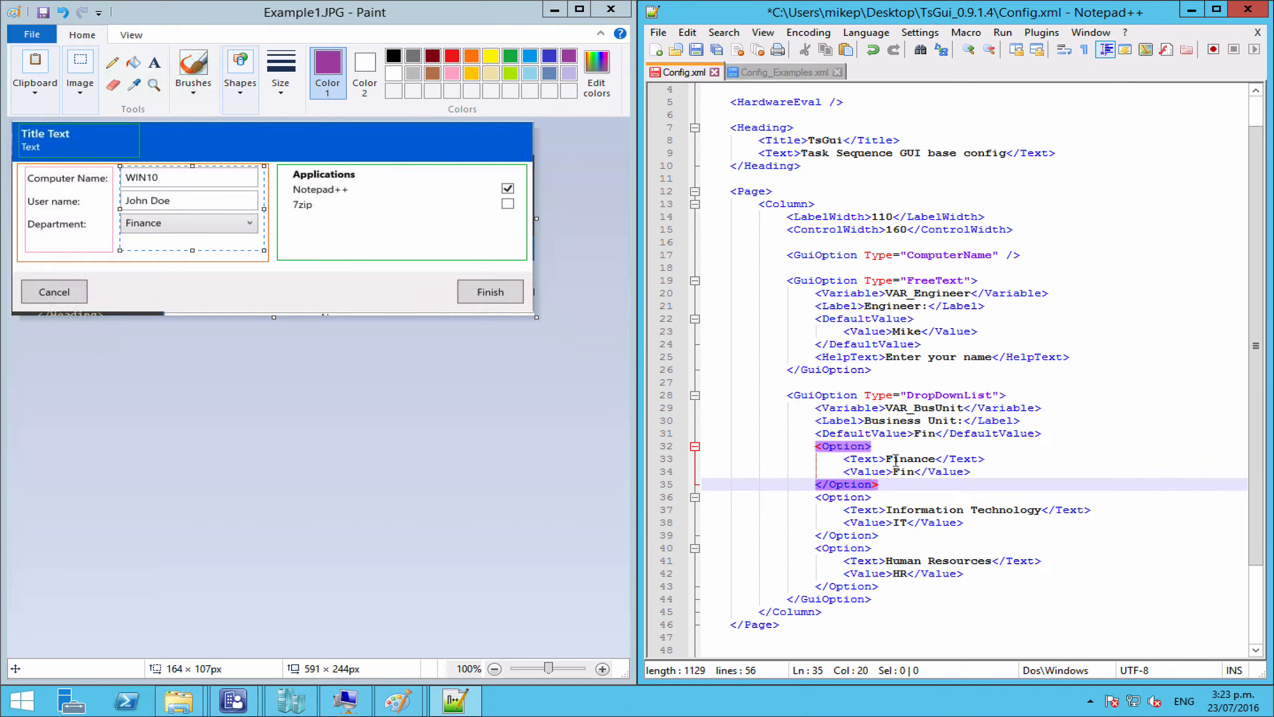
pyautogui.click(892, 460)
pyautogui.moveTo(892, 460)
pyautogui.mouseDown()
pyautogui.moveTo(936, 459)
pyautogui.moveTo(893, 472)
pyautogui.mouseUp()
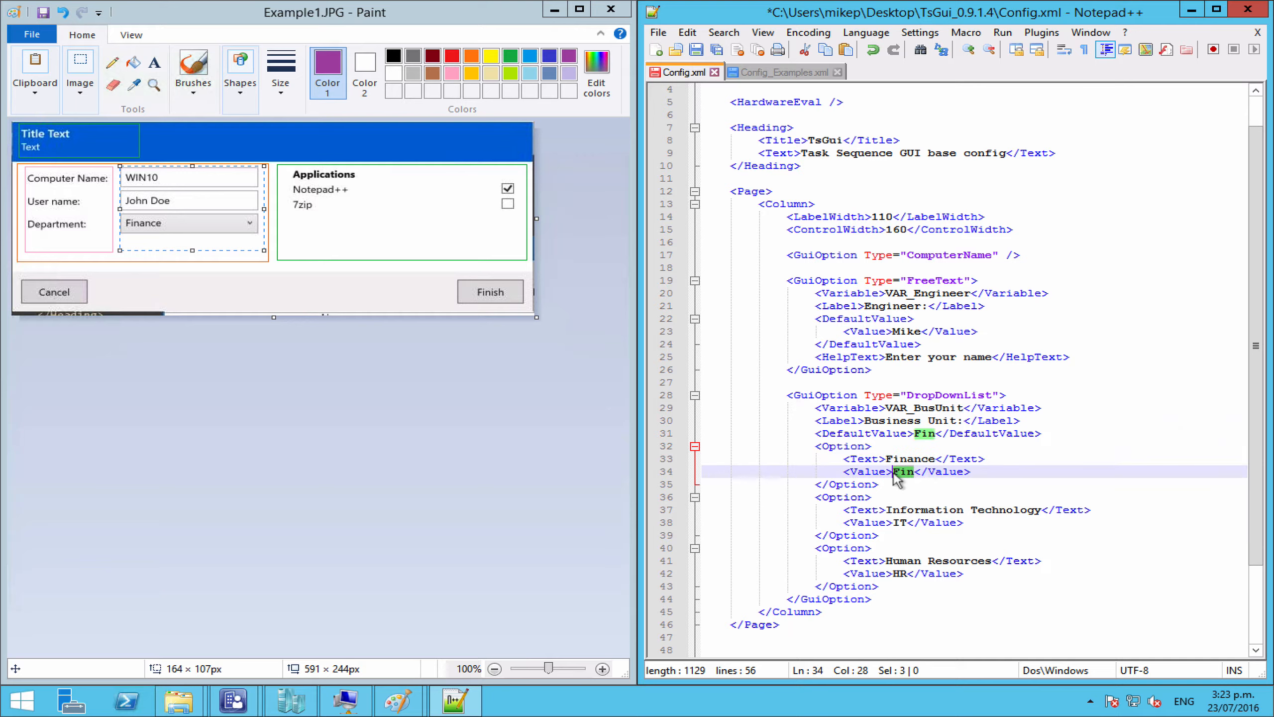
# Step: Add an empty <Option></Option> element after the Human Resources option
pyautogui.click(886, 587)
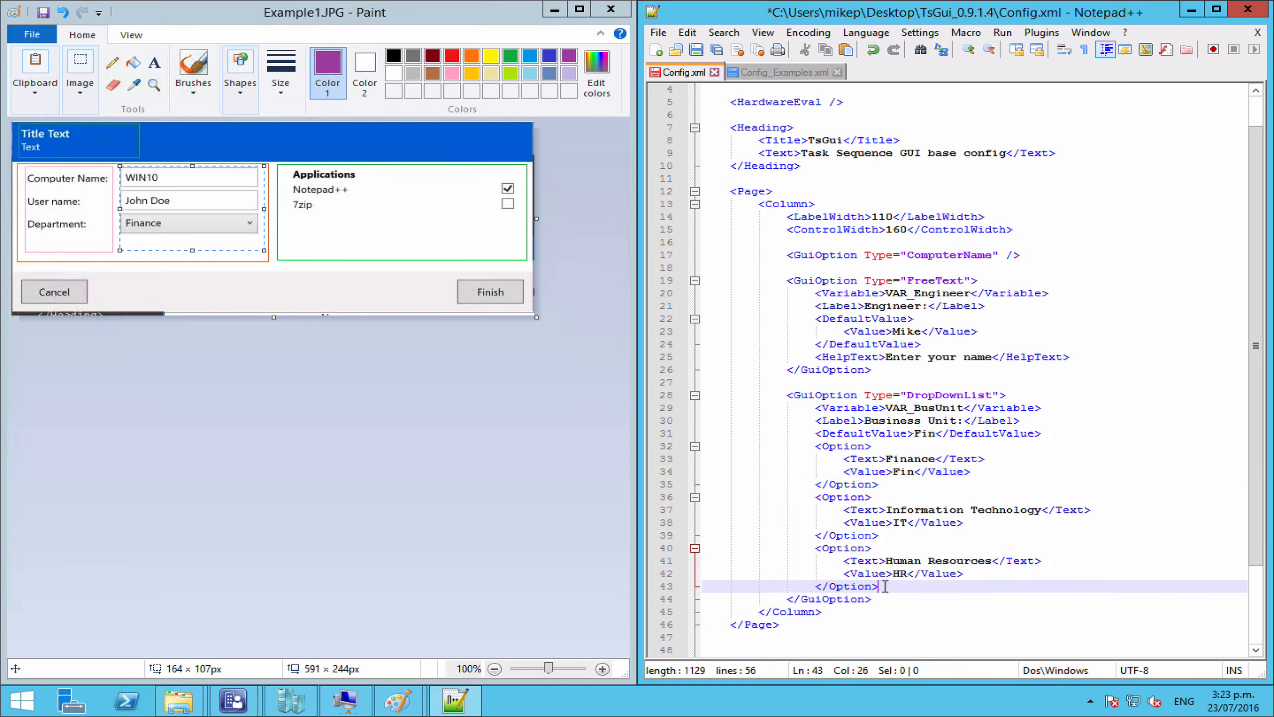
pyautogui.press('Return')
pyautogui.write('<')
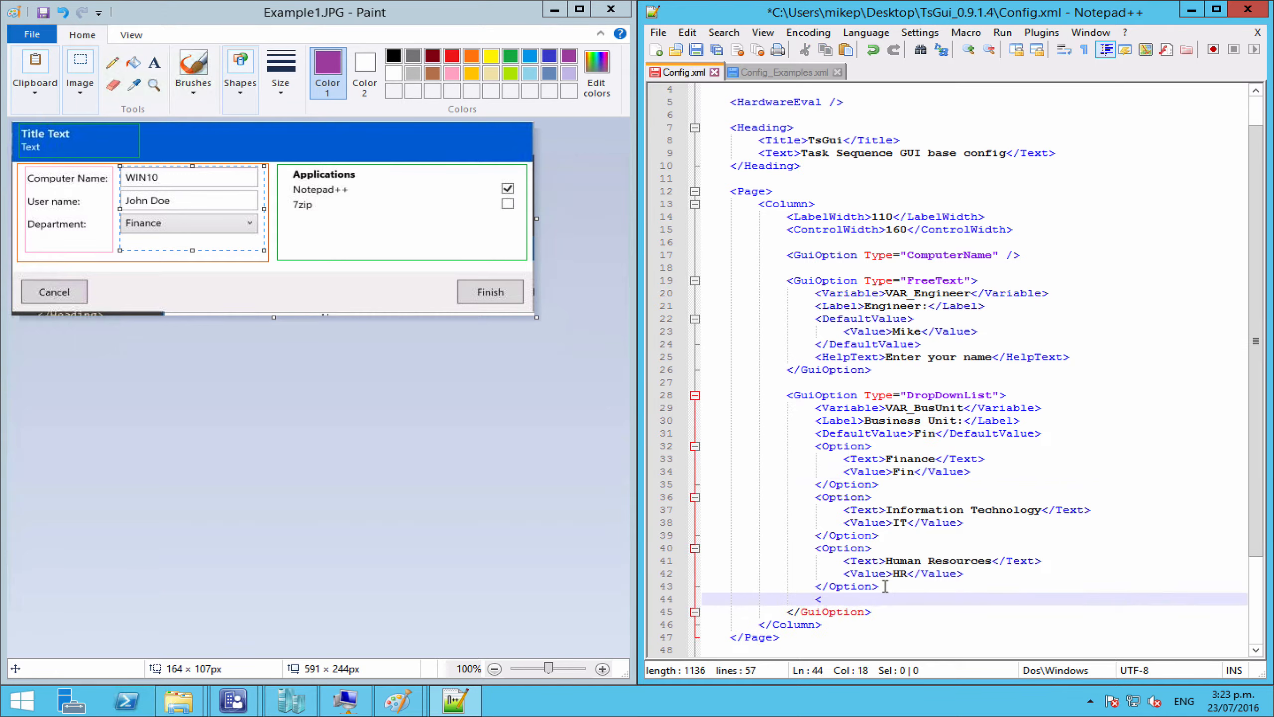
pyautogui.write('Option>')
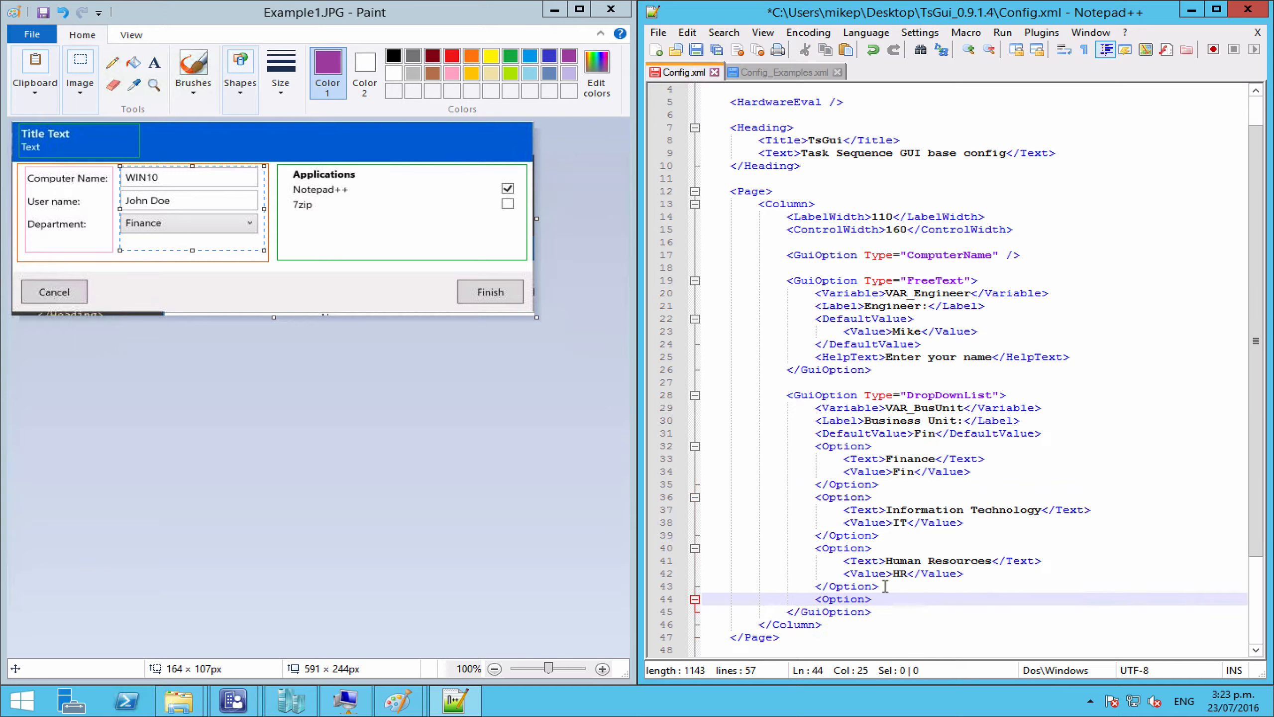
pyautogui.press('Return')
pyautogui.press('Return')
pyautogui.write('<')
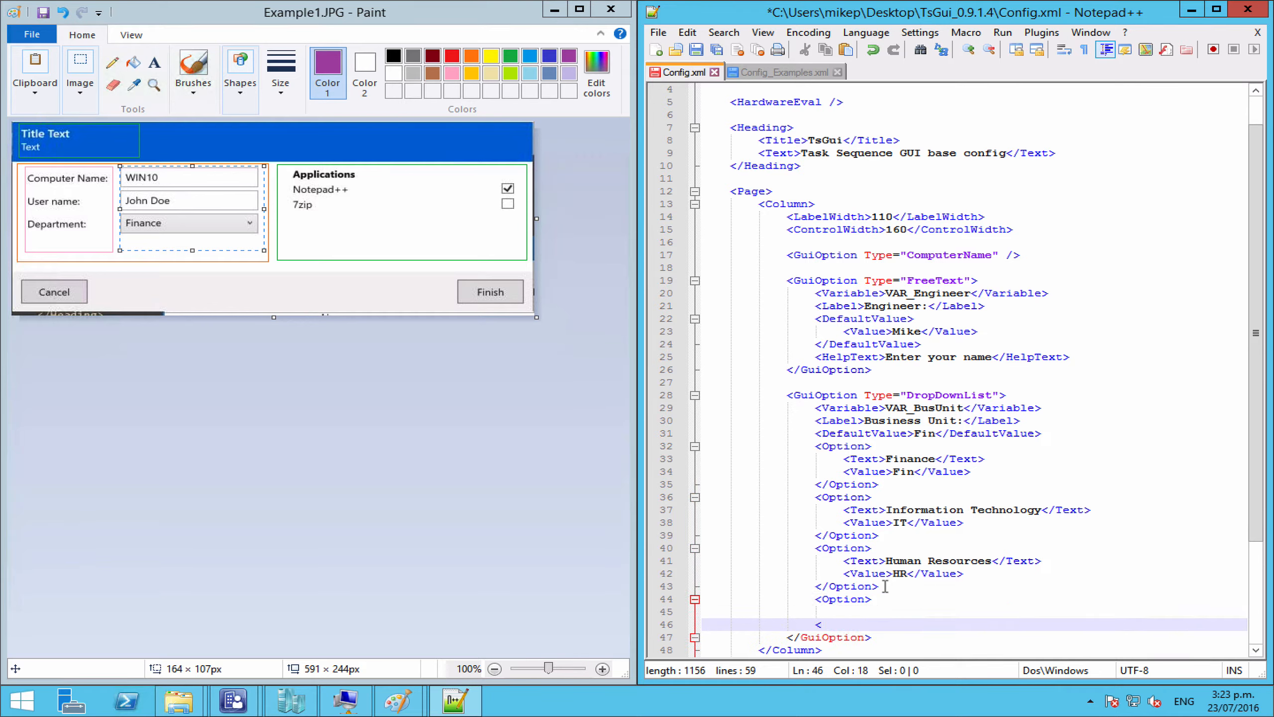
pyautogui.write('/Option>')
# Step: Copy the Human Resources Text and Value lines into the new option
pyautogui.moveTo(965, 574); pyautogui.dragTo(840, 563)
pyautogui.hotkey('ctrl', 'c')
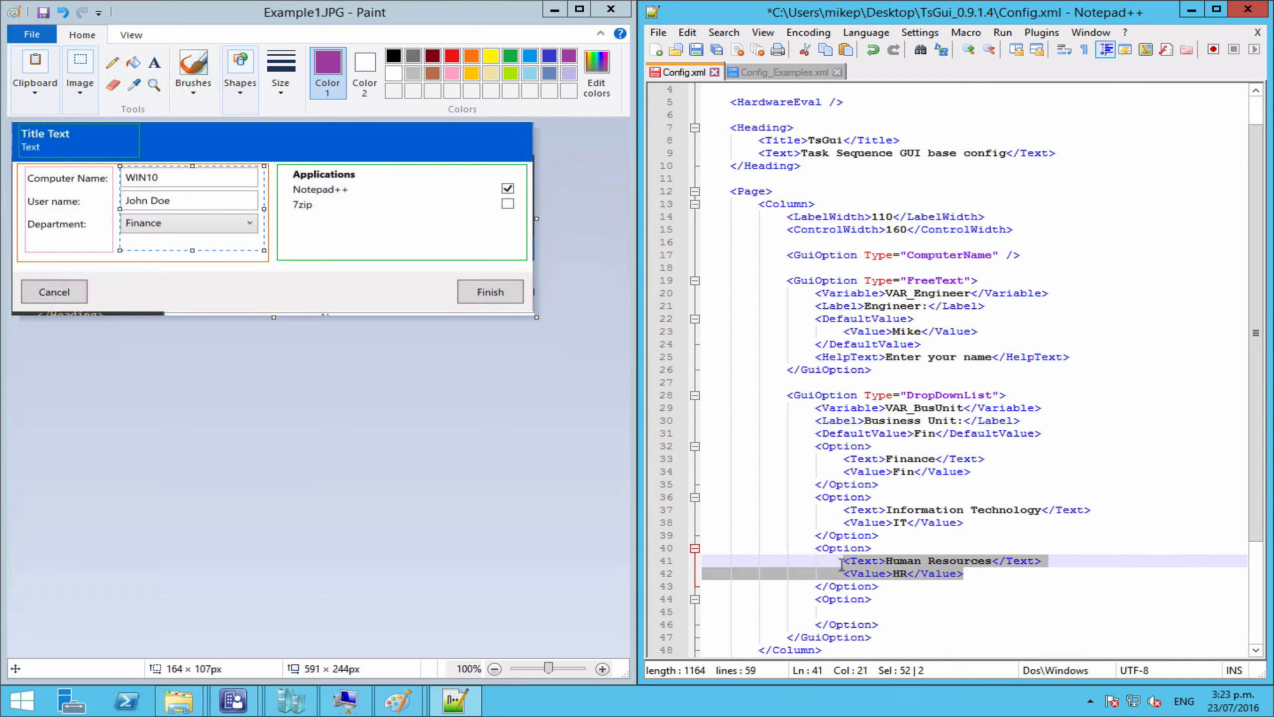
pyautogui.click(851, 611)
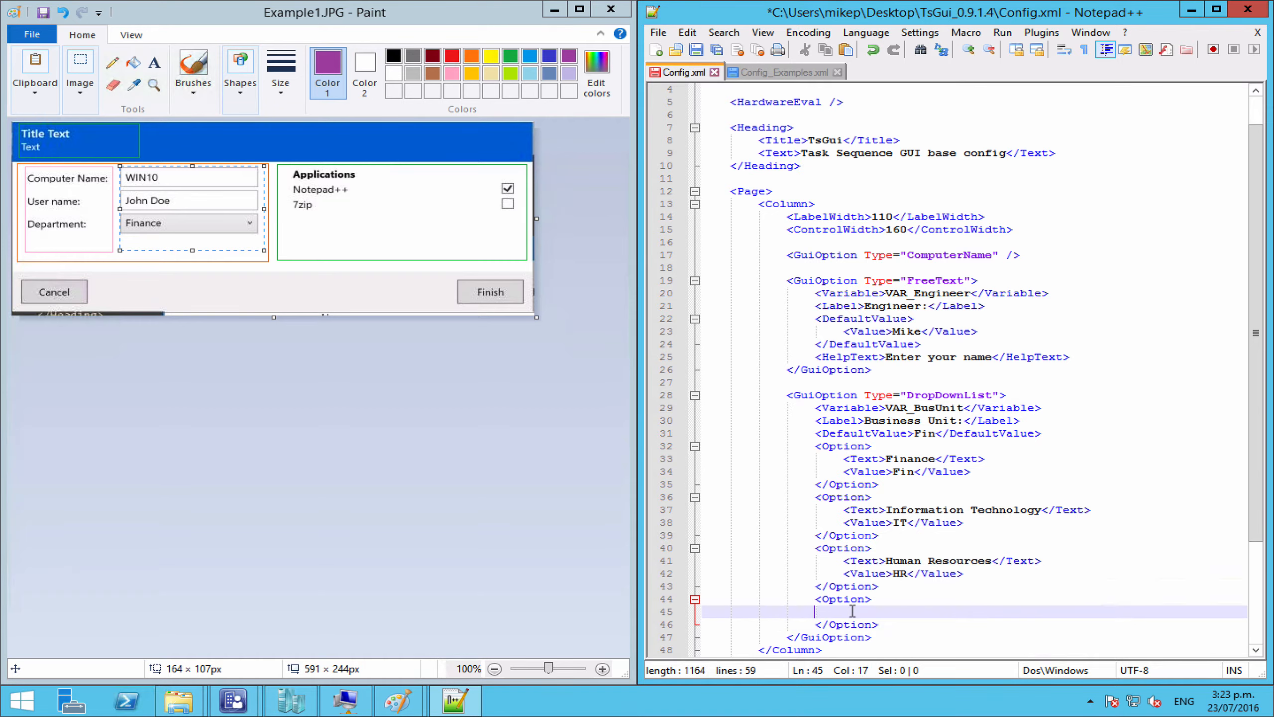
pyautogui.press('Tab')
pyautogui.hotkey('ctrl', 'v')
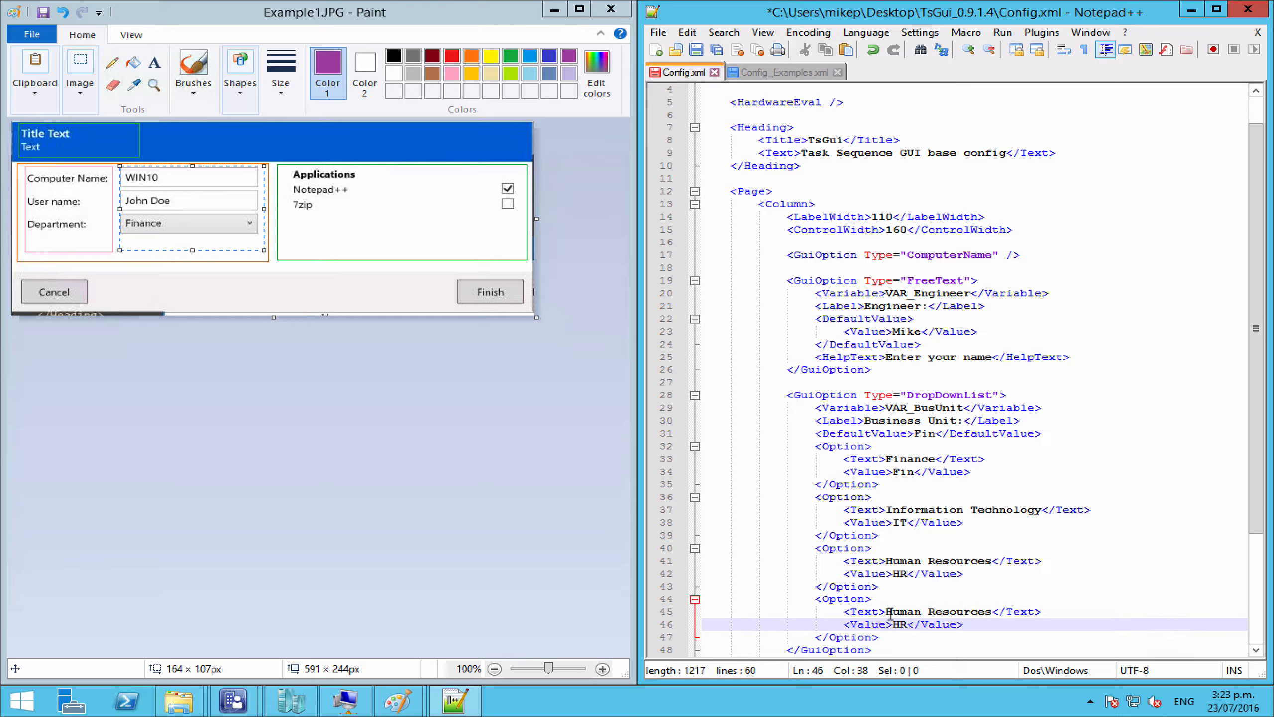
# Step: Change the copied lines to display text Payroll and value Pay
pyautogui.click(886, 611)
pyautogui.moveTo(886, 611); pyautogui.dragTo(991, 611)
pyautogui.press('Delete')
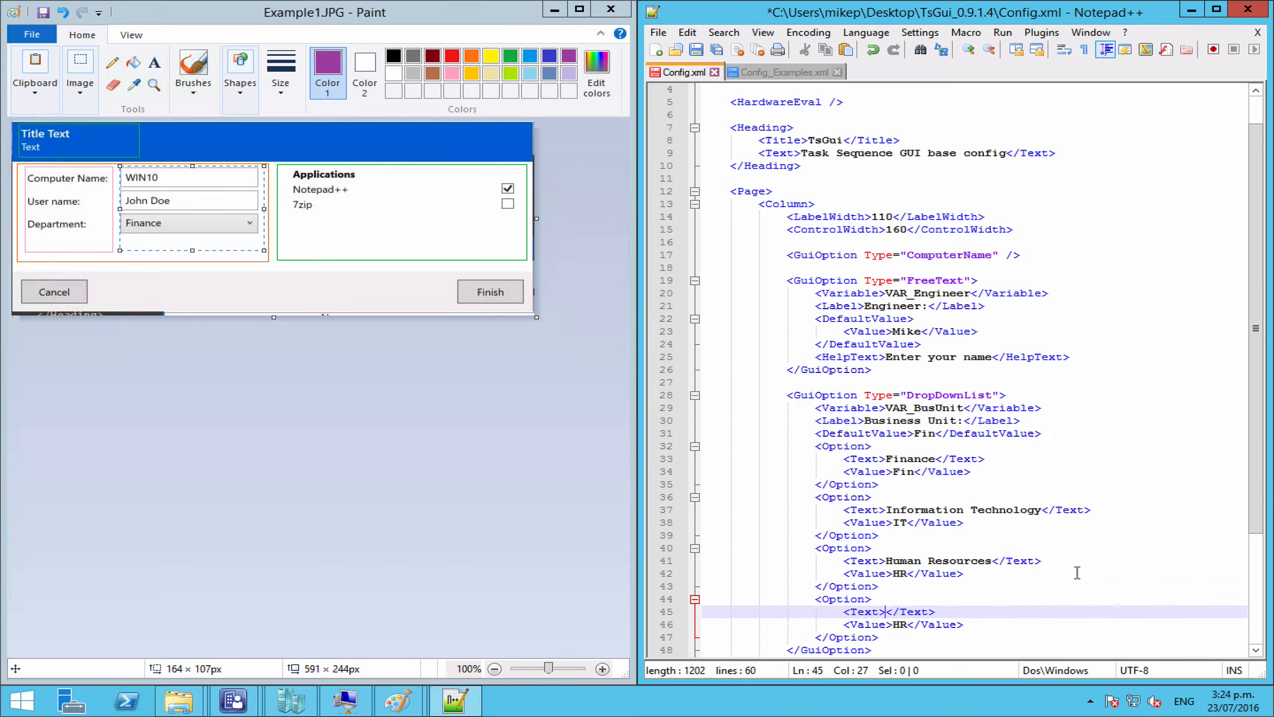
pyautogui.click(907, 624)
pyautogui.press('BackSpace')
pyautogui.press('BackSpace')
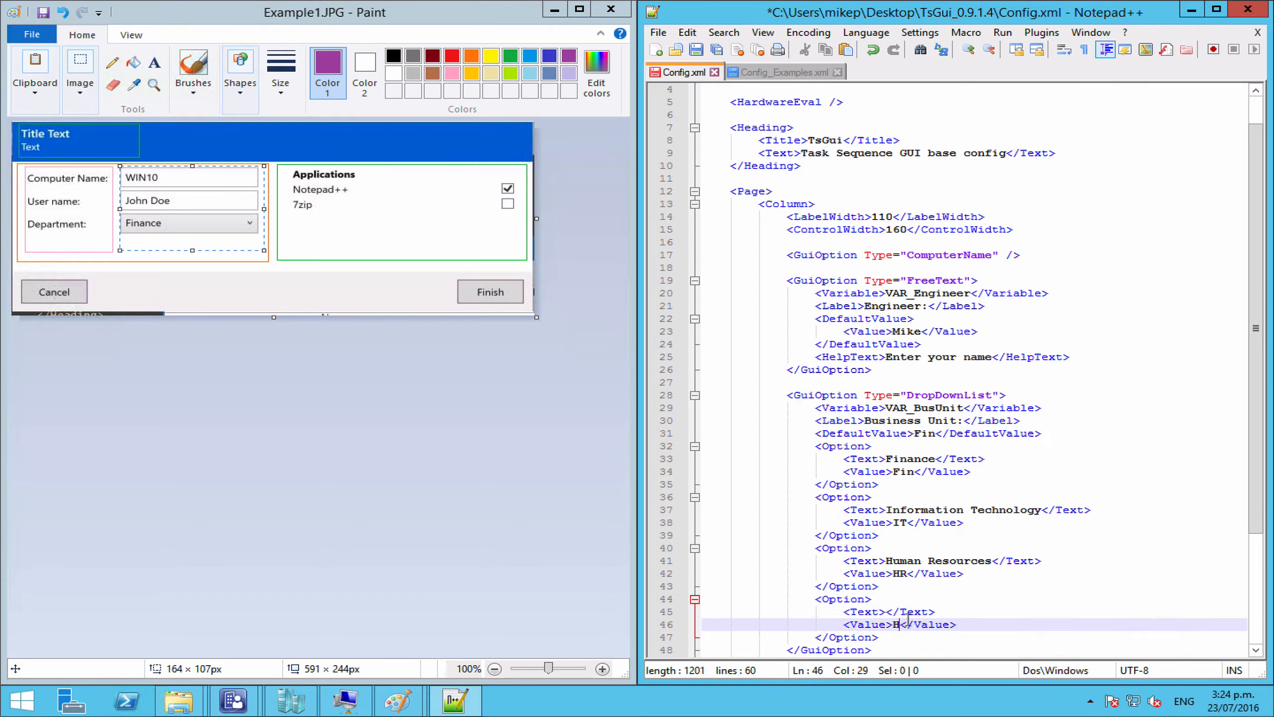
pyautogui.click(886, 612)
pyautogui.write('Payroll')
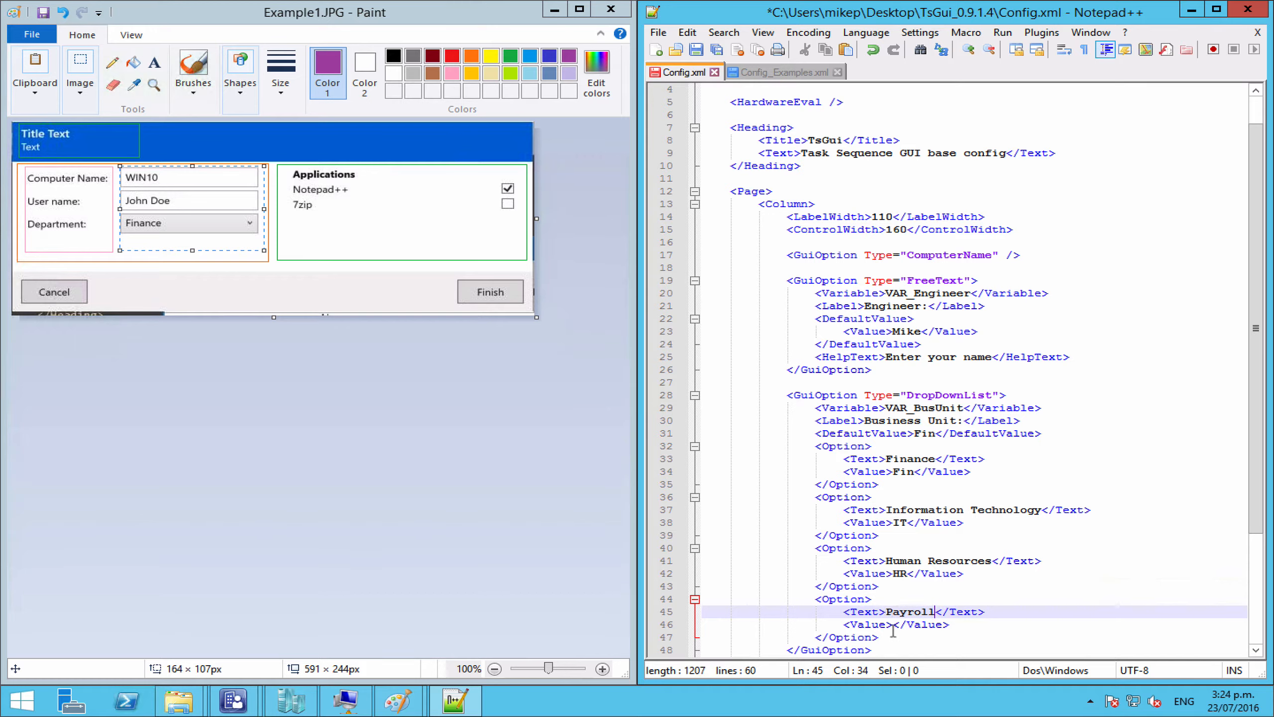
pyautogui.click(893, 625)
pyautogui.write('Pay')
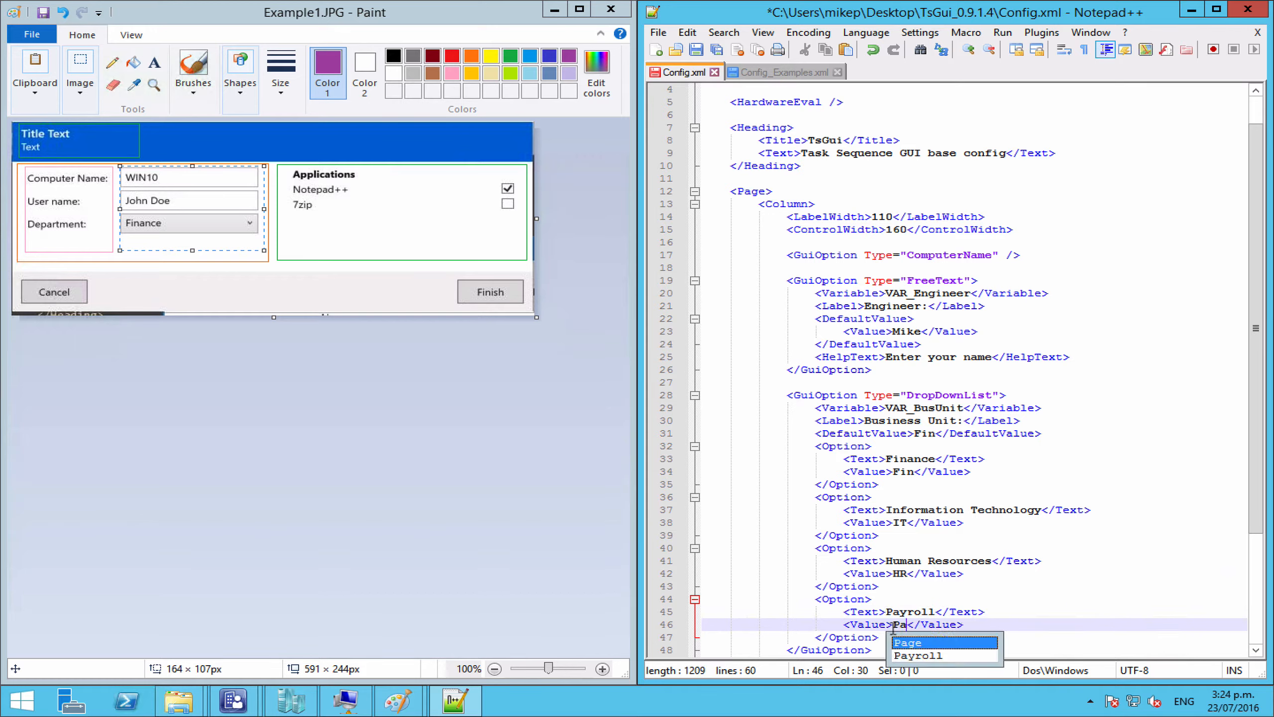
pyautogui.click(867, 624)
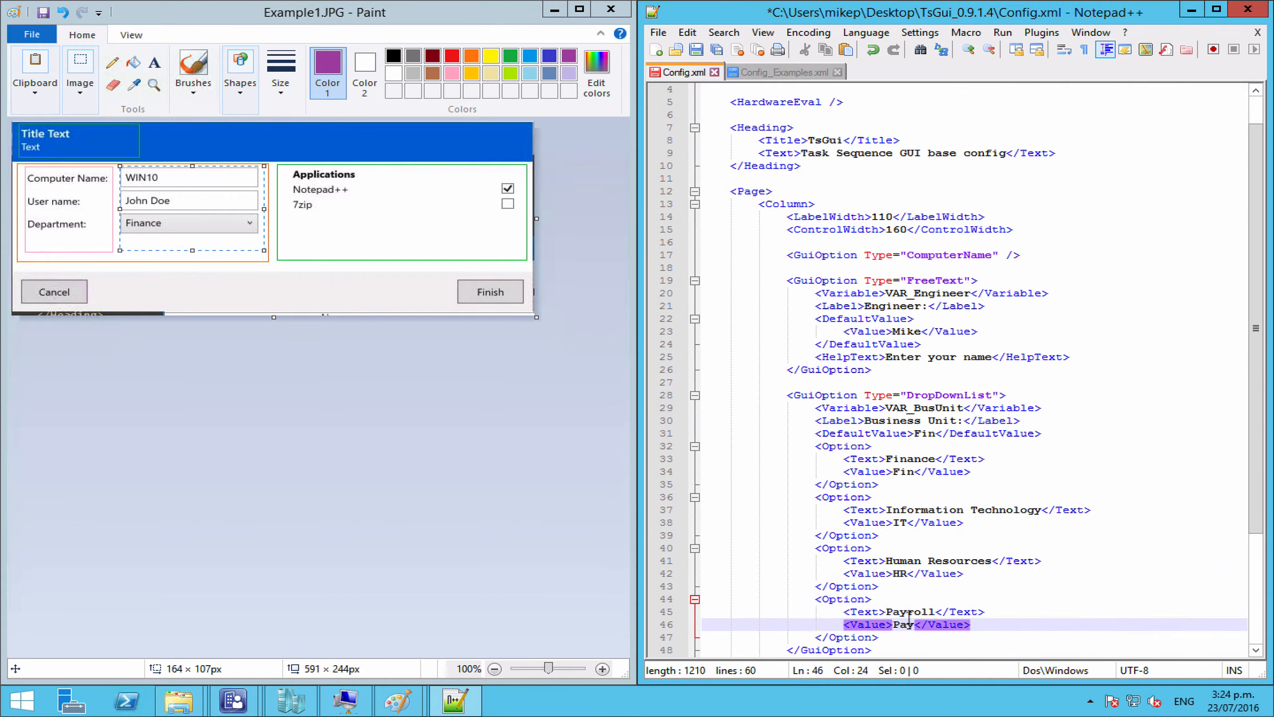
pyautogui.scroll(-3, 888, 620)
pyautogui.scroll(1, 908, 618)
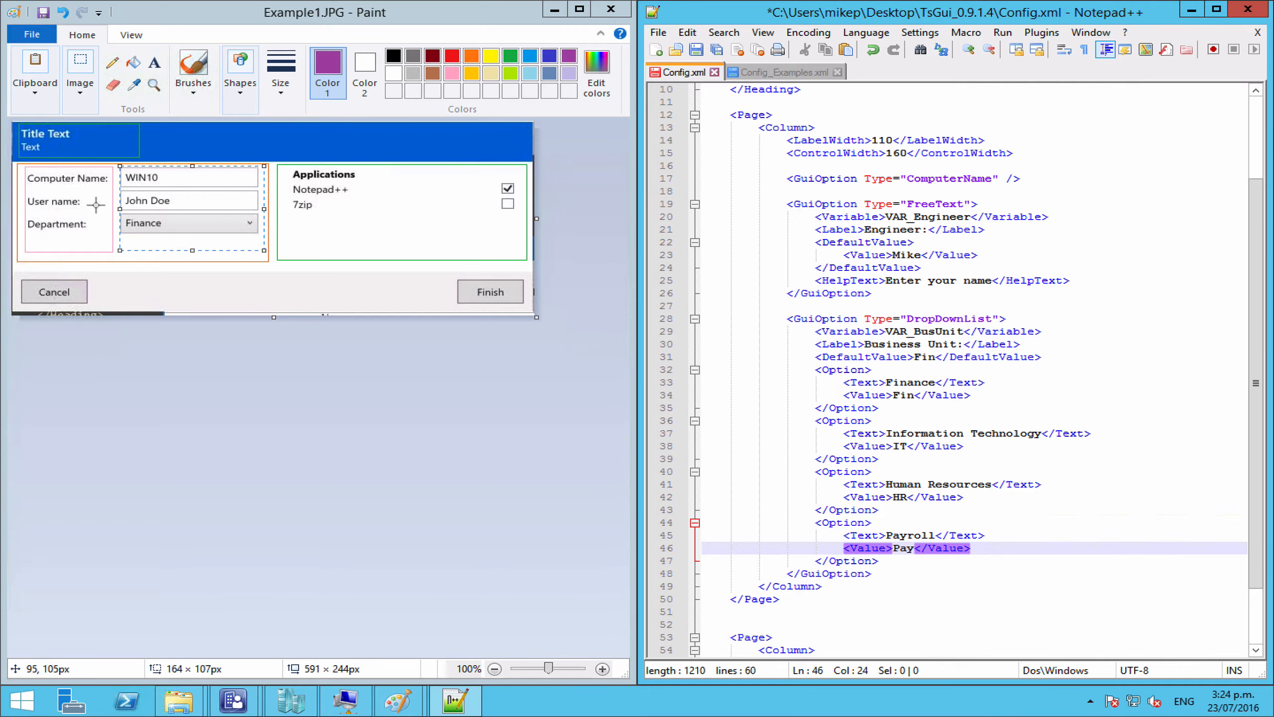
# Step: Select the Applications Heading GuiOption block in Config_Examples.xml
pyautogui.click(952, 565)
pyautogui.scroll(-2, 952, 565)
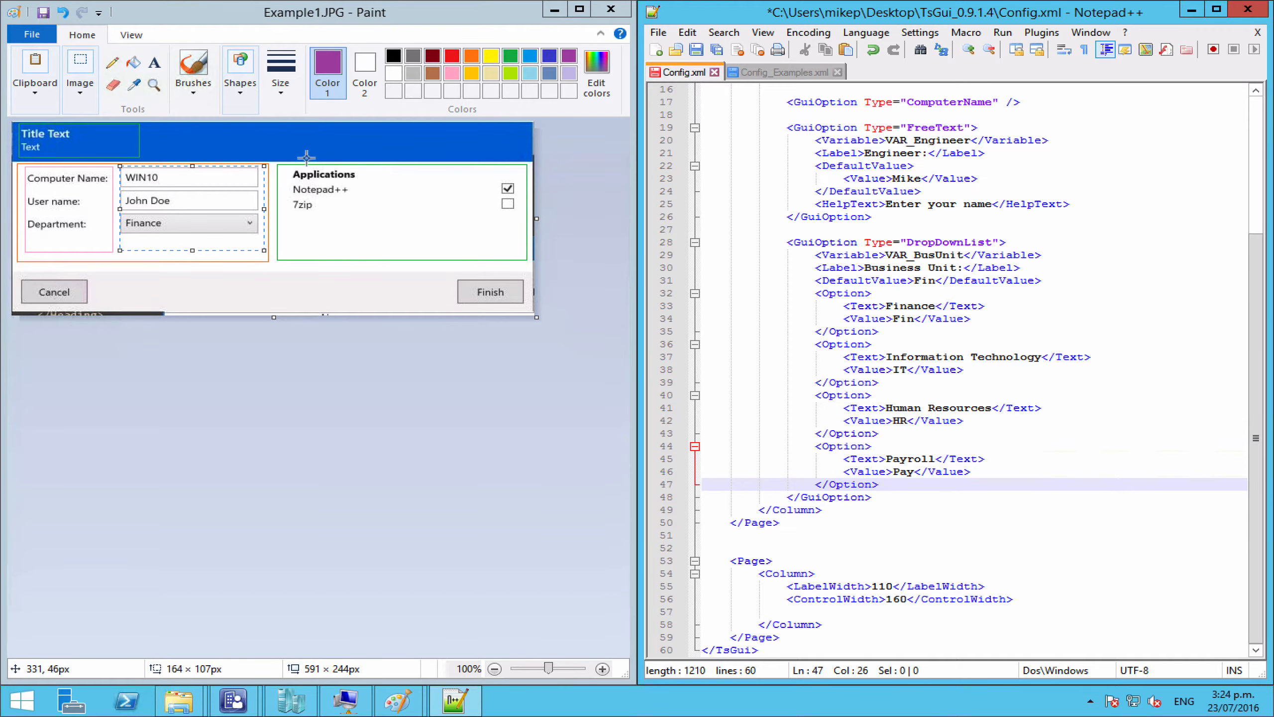
pyautogui.click(779, 71)
pyautogui.scroll(-12, 989, 356)
pyautogui.scroll(-3, 988, 356)
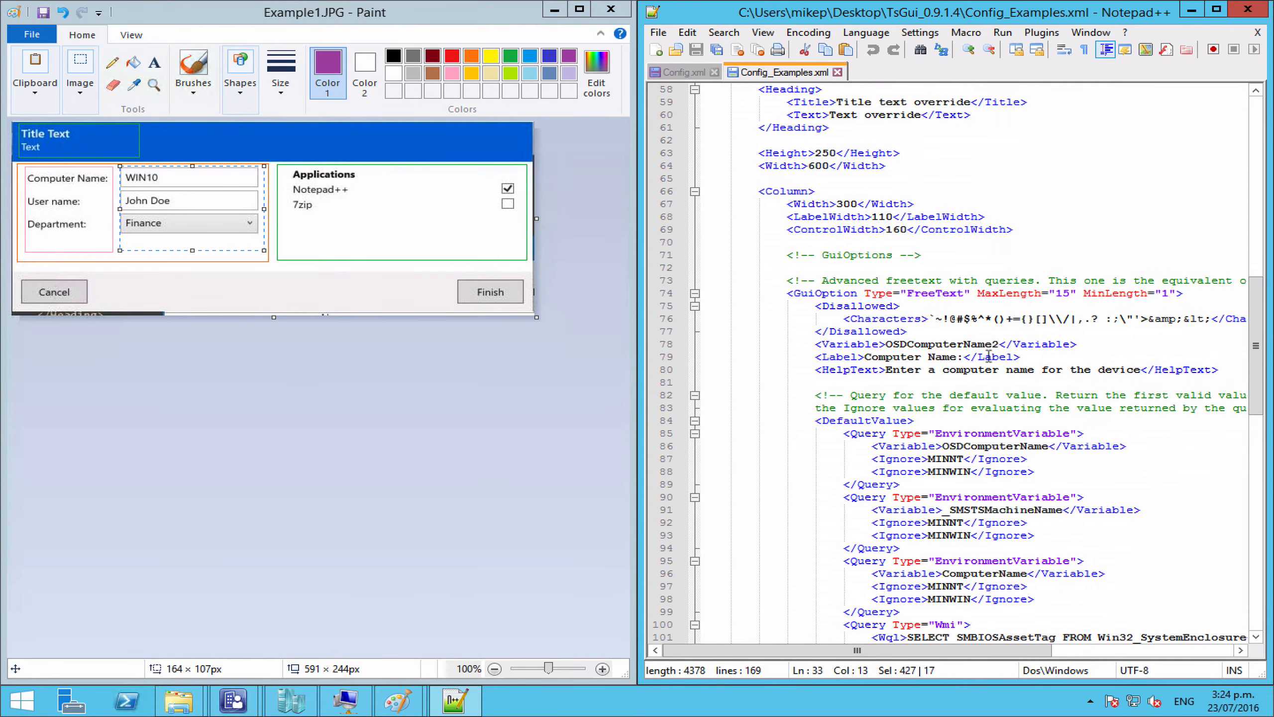
pyautogui.scroll(-10, 988, 356)
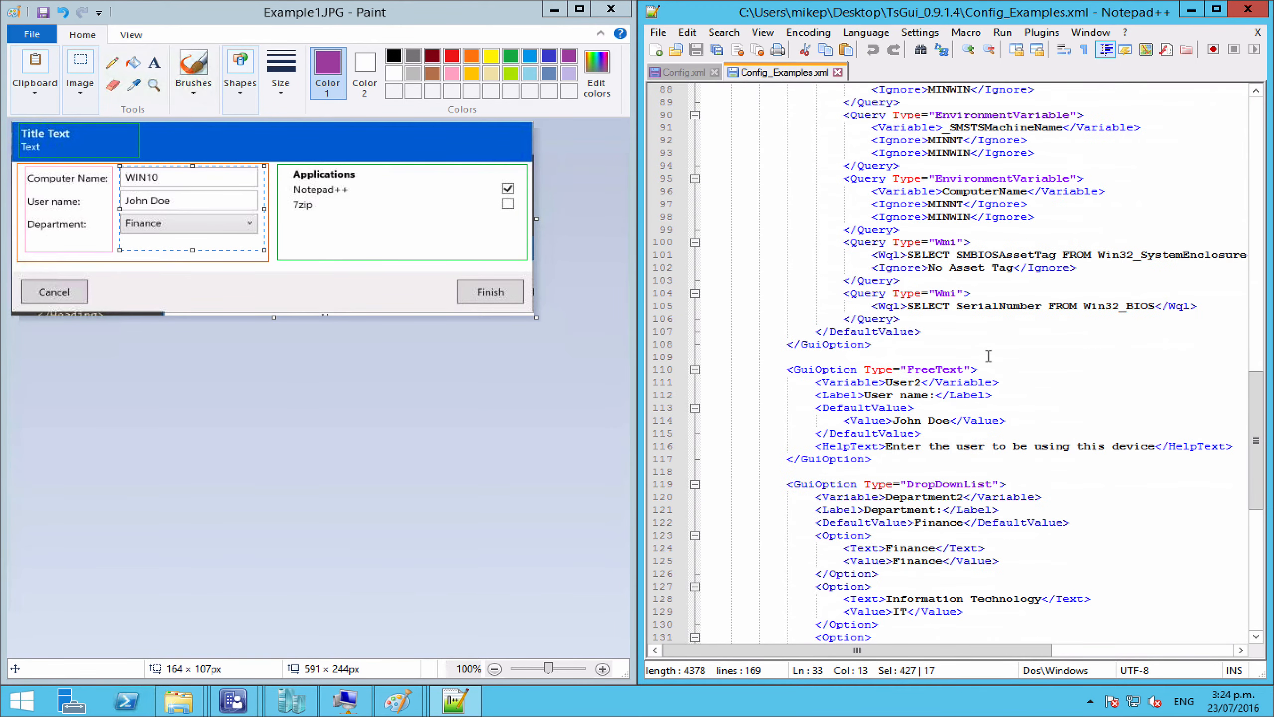
pyautogui.scroll(-8, 989, 357)
pyautogui.scroll(-2, 989, 356)
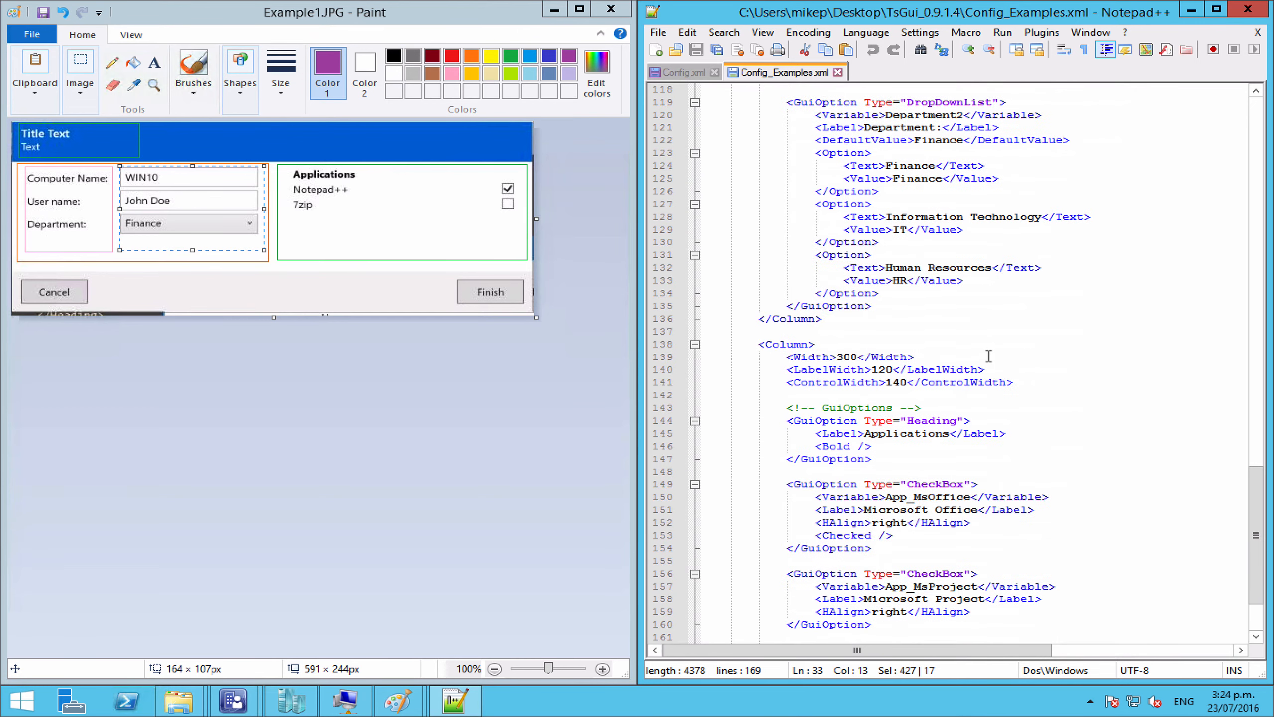
pyautogui.click(886, 460)
pyautogui.moveTo(886, 460); pyautogui.dragTo(788, 423)
pyautogui.hotkey('ctrl', 'c')
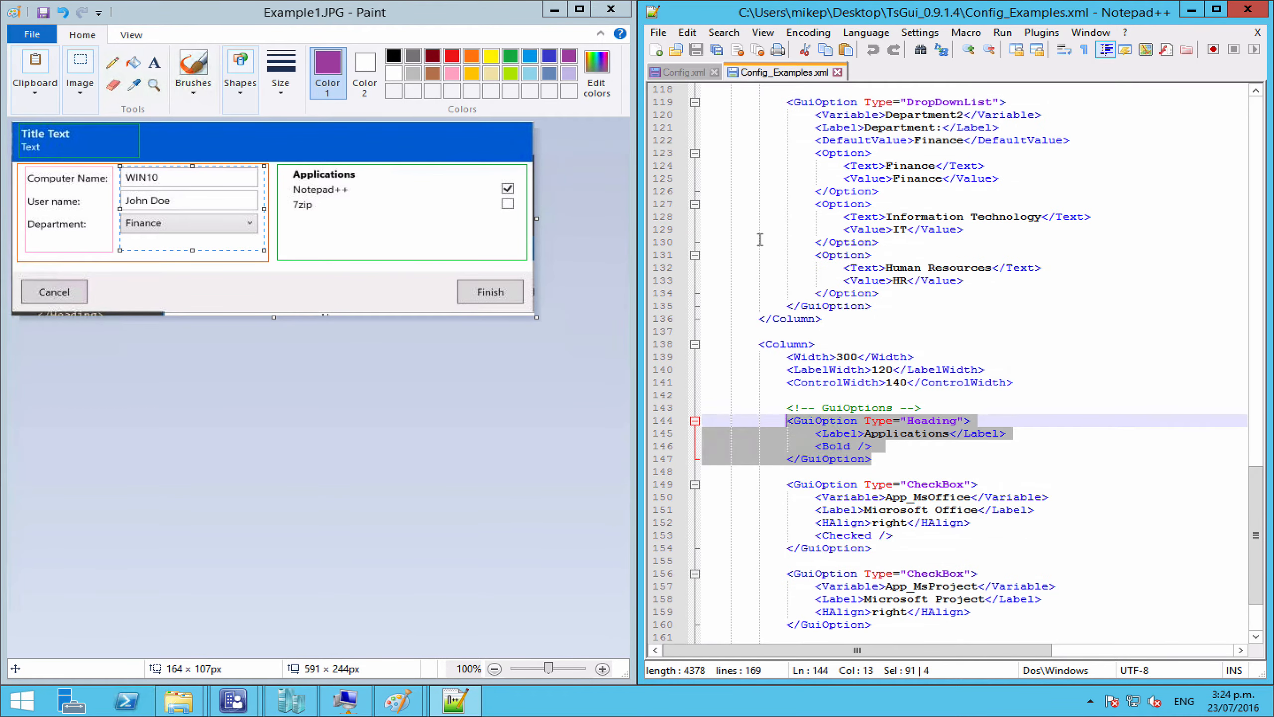
# Step: Paste the Heading block on a new line inside the second page's Column in Config.xml
pyautogui.click(683, 71)
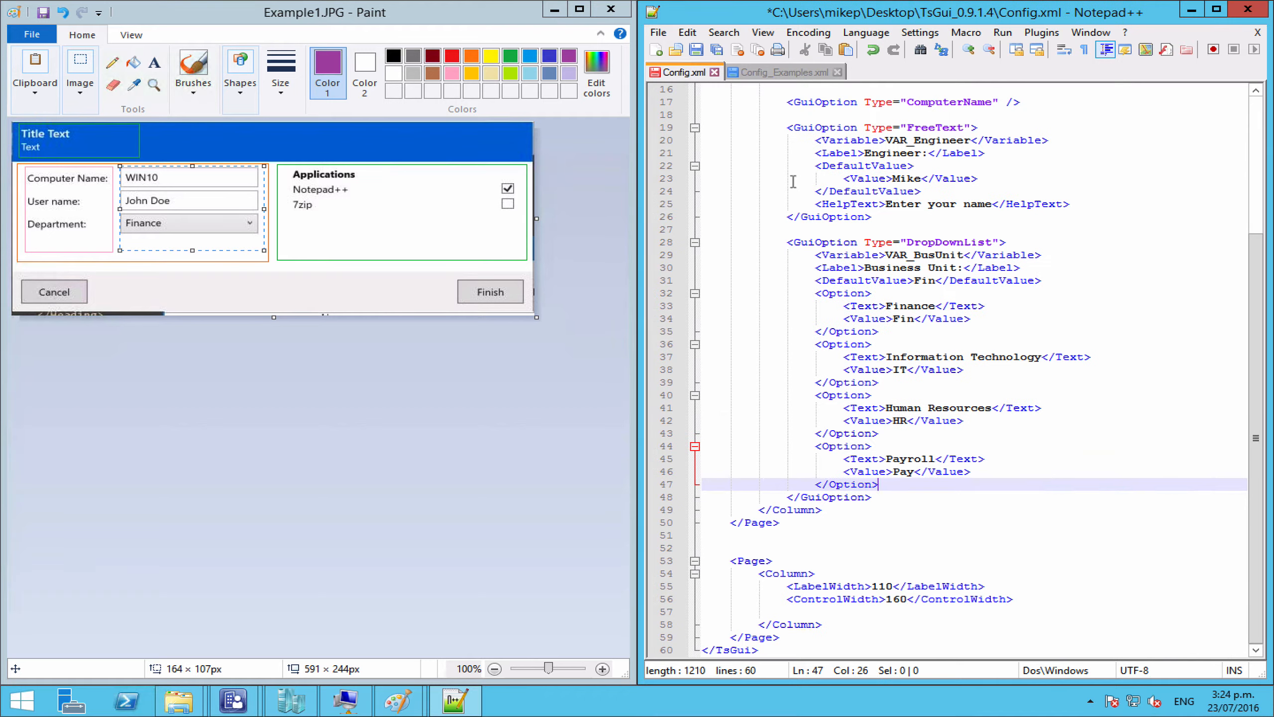
pyautogui.click(836, 610)
pyautogui.press('Return')
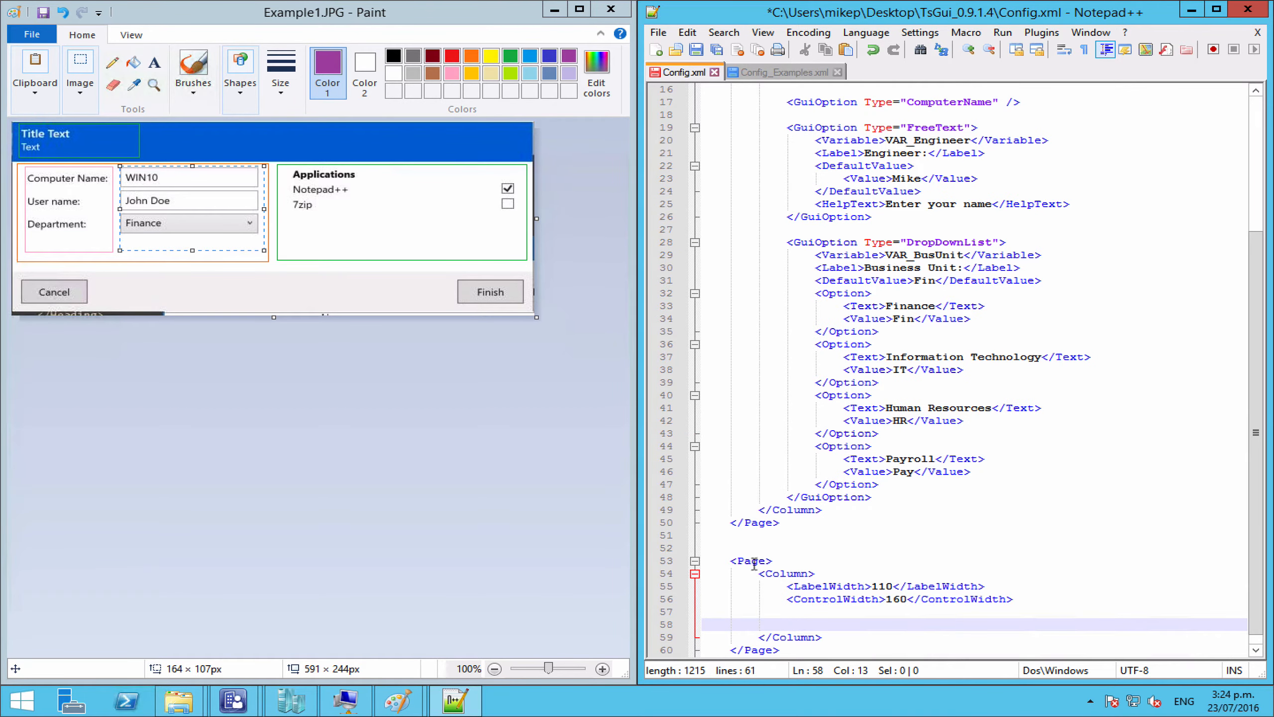
pyautogui.click(754, 562)
pyautogui.click(779, 578)
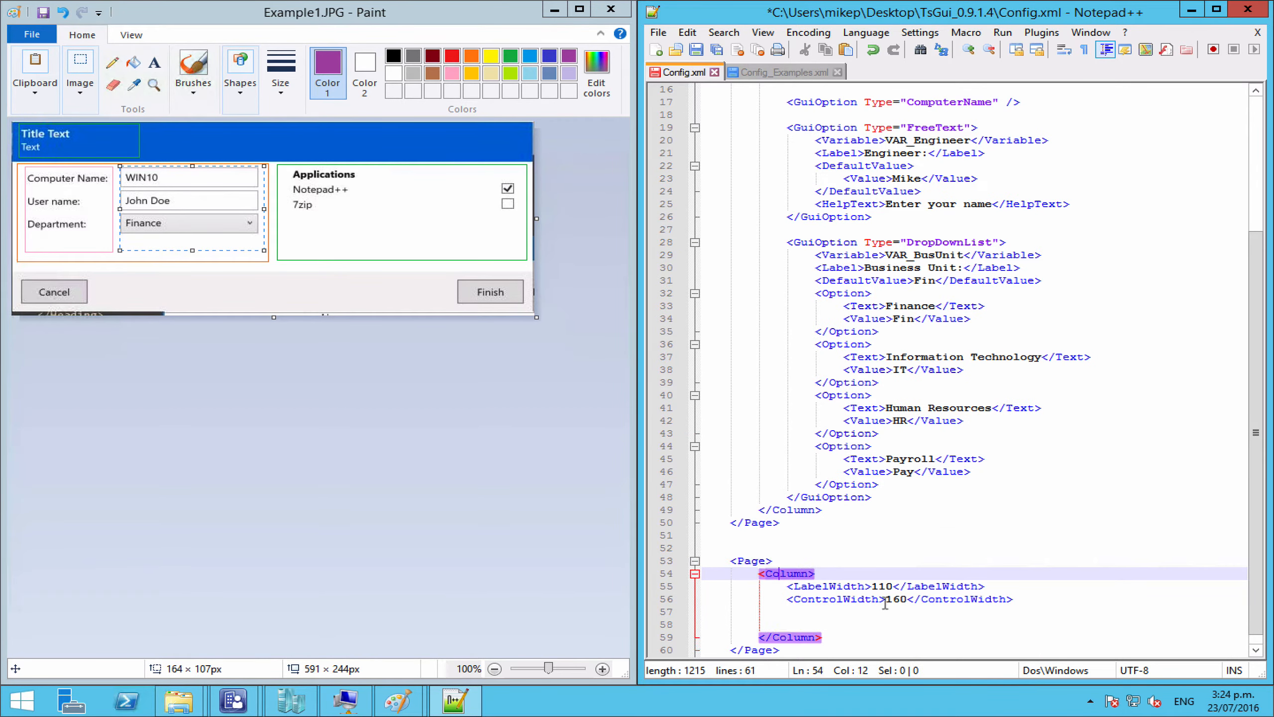
pyautogui.scroll(-1, 883, 603)
pyautogui.click(804, 605)
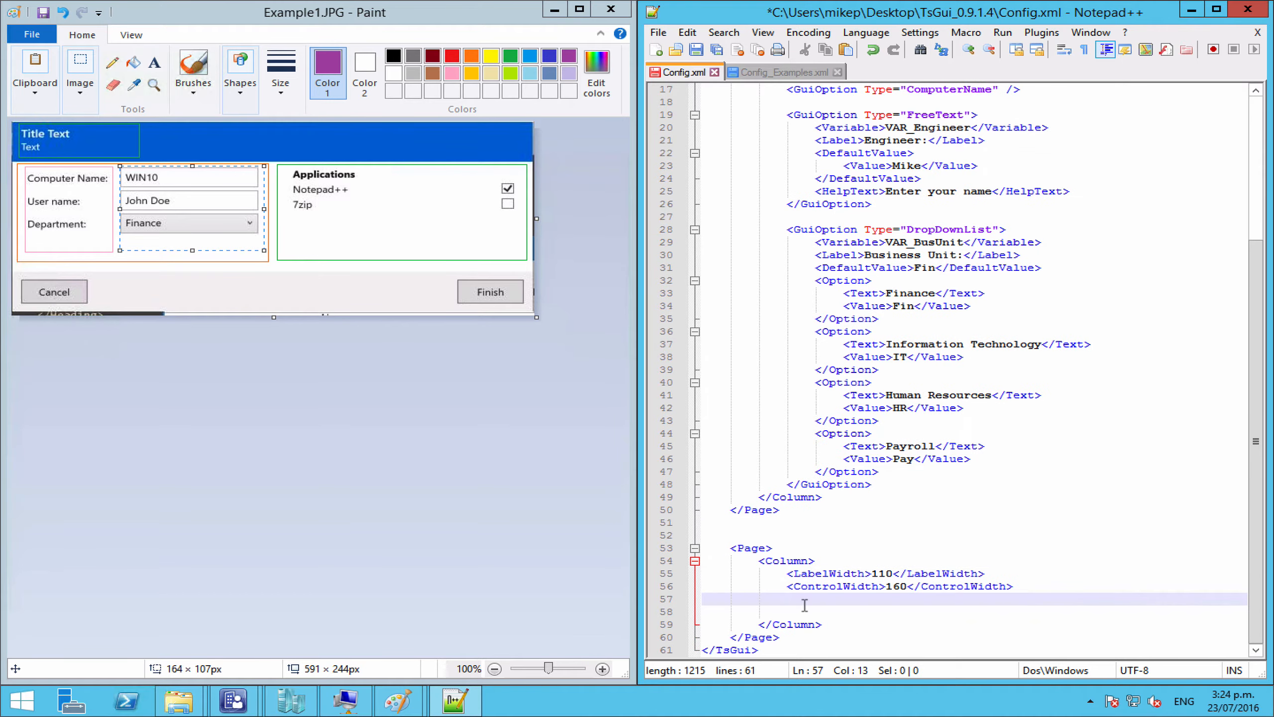
pyautogui.press('Down')
pyautogui.hotkey('ctrl', 'v')
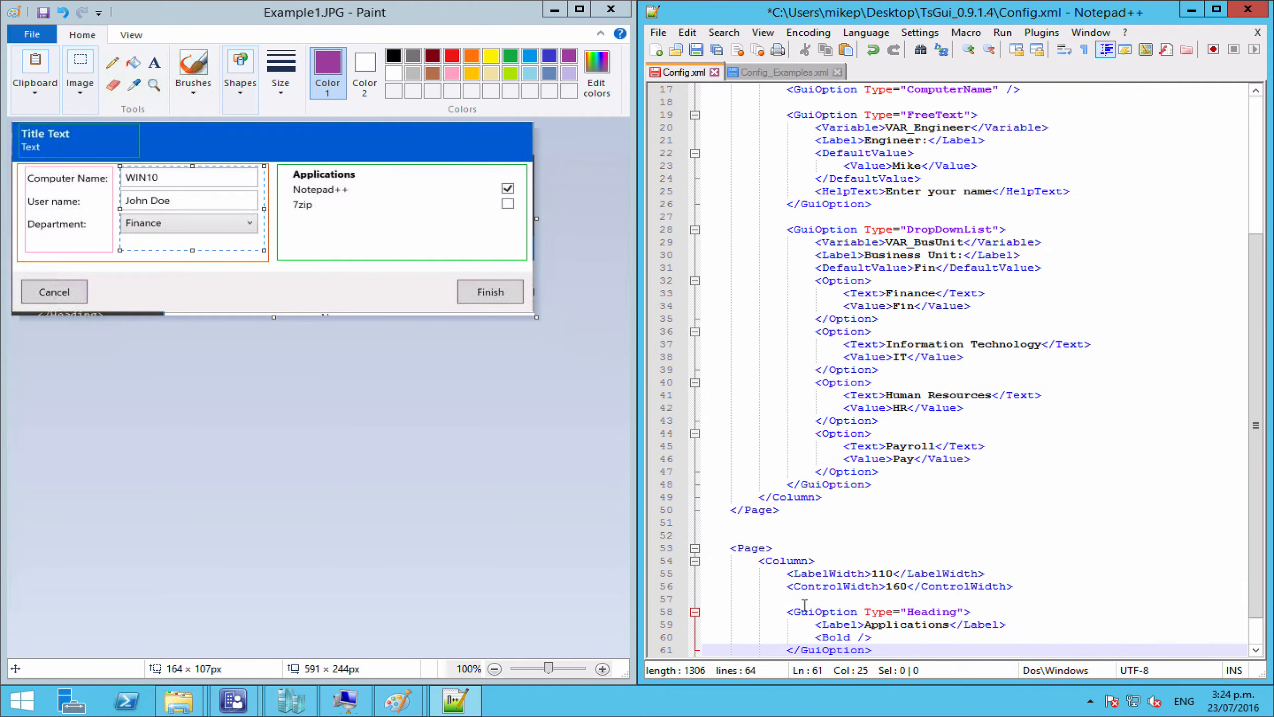
pyautogui.scroll(-1, 978, 567)
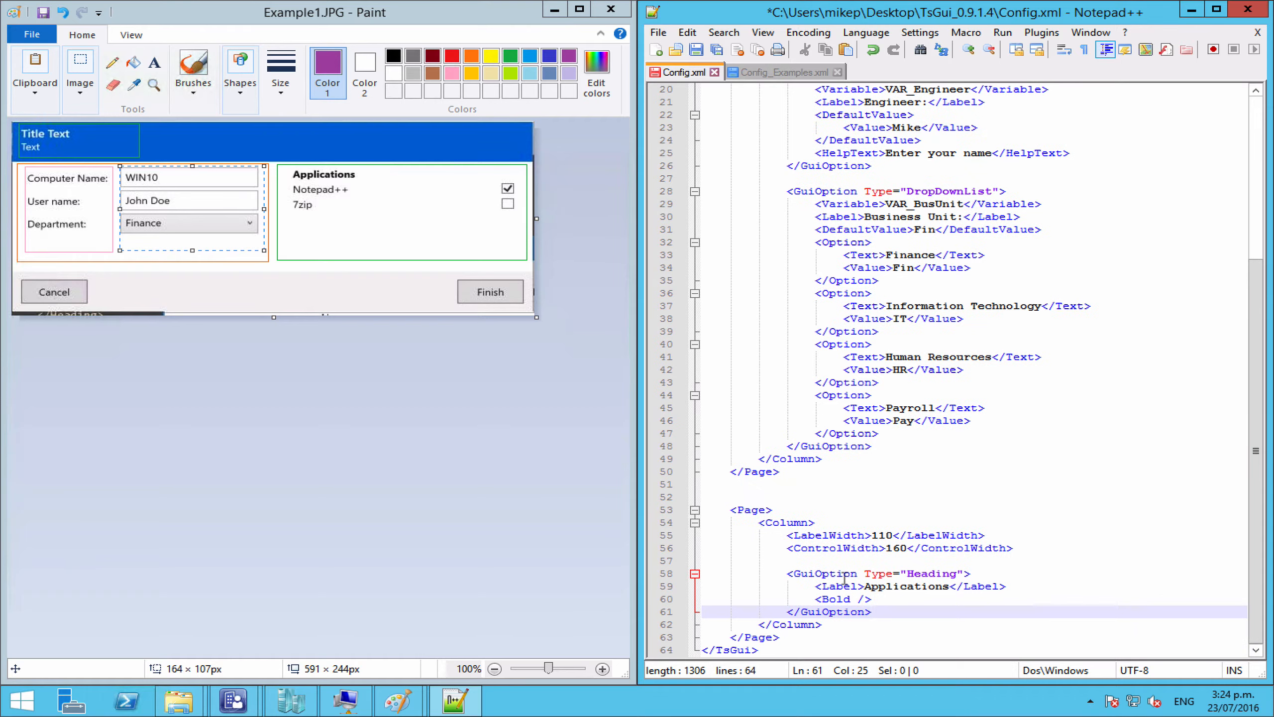
# Step: Change the heading label to Optional Apps and add blank lines after the block
pyautogui.doubleClick(902, 585)
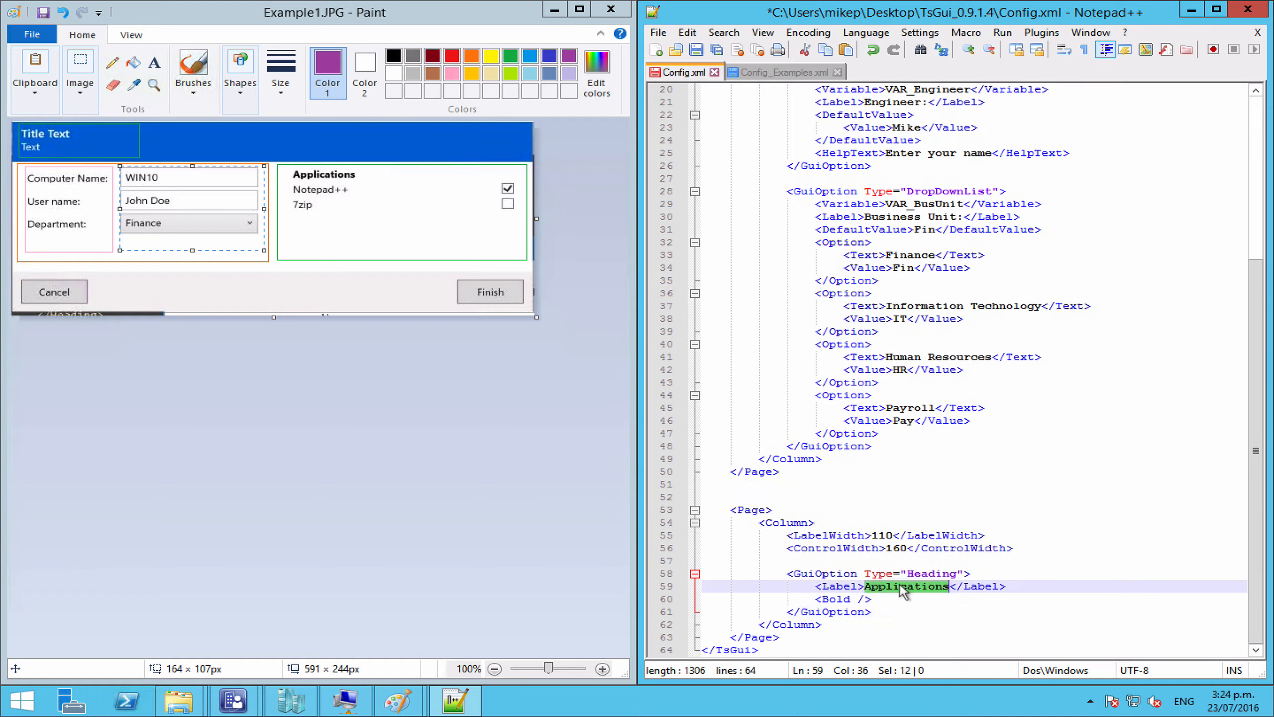
pyautogui.press('Delete')
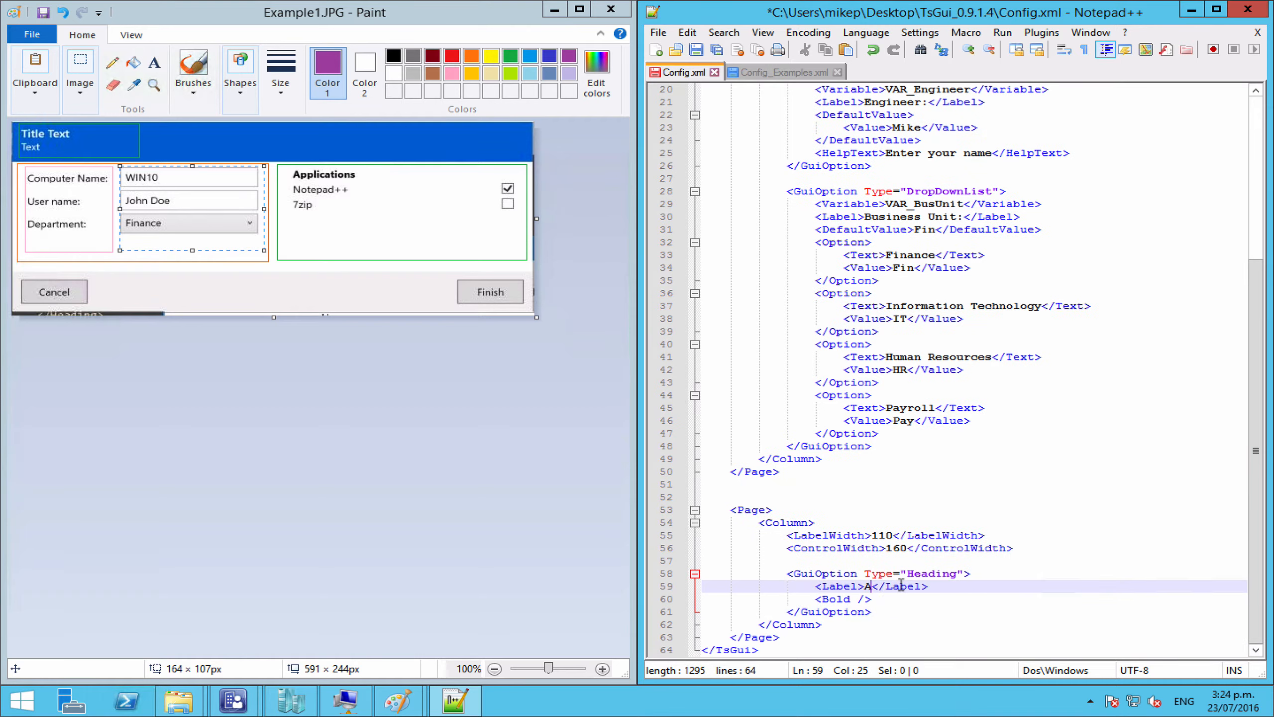
pyautogui.write('Optional Apps')
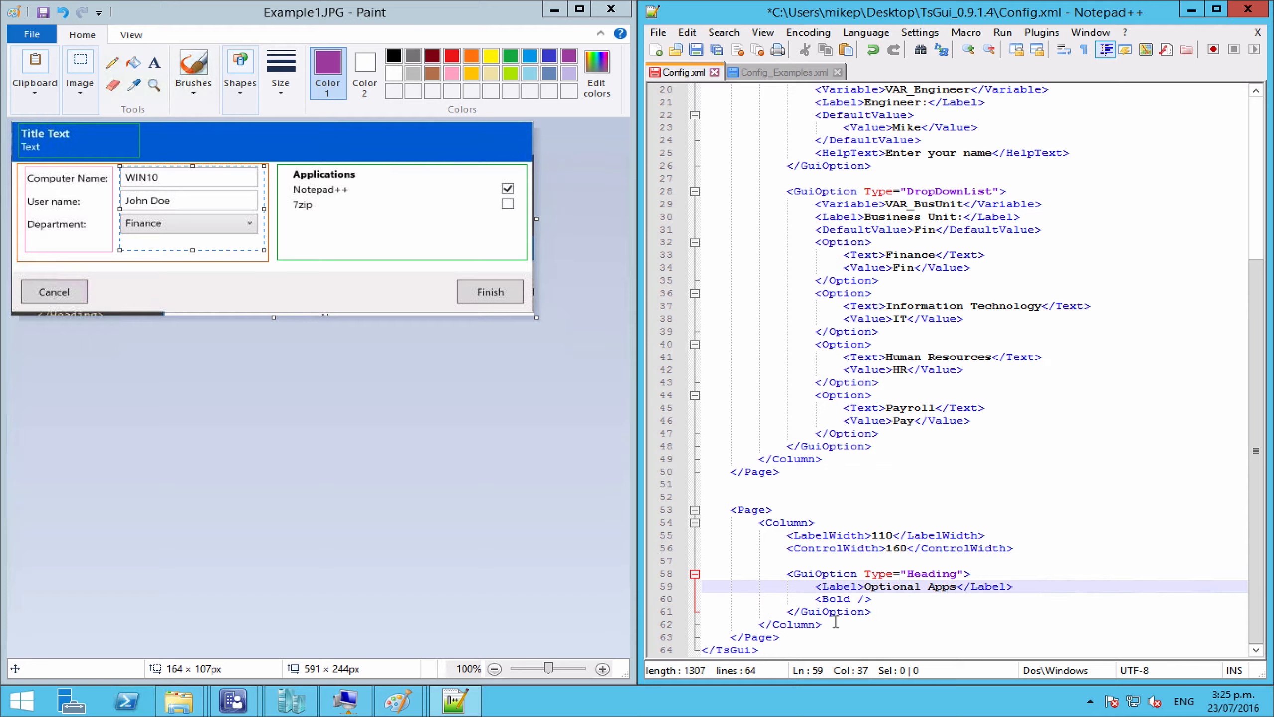
pyautogui.doubleClick(838, 599)
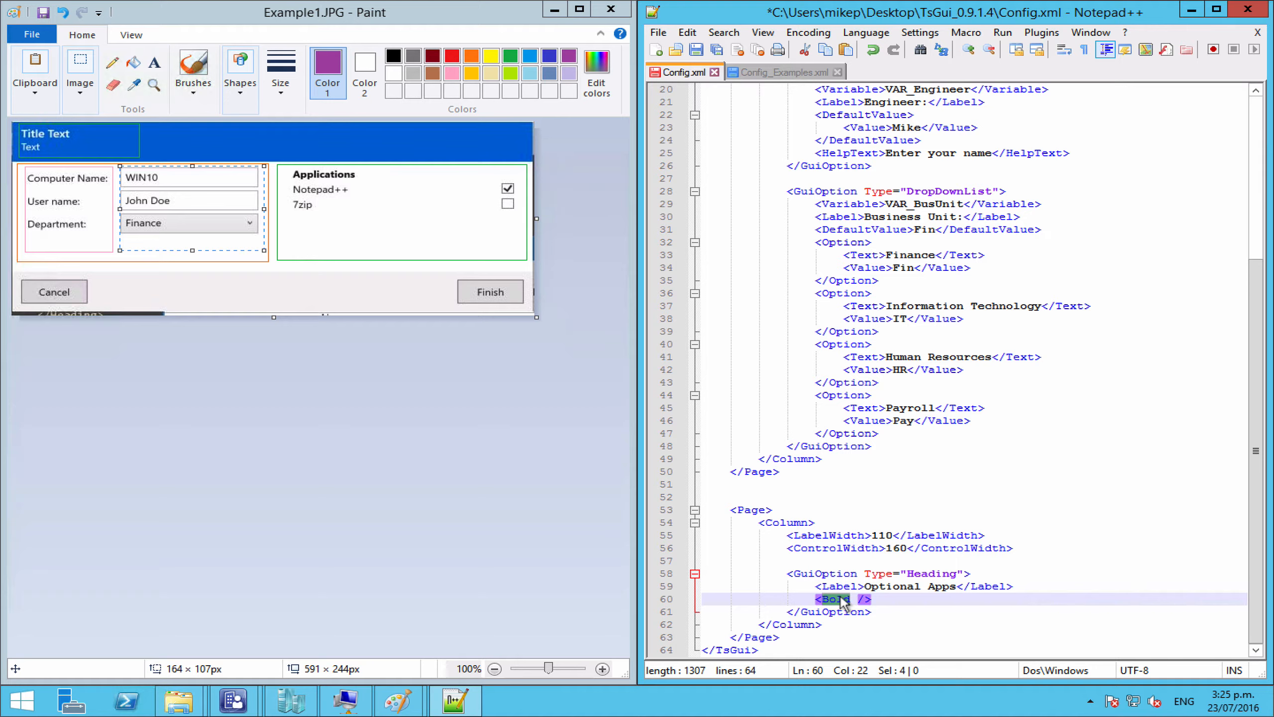
pyautogui.click(898, 608)
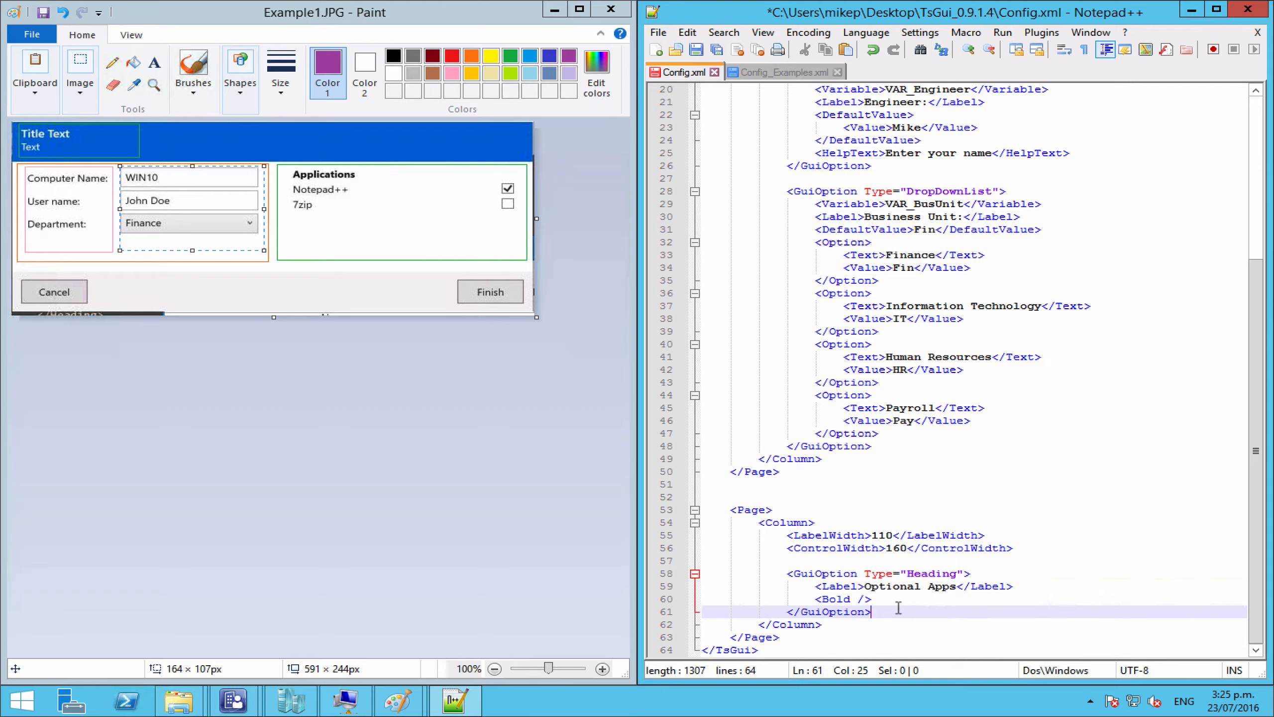
pyautogui.press('Return')
pyautogui.press('Return')
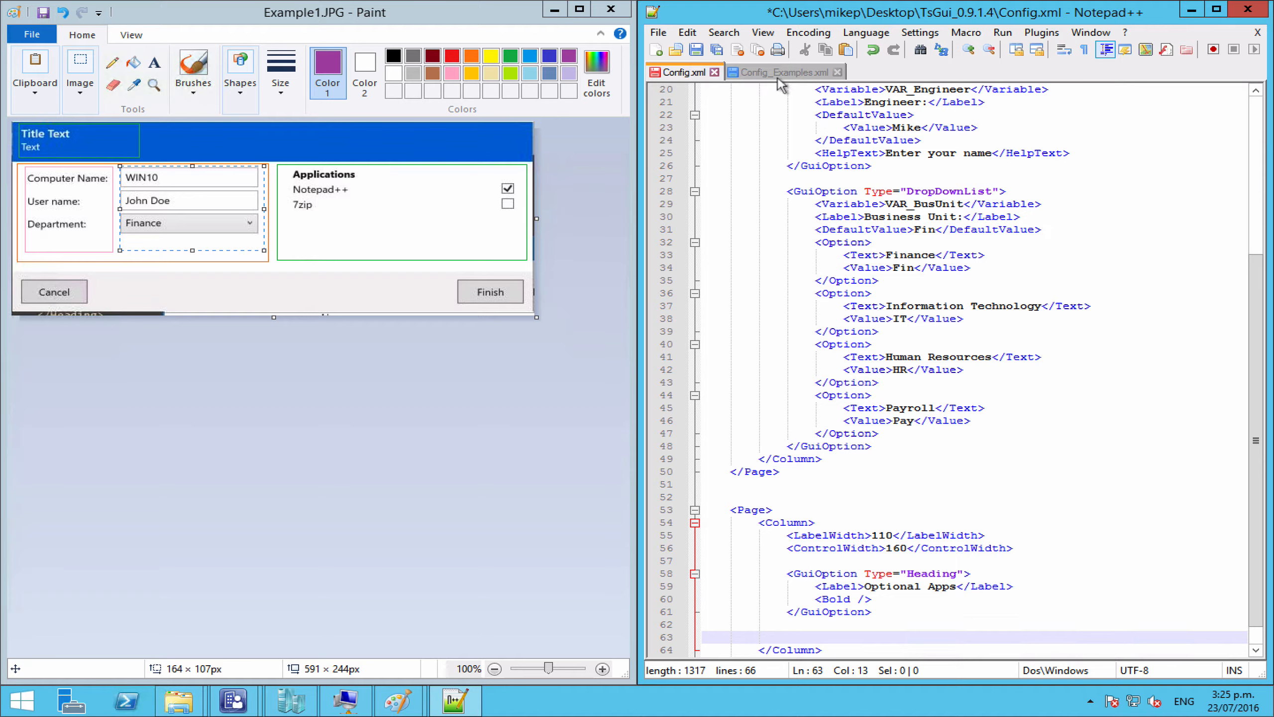
# Step: Copy the Microsoft Office CheckBox block from Config_Examples.xml under the Optional Apps heading
pyautogui.click(777, 76)
pyautogui.scroll(-1, 1029, 361)
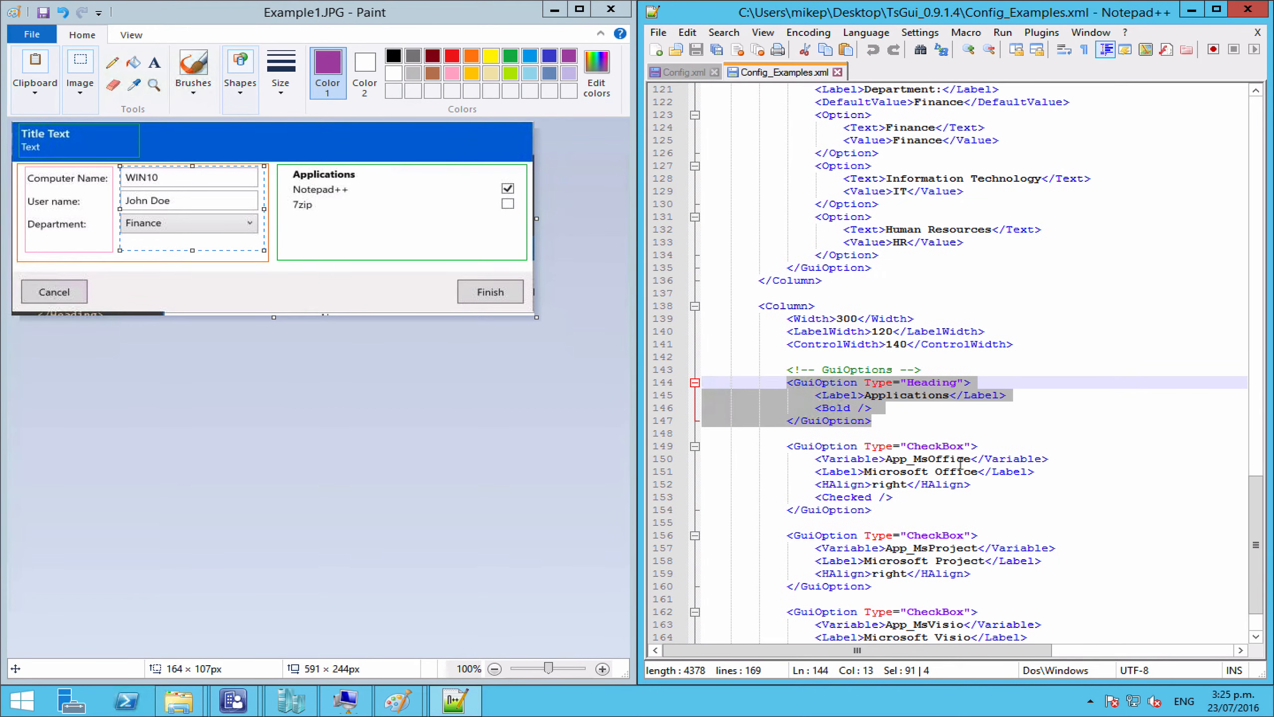
pyautogui.moveTo(879, 510); pyautogui.dragTo(788, 445)
pyautogui.hotkey('ctrl', 'c')
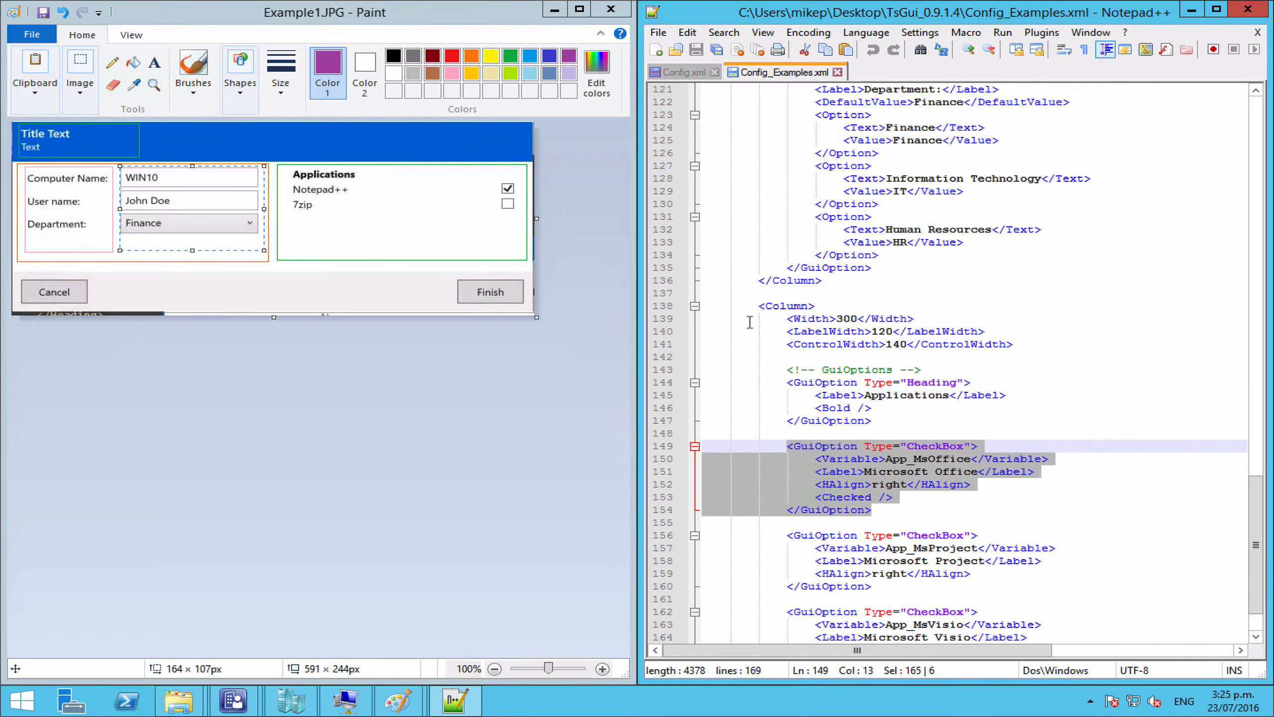
pyautogui.click(682, 73)
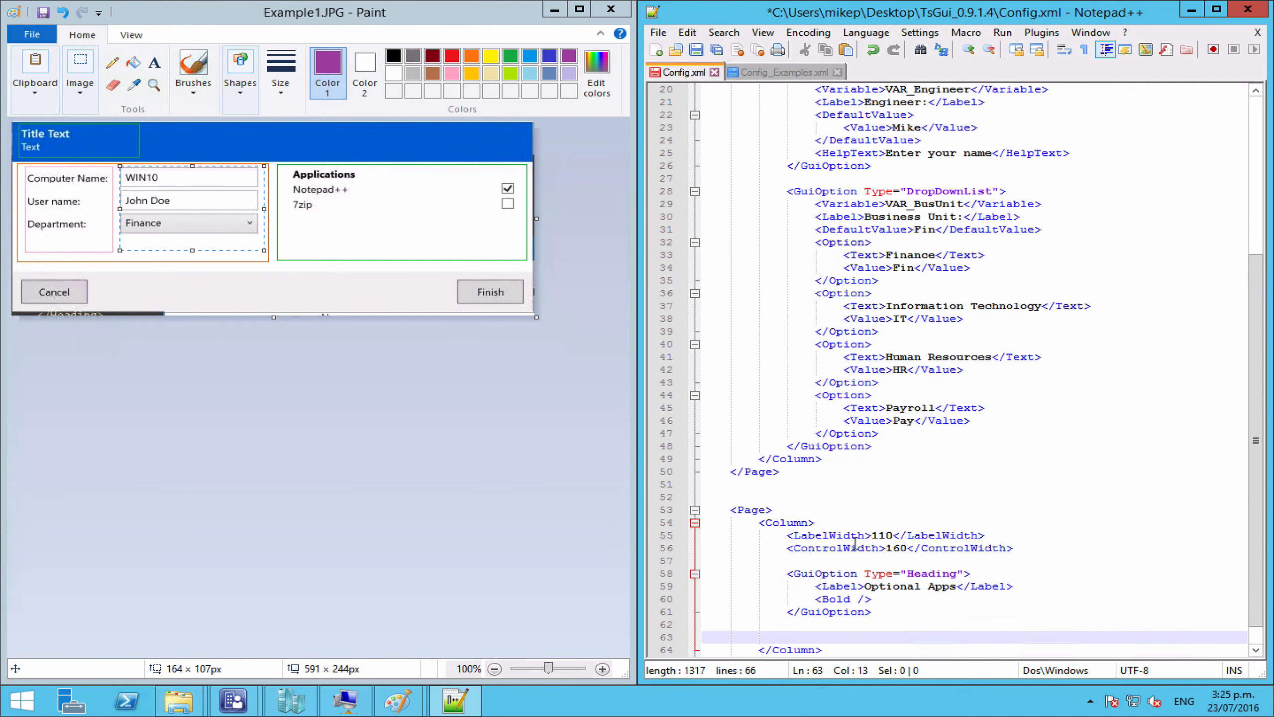
pyautogui.hotkey('ctrl', 'v')
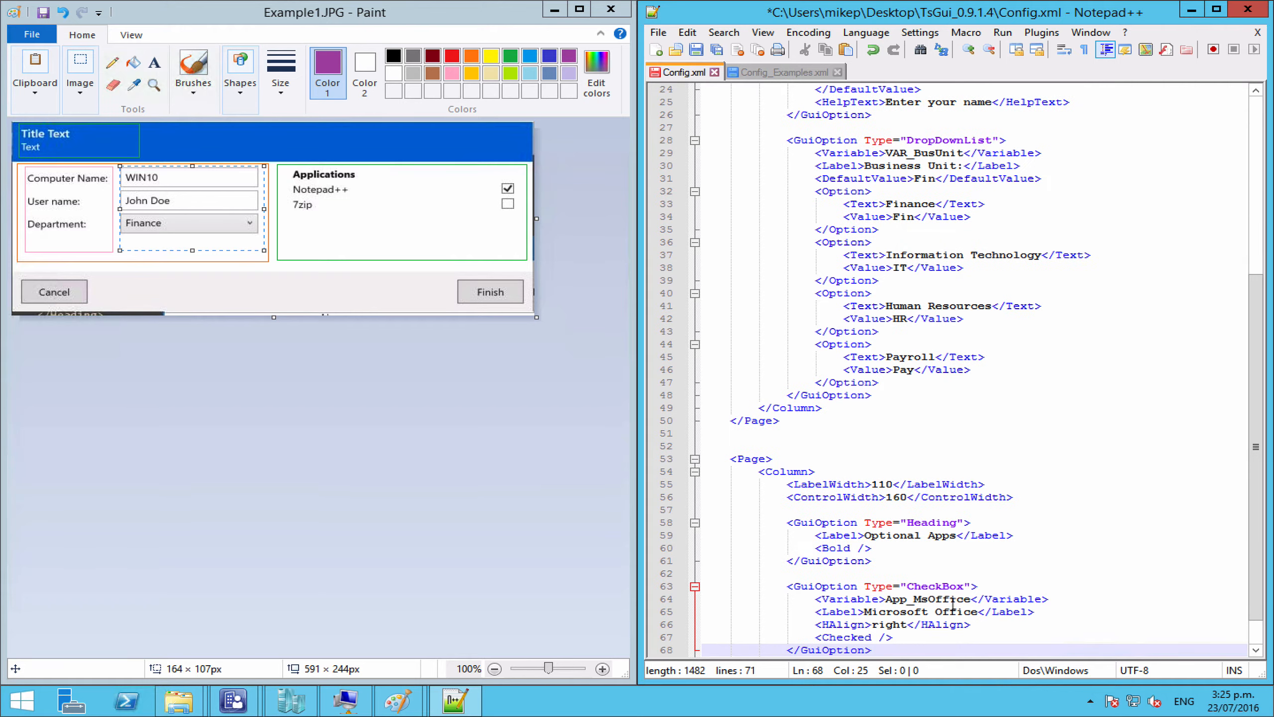
# Step: Change the pasted checkbox's variable to VAR_NotepadPP and label to Notepad++
pyautogui.click(971, 600)
pyautogui.moveTo(972, 600); pyautogui.dragTo(888, 602)
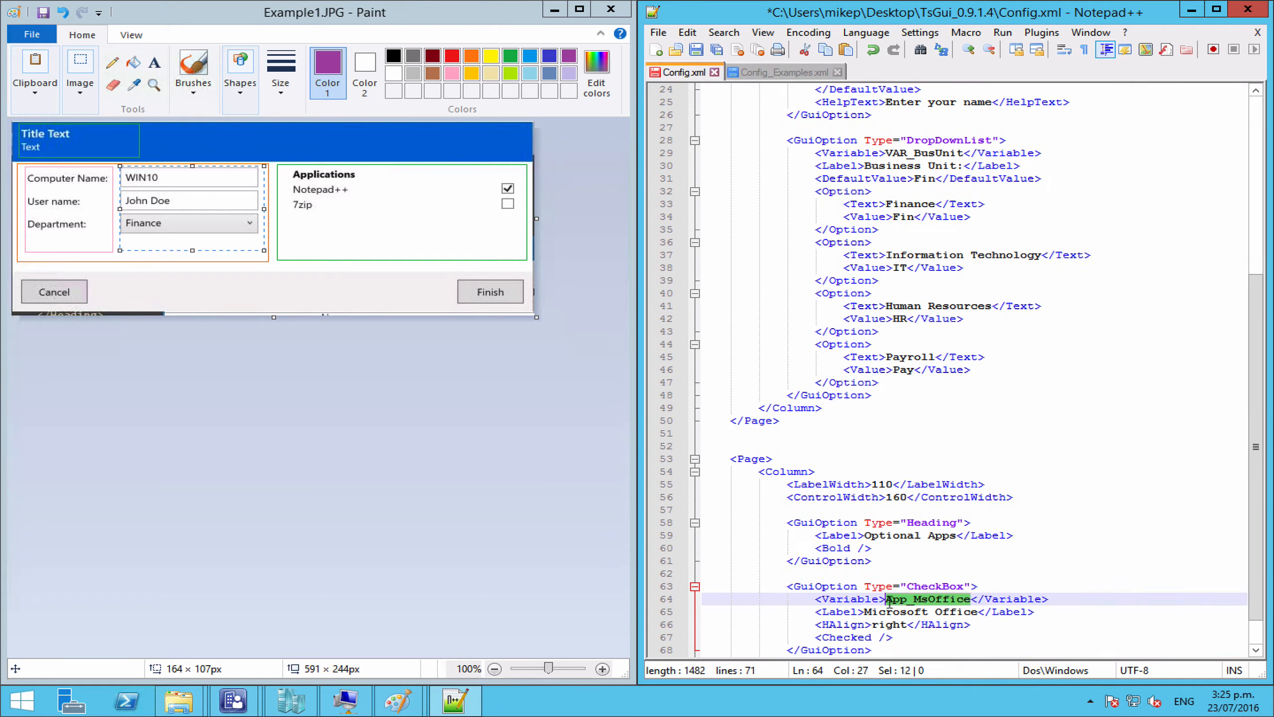
pyautogui.press('Delete')
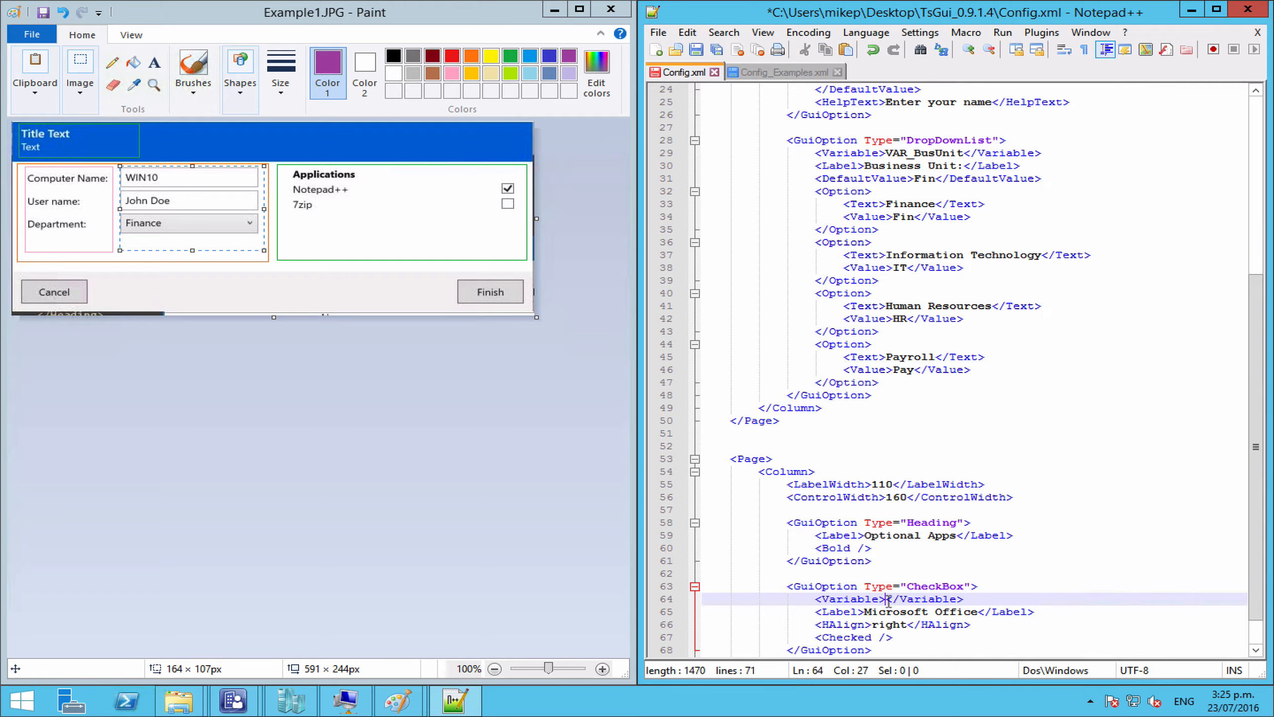
pyautogui.write('VAR')
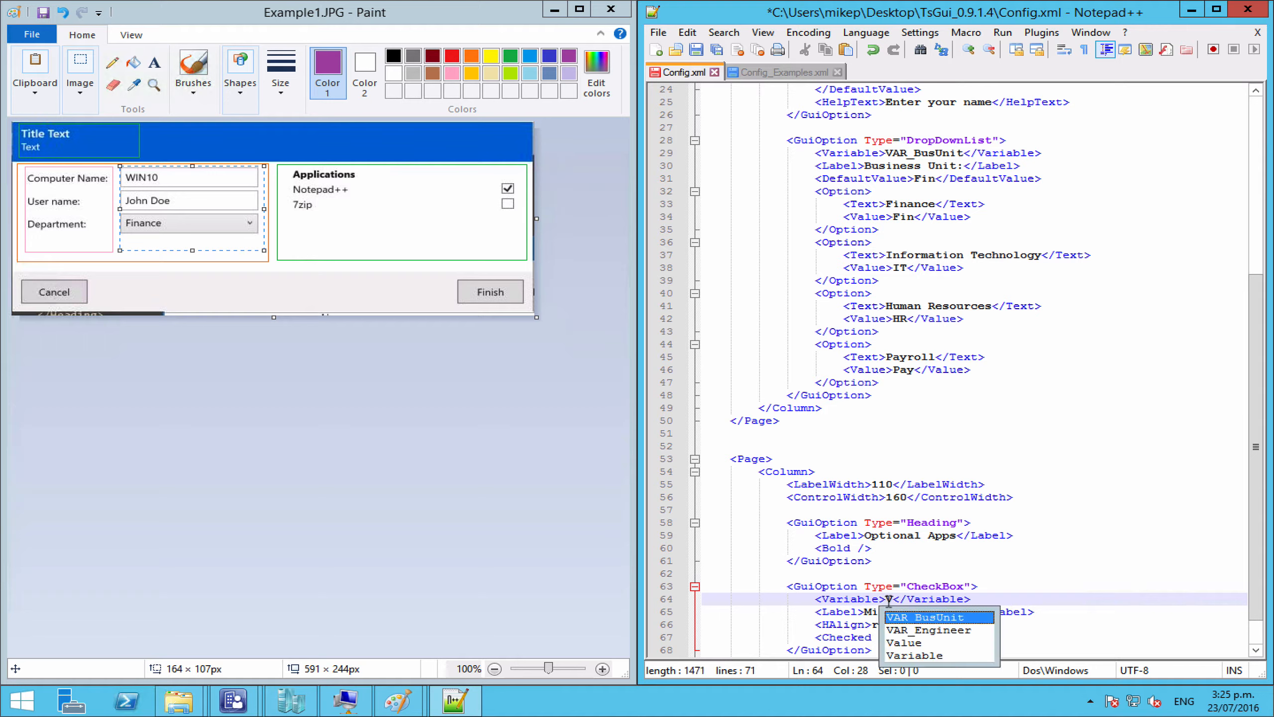
pyautogui.write('_Note')
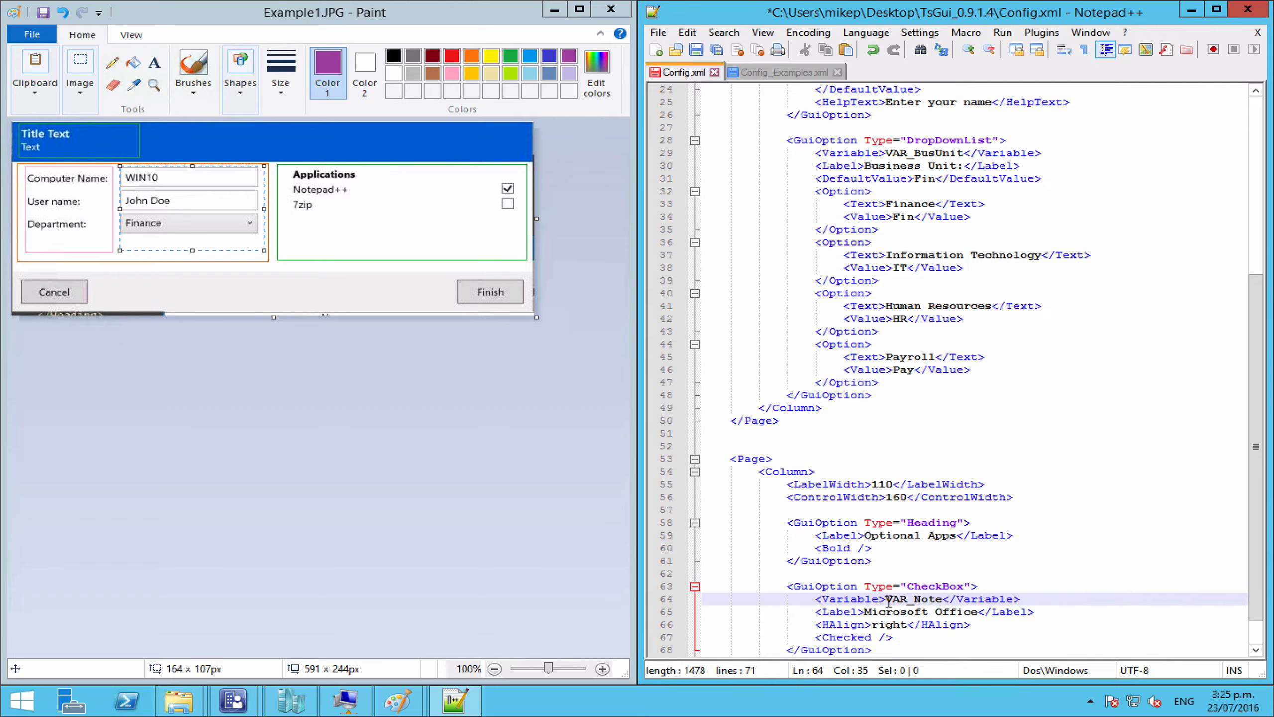
pyautogui.write('padPP')
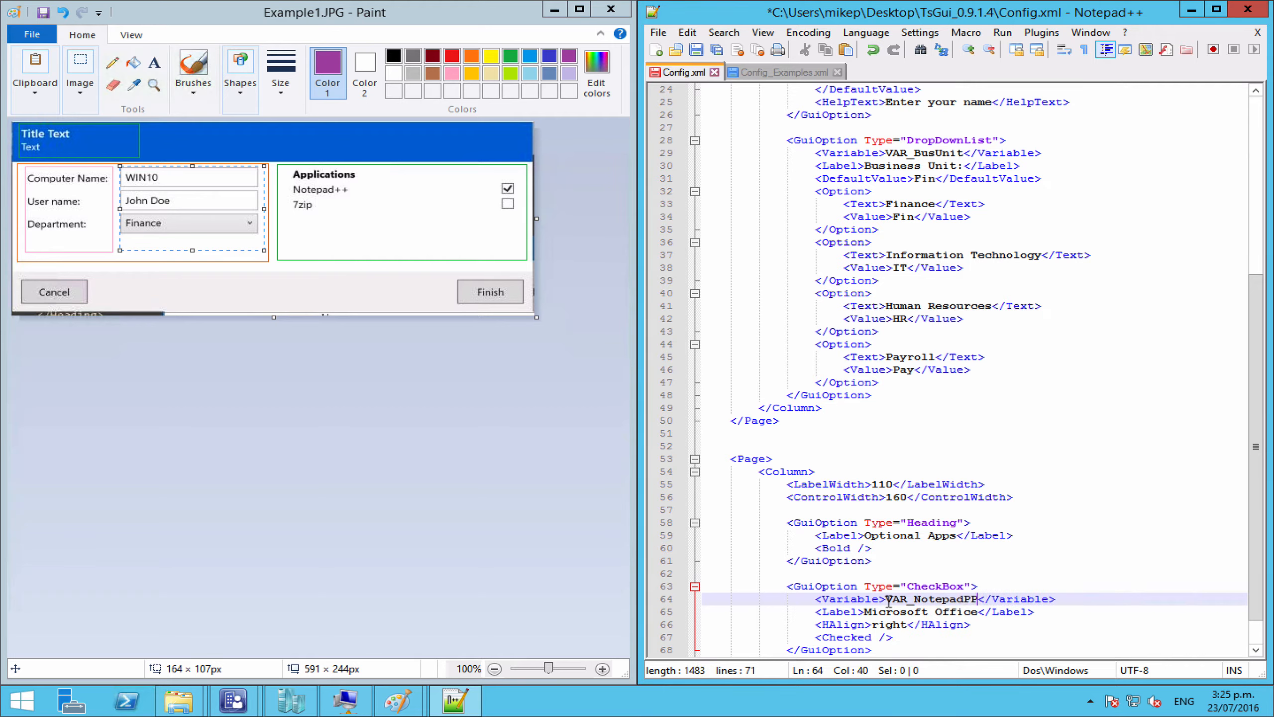
pyautogui.moveTo(864, 611); pyautogui.dragTo(981, 611)
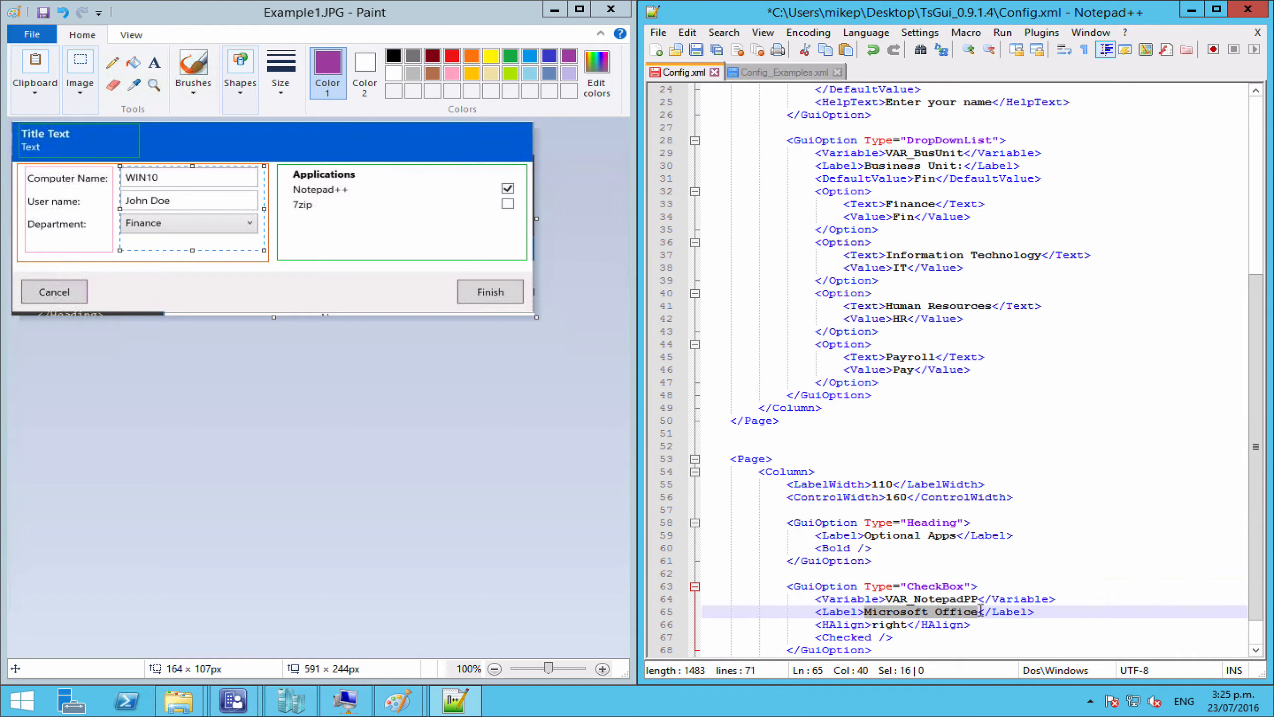
pyautogui.write('Notepad')
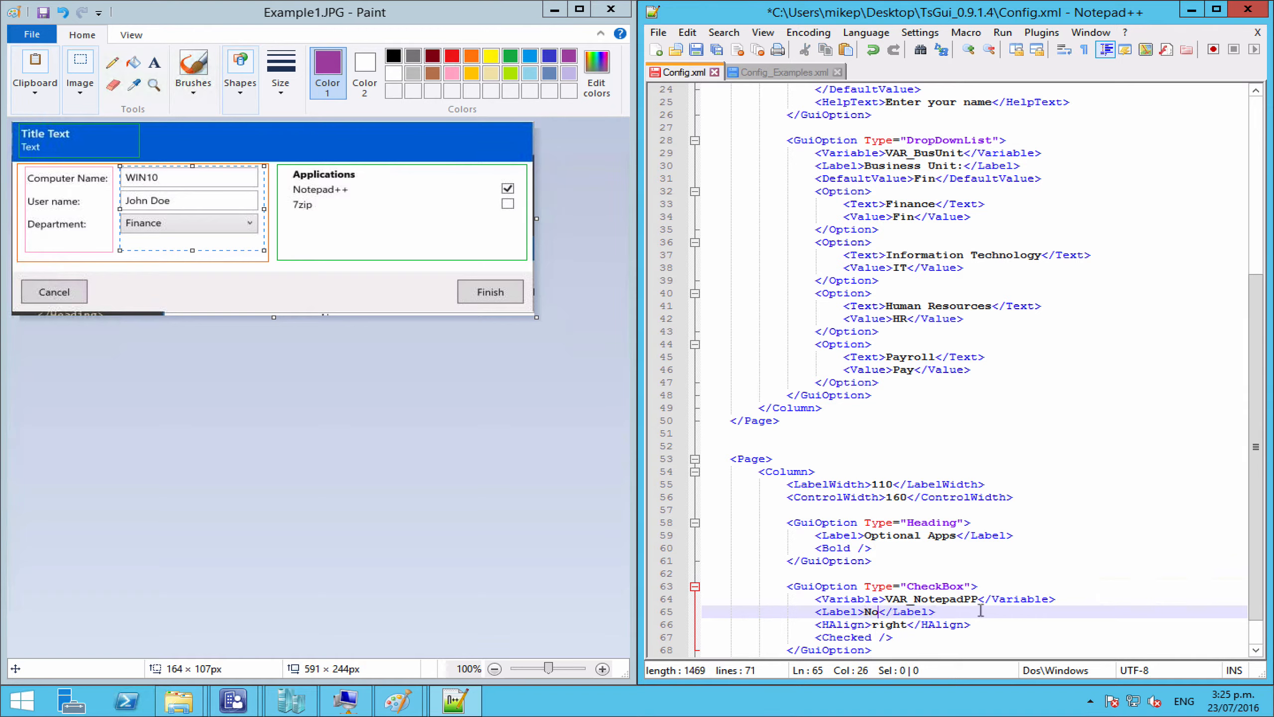
pyautogui.write('++')
pyautogui.click(875, 624)
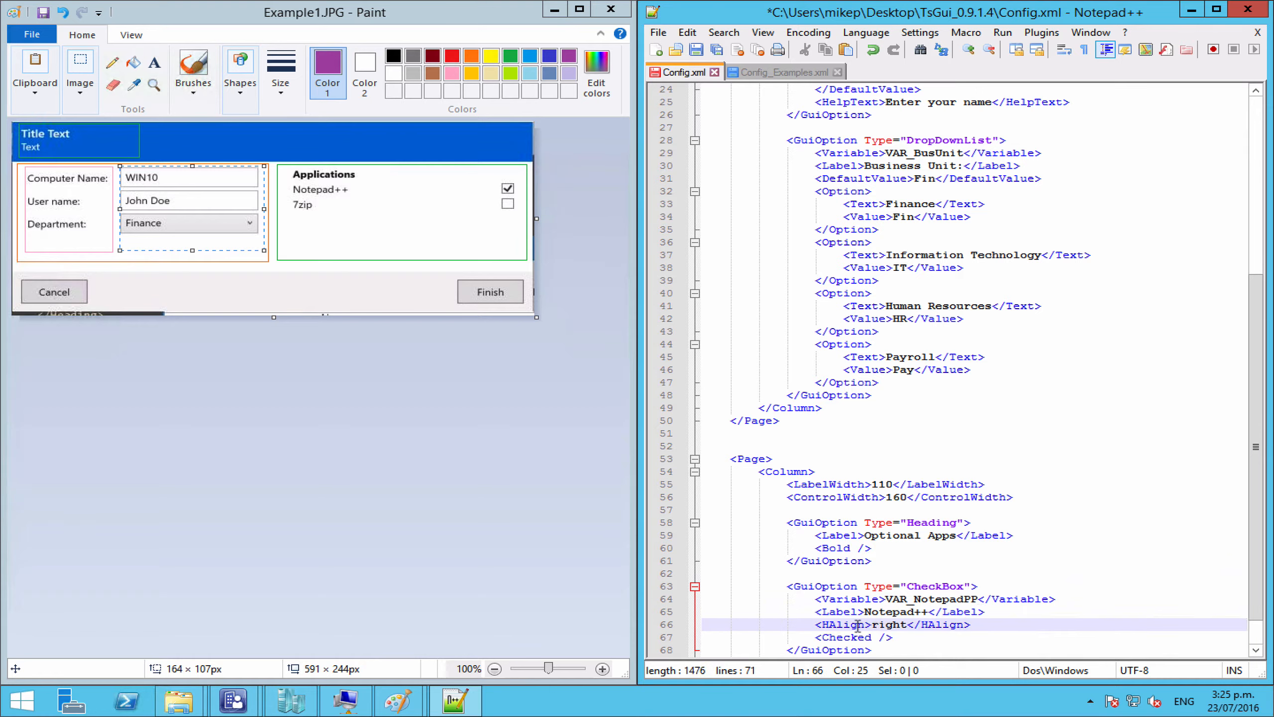
# Step: Draw a pink rectangle around the Applications list area in the Paint mockup
pyautogui.click(857, 625)
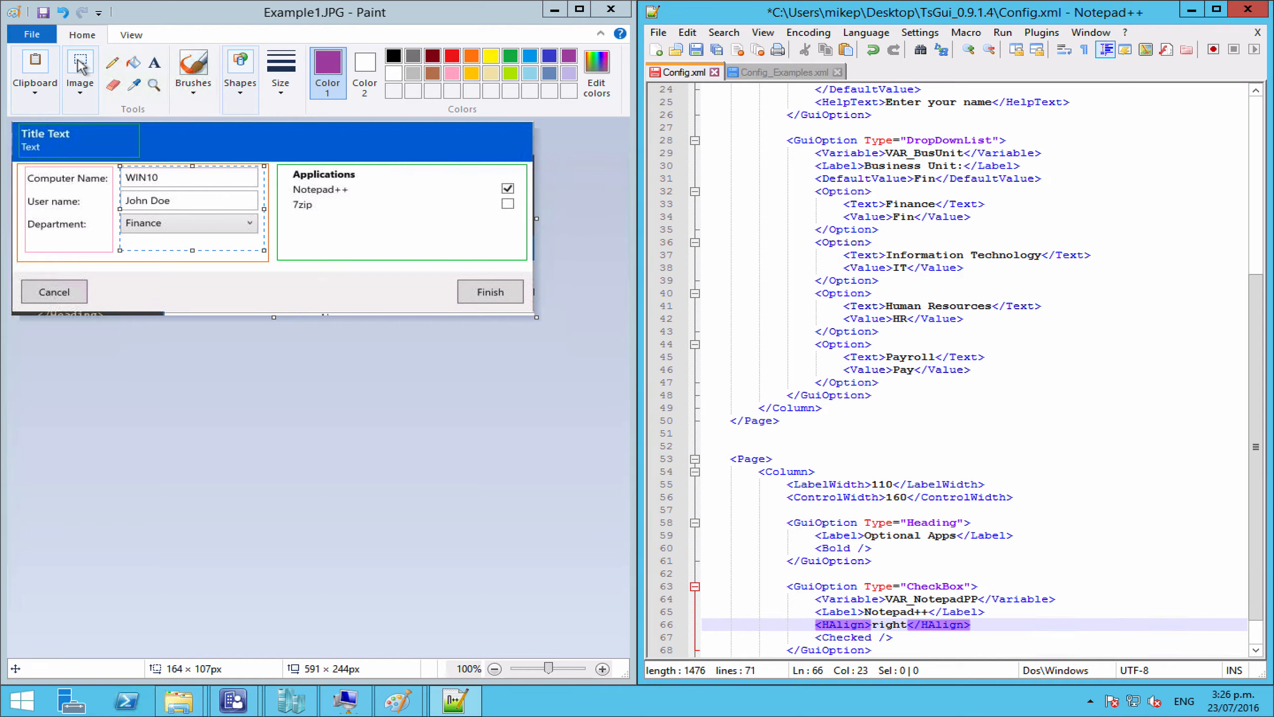
pyautogui.click(242, 98)
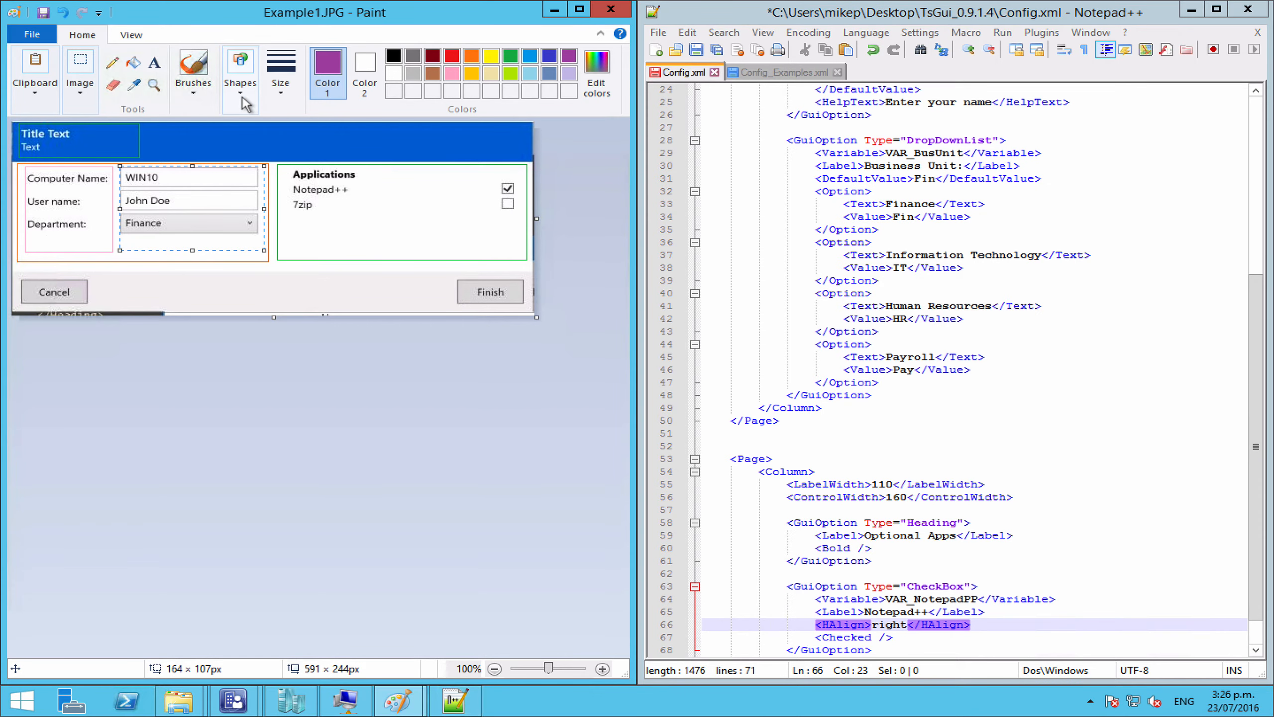
pyautogui.click(243, 98)
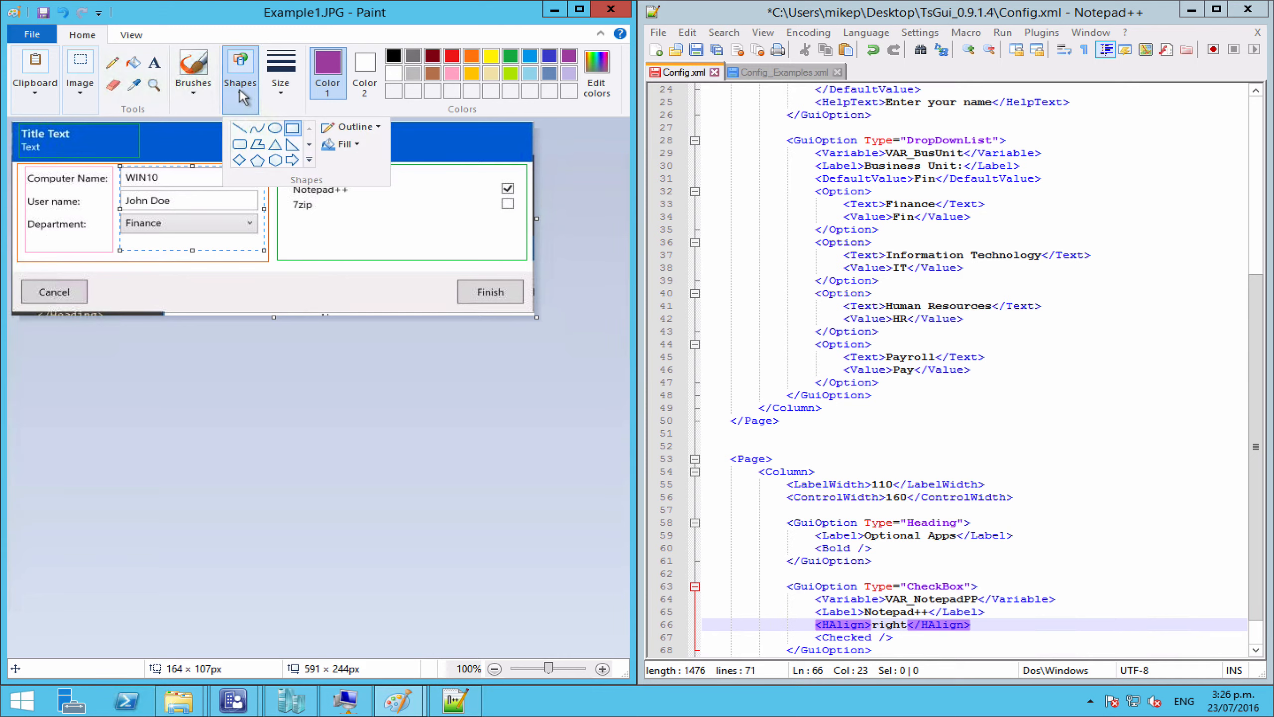
pyautogui.click(292, 130)
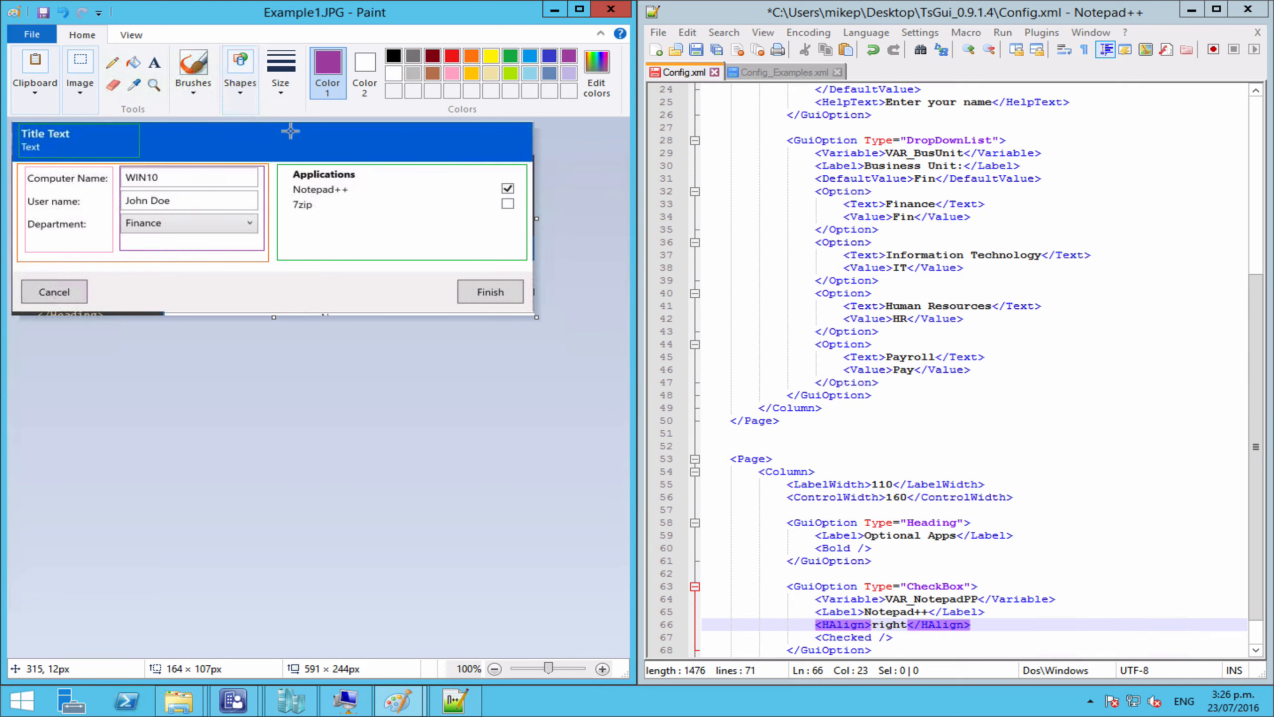
pyautogui.click(454, 72)
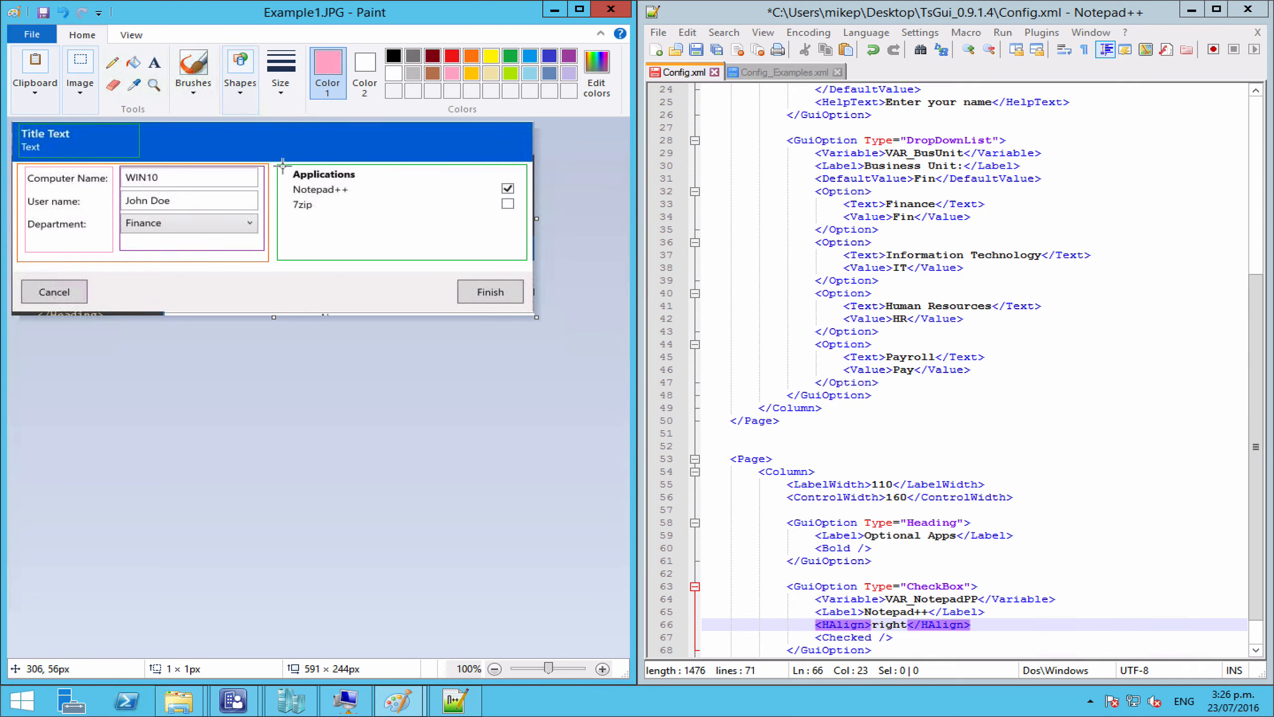
pyautogui.moveTo(282, 166); pyautogui.dragTo(399, 254)
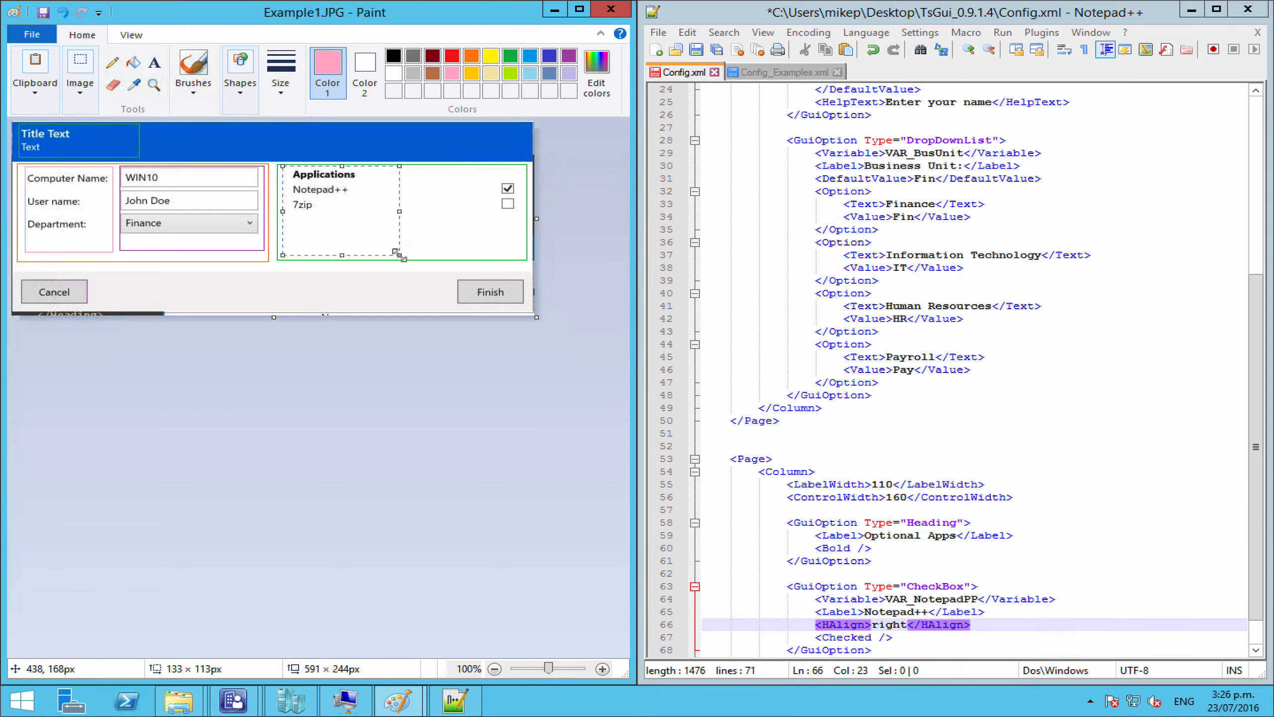
# Step: Draw a second rectangle around the checkbox column in the Applications box
pyautogui.click(254, 81)
pyautogui.click(290, 131)
pyautogui.moveTo(404, 255); pyautogui.dragTo(521, 165)
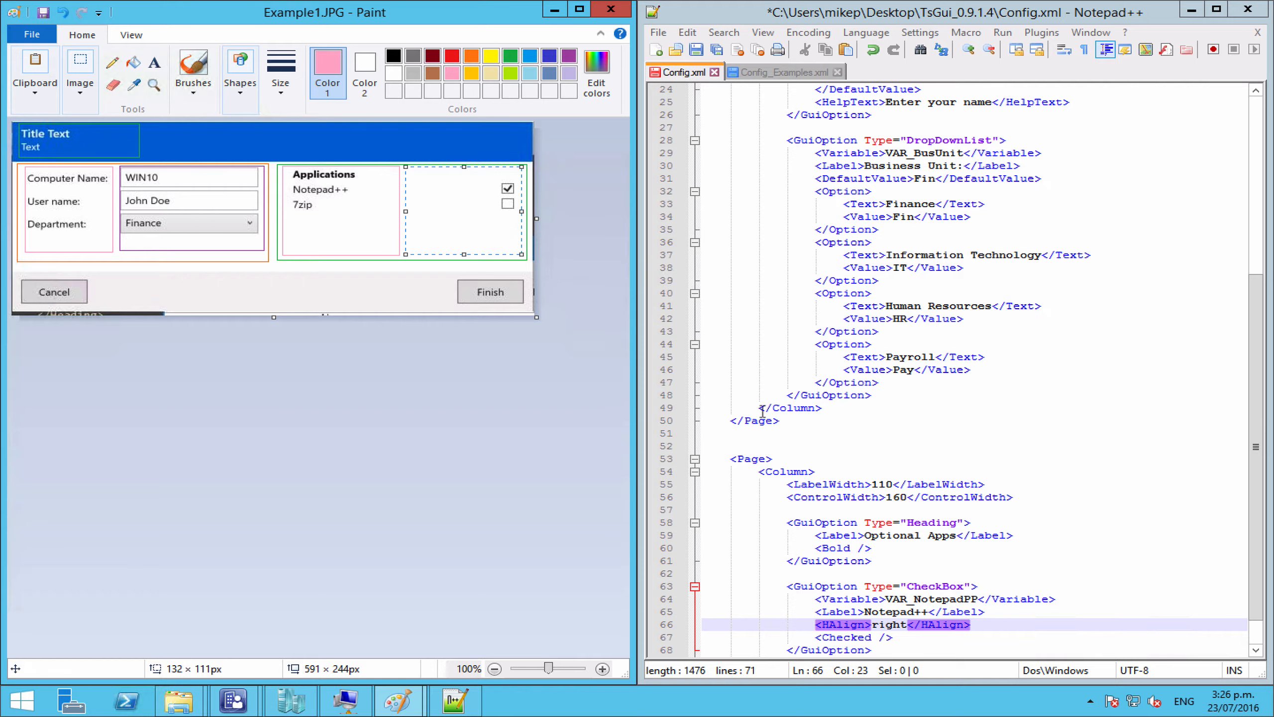
# Step: Duplicate the Notepad++ CheckBox block directly below itself
pyautogui.click(841, 502)
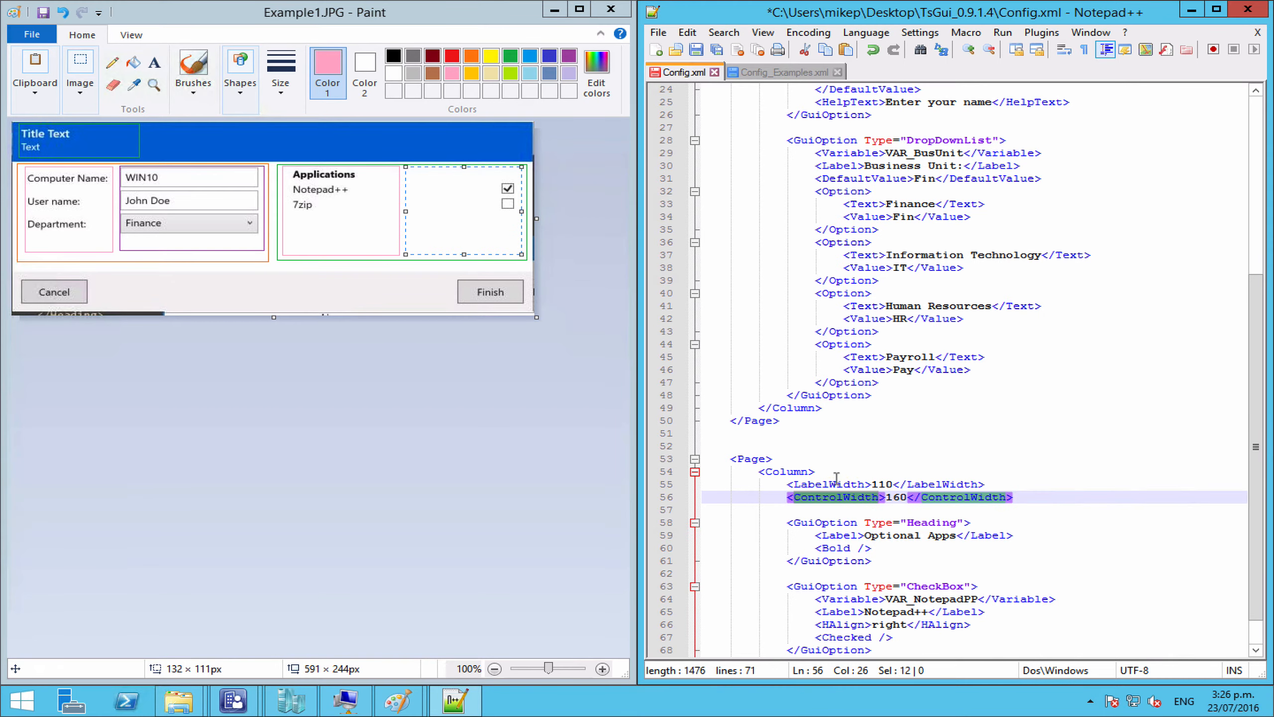
pyautogui.doubleClick(840, 485)
pyautogui.scroll(-1, 1103, 476)
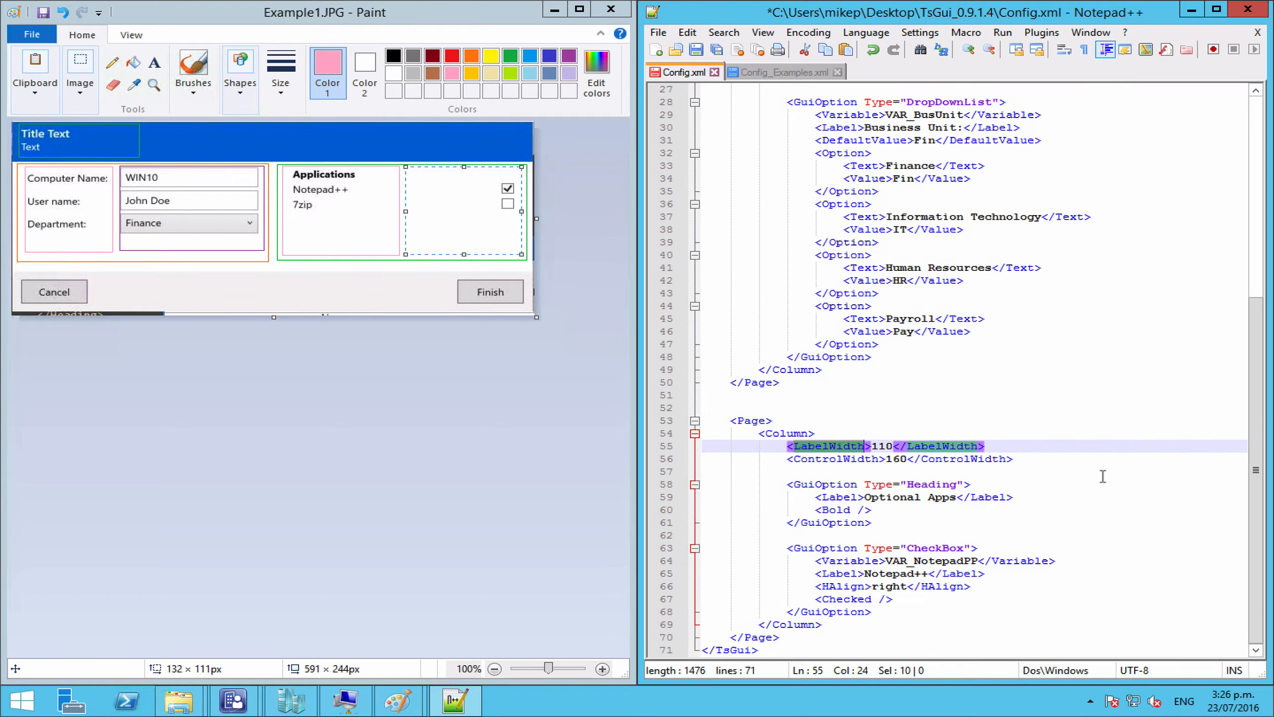
pyautogui.doubleClick(859, 599)
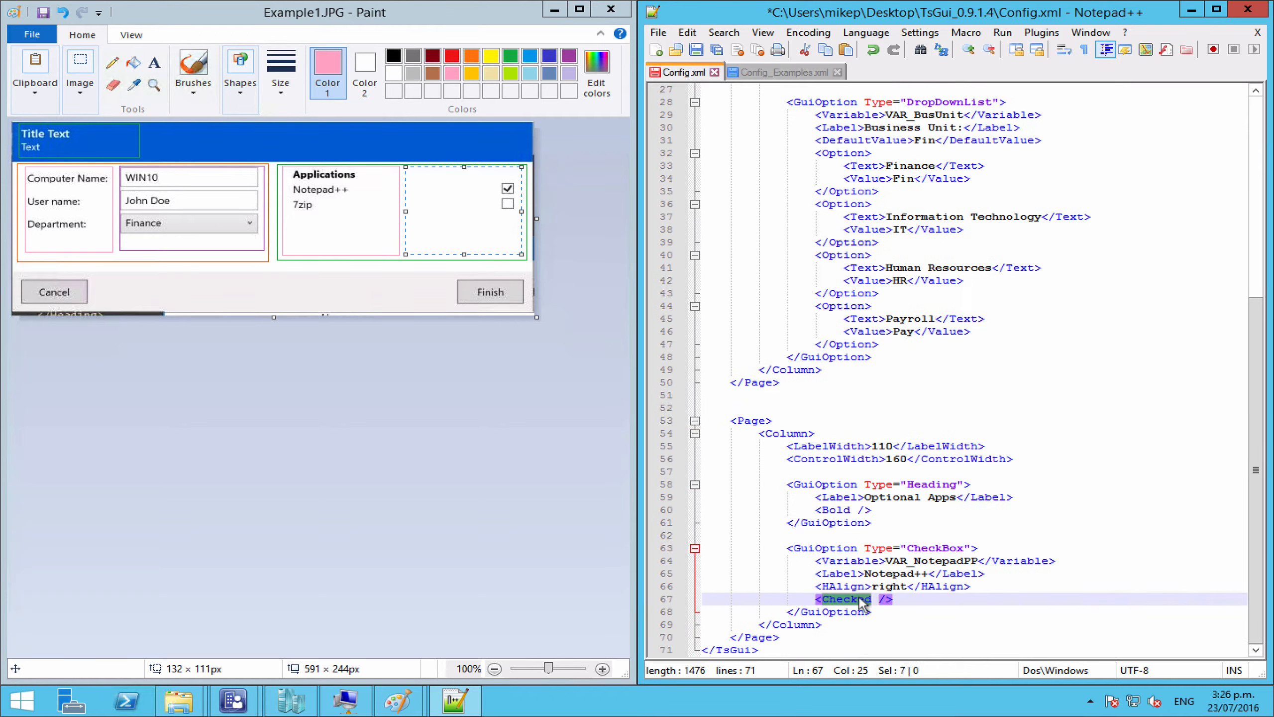
pyautogui.press('End')
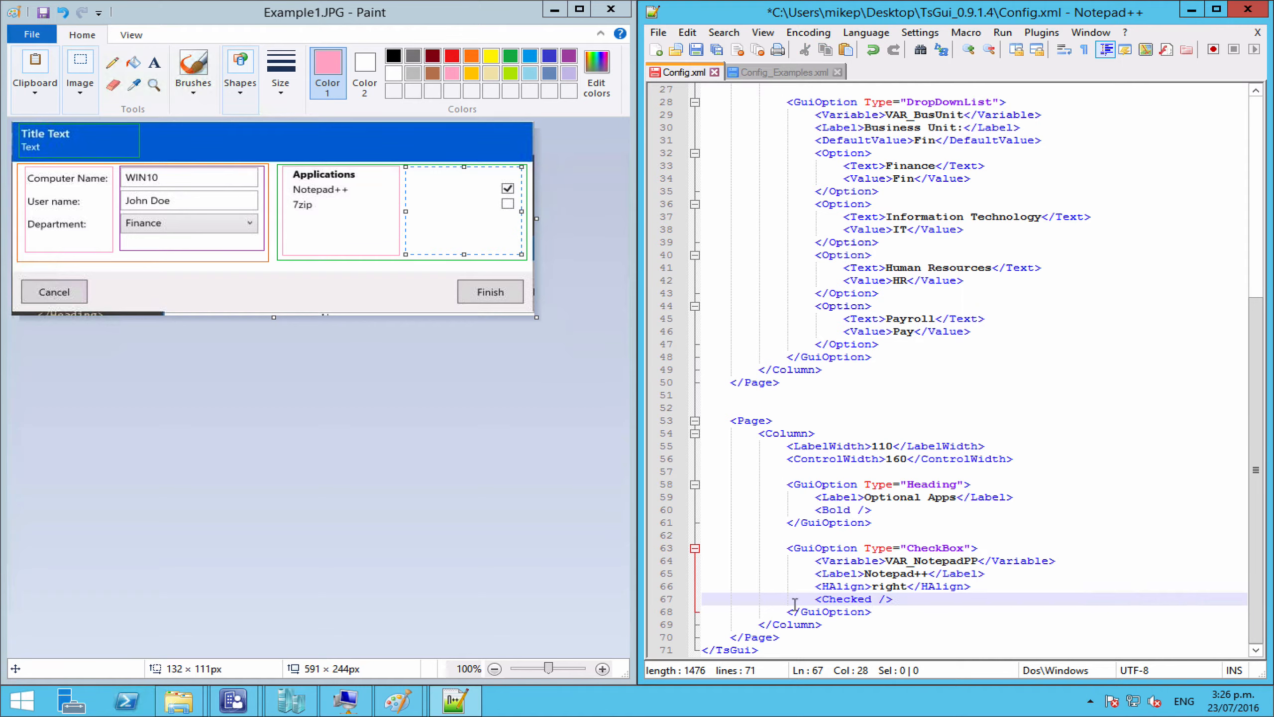
pyautogui.click(817, 600)
pyautogui.moveTo(879, 612); pyautogui.dragTo(786, 547)
pyautogui.hotkey('ctrl', 'c')
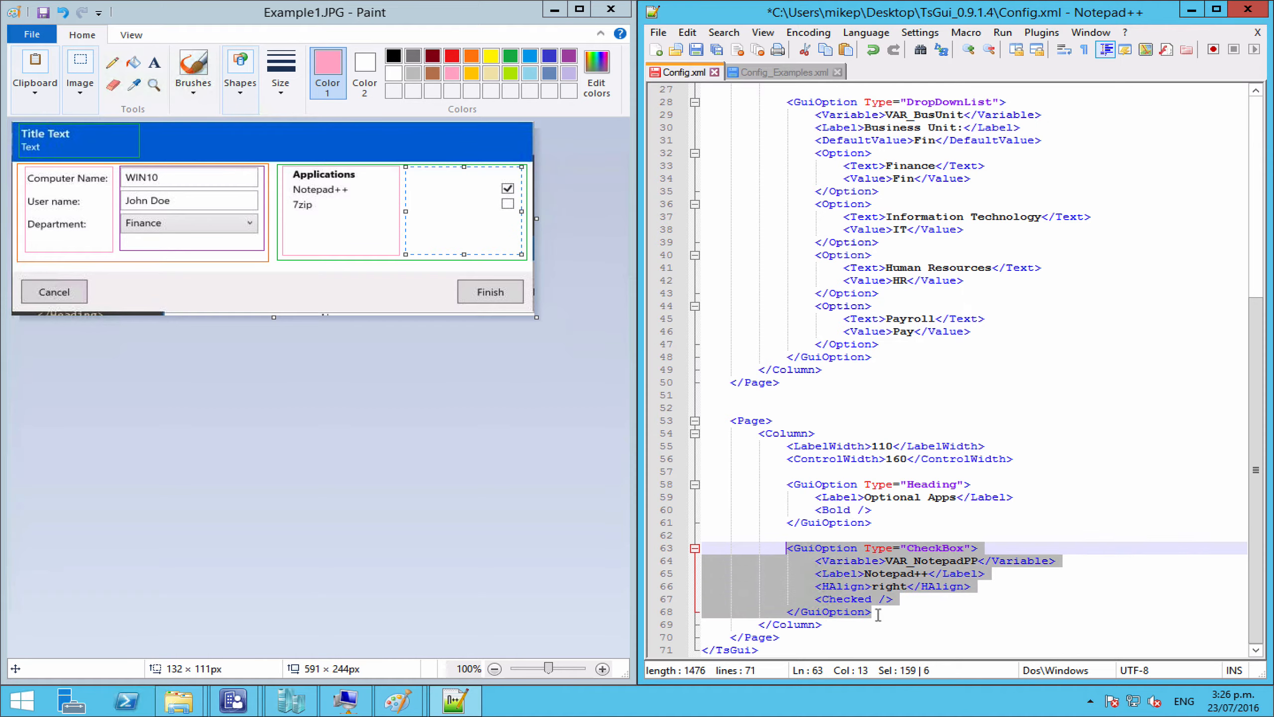
pyautogui.click(878, 612)
pyautogui.press('Return')
pyautogui.press('Return')
pyautogui.hotkey('ctrl', 'v')
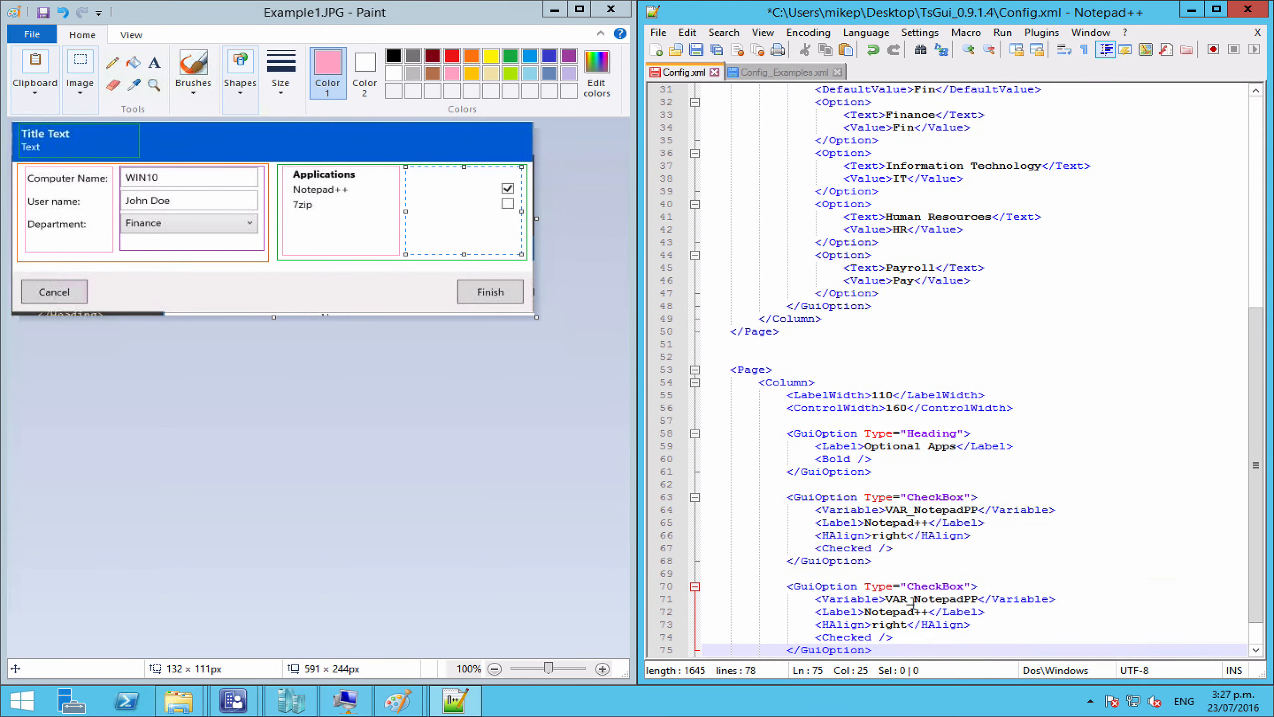
# Step: Change the copy's variable to VAR_7zip and its label to 7zip
pyautogui.click(979, 598)
pyautogui.press('BackSpace')
pyautogui.press('BackSpace')
pyautogui.press('BackSpace')
pyautogui.press('BackSpace')
pyautogui.press('BackSpace')
pyautogui.press('BackSpace')
pyautogui.press('BackSpace')
pyautogui.press('BackSpace')
pyautogui.press('BackSpace')
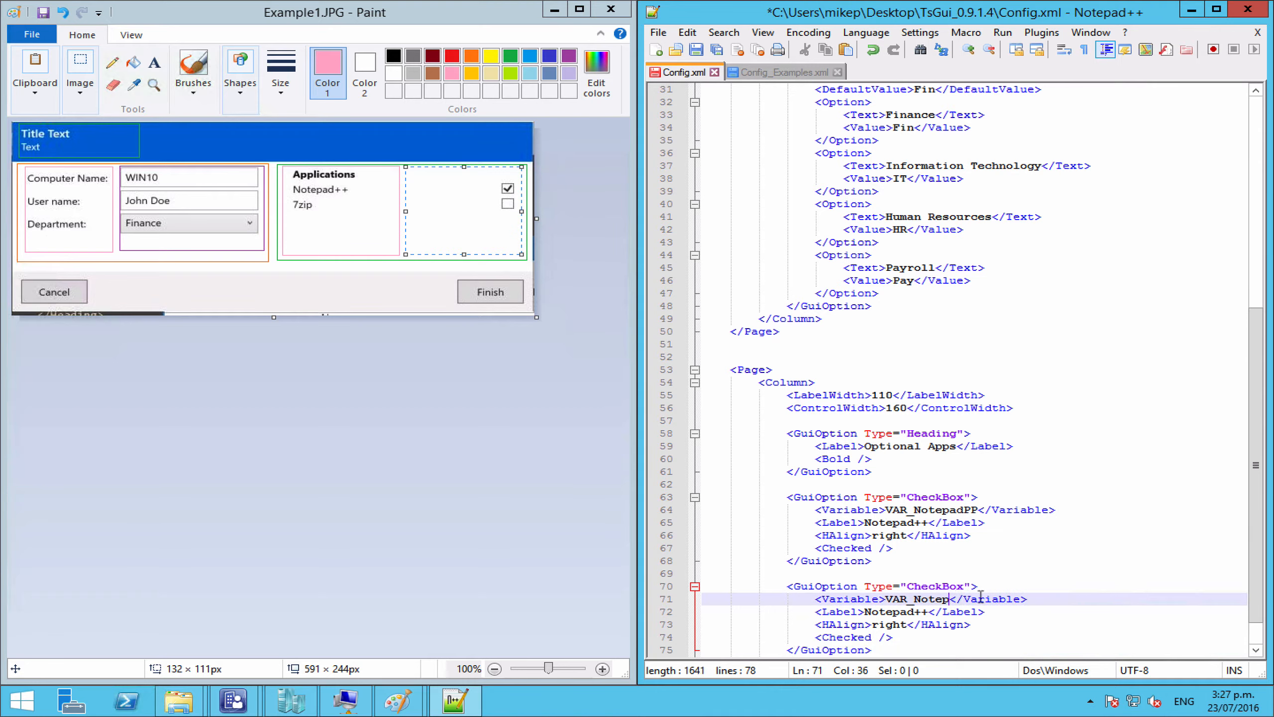
pyautogui.write('7zip')
pyautogui.moveTo(926, 612); pyautogui.dragTo(866, 618)
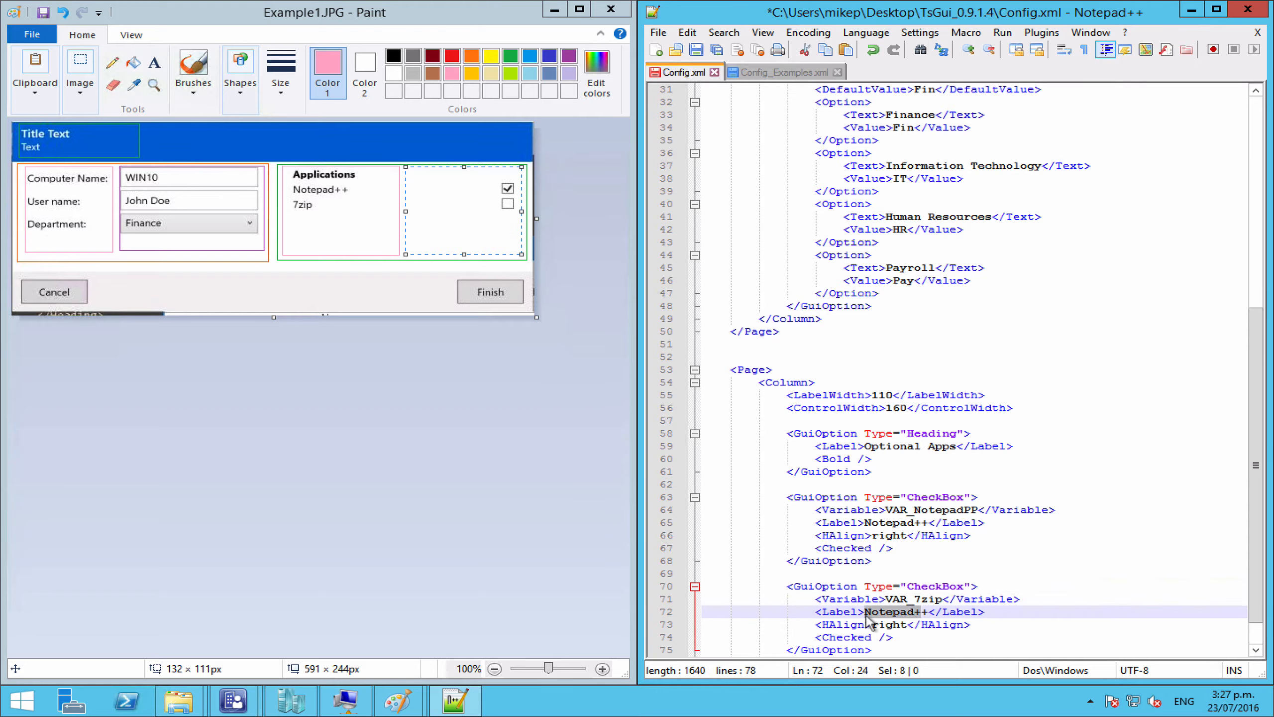
pyautogui.press('Delete')
pyautogui.press('Delete')
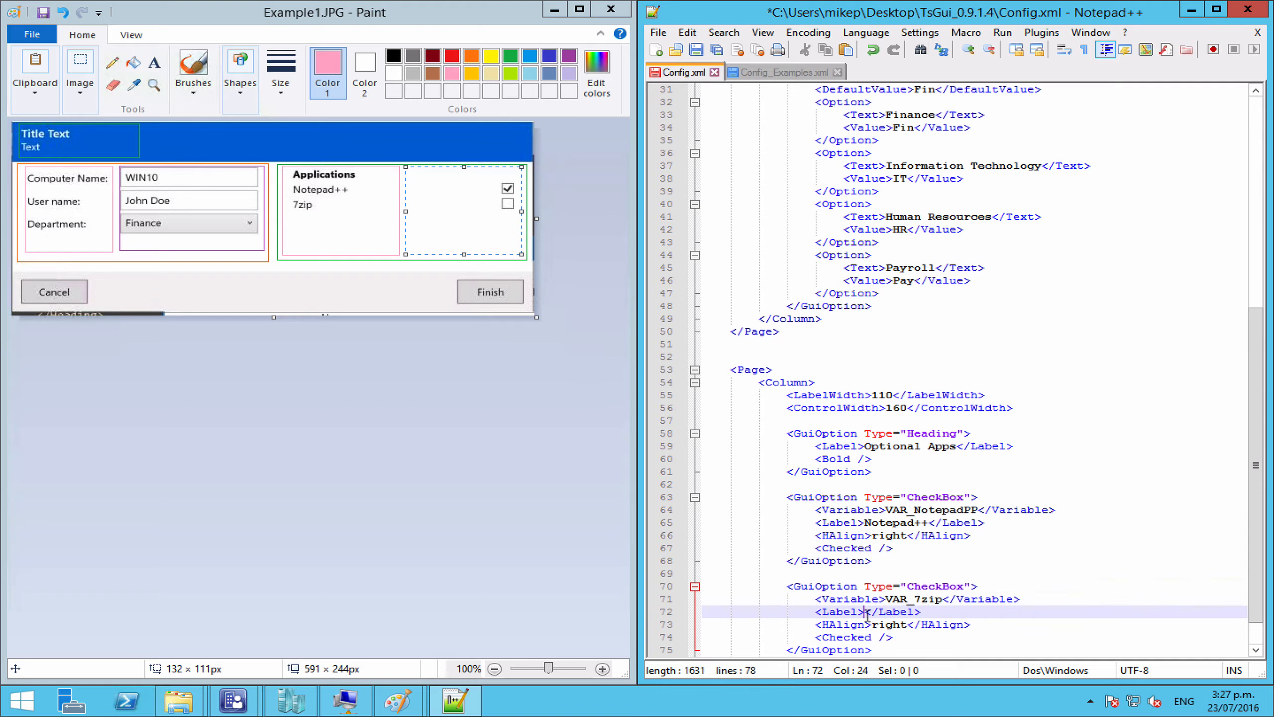
pyautogui.write('7zip')
# Step: Remove the Checked line from the 7zip checkbox and save Config.xml
pyautogui.click(903, 636)
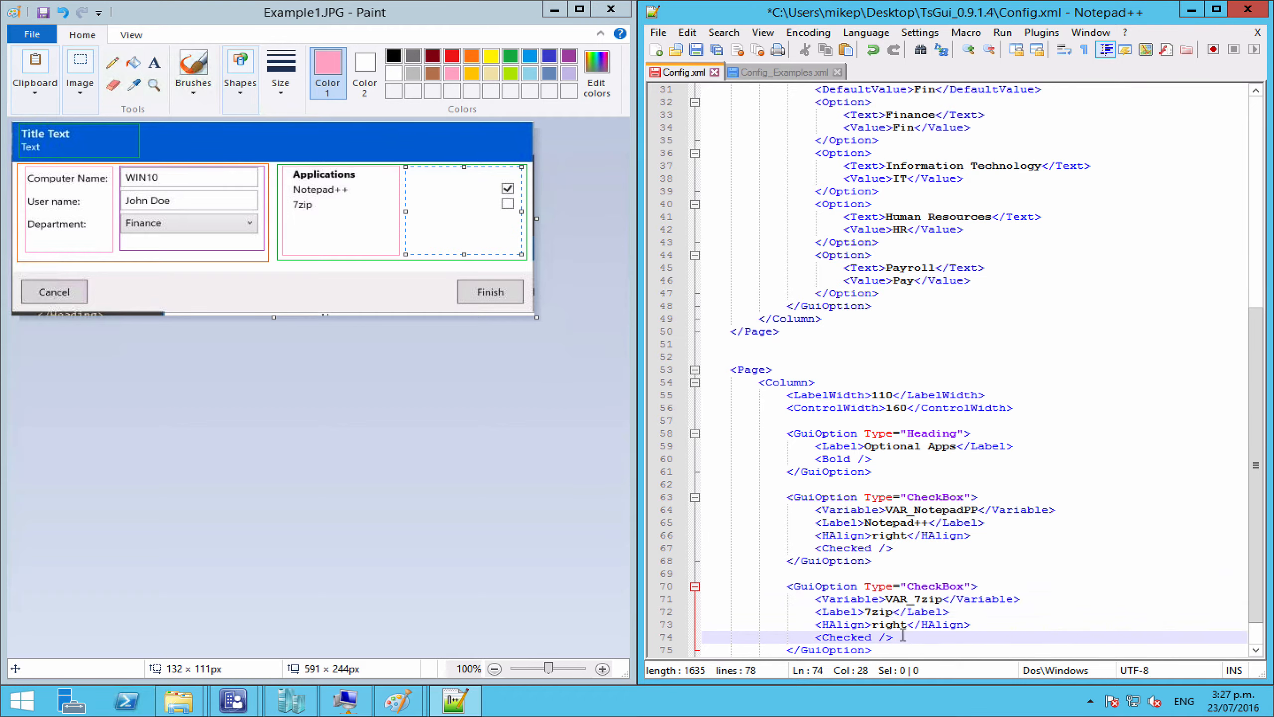
pyautogui.moveTo(903, 635); pyautogui.dragTo(661, 641)
pyautogui.press('BackSpace')
pyautogui.press('BackSpace')
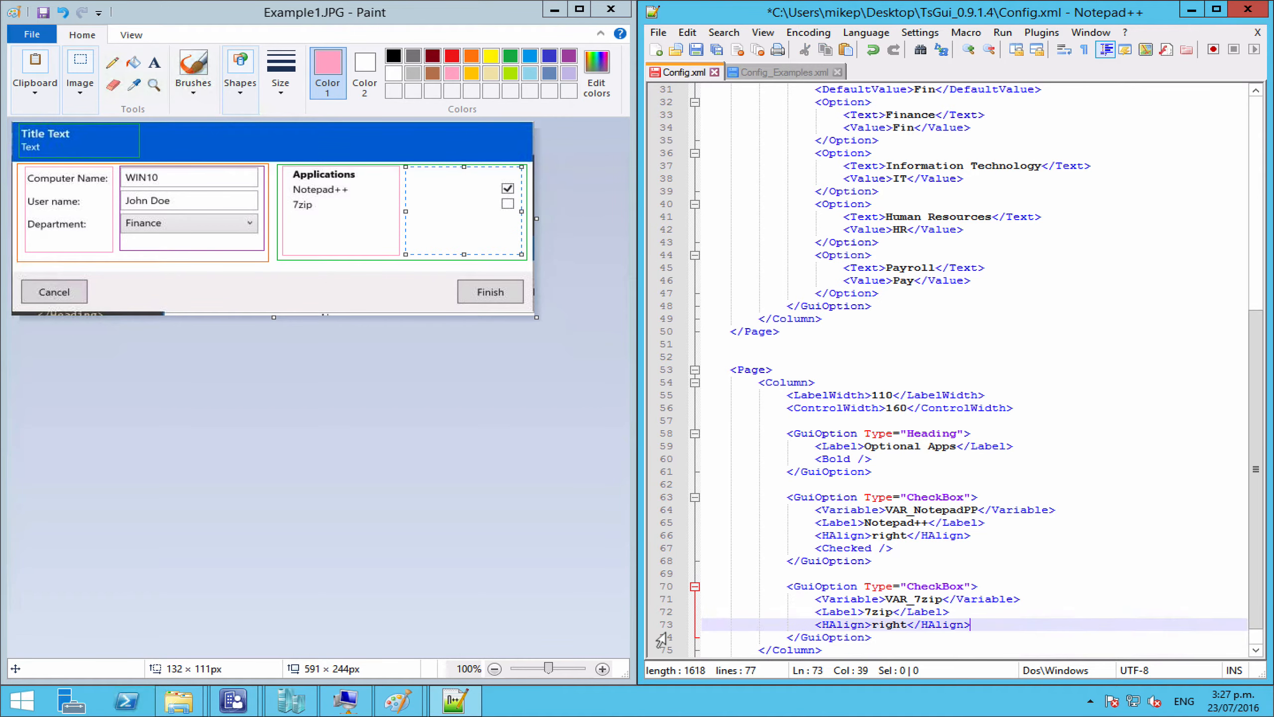
pyautogui.hotkey('ctrl', 's')
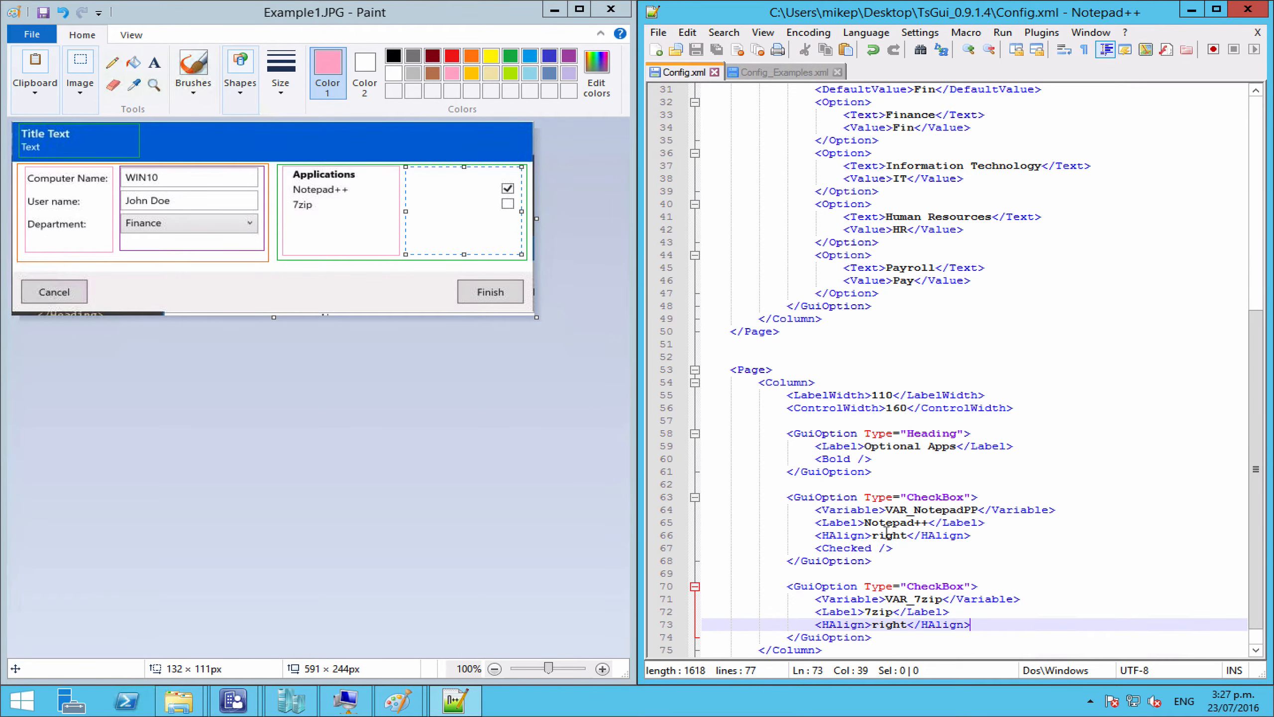
pyautogui.scroll(-1, 913, 522)
pyautogui.scroll(11, 913, 522)
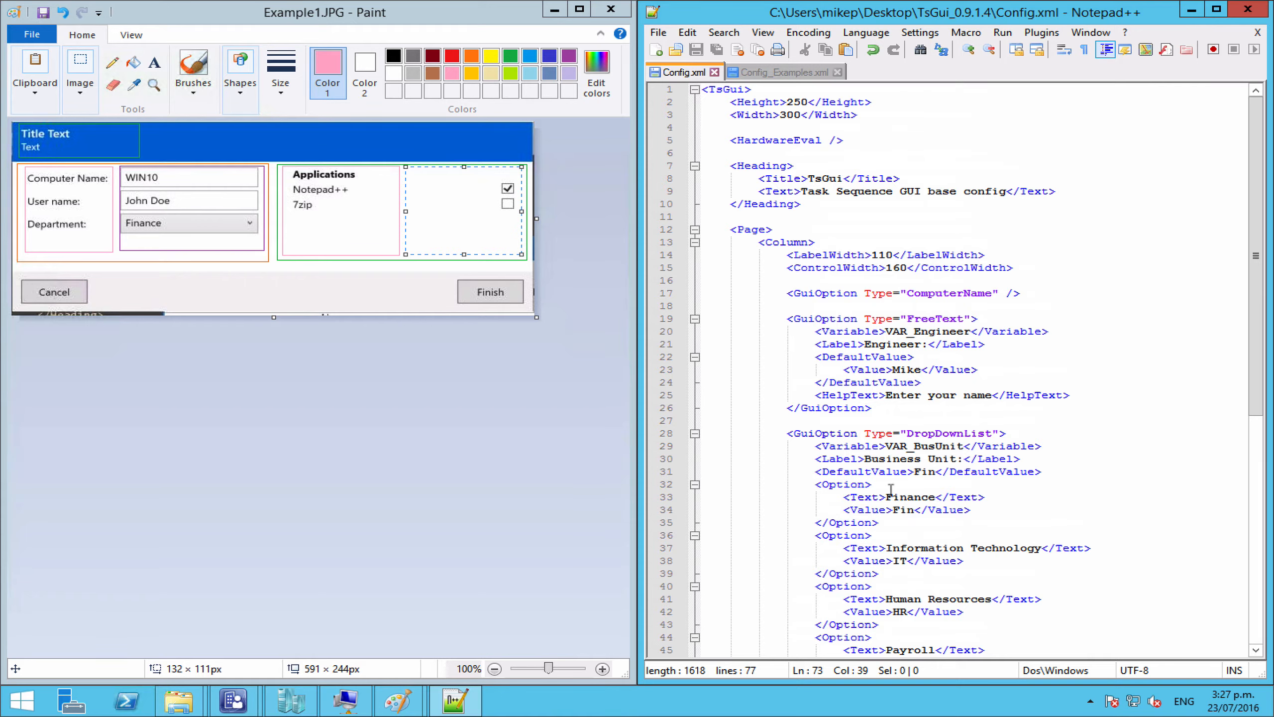
pyautogui.click(872, 255)
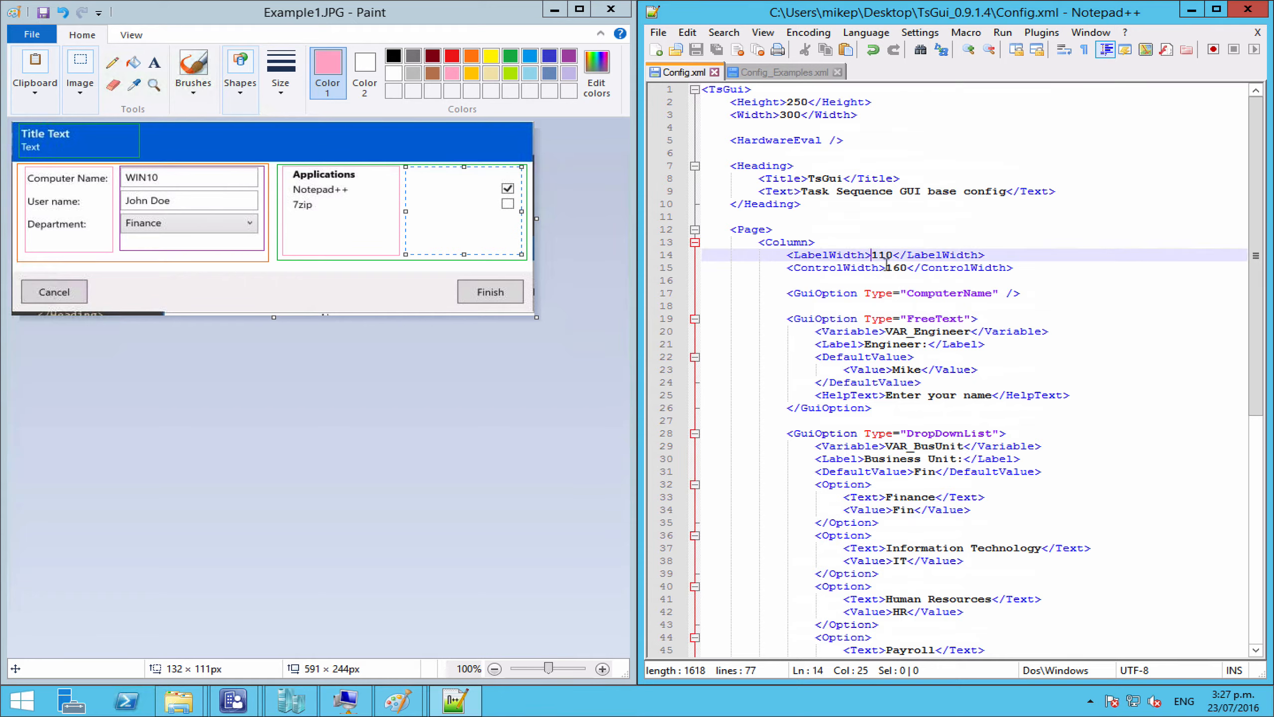
pyautogui.click(886, 267)
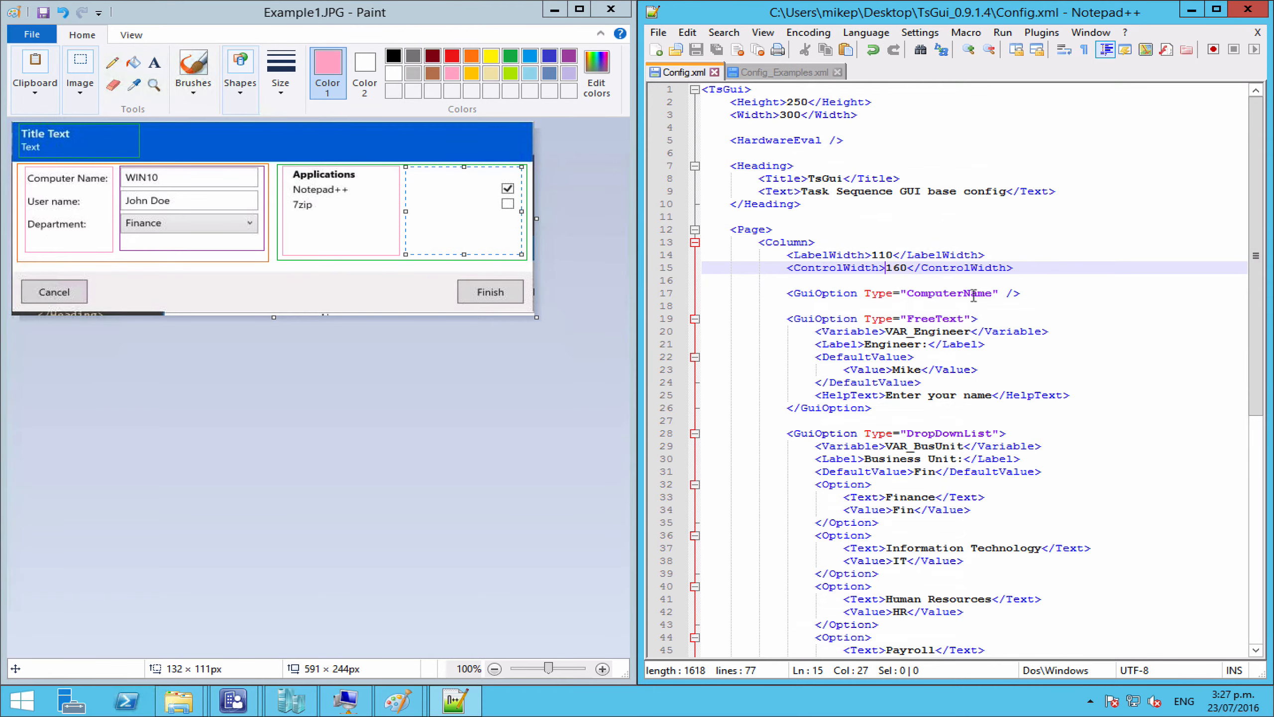
pyautogui.scroll(-7, 974, 296)
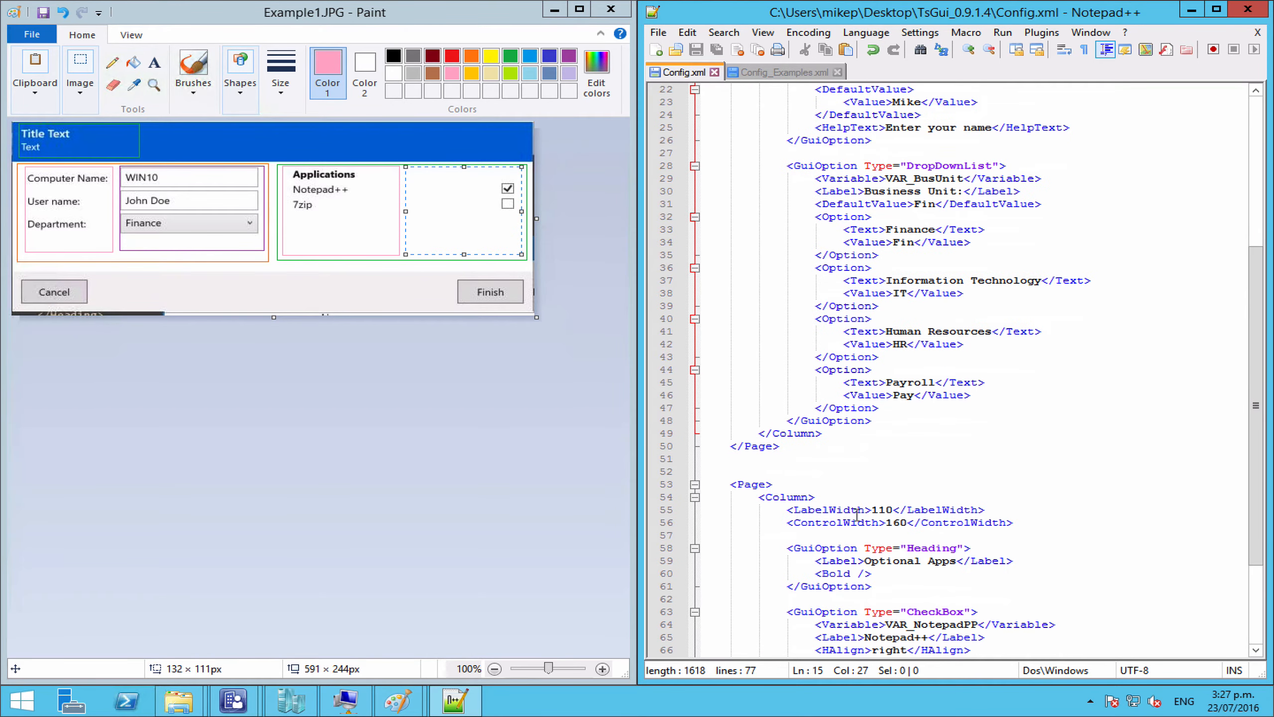
pyautogui.scroll(7, 840, 358)
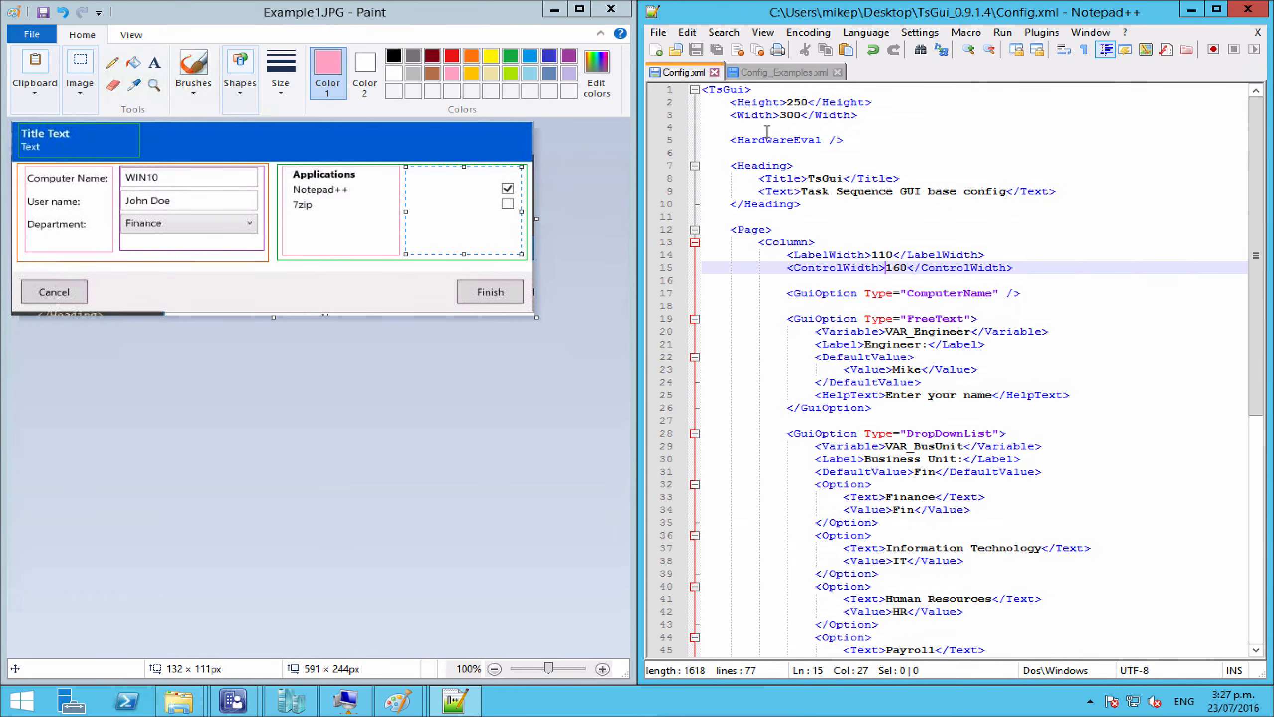
pyautogui.click(789, 116)
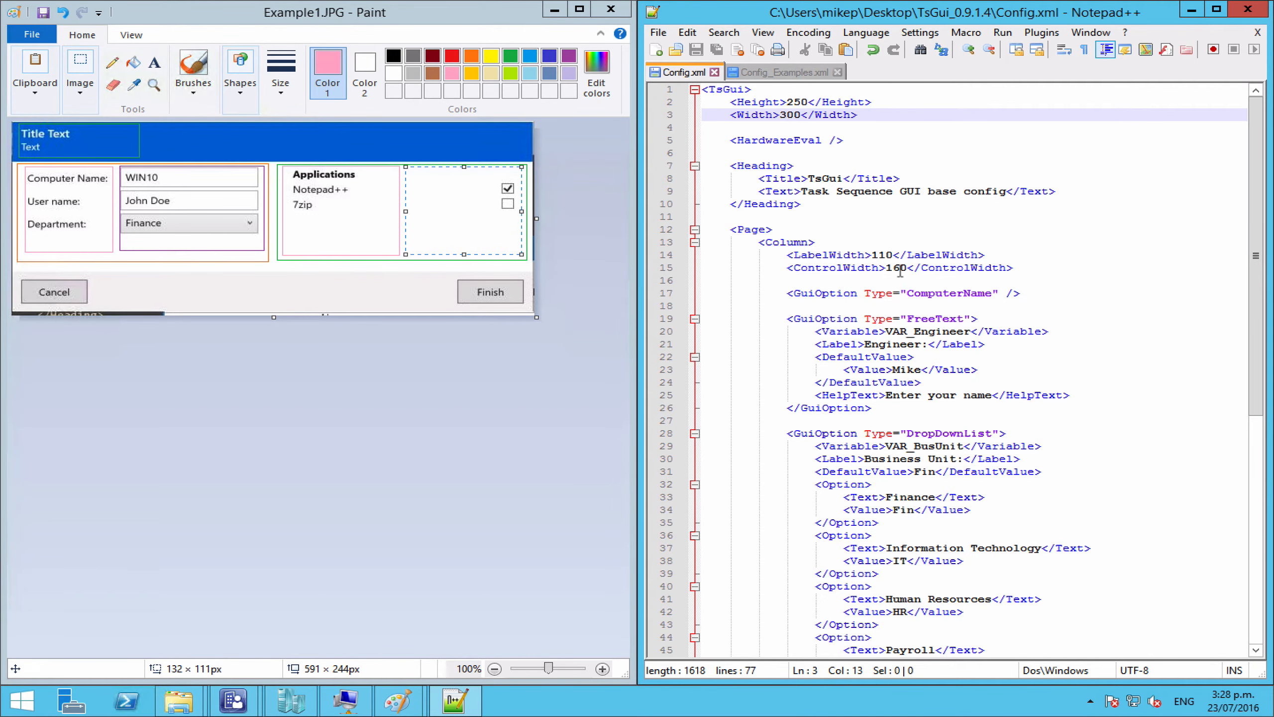
pyautogui.scroll(-9, 942, 394)
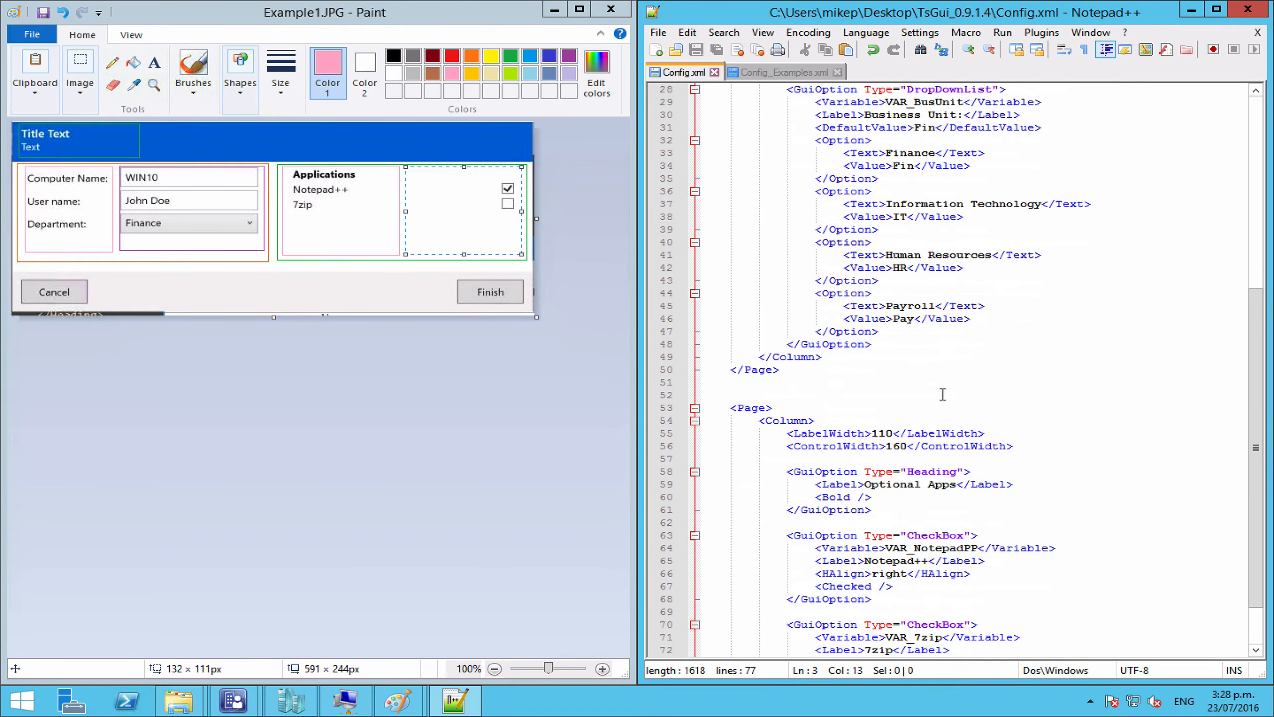
pyautogui.click(752, 408)
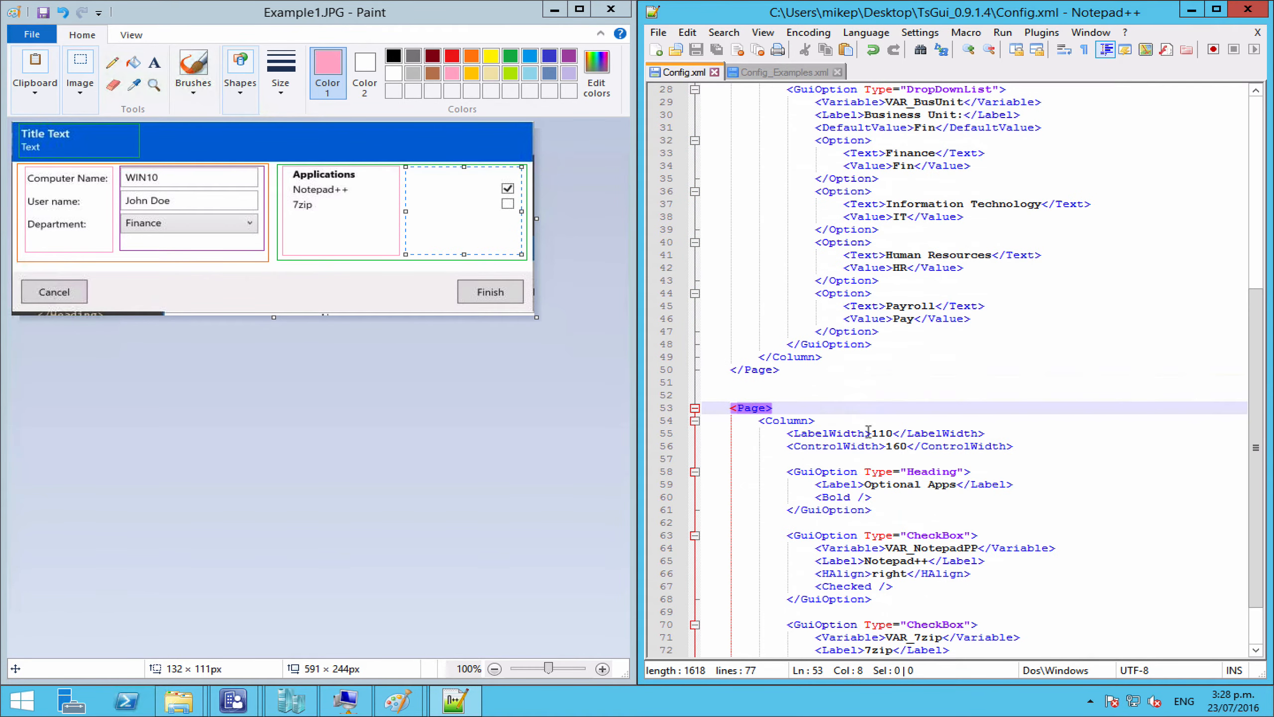
pyautogui.click(898, 445)
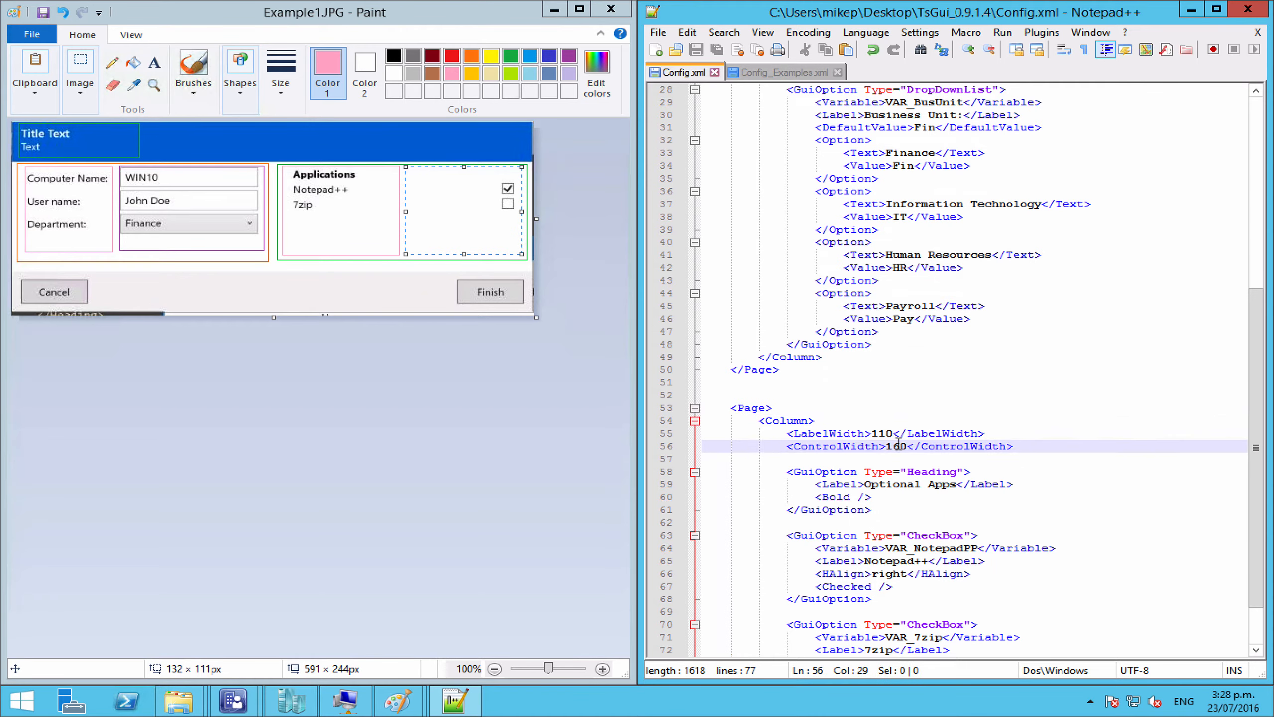
pyautogui.scroll(9, 898, 441)
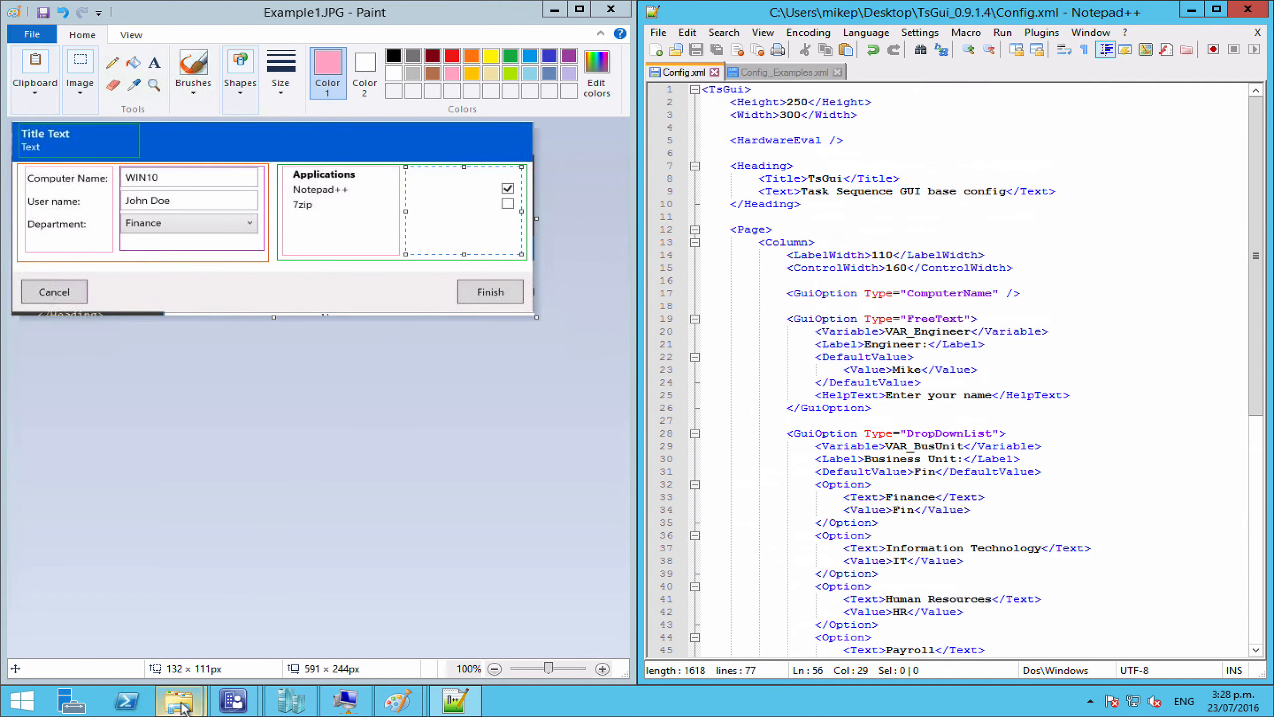
# Step: Launch TsGui.exe from the TsGui_0.9.1.4 folder and run it in test mode
pyautogui.moveTo(179, 701)
pyautogui.click(247, 651)
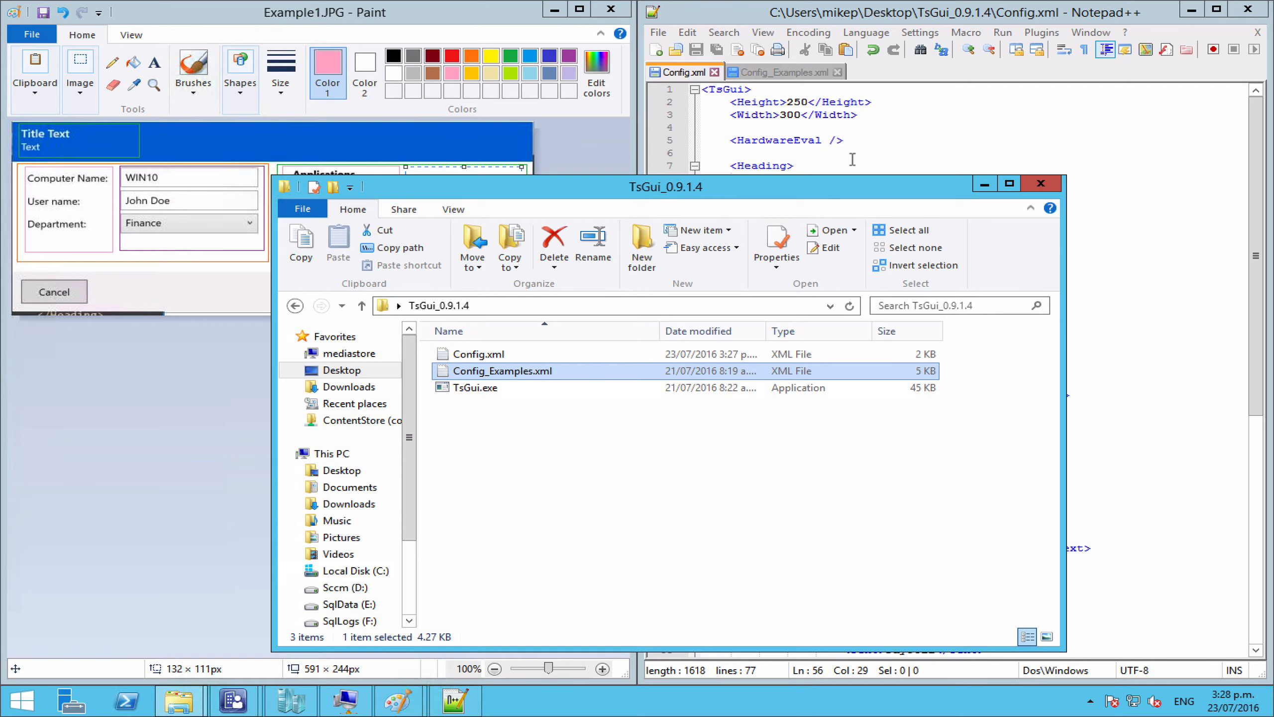
pyautogui.doubleClick(482, 393)
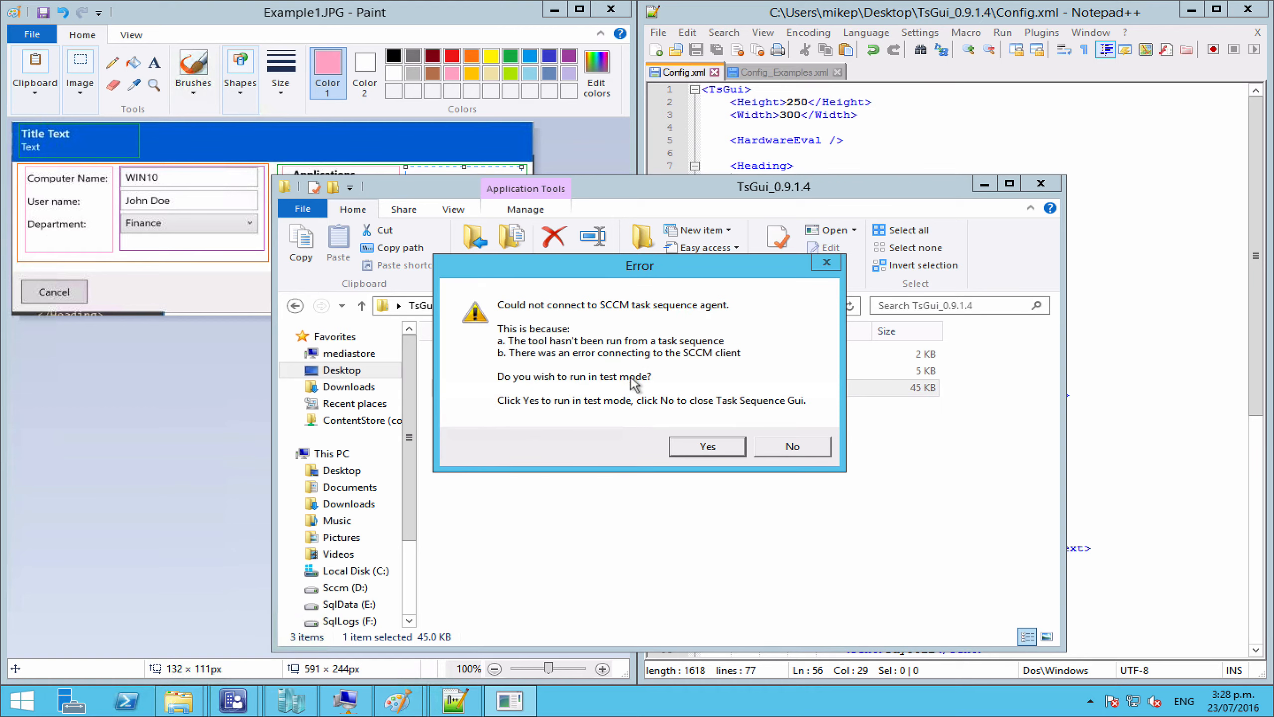
pyautogui.click(689, 454)
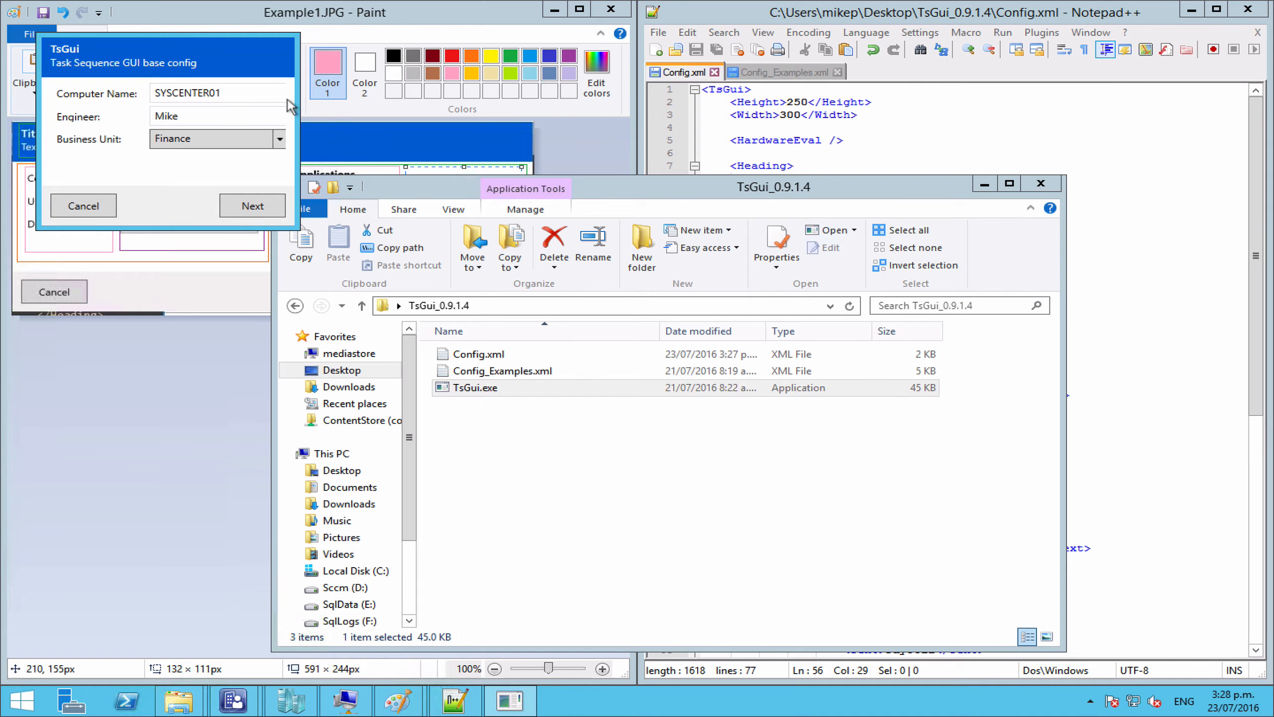
# Step: Check the Business Unit dropdown choices, leaving Finance selected
pyautogui.moveTo(243, 111)
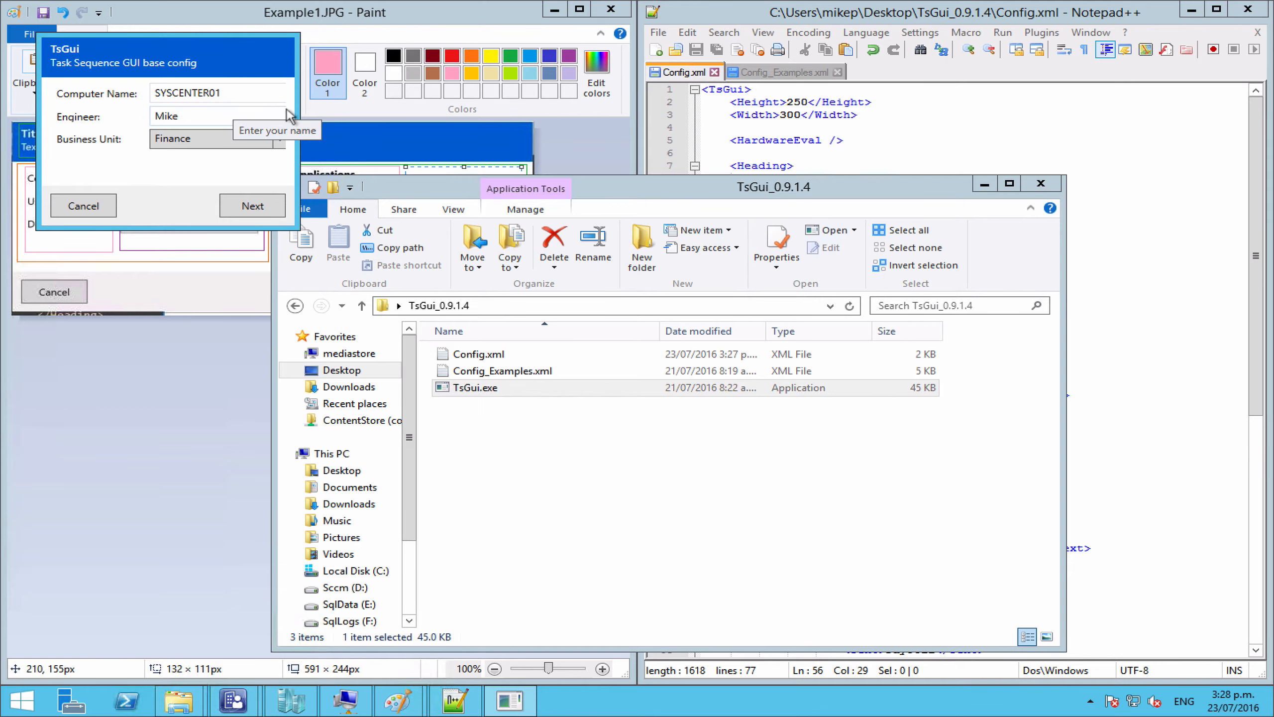
pyautogui.click(280, 139)
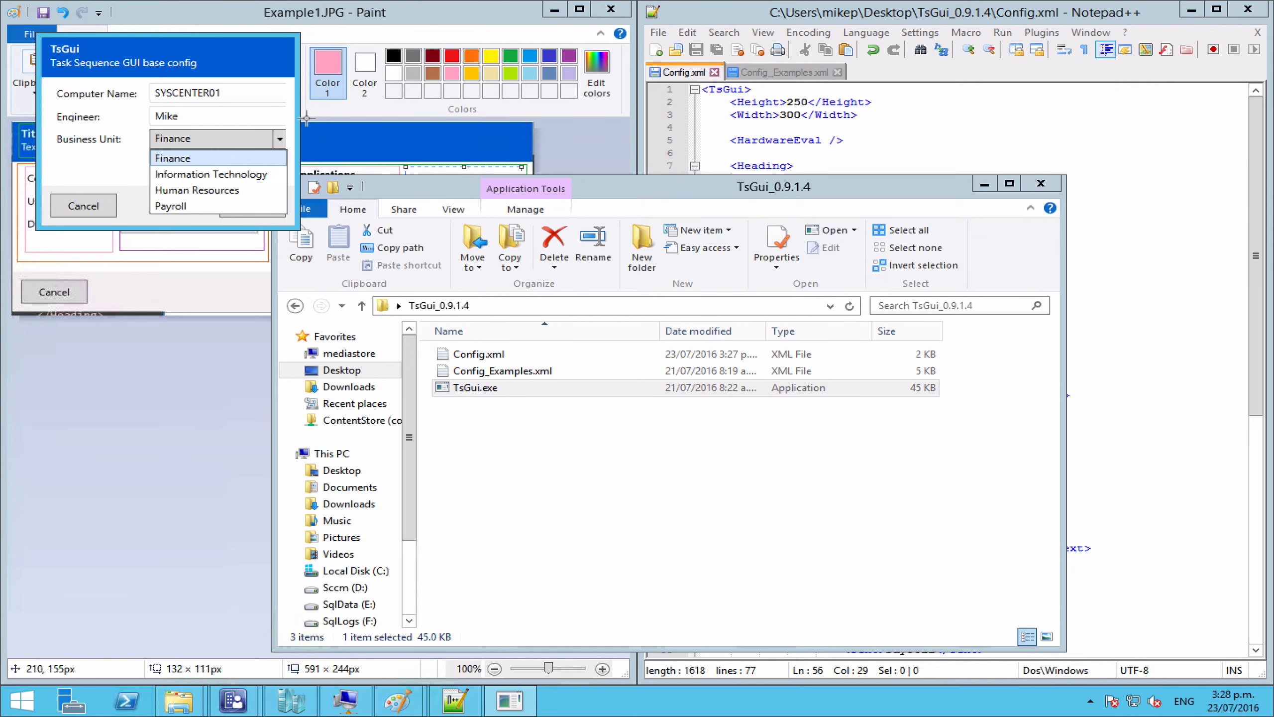
pyautogui.click(276, 65)
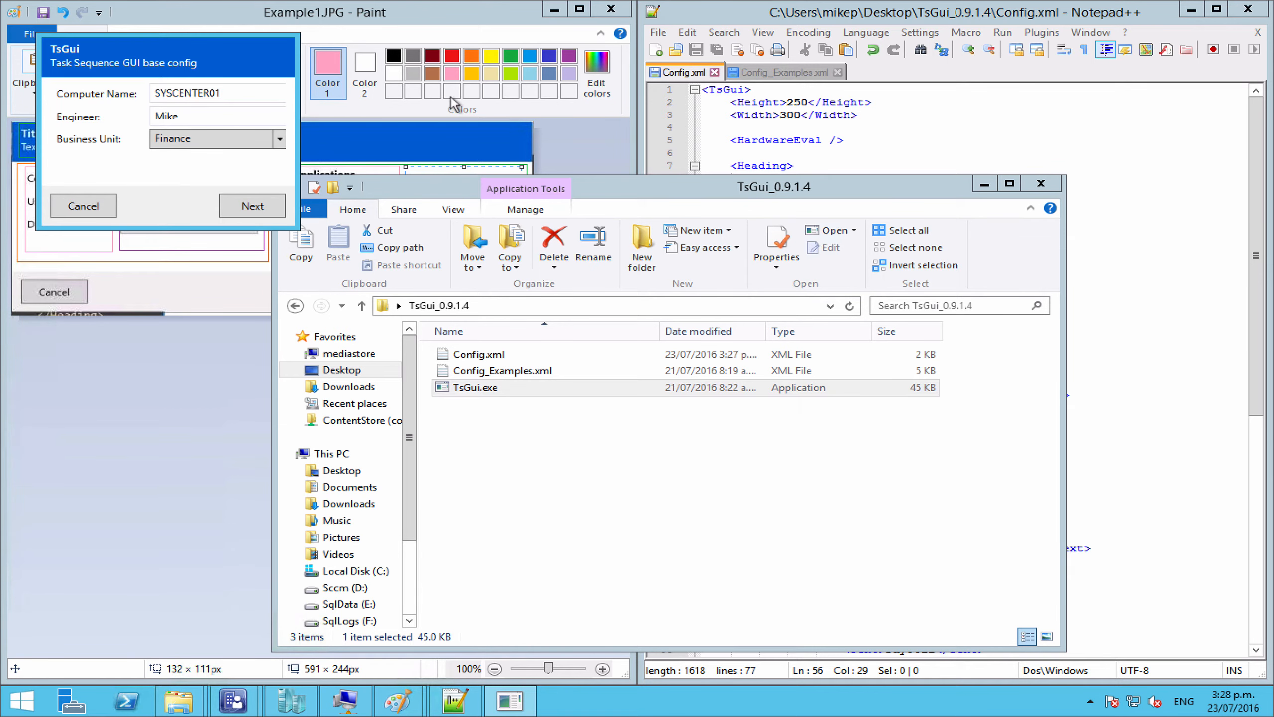
# Step: Compare Config.xml's title, heading and Engineer default with the running TsGui dialog
pyautogui.click(809, 115)
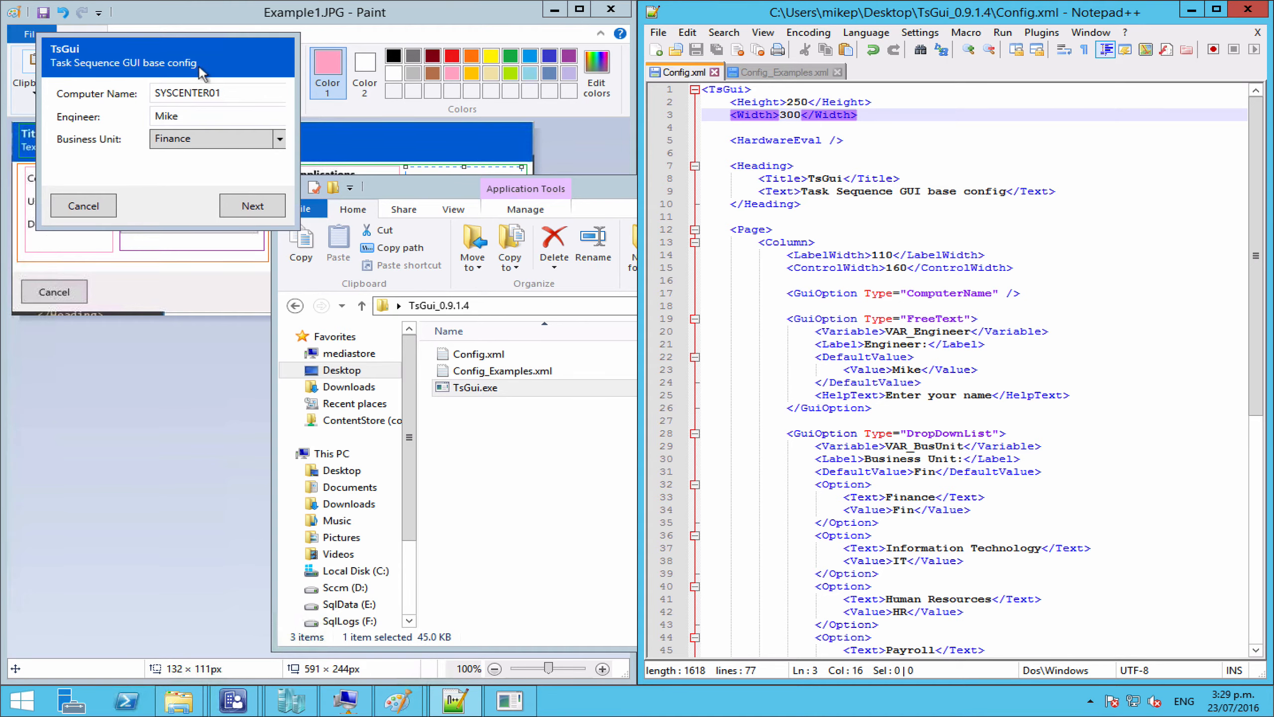
pyautogui.doubleClick(824, 191)
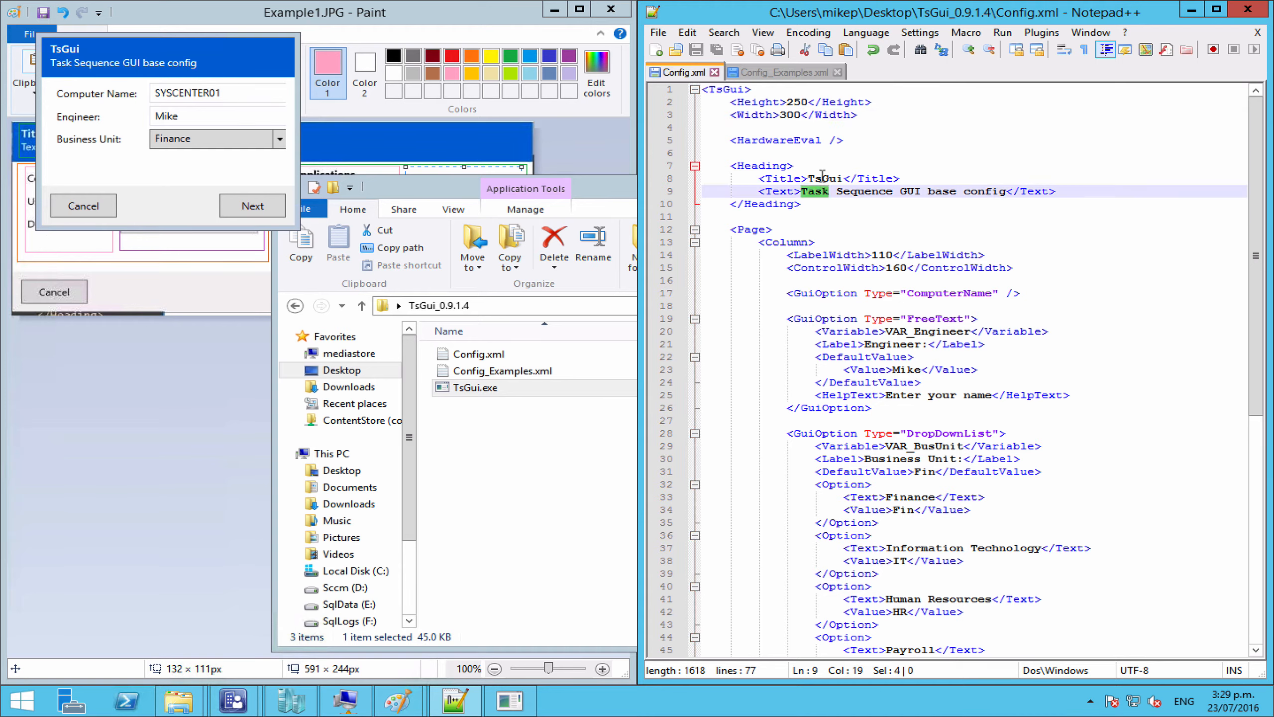
pyautogui.doubleClick(823, 178)
pyautogui.click(191, 119)
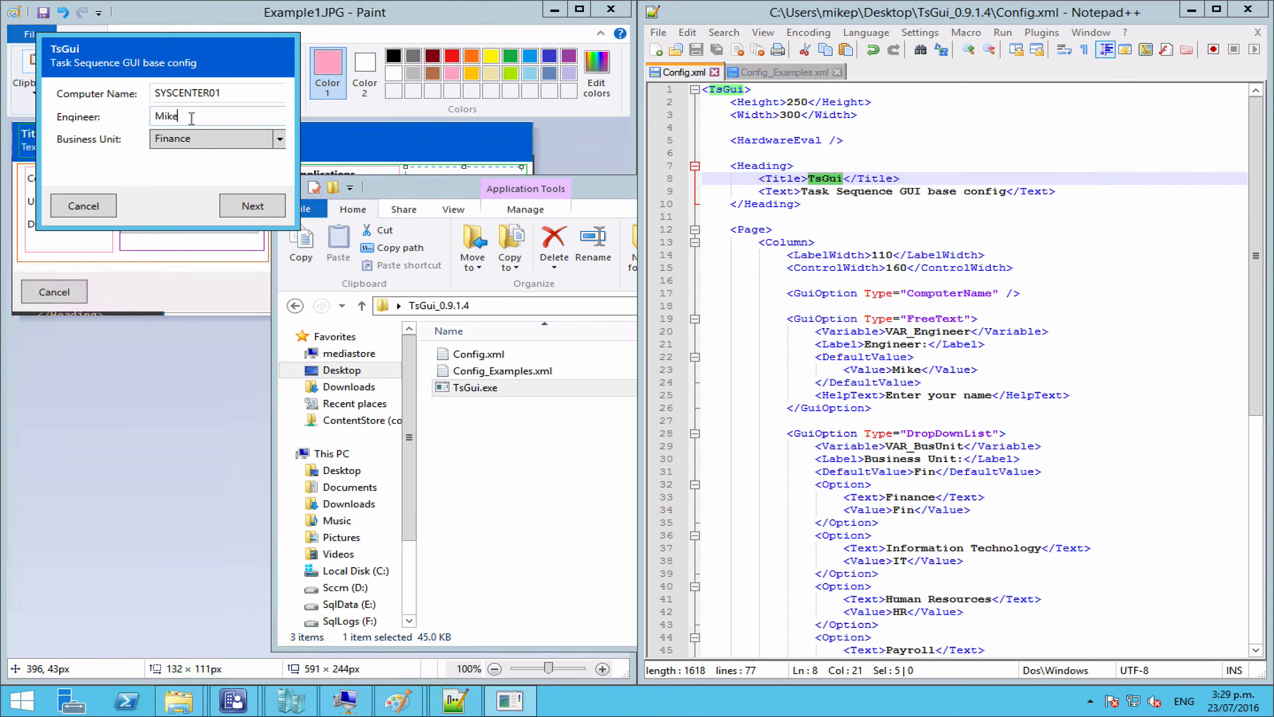
pyautogui.click(907, 370)
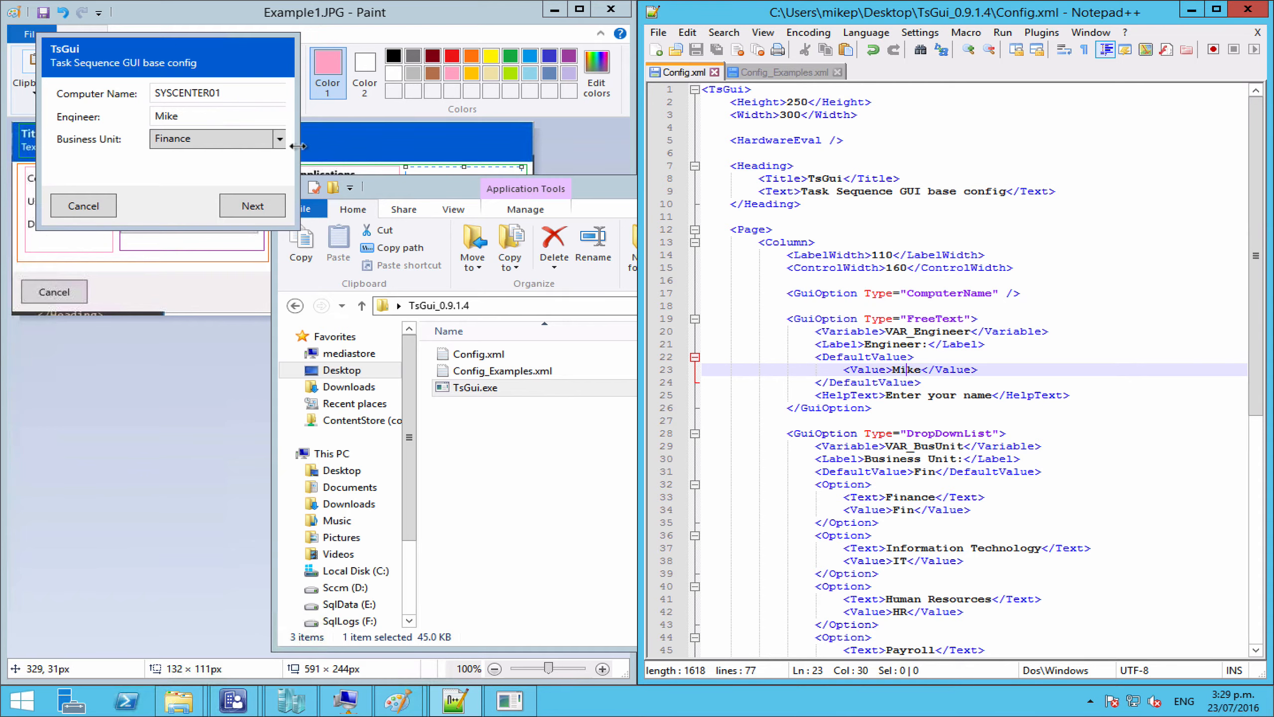
# Step: Choose Payroll as Business Unit, advance, then cancel the wizard and dismiss the TsGui_Cancel: TRUE result
pyautogui.click(232, 94)
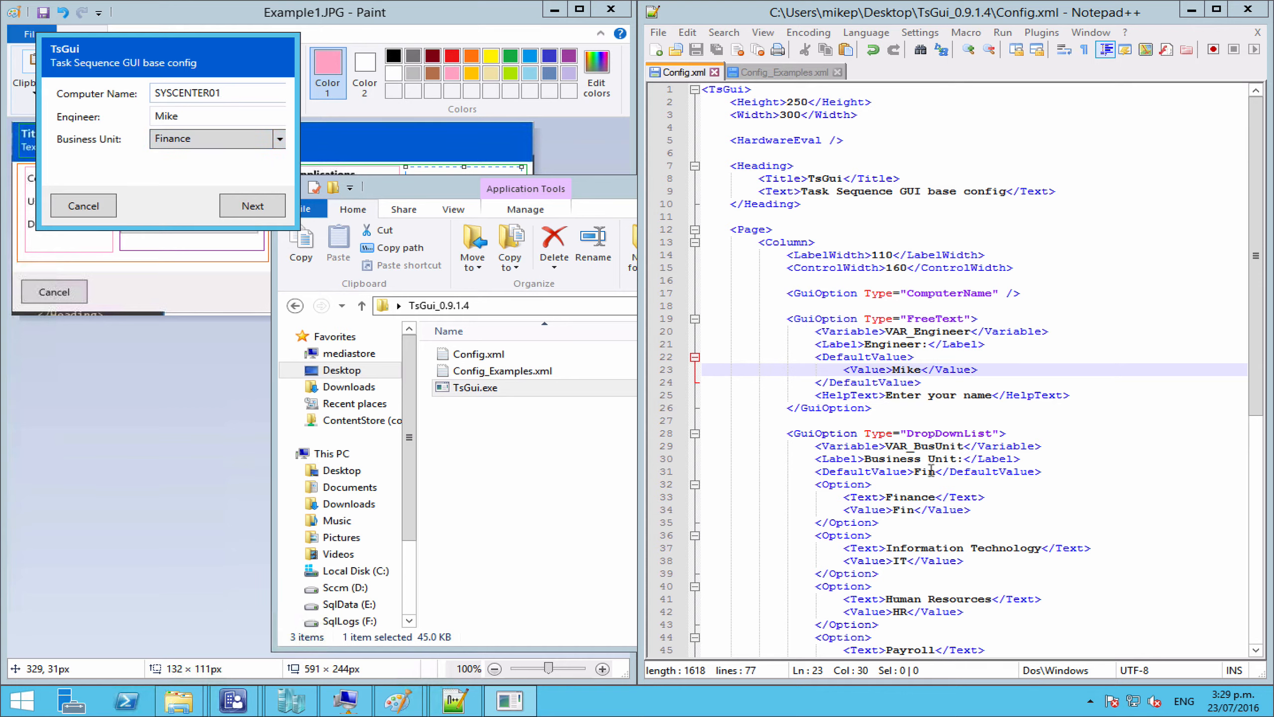
pyautogui.click(277, 138)
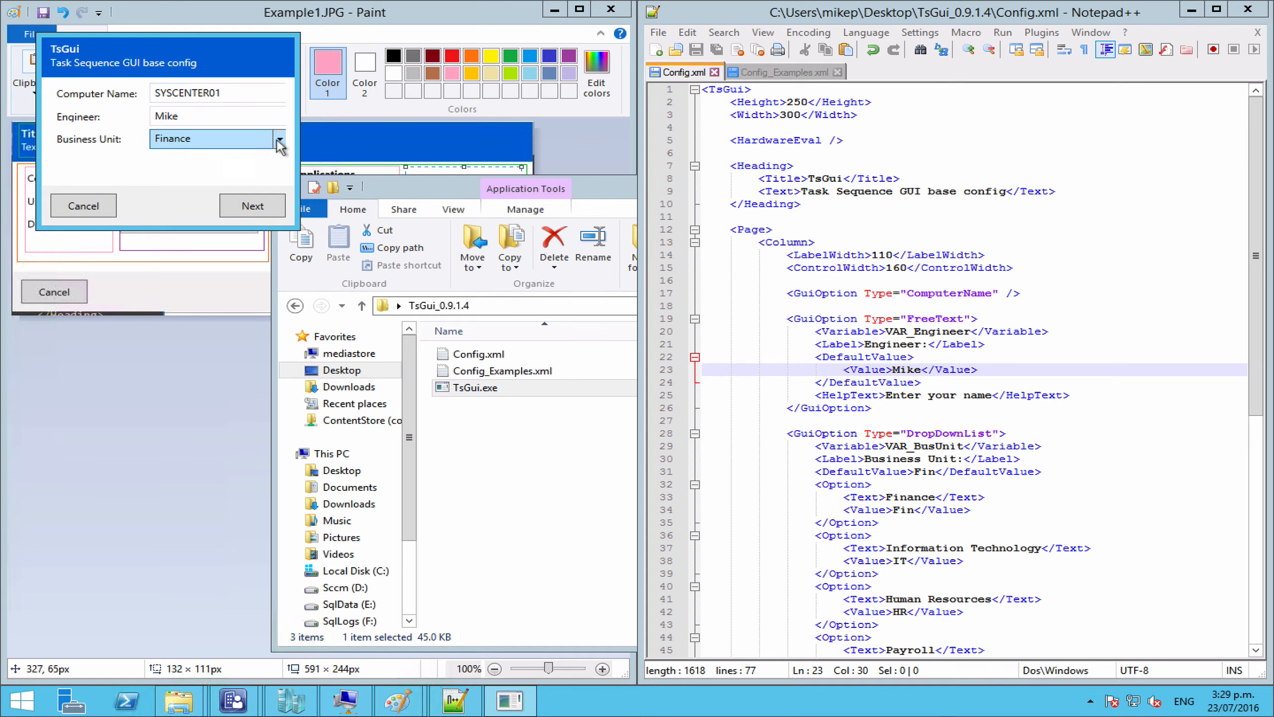
pyautogui.click(284, 136)
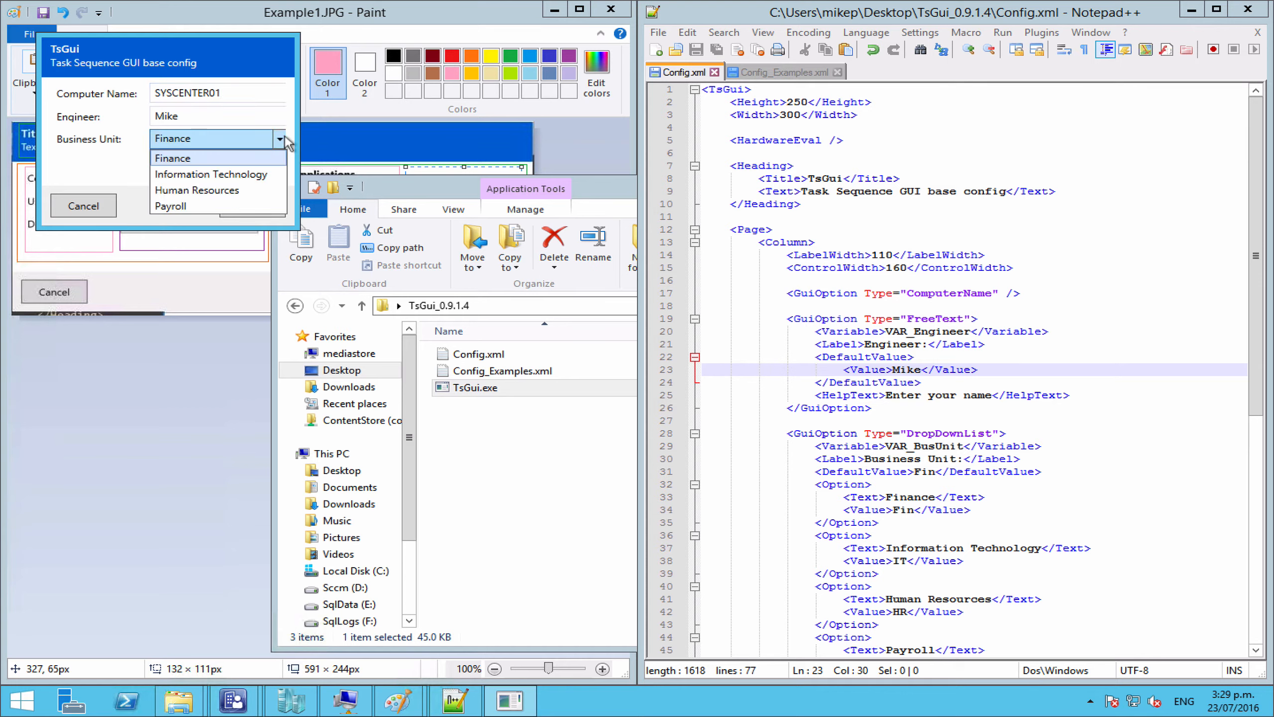
pyautogui.click(232, 205)
pyautogui.click(253, 206)
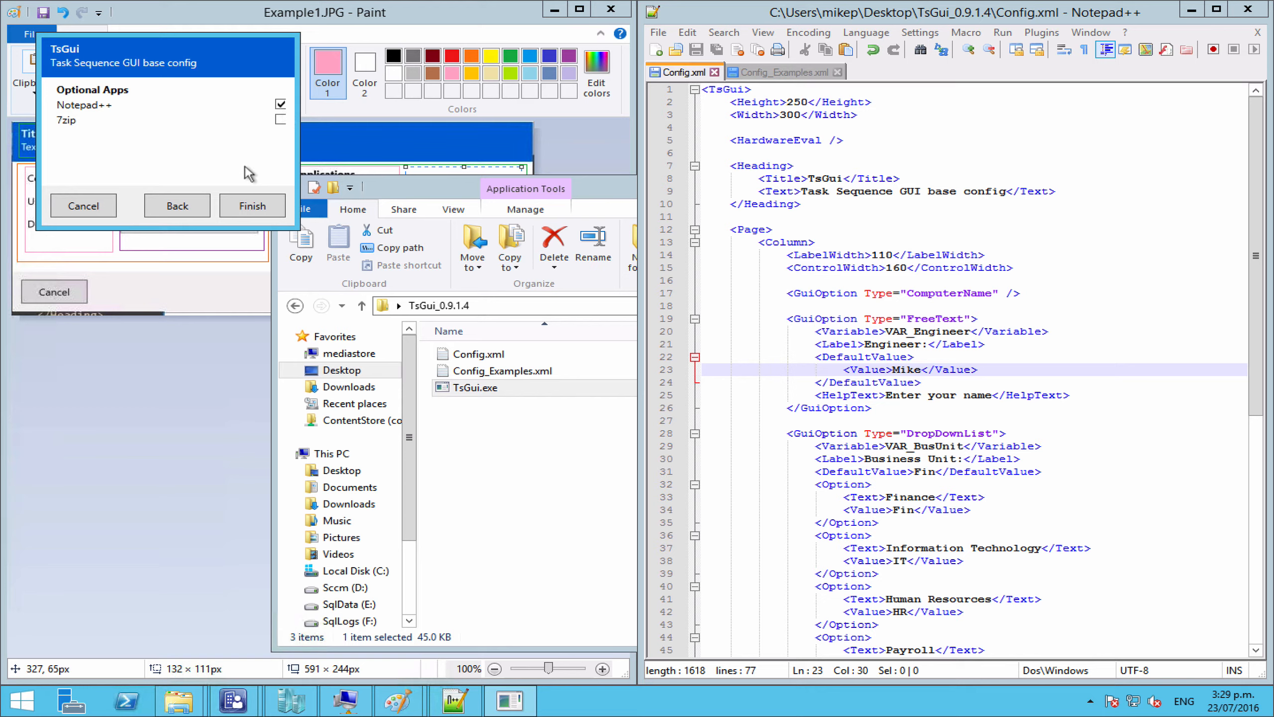
pyautogui.click(107, 202)
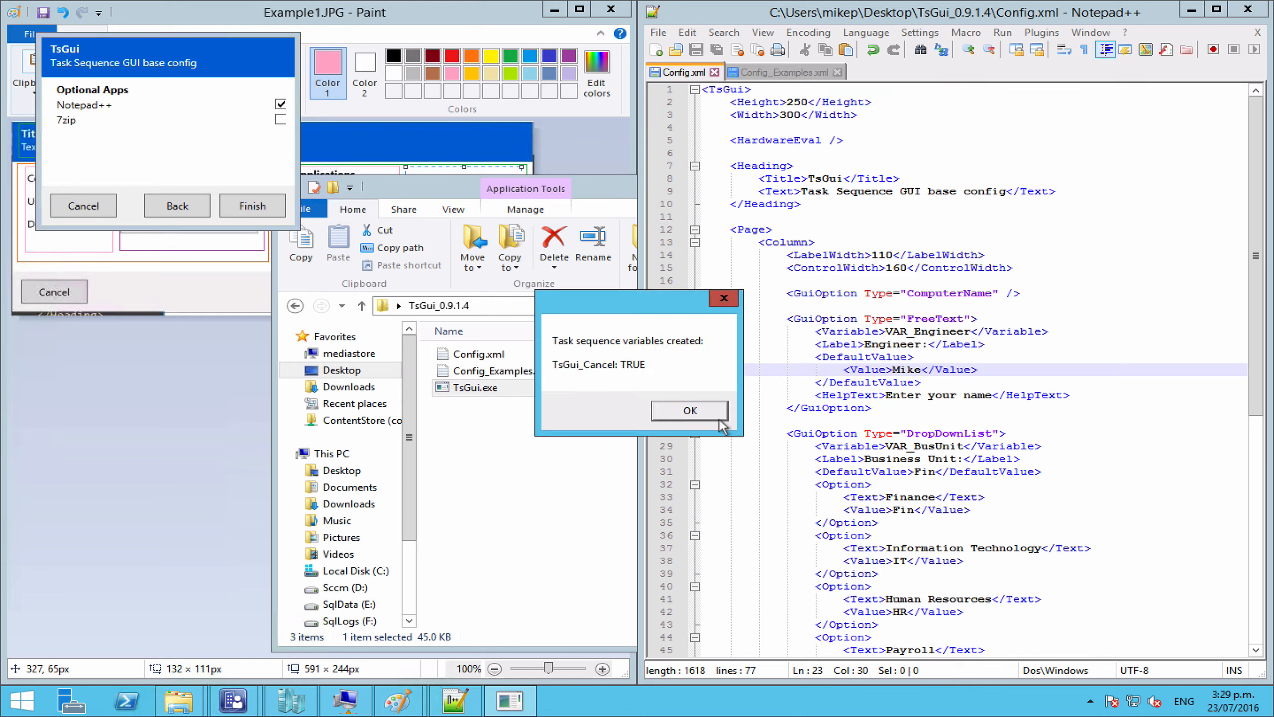
pyautogui.click(717, 417)
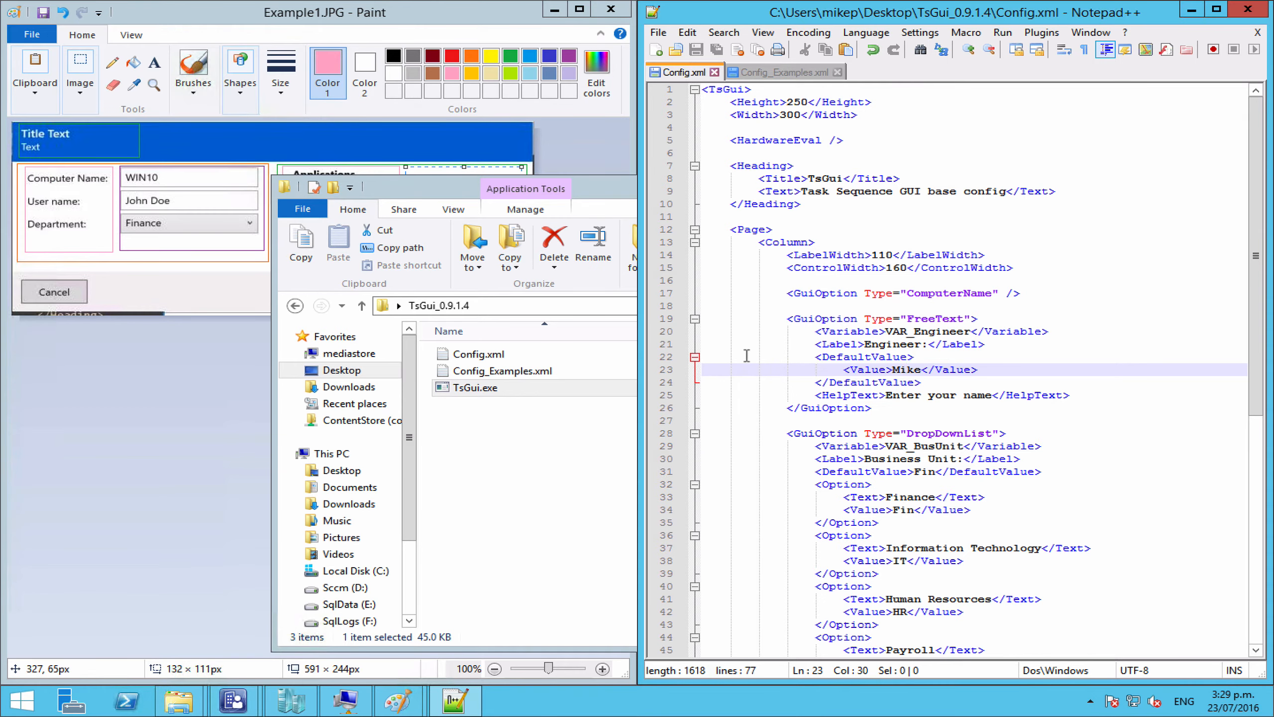
# Step: Change the Config.xml window Width from 300 to 310 and save
pyautogui.click(791, 118)
pyautogui.press('Delete')
pyautogui.write('1')
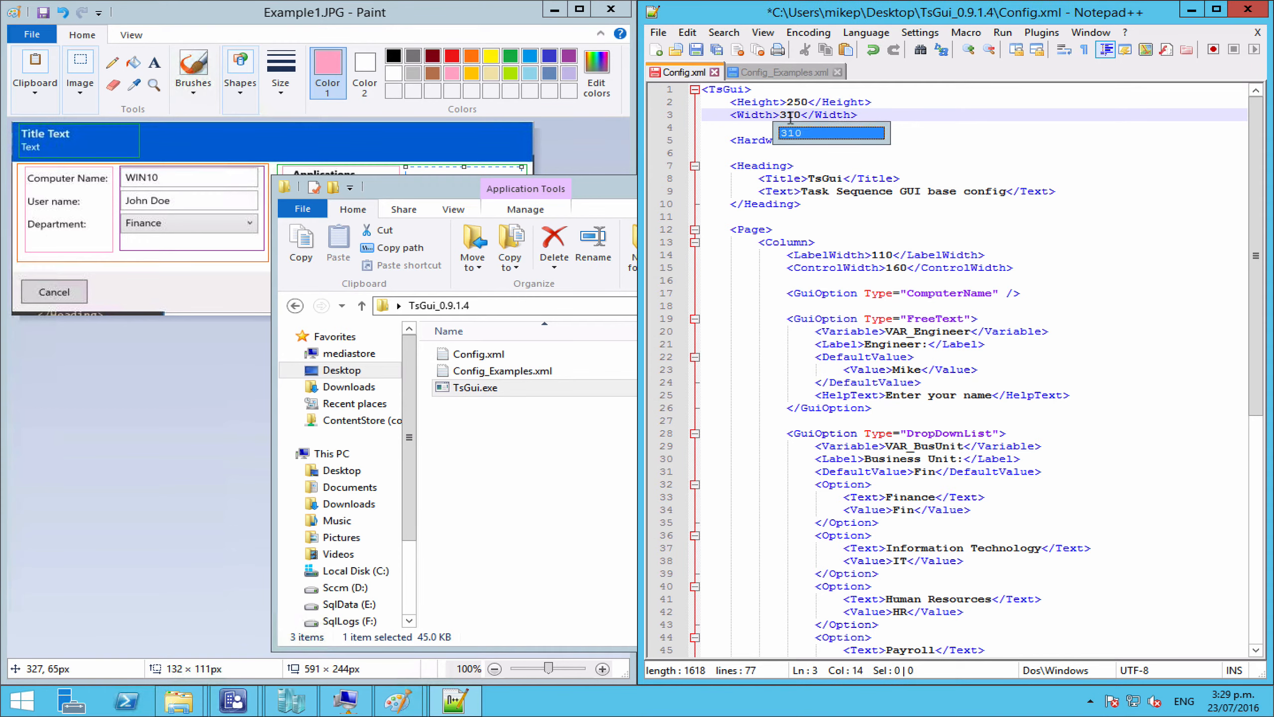
pyautogui.hotkey('ctrl', 's')
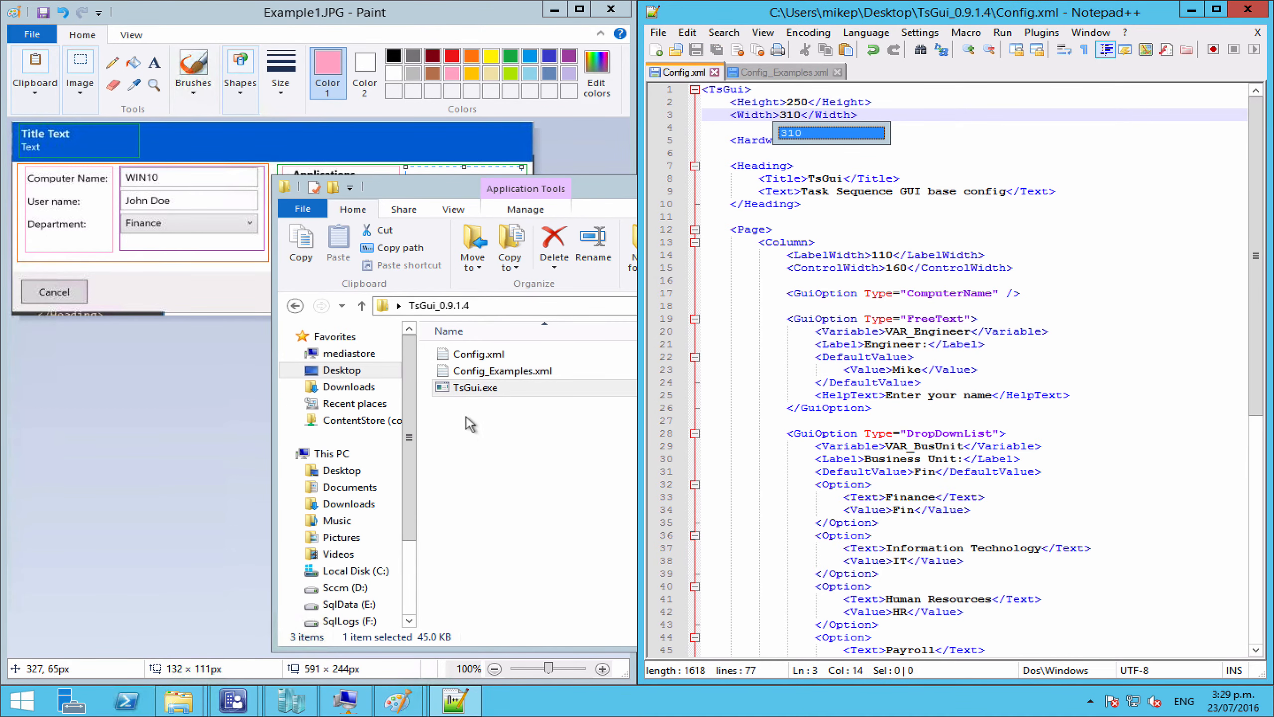
# Step: Relaunch TsGui.exe to test the wider window, then cancel the wizard and dismiss the result
pyautogui.doubleClick(466, 390)
pyautogui.click(700, 443)
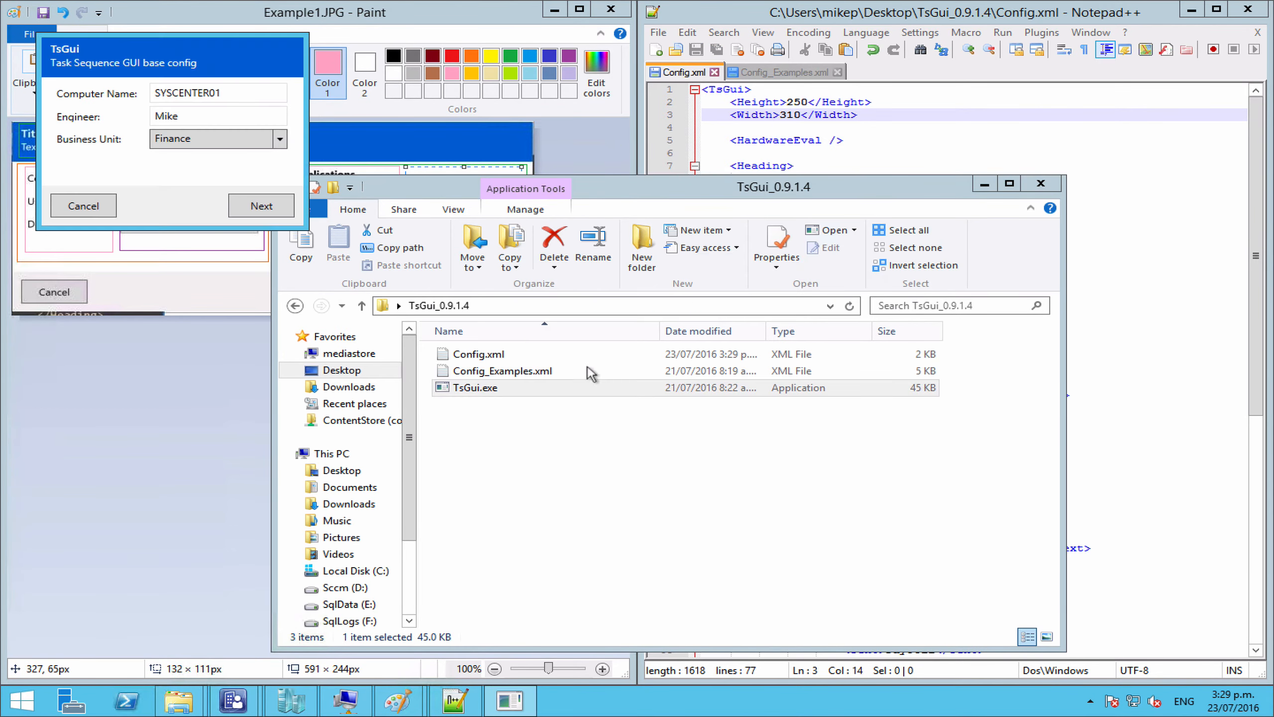
pyautogui.click(274, 206)
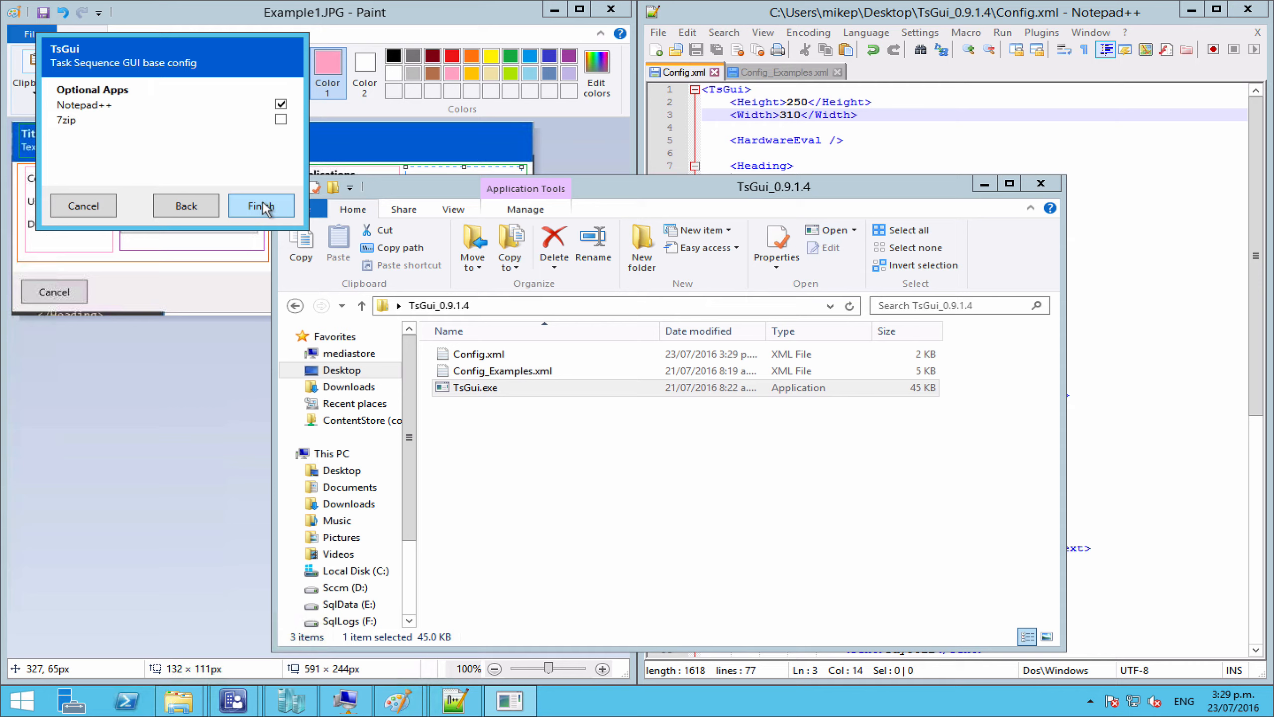
pyautogui.click(91, 210)
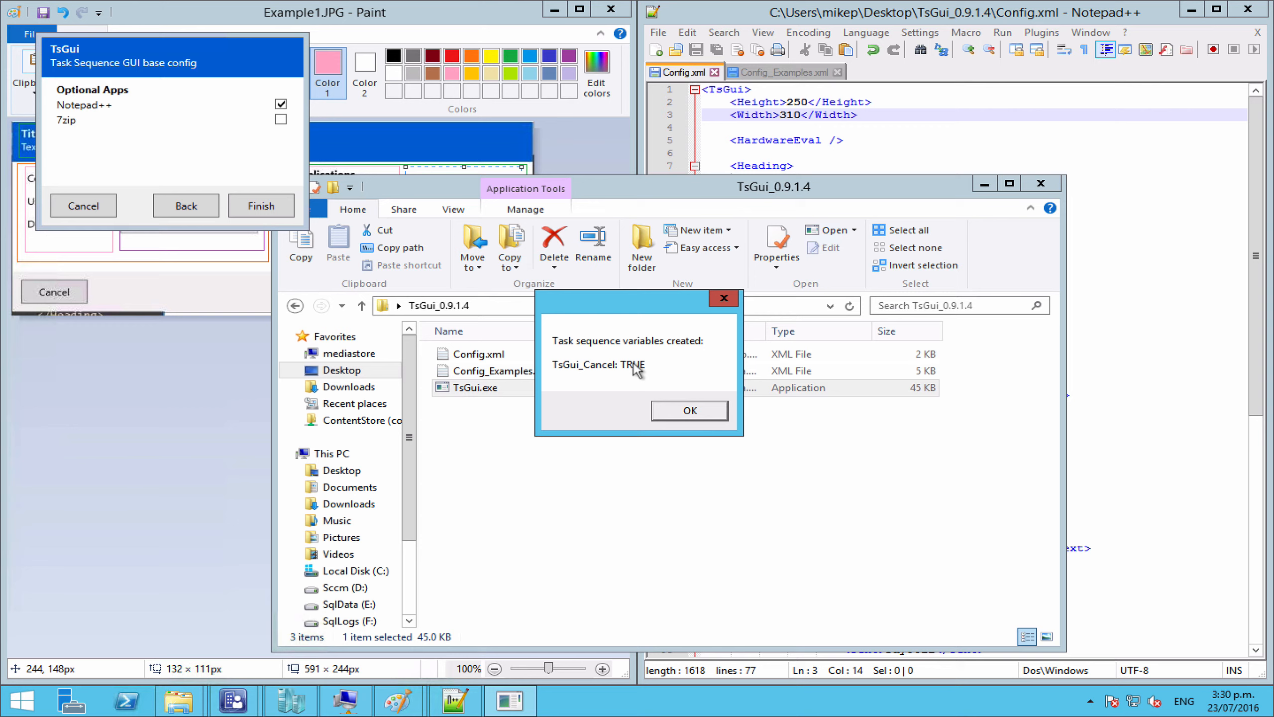
pyautogui.click(667, 412)
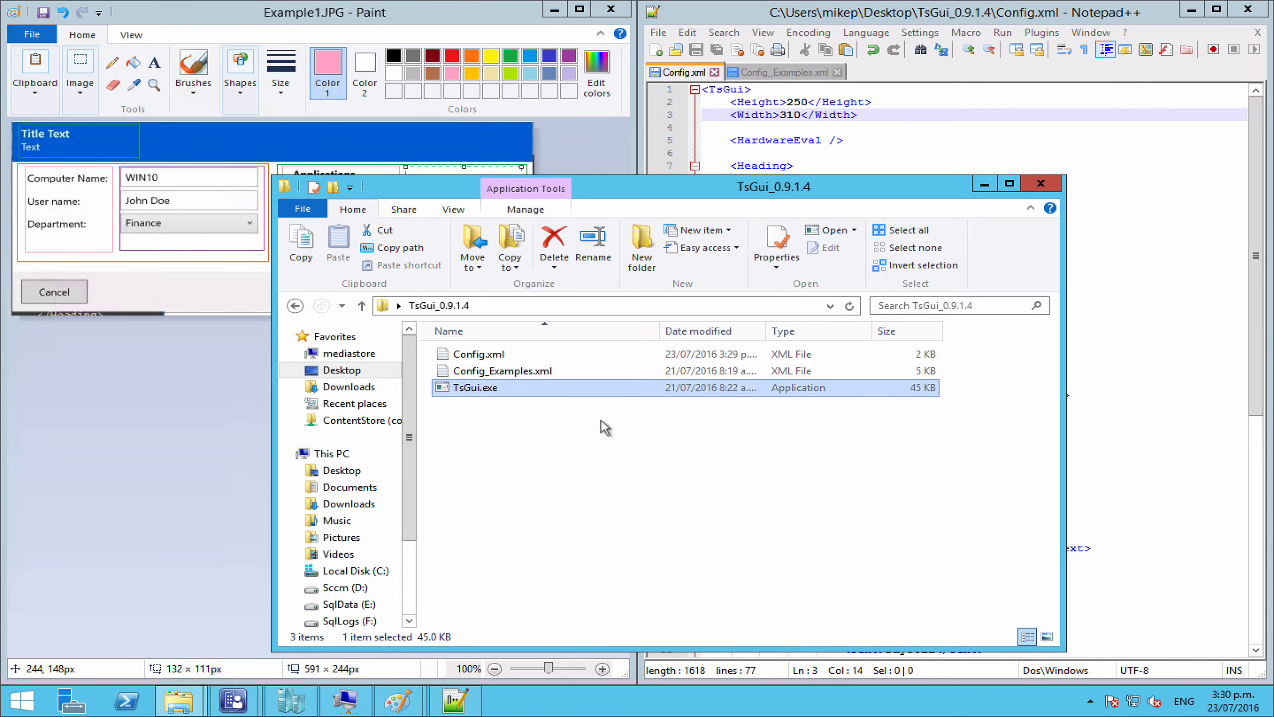
# Step: Relaunch TsGui.exe in test mode and return from Optional Apps to the first page
pyautogui.doubleClick(480, 395)
pyautogui.click(675, 455)
pyautogui.click(253, 211)
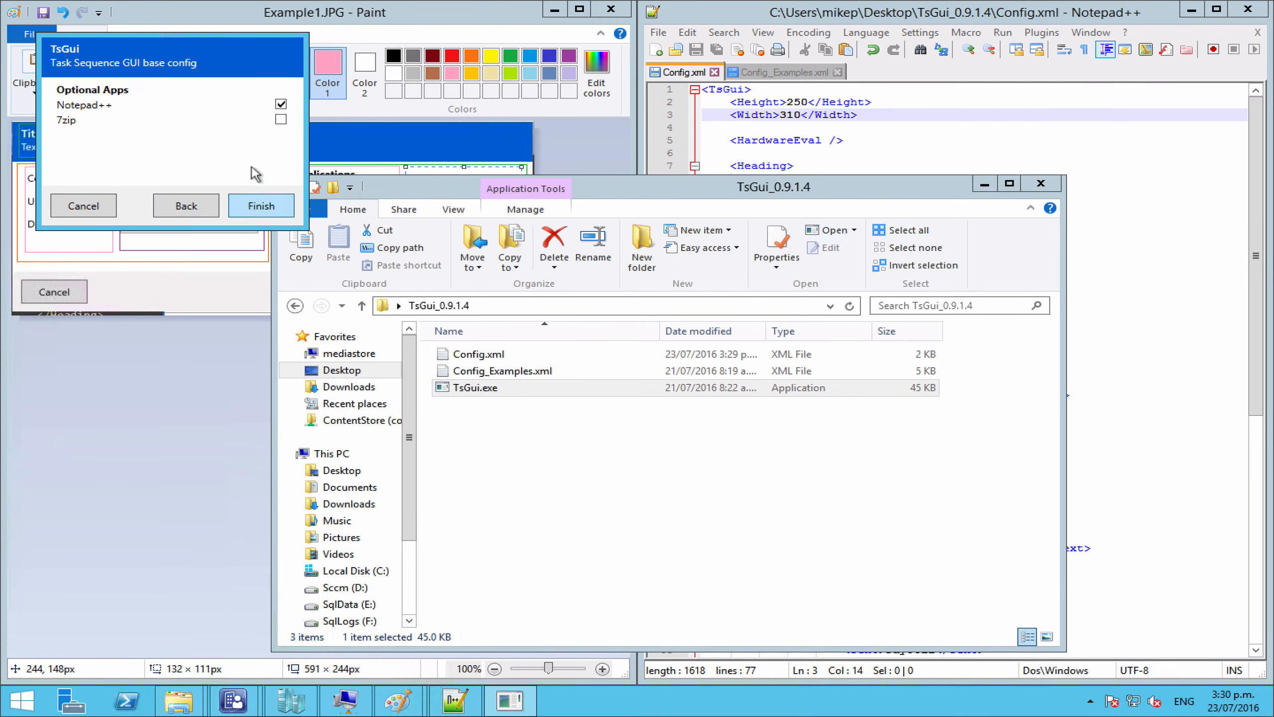
pyautogui.click(185, 206)
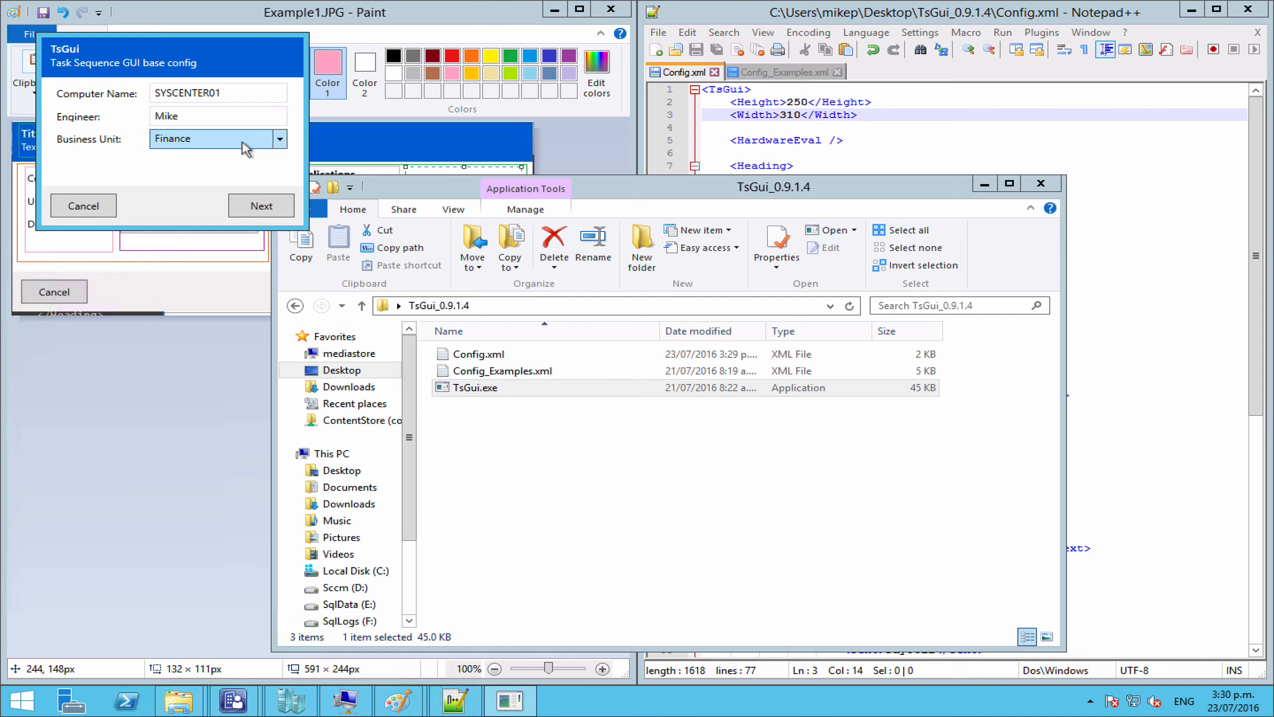
# Step: Pick Human Resources, append 'Test' to Engineer, and finish the wizard to show the variables
pyautogui.click(243, 142)
pyautogui.click(243, 191)
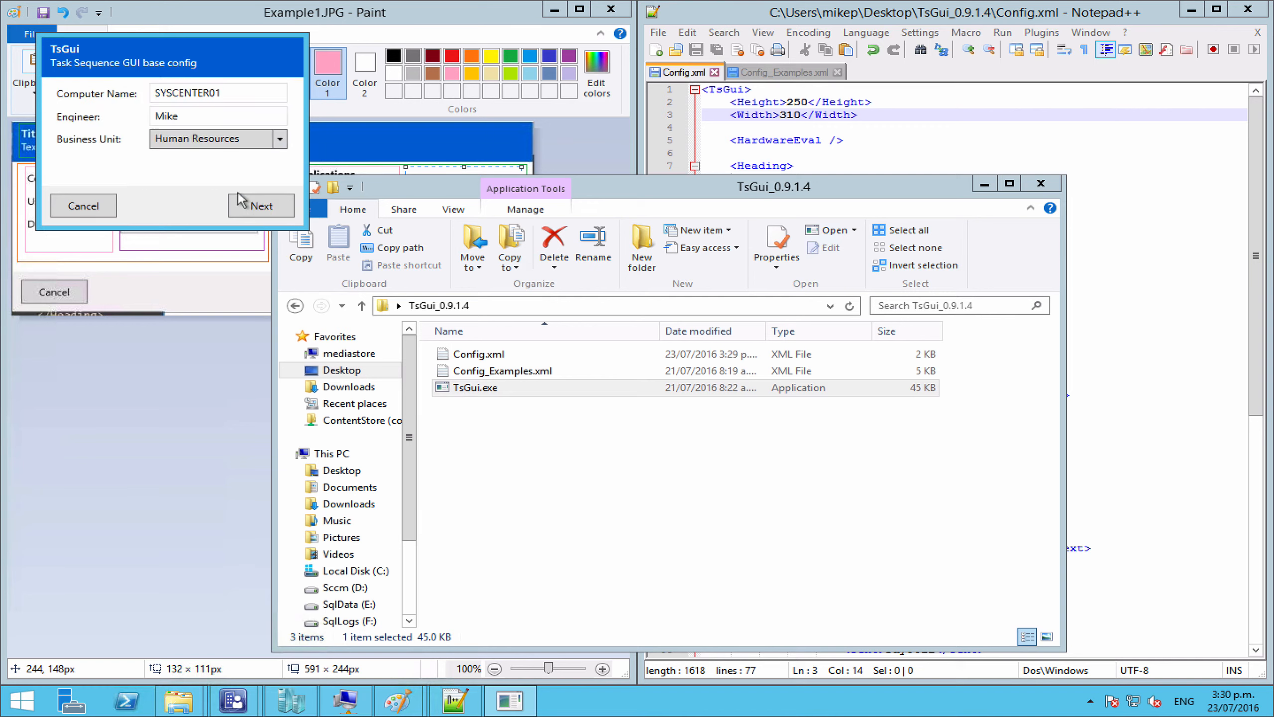
pyautogui.click(238, 118)
pyautogui.write('Test')
pyautogui.click(265, 214)
pyautogui.click(265, 214)
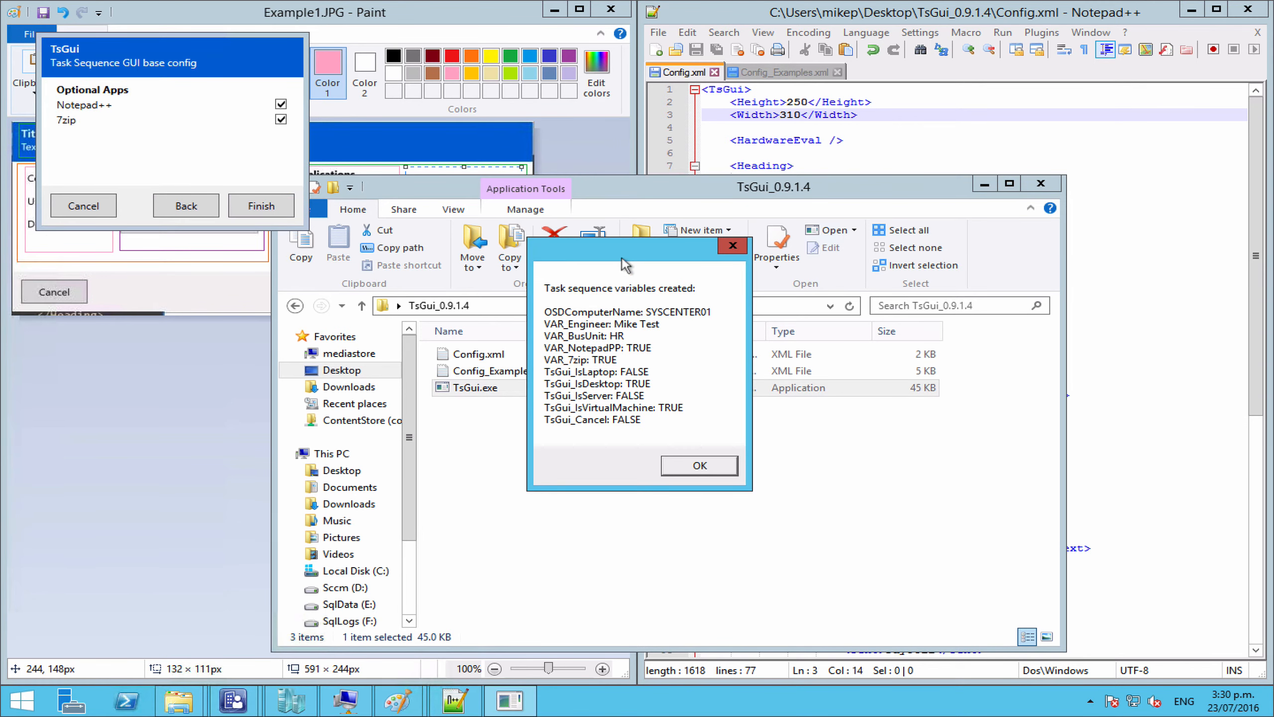
pyautogui.moveTo(622, 257); pyautogui.dragTo(261, 257)
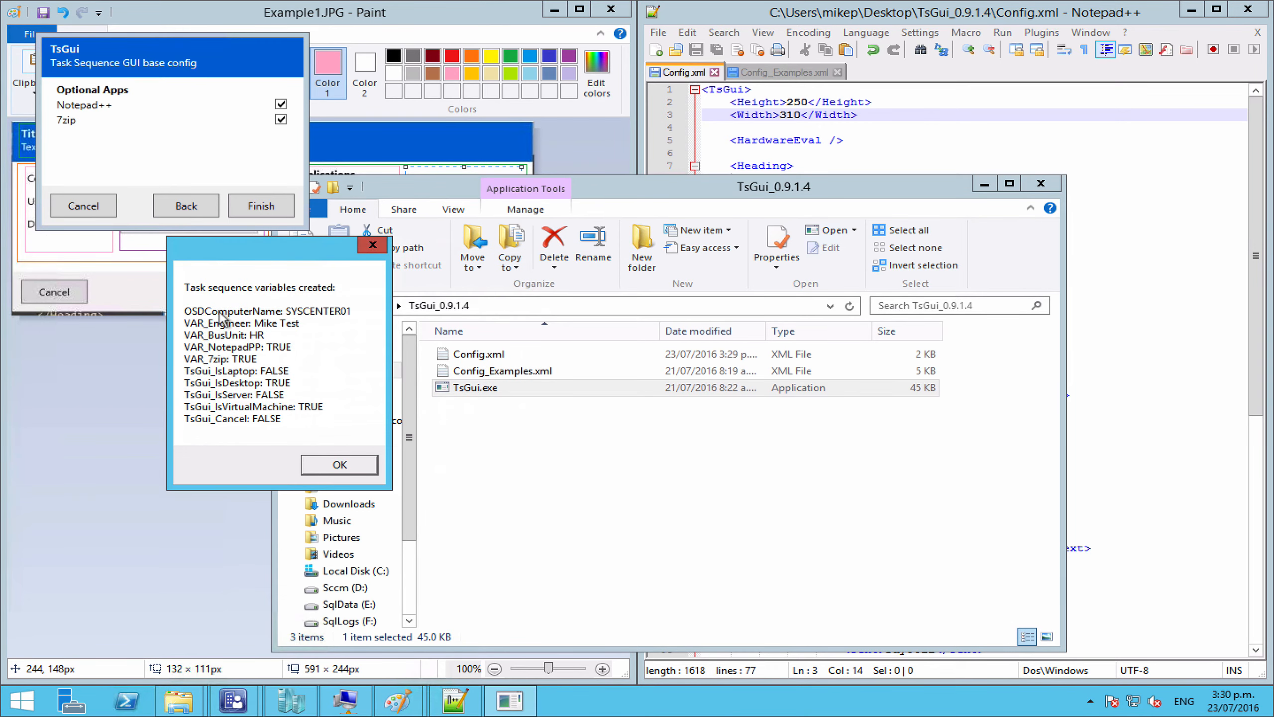
pyautogui.click(851, 160)
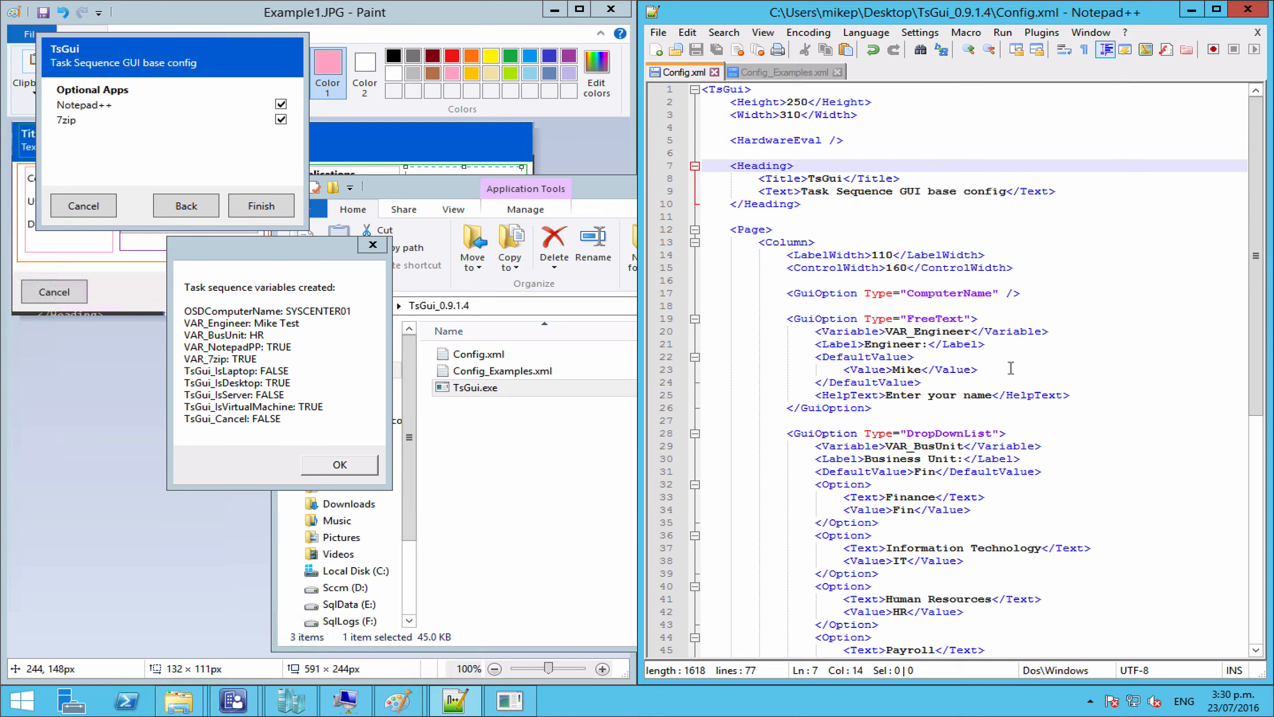
pyautogui.doubleClick(948, 332)
pyautogui.doubleClick(940, 447)
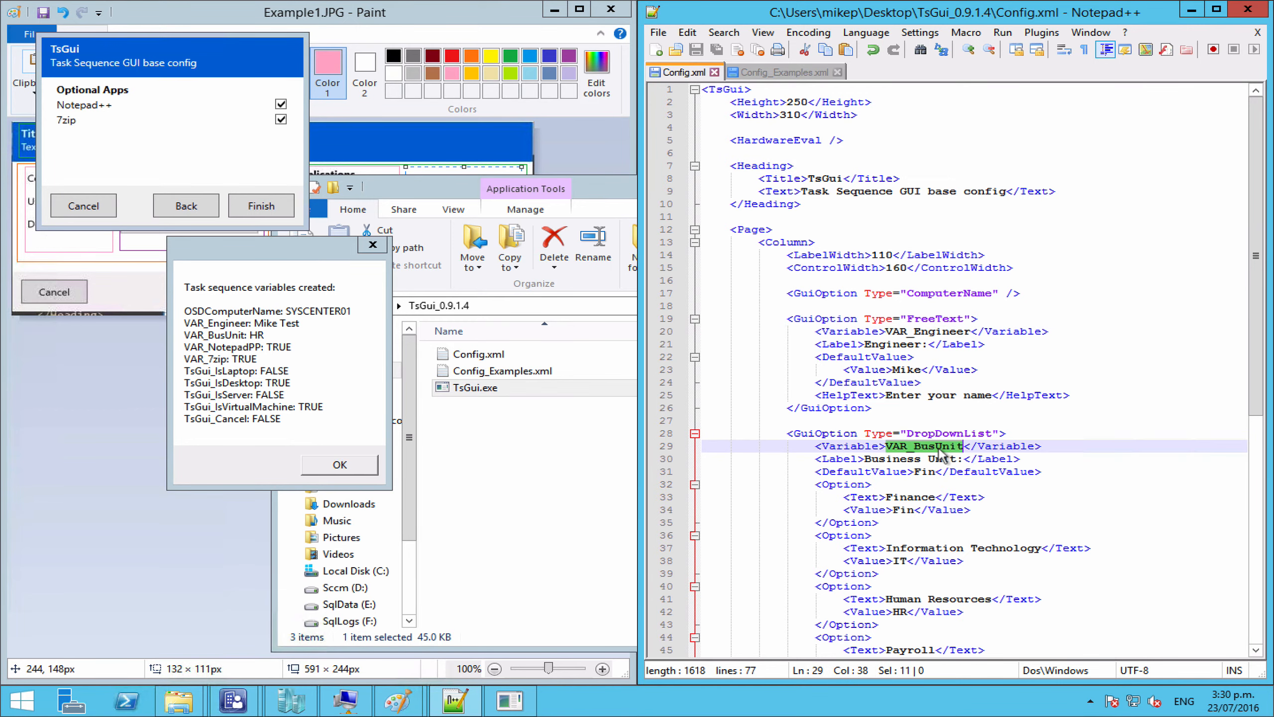
pyautogui.scroll(-7, 940, 448)
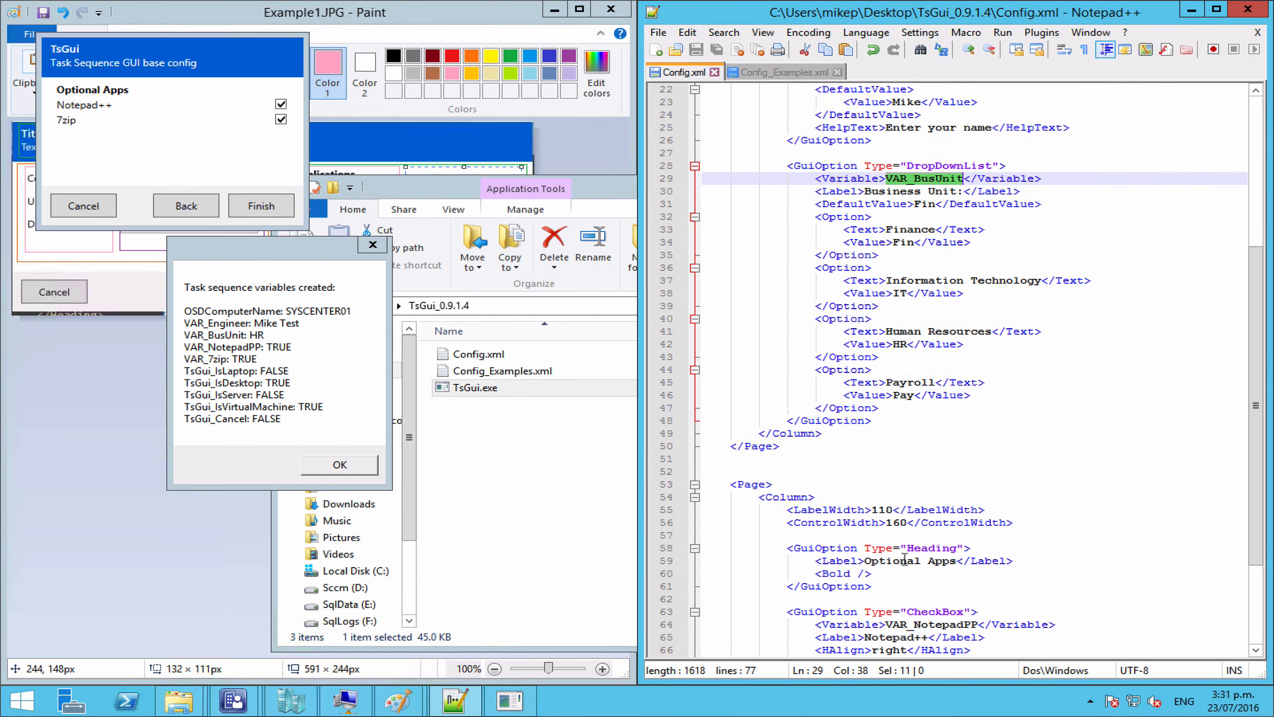
pyautogui.scroll(-4, 909, 552)
pyautogui.doubleClick(911, 484)
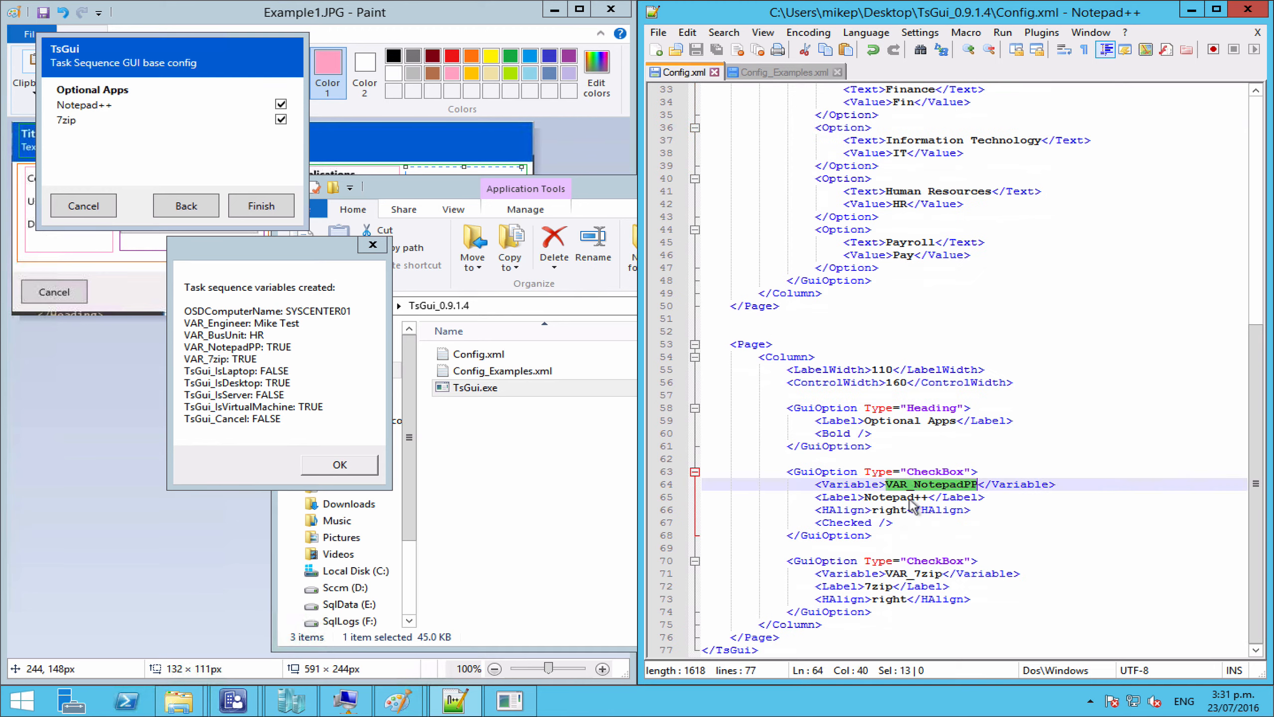
pyautogui.doubleClick(915, 574)
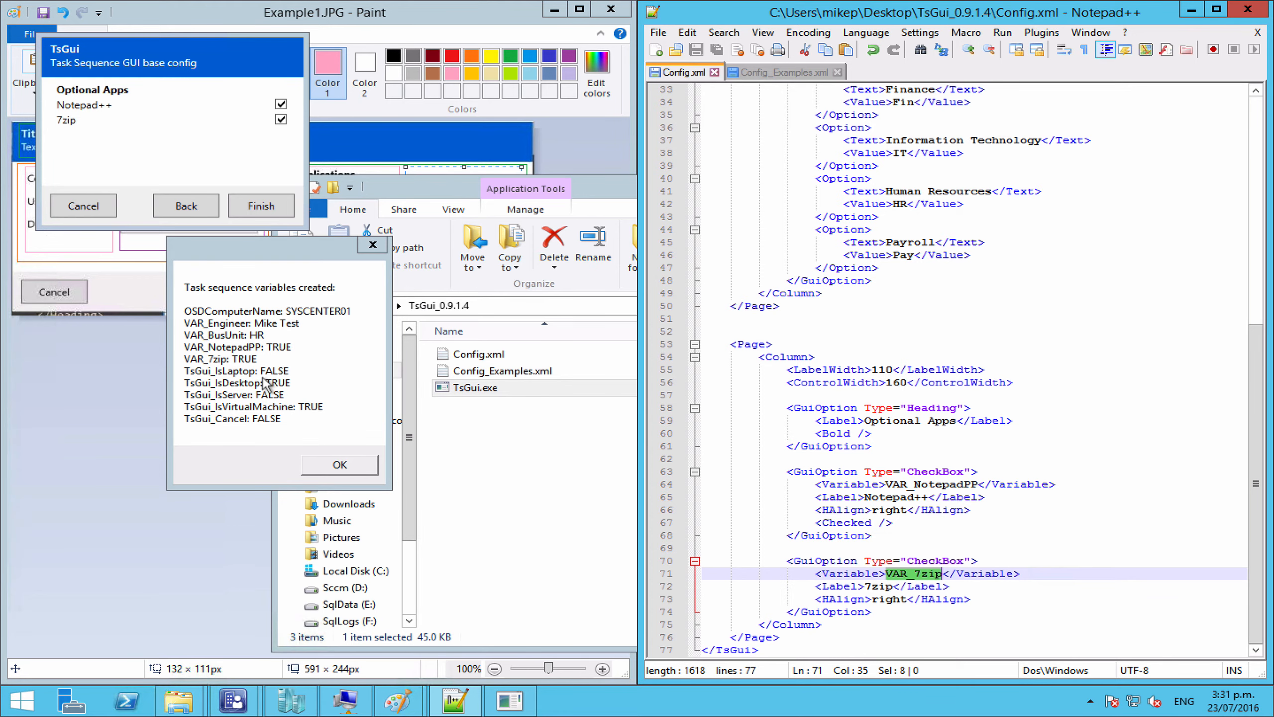
# Step: Return Config.xml to its first line, select HardwareEval, and close the TsGui variables summary
pyautogui.click(928, 301)
pyautogui.scroll(11, 929, 301)
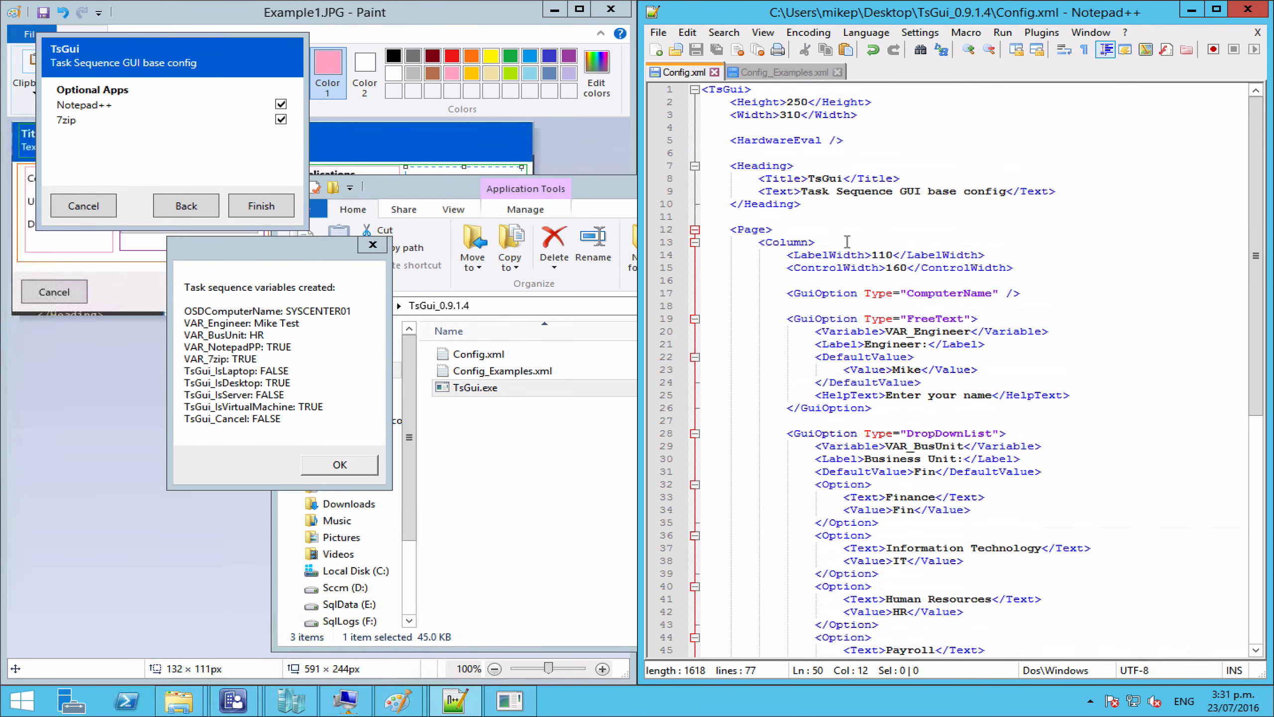
pyautogui.doubleClick(761, 140)
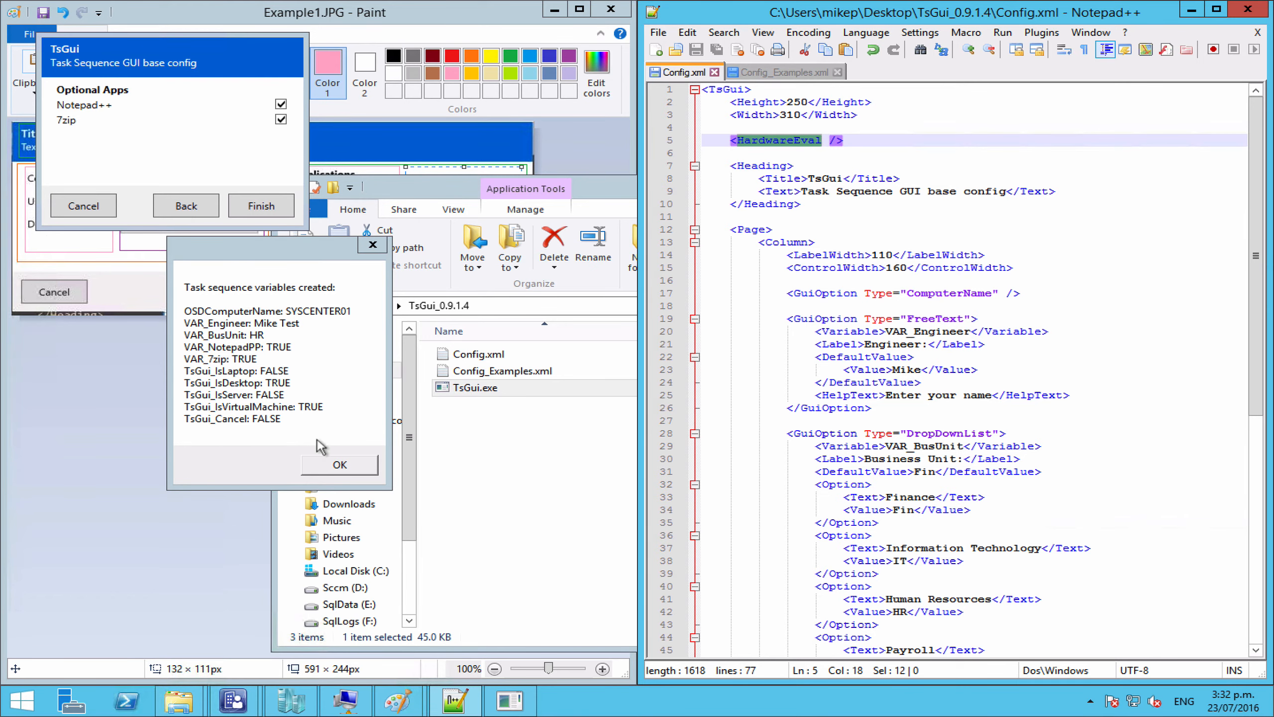
pyautogui.click(338, 464)
# Step: Comment out the <HardwareEval /> line with <!-- --> and save Config.xml
pyautogui.click(761, 129)
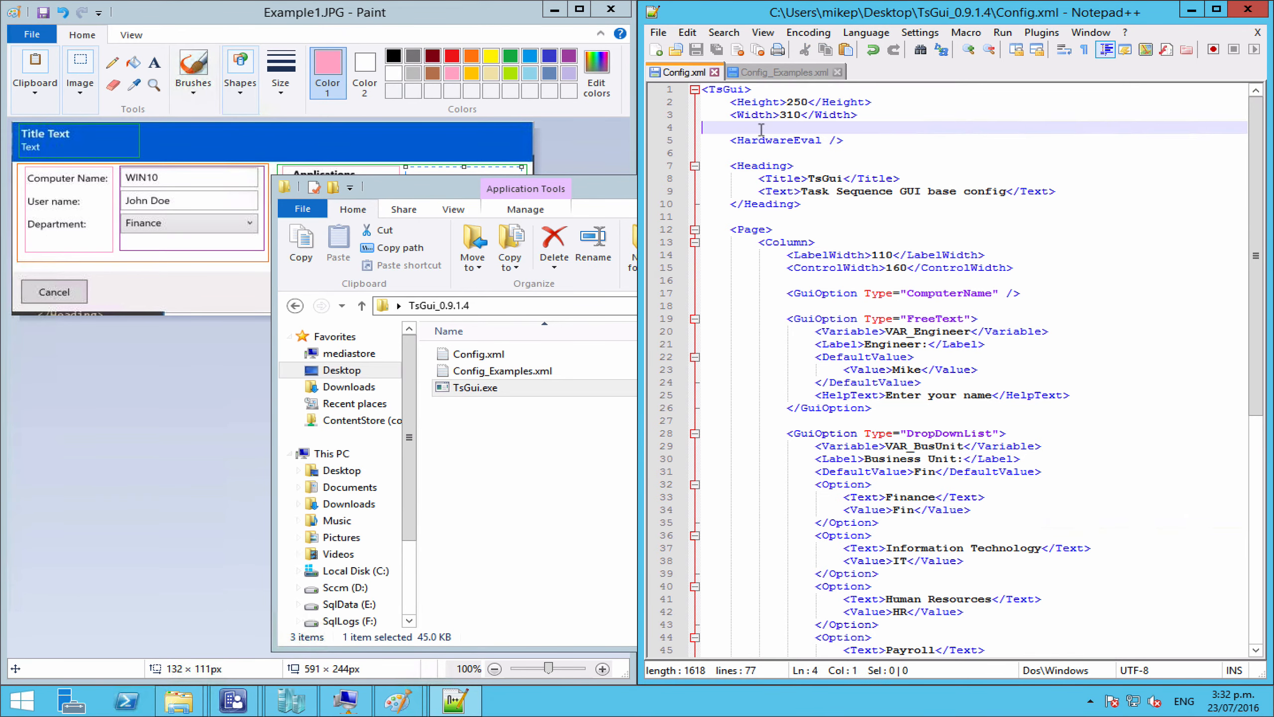
pyautogui.press('Return')
pyautogui.press('Tab')
pyautogui.write('<!--')
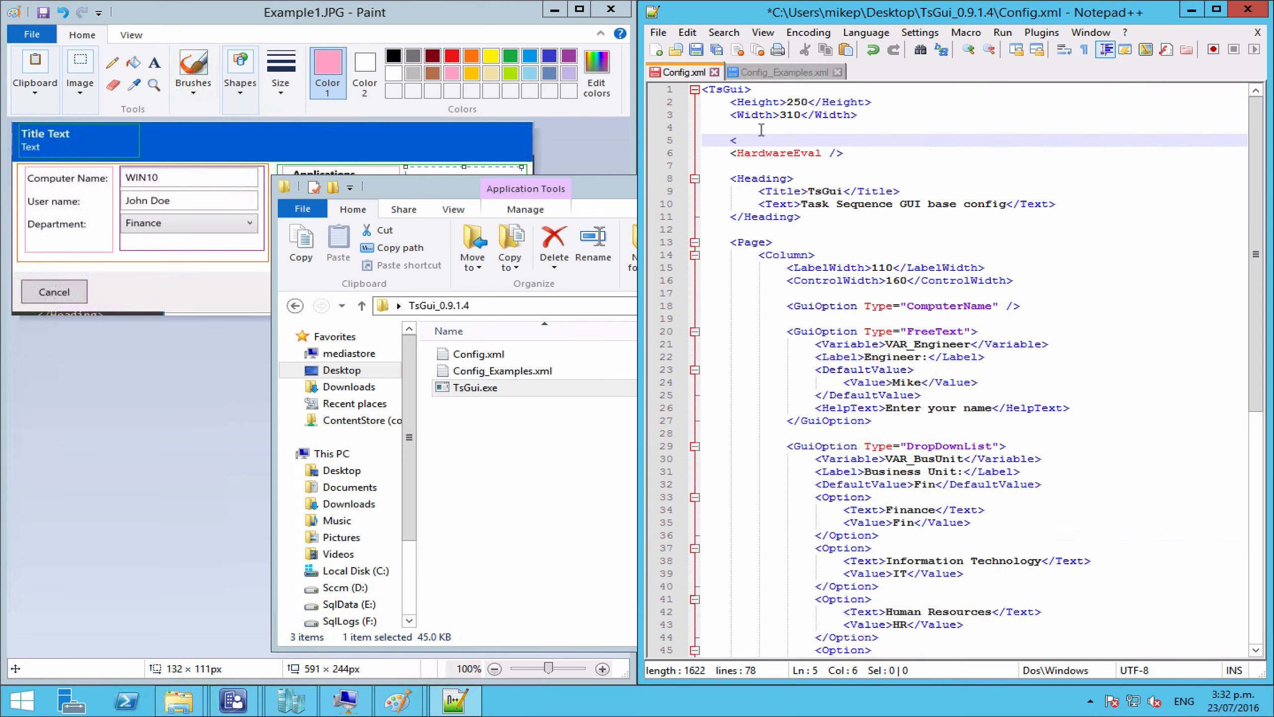
pyautogui.click(740, 165)
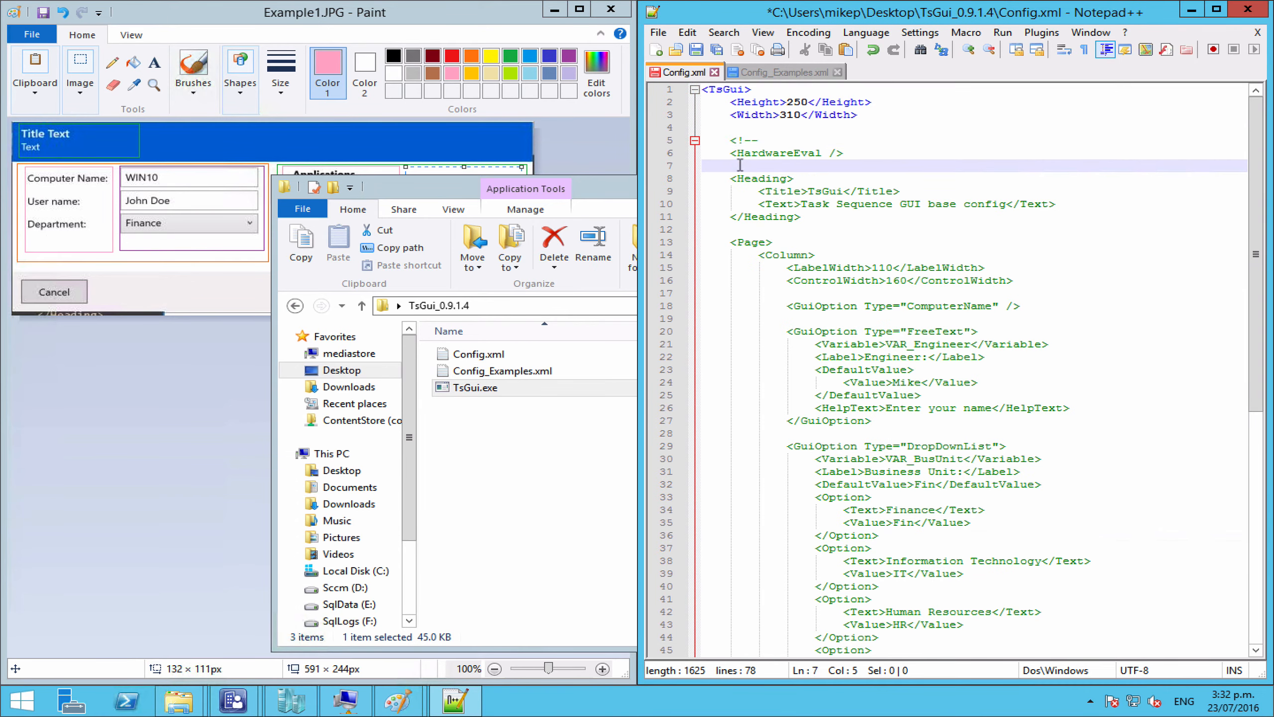
pyautogui.write('-->')
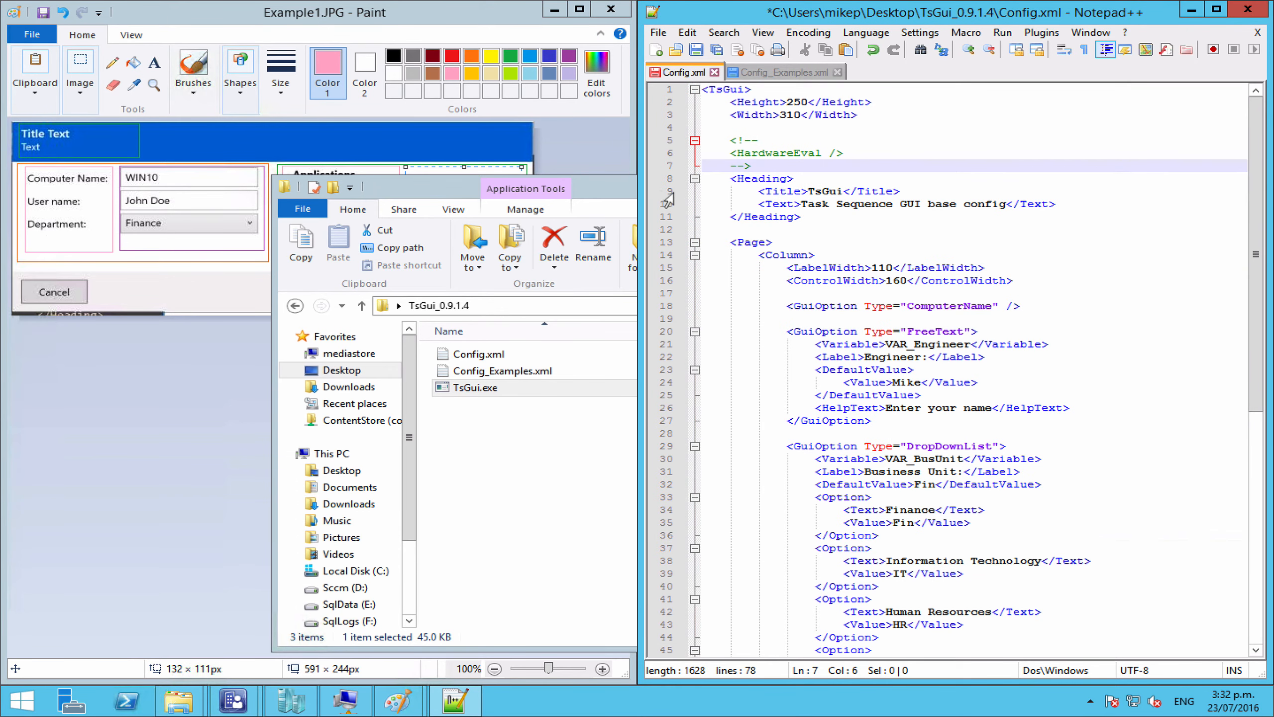
pyautogui.hotkey('ctrl', 's')
# Step: Test-run TsGui.exe with HardwareEval disabled, then close its variables summary
pyautogui.click(484, 389)
pyautogui.doubleClick(484, 389)
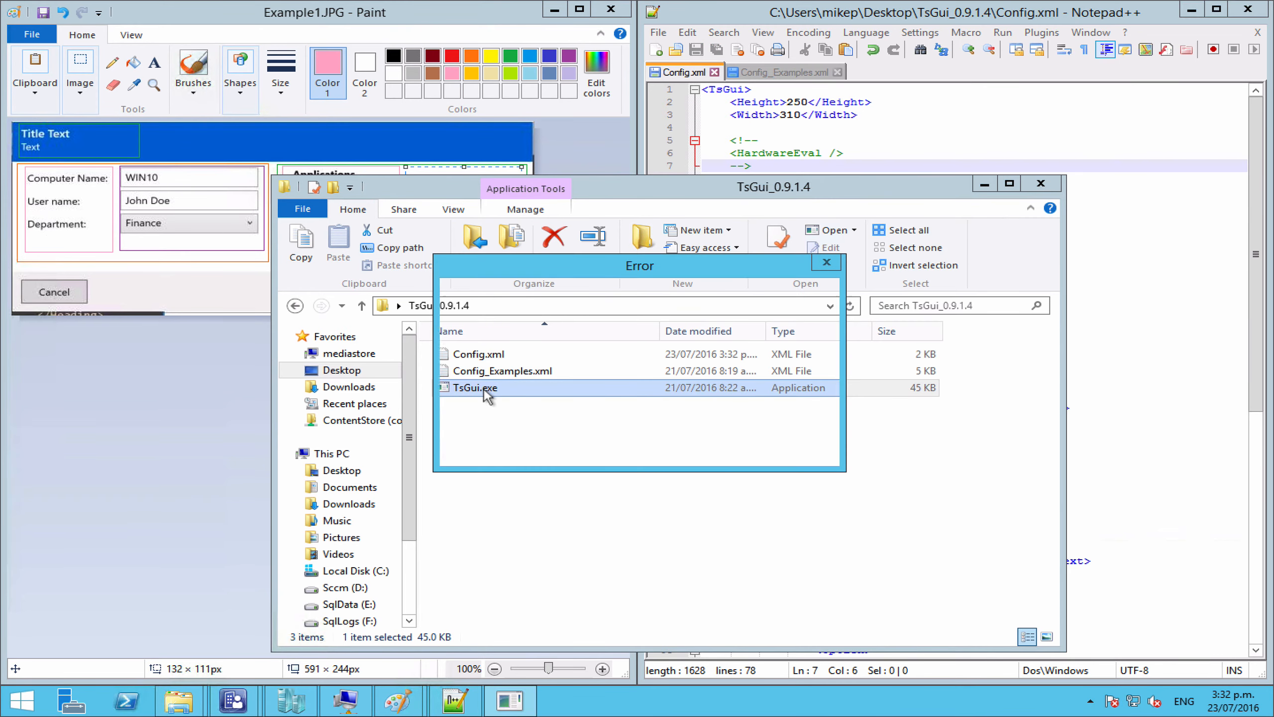
pyautogui.click(713, 446)
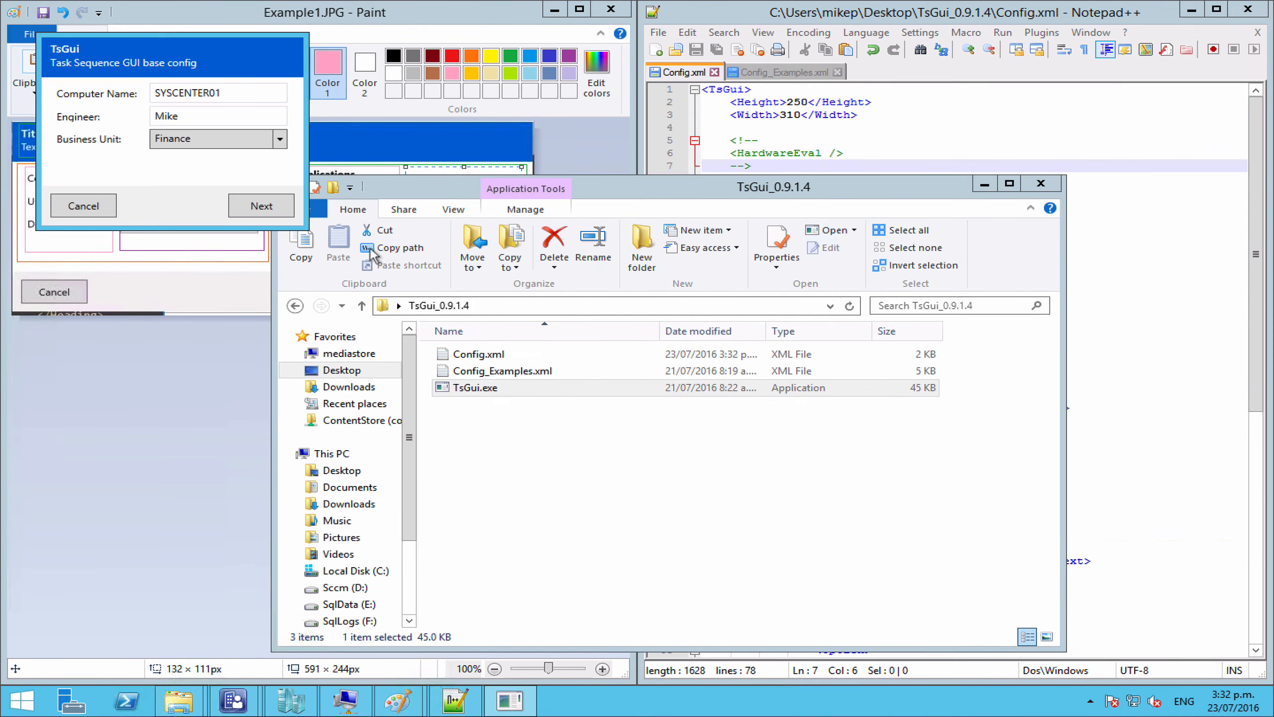
pyautogui.click(261, 205)
pyautogui.click(260, 205)
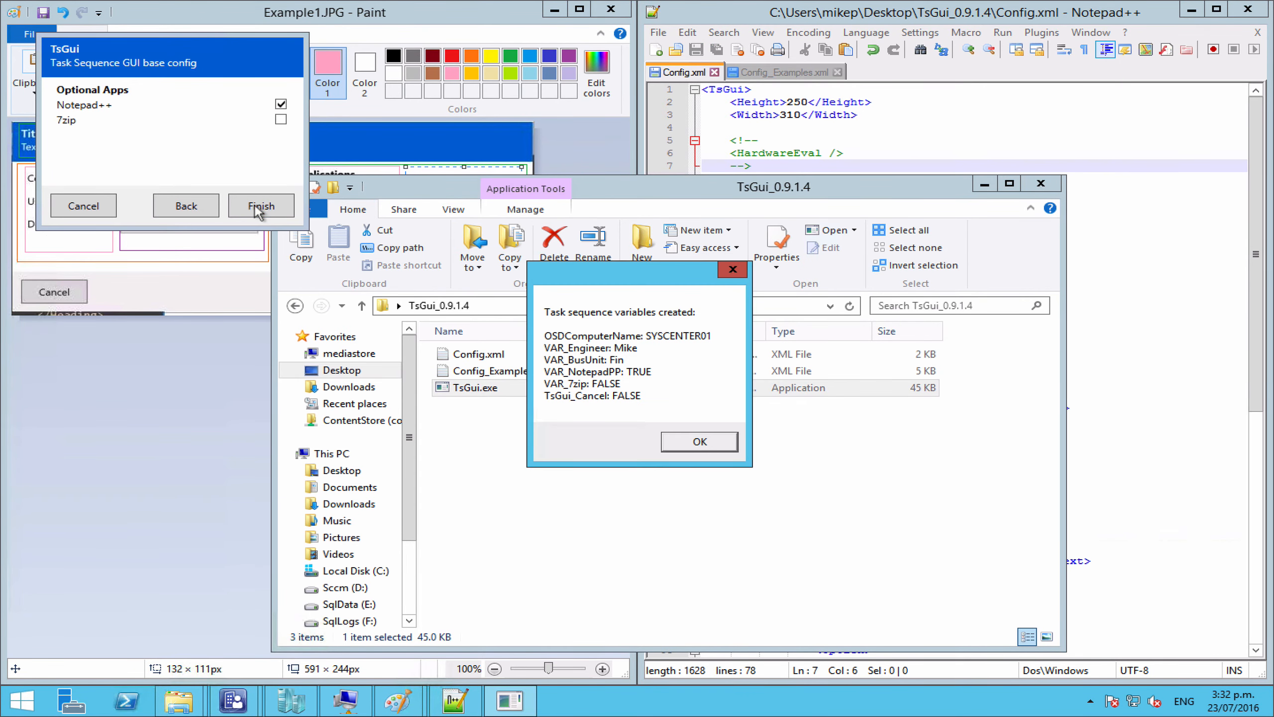
pyautogui.click(687, 444)
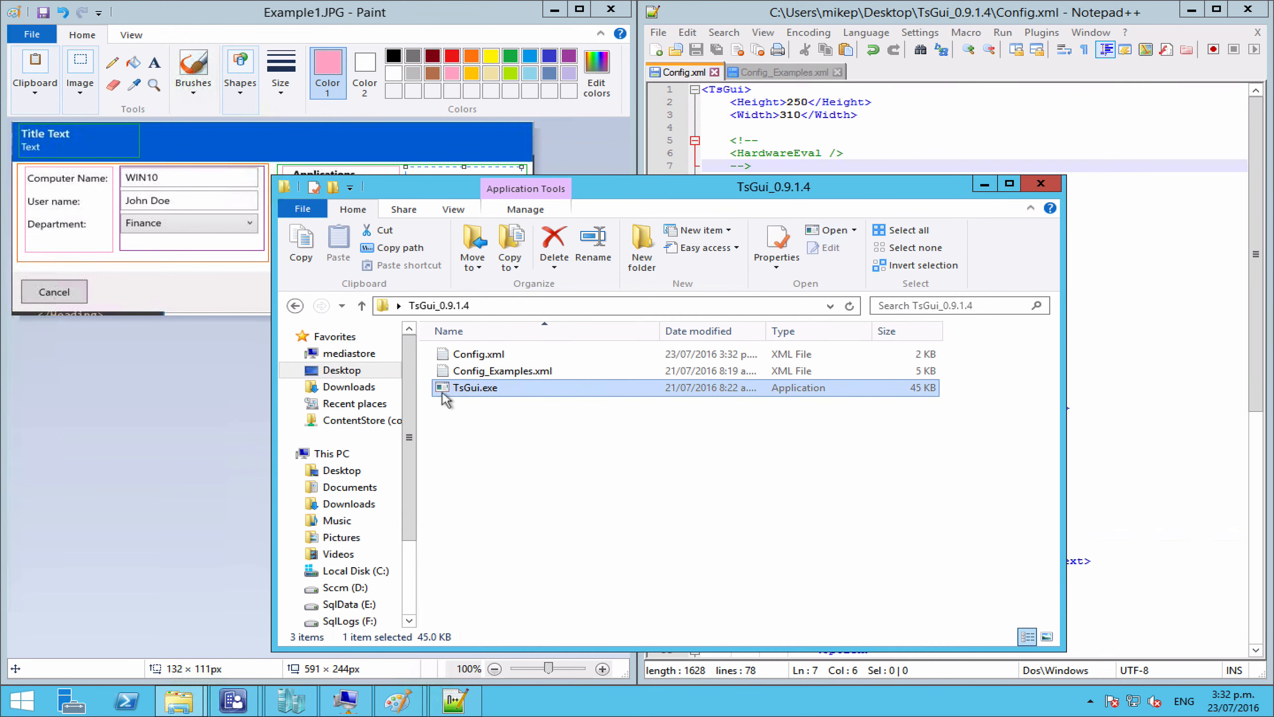
# Step: Remove the comment markers around HardwareEval and save Config.xml again
pyautogui.click(689, 168)
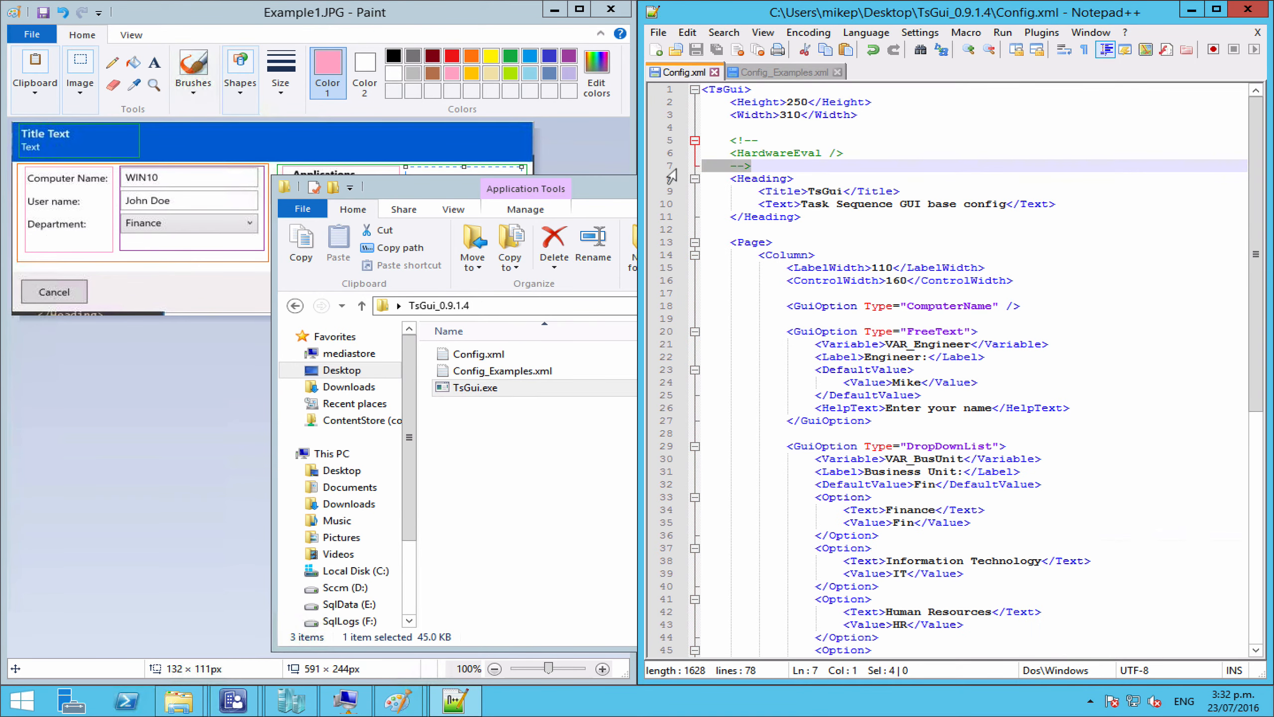
pyautogui.press('Delete')
pyautogui.moveTo(758, 143); pyautogui.dragTo(669, 131)
pyautogui.press('Delete')
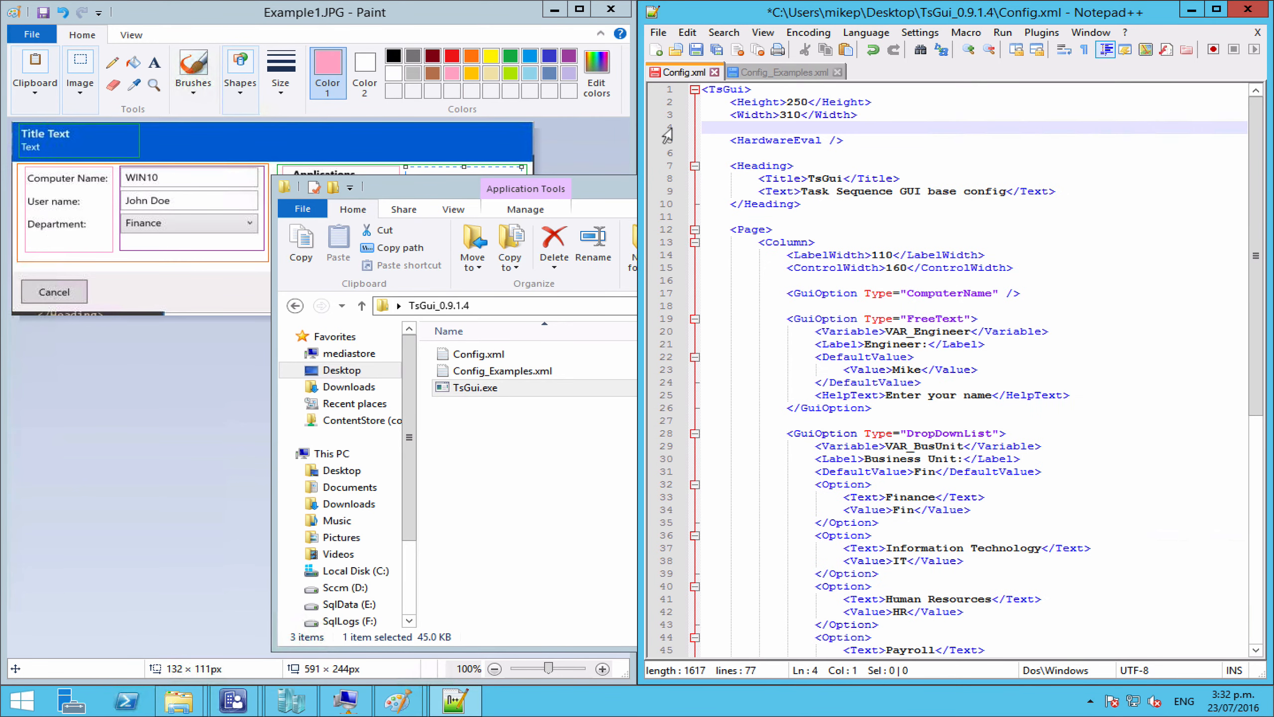
pyautogui.hotkey('ctrl', 's')
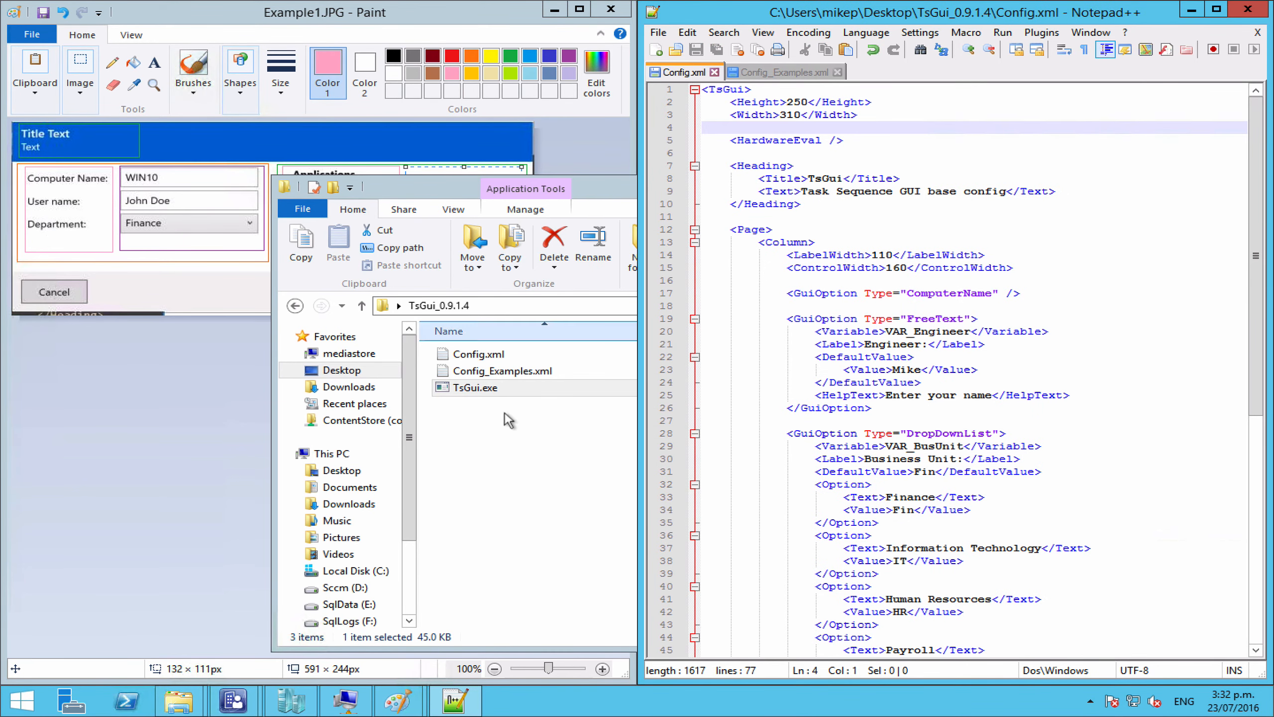
# Step: Copy the TsGui_0.9.1.4 folder from the Desktop into \\contentstore\ContentStore\Packages
pyautogui.click(503, 474)
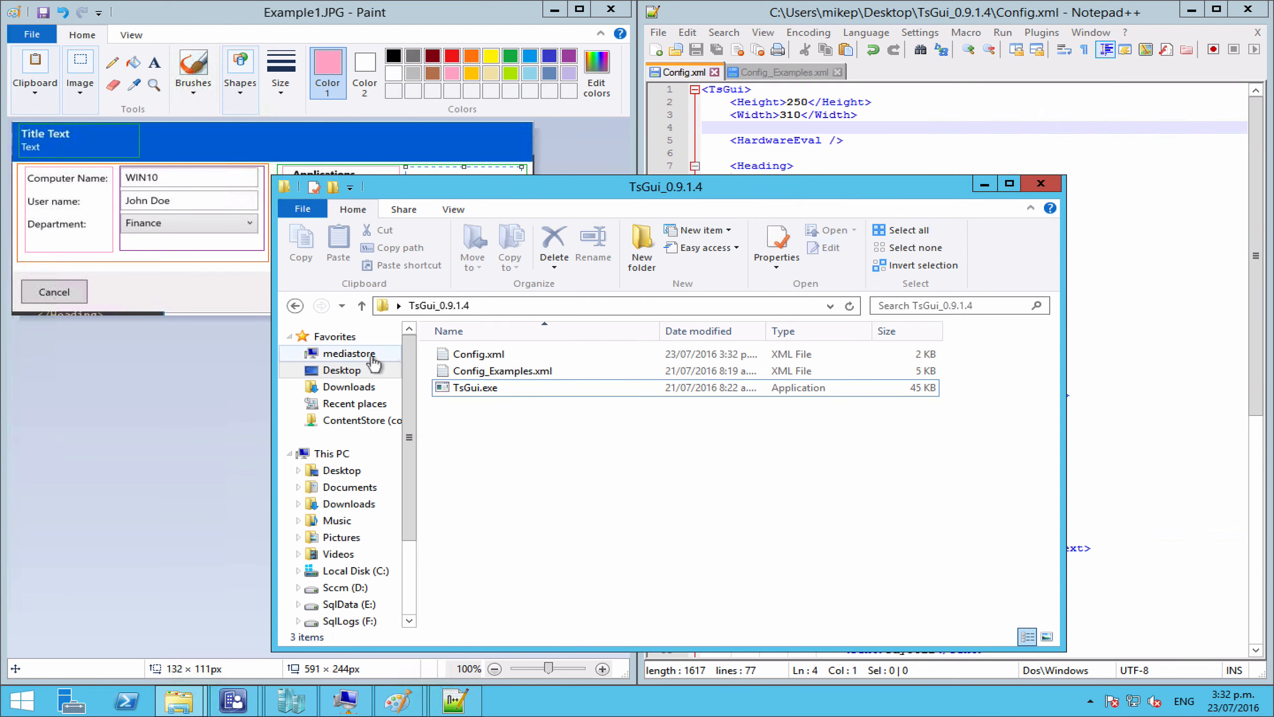
pyautogui.click(341, 371)
pyautogui.click(523, 482)
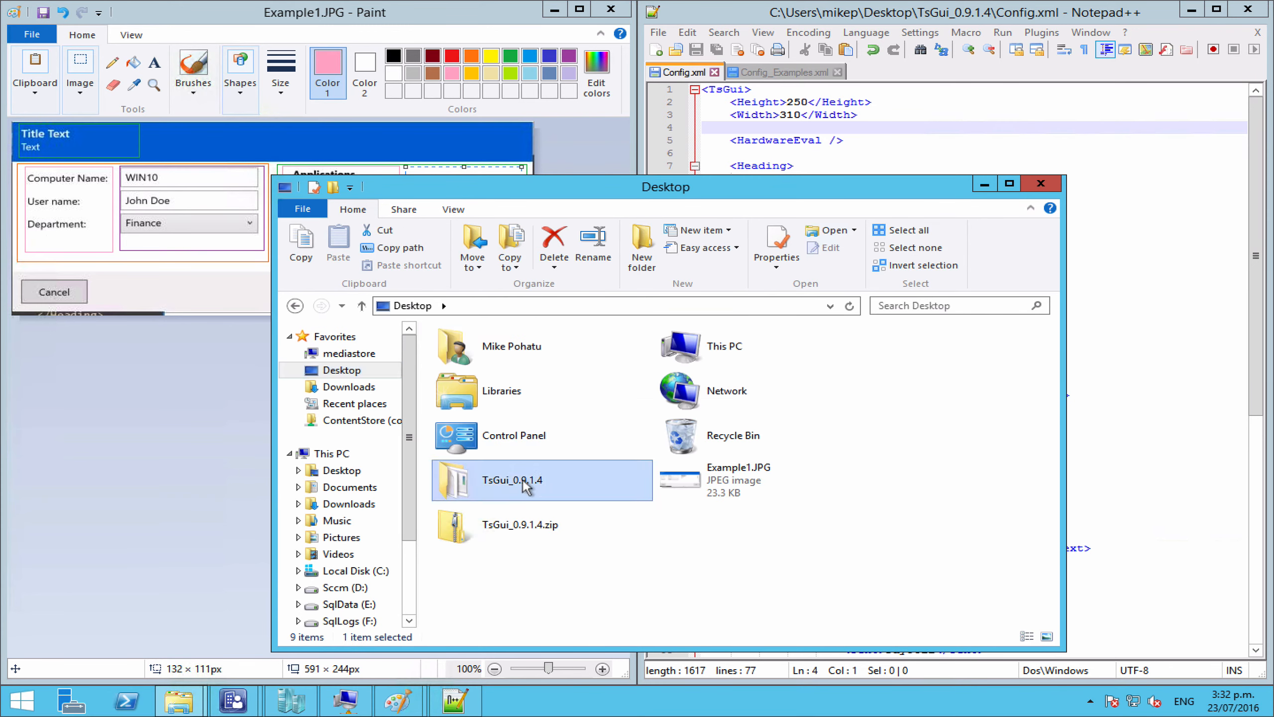
pyautogui.click(359, 420)
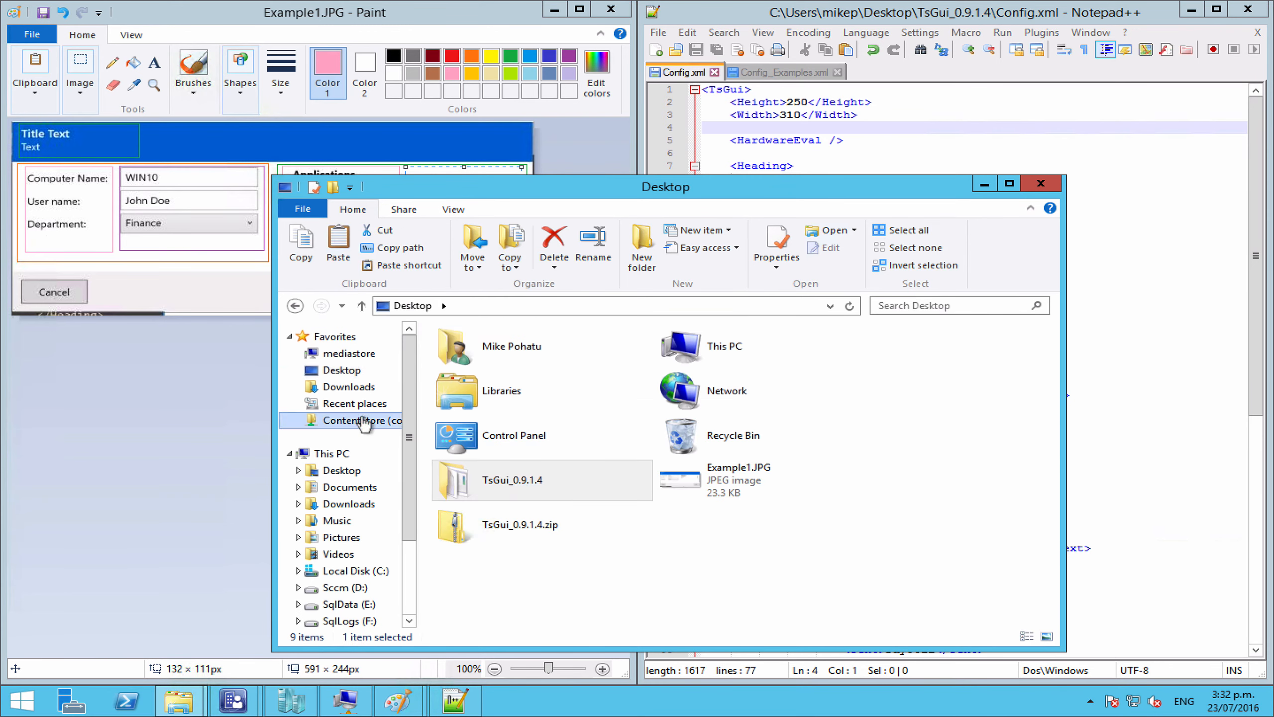
pyautogui.doubleClick(480, 421)
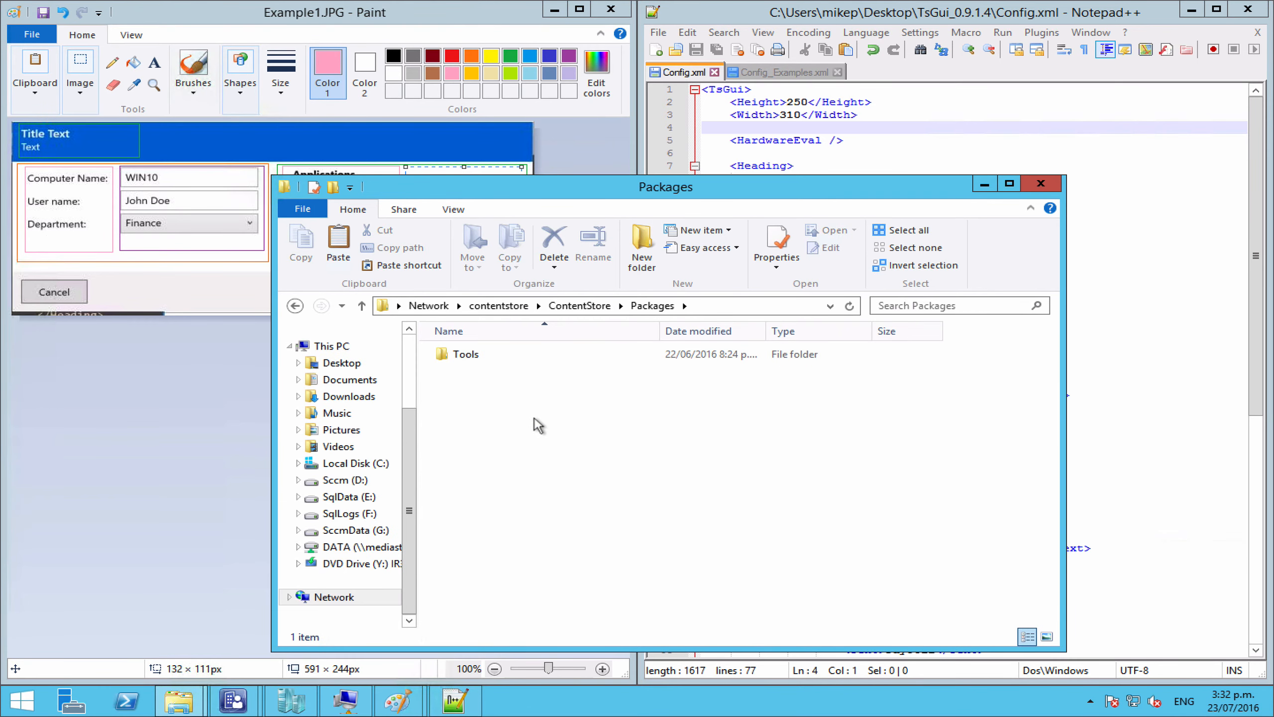
pyautogui.hotkey('ctrl', 'v')
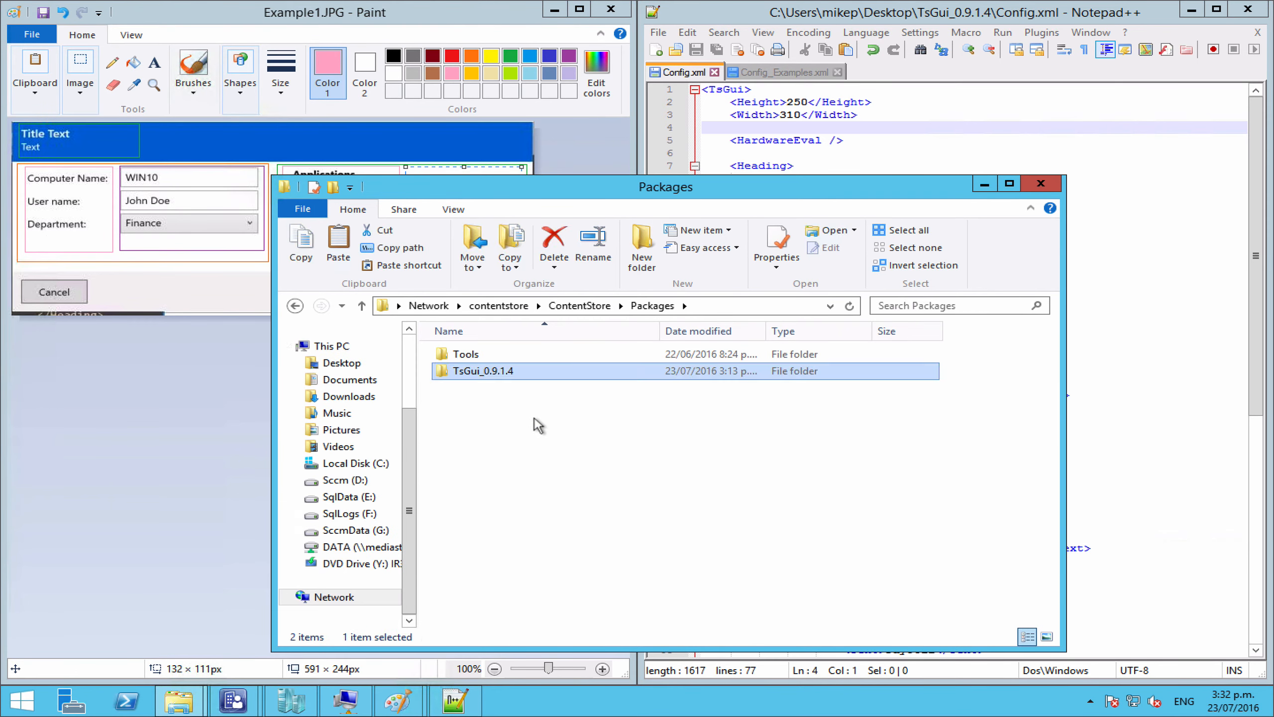
pyautogui.click(554, 10)
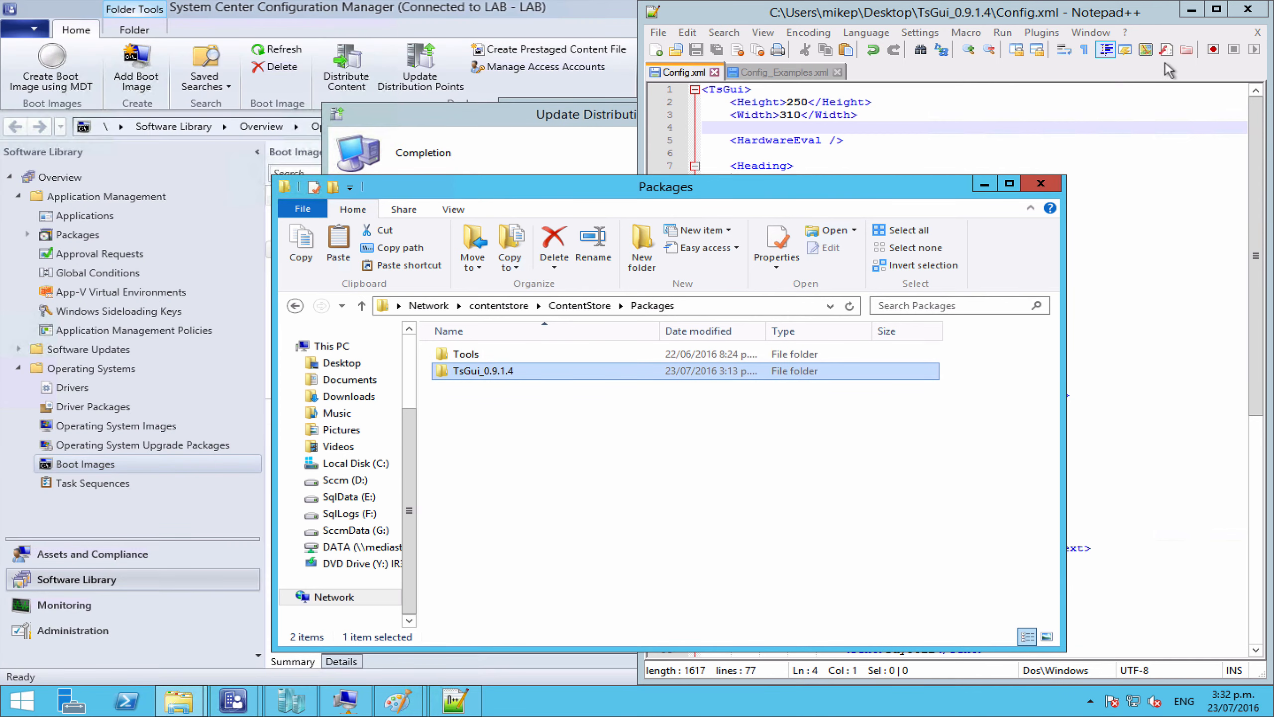
# Step: Close the completed Update Distribution Points Wizard
pyautogui.click(1192, 10)
pyautogui.click(615, 173)
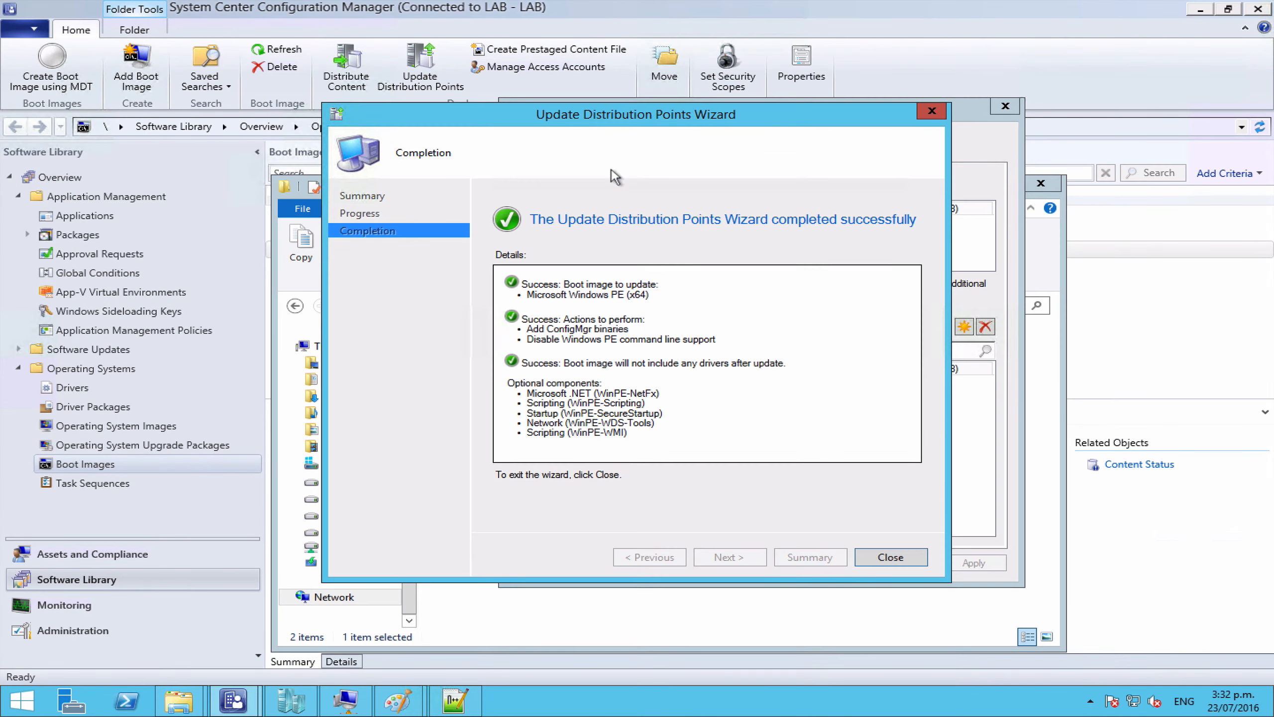
pyautogui.click(896, 556)
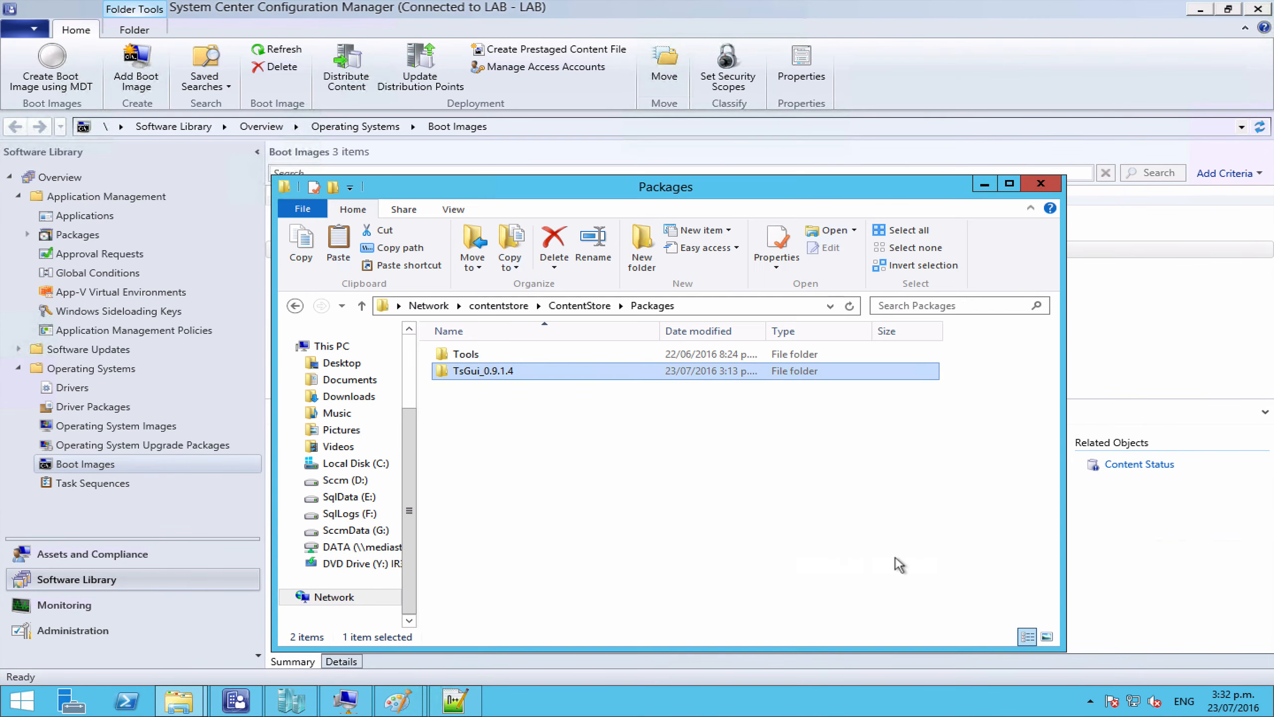
# Step: Edit the Test OSD task sequence and bring up the General step types at Install Operating System
pyautogui.click(115, 483)
pyautogui.click(340, 217)
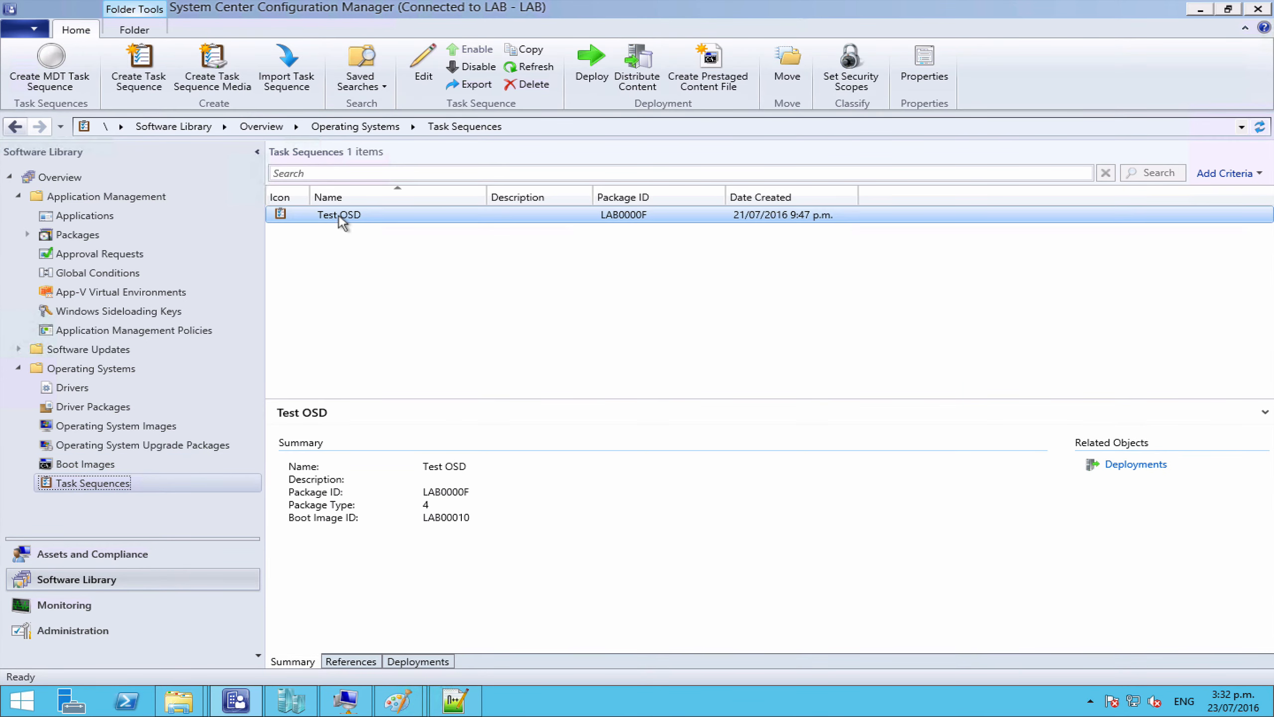
pyautogui.rightClick(338, 215)
pyautogui.click(358, 227)
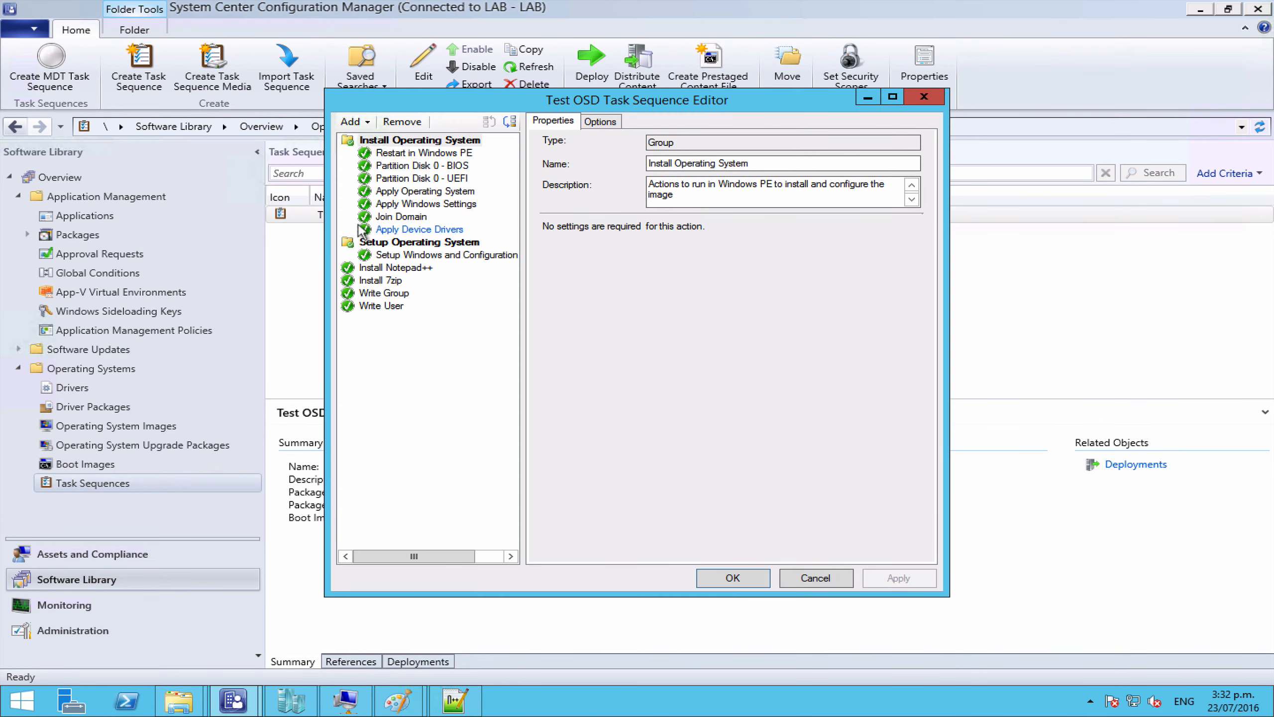
pyautogui.click(386, 143)
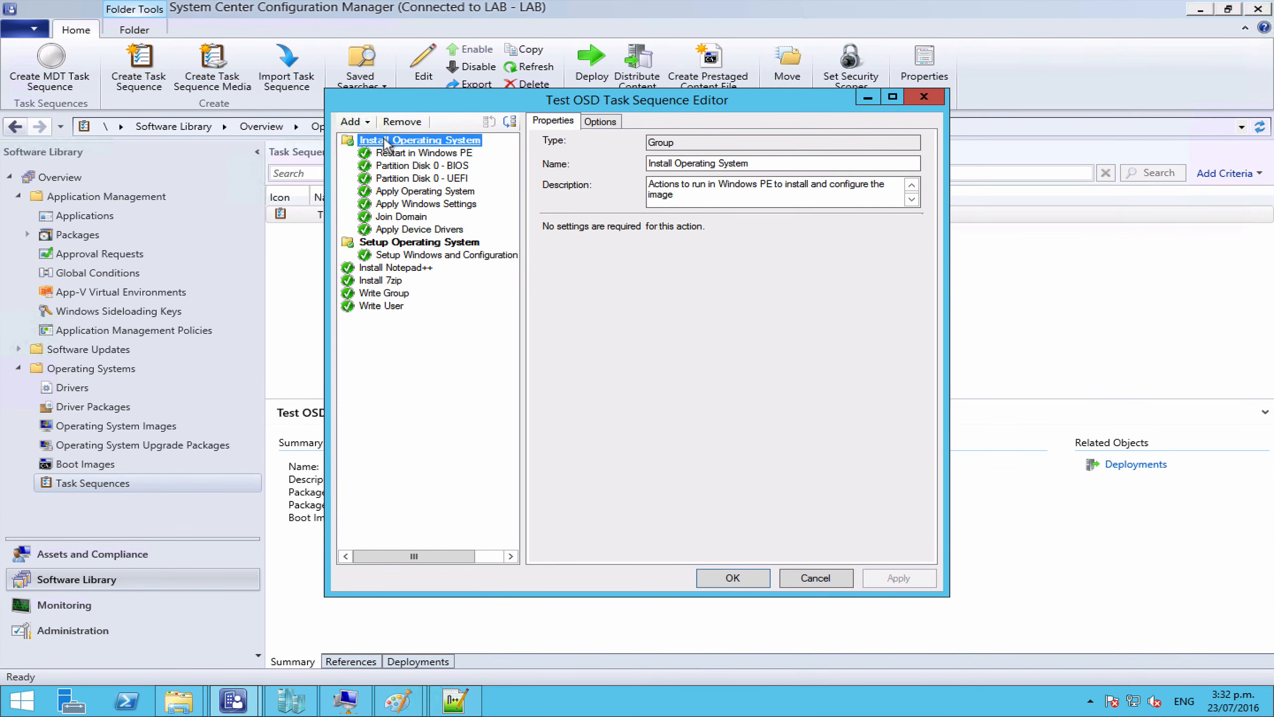
pyautogui.click(352, 122)
pyautogui.moveTo(384, 163)
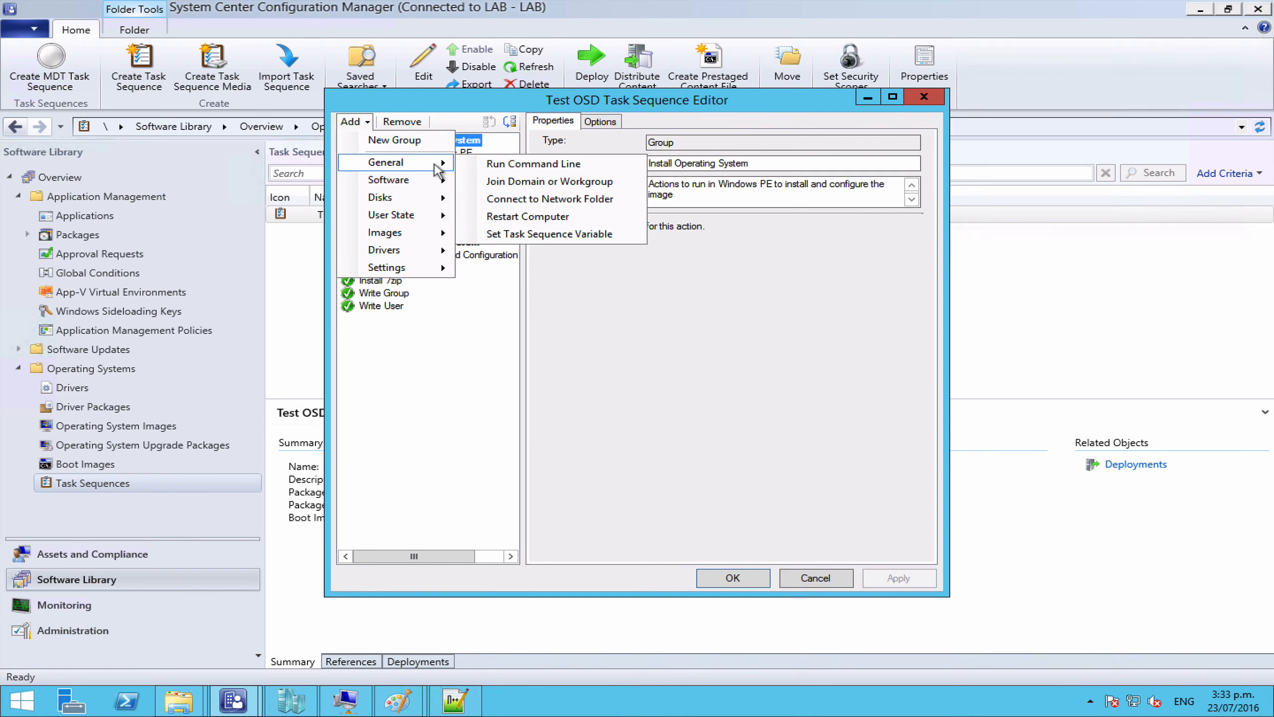
# Step: Add a Connect to Network Folder step at the top with path \\contentstore\ContentStore
pyautogui.click(527, 208)
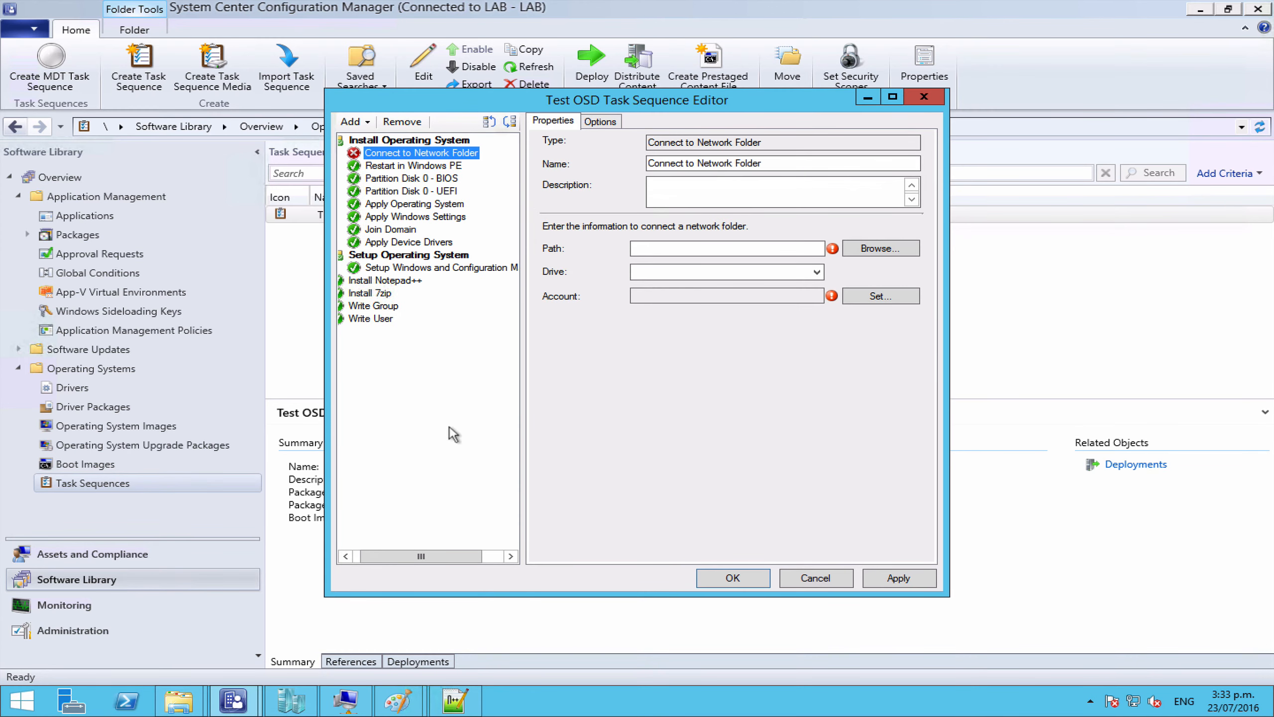
pyautogui.click(489, 123)
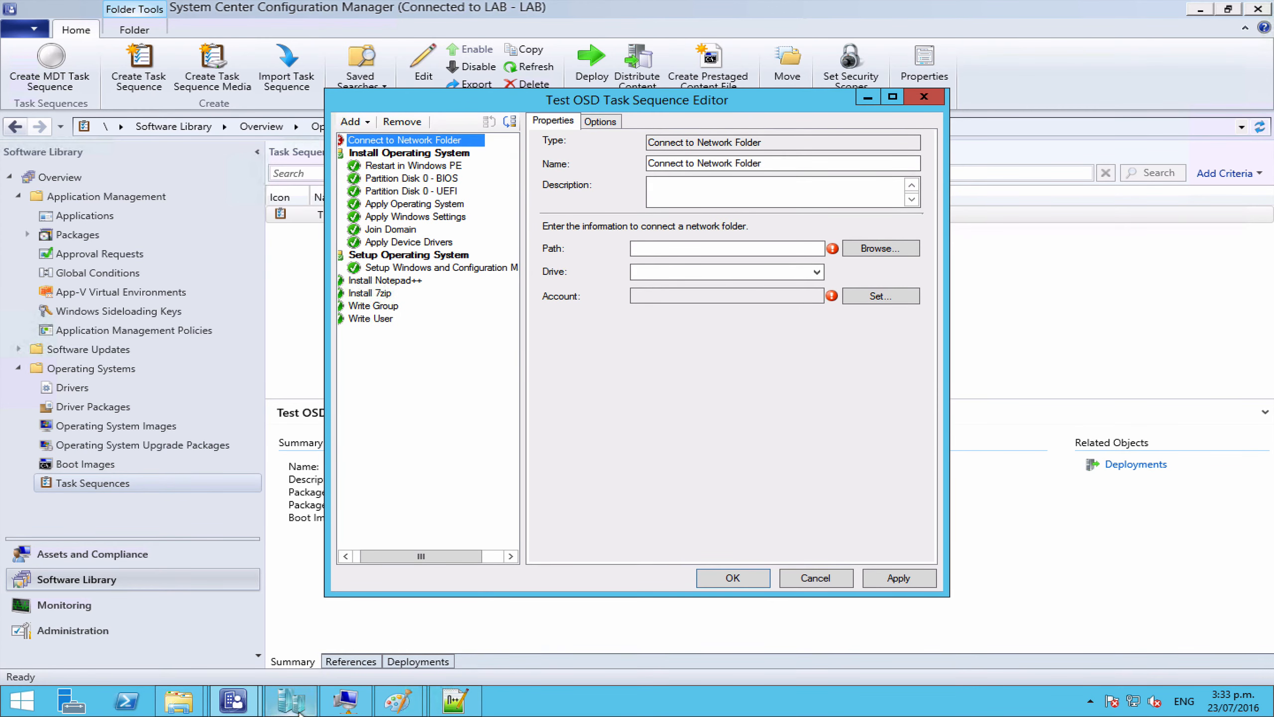
pyautogui.moveTo(188, 706)
pyautogui.click(289, 643)
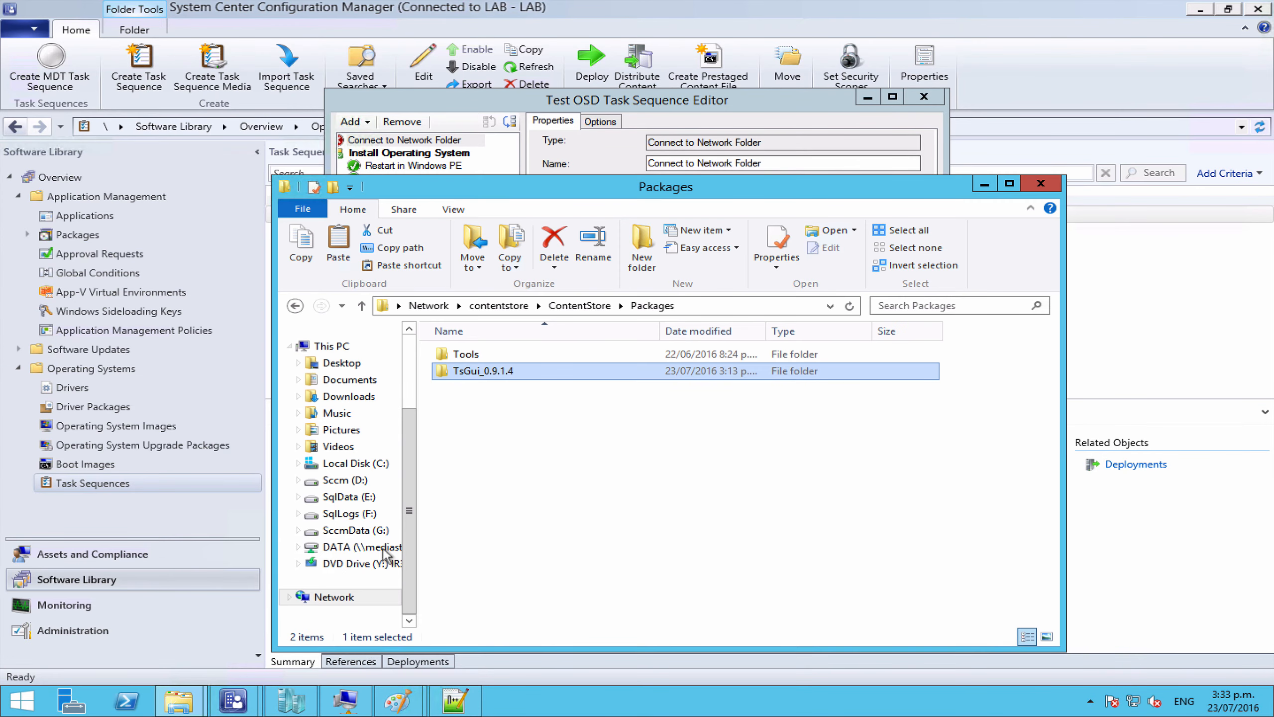
pyautogui.doubleClick(496, 369)
pyautogui.click(792, 305)
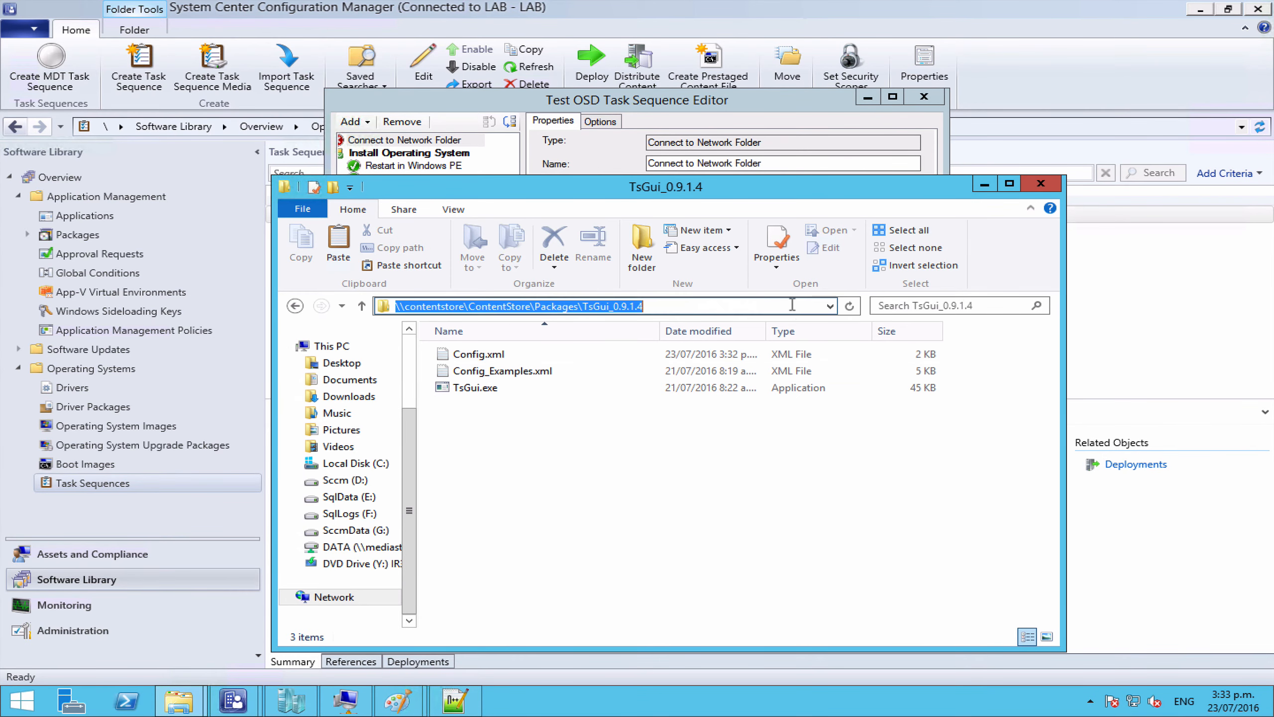
pyautogui.hotkey('ctrl', 'c')
pyautogui.click(600, 101)
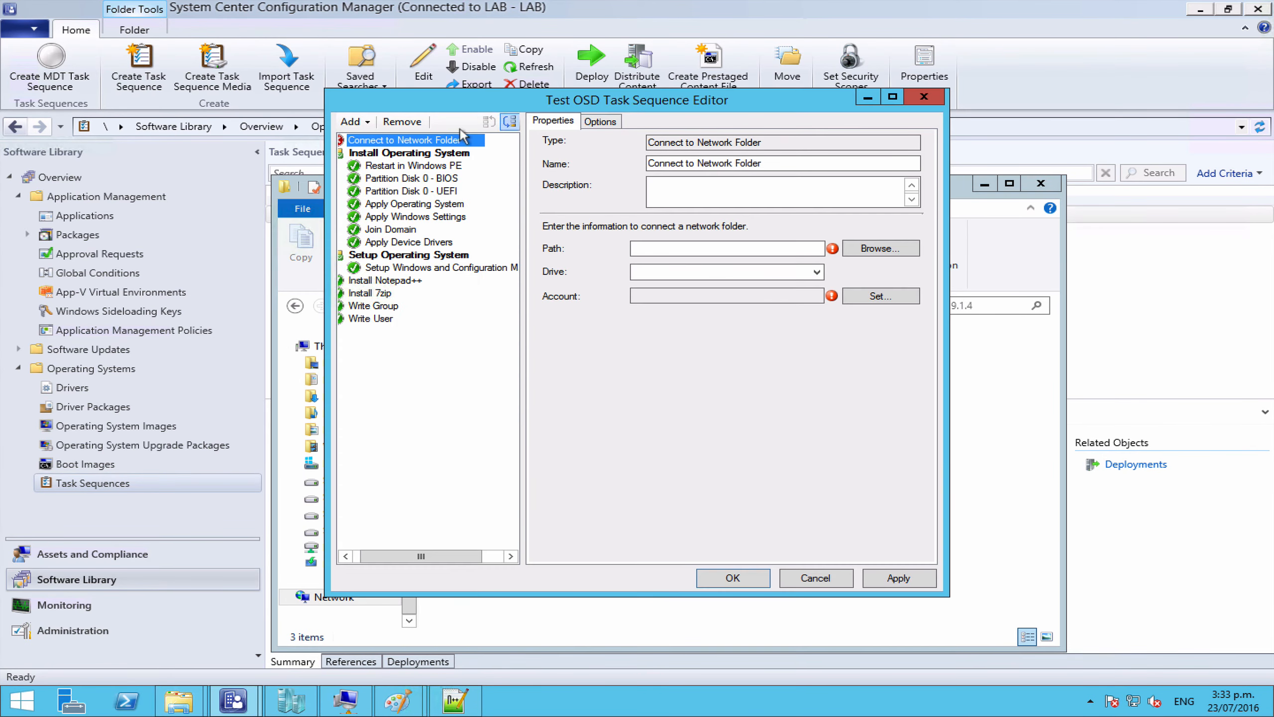
pyautogui.click(649, 245)
pyautogui.hotkey('ctrl', 'v')
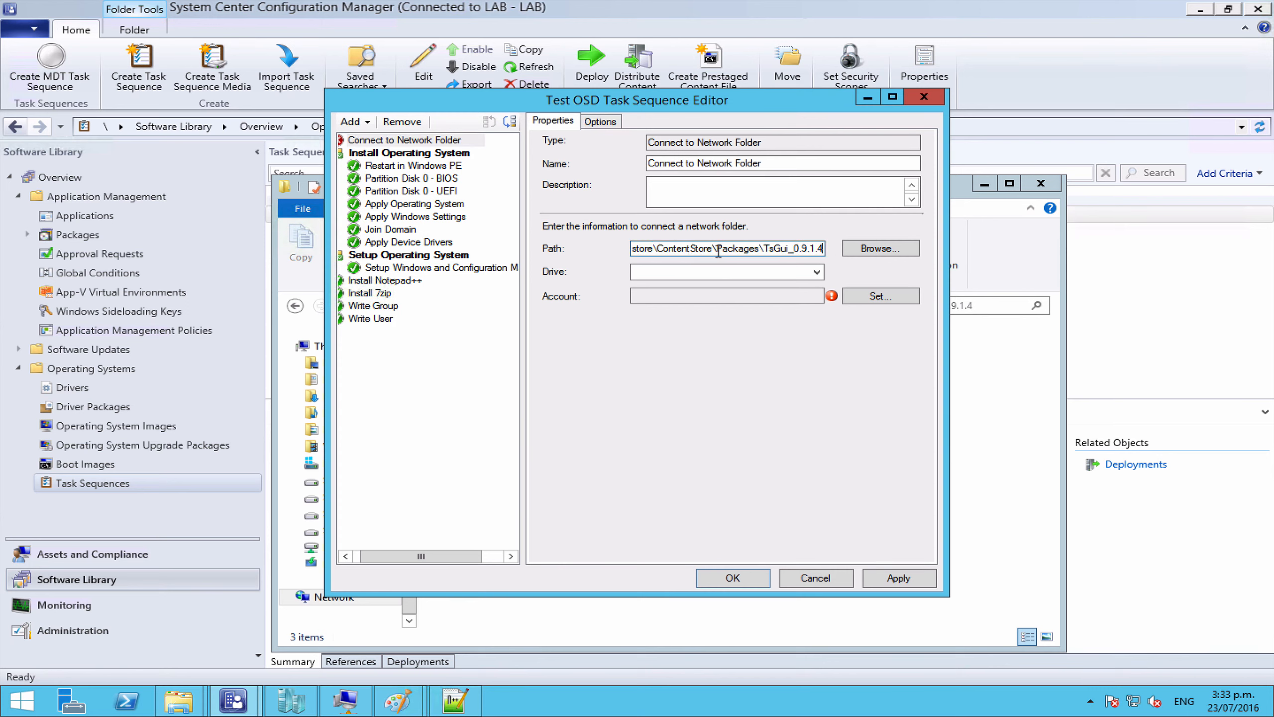
pyautogui.moveTo(718, 249); pyautogui.dragTo(910, 250)
pyautogui.press('Delete')
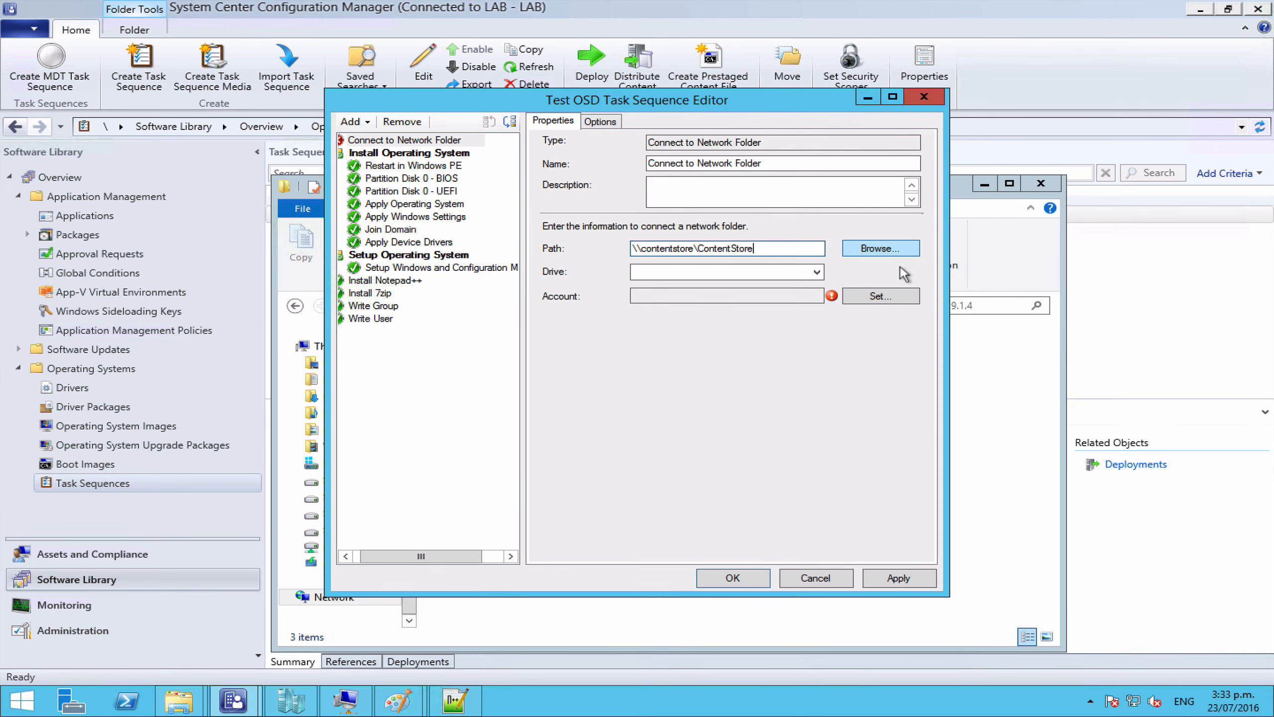
# Step: Set the step's connecting user account and password
pyautogui.click(879, 297)
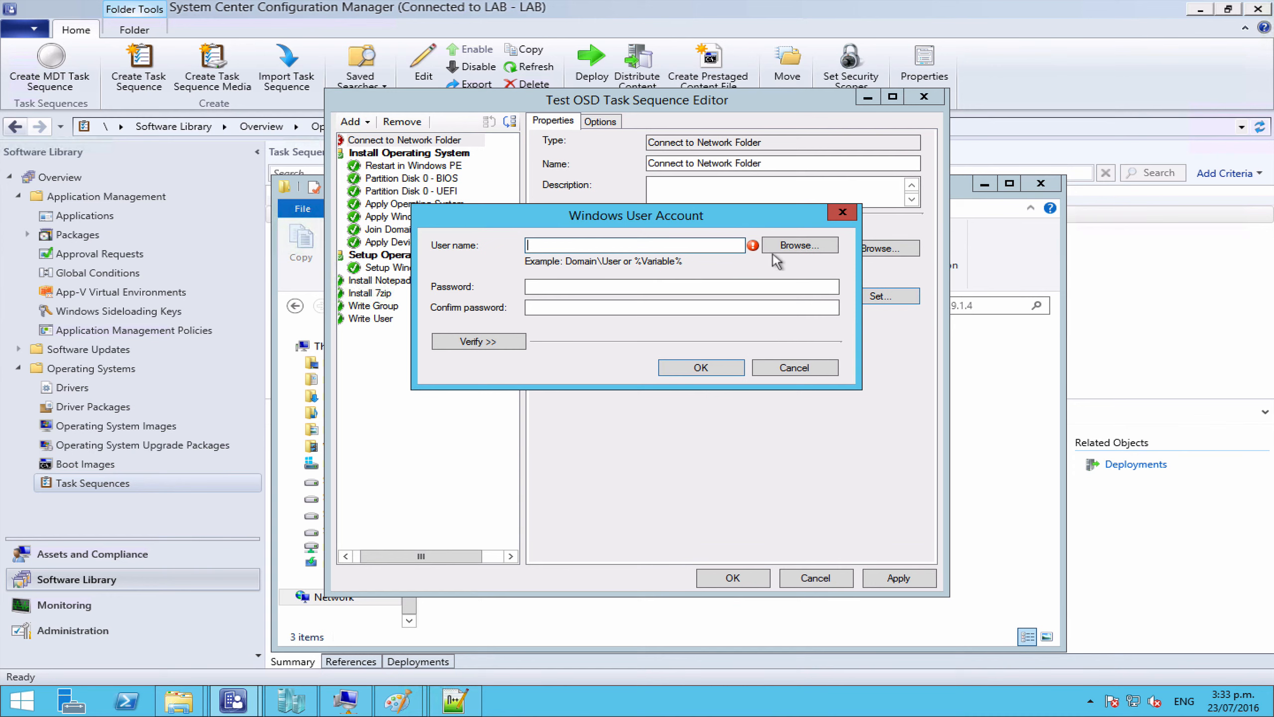
pyautogui.click(790, 246)
pyautogui.write('mikep')
pyautogui.press('Return')
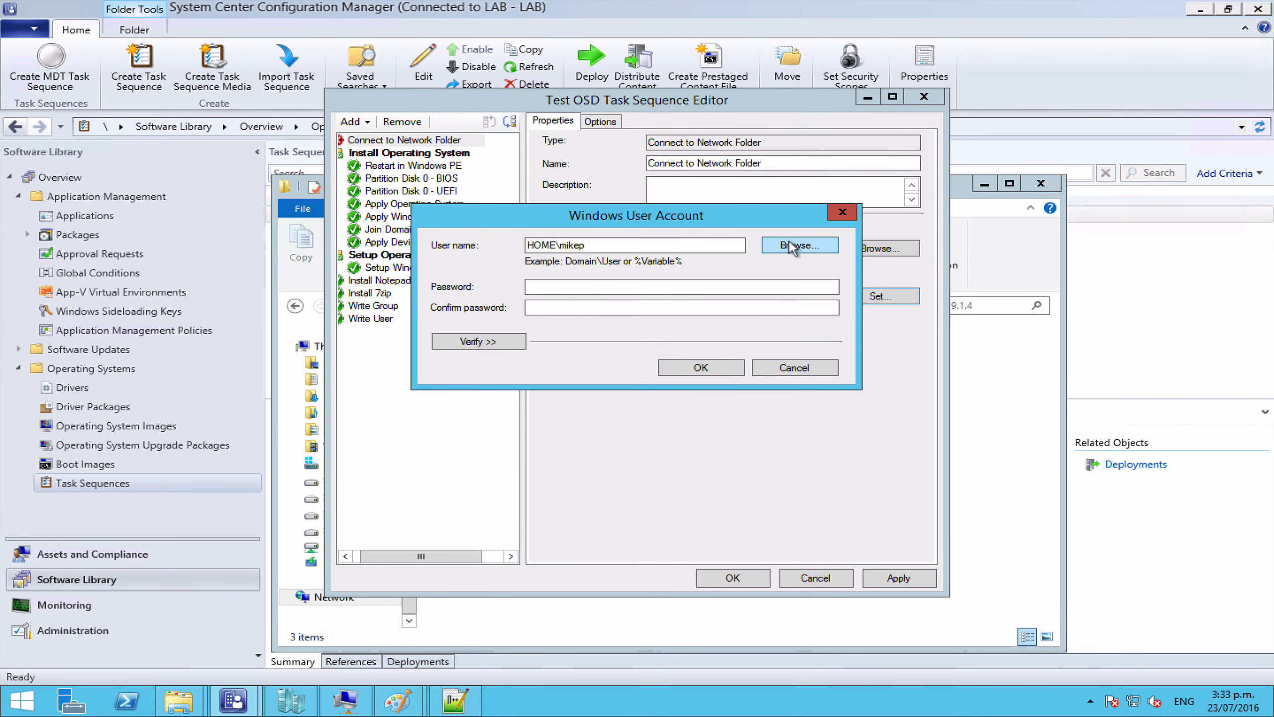
pyautogui.press('Tab')
pyautogui.write('**********')
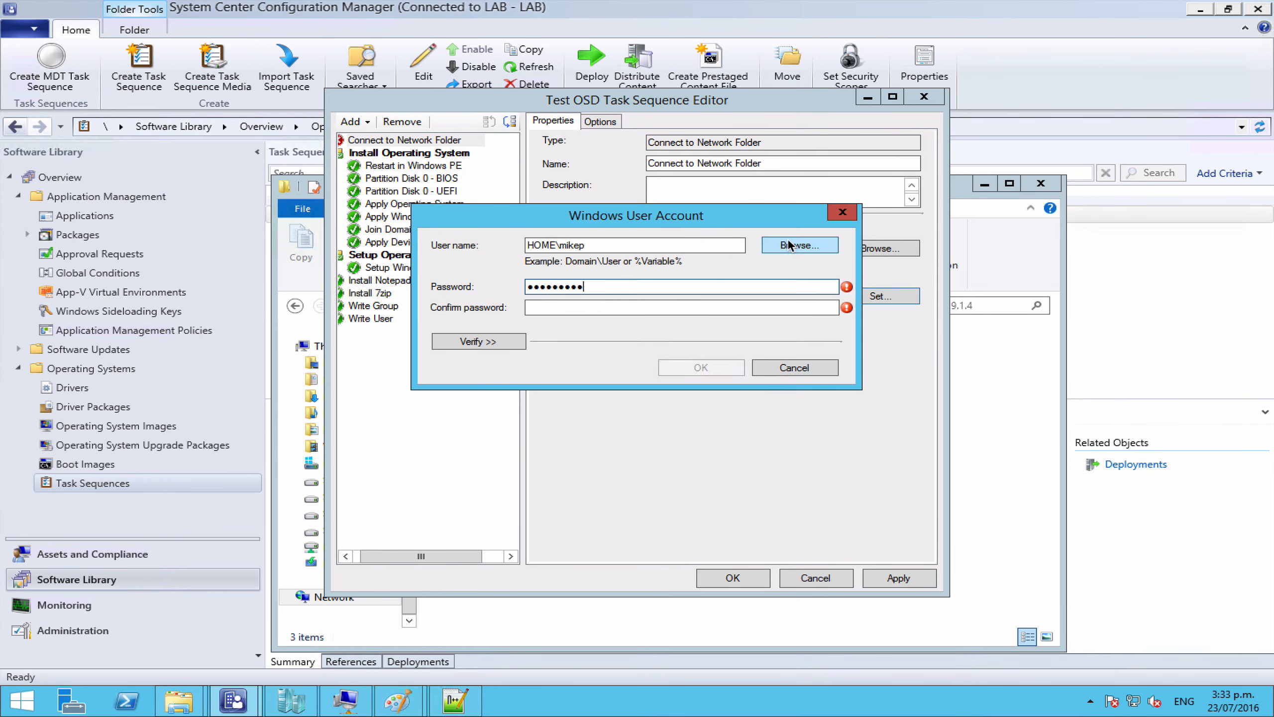
pyautogui.press('Tab')
pyautogui.write('**********')
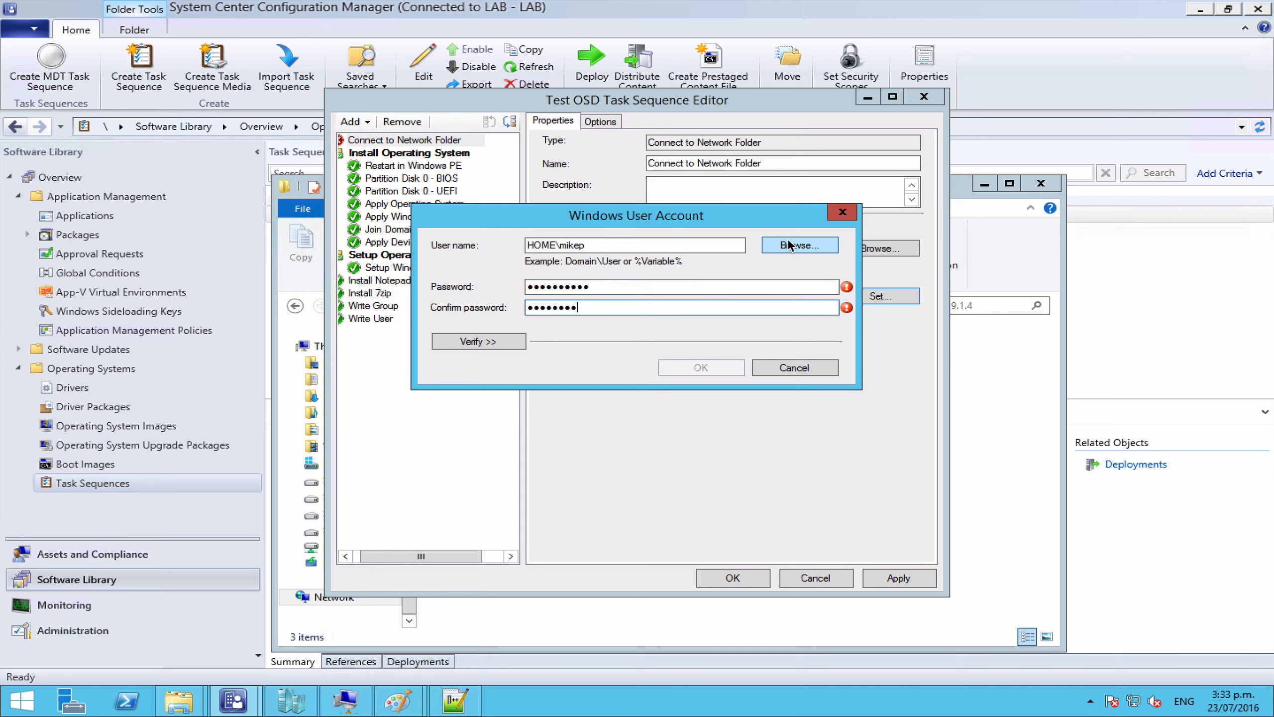
pyautogui.press('Return')
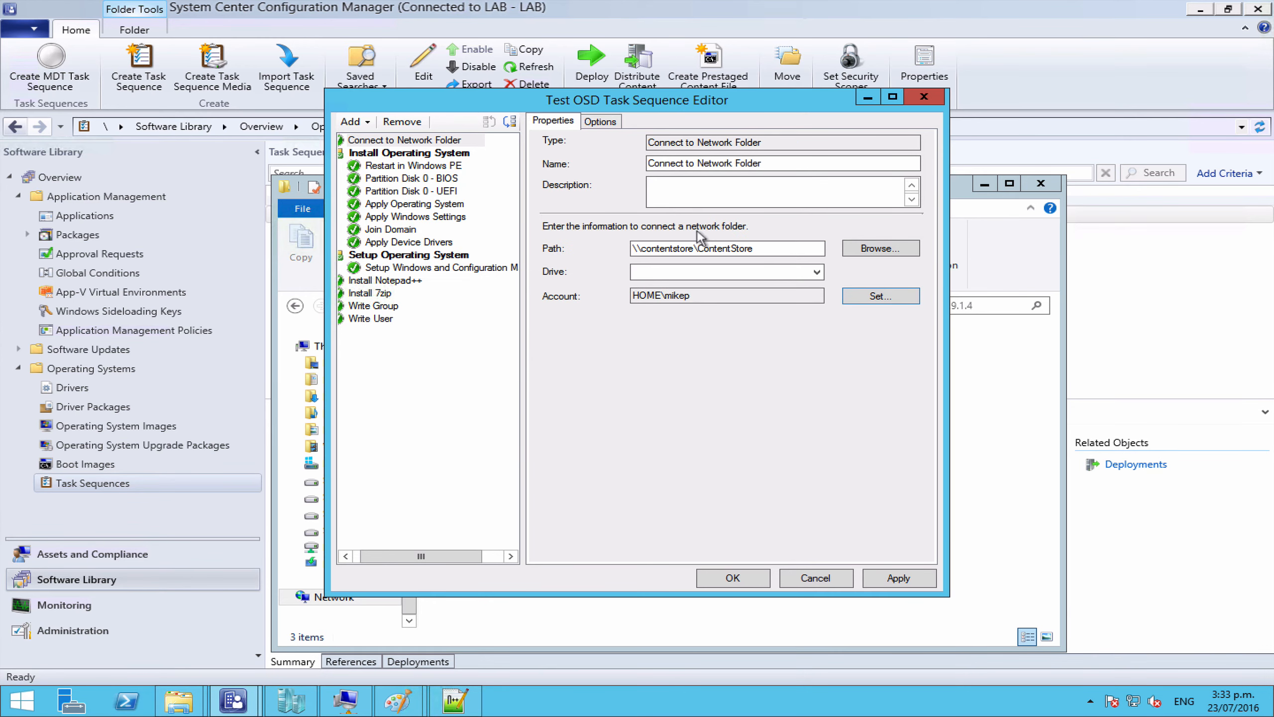
pyautogui.click(422, 141)
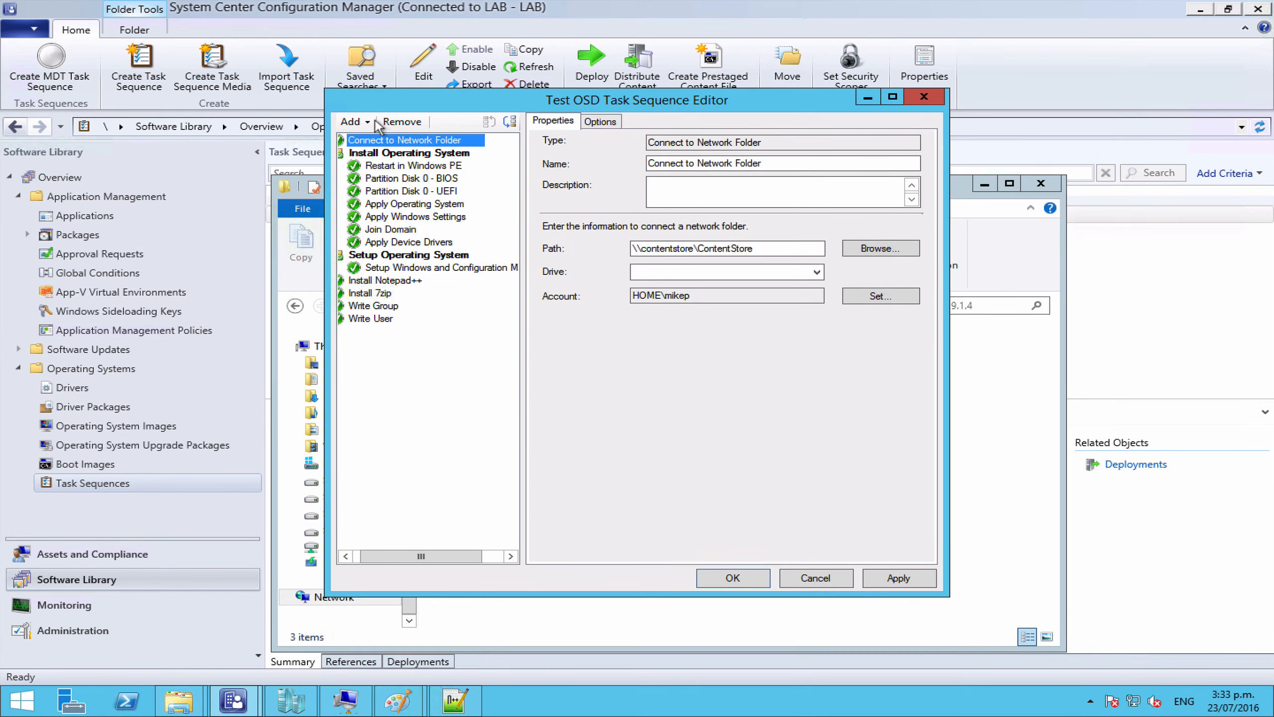
pyautogui.click(353, 122)
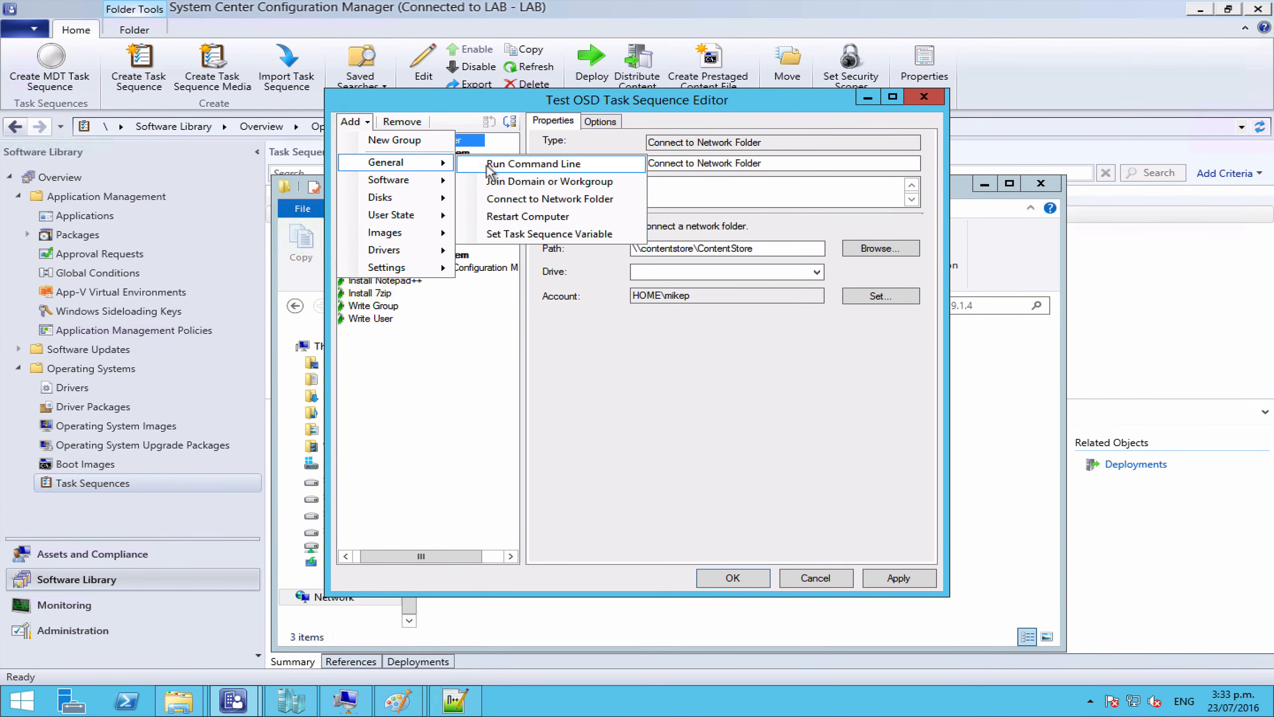
# Step: Add a Run TsGui command-line step running \\contentstore\ContentStore\Packages\TsGui_0.9.1.4\TsGui.exe
pyautogui.click(489, 165)
pyautogui.moveTo(744, 166); pyautogui.dragTo(666, 167)
pyautogui.write('TsG')
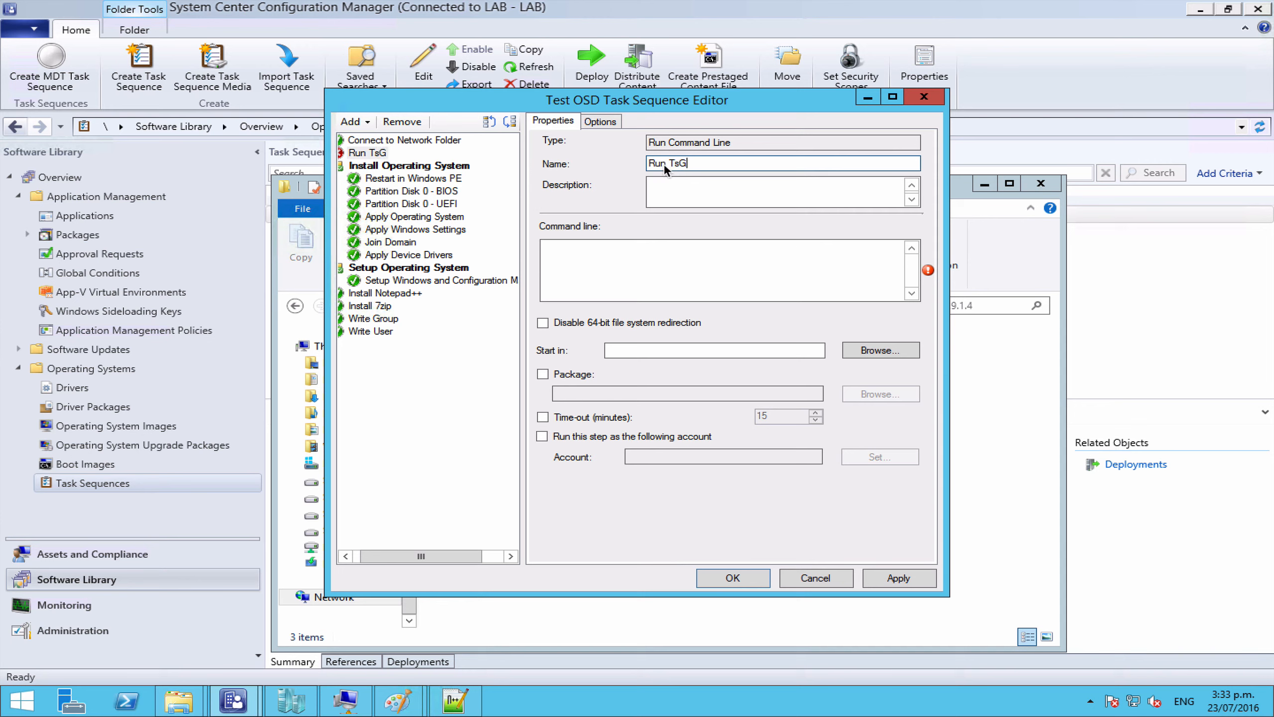
pyautogui.write('ui')
pyautogui.click(622, 285)
pyautogui.hotkey('ctrl', 'v')
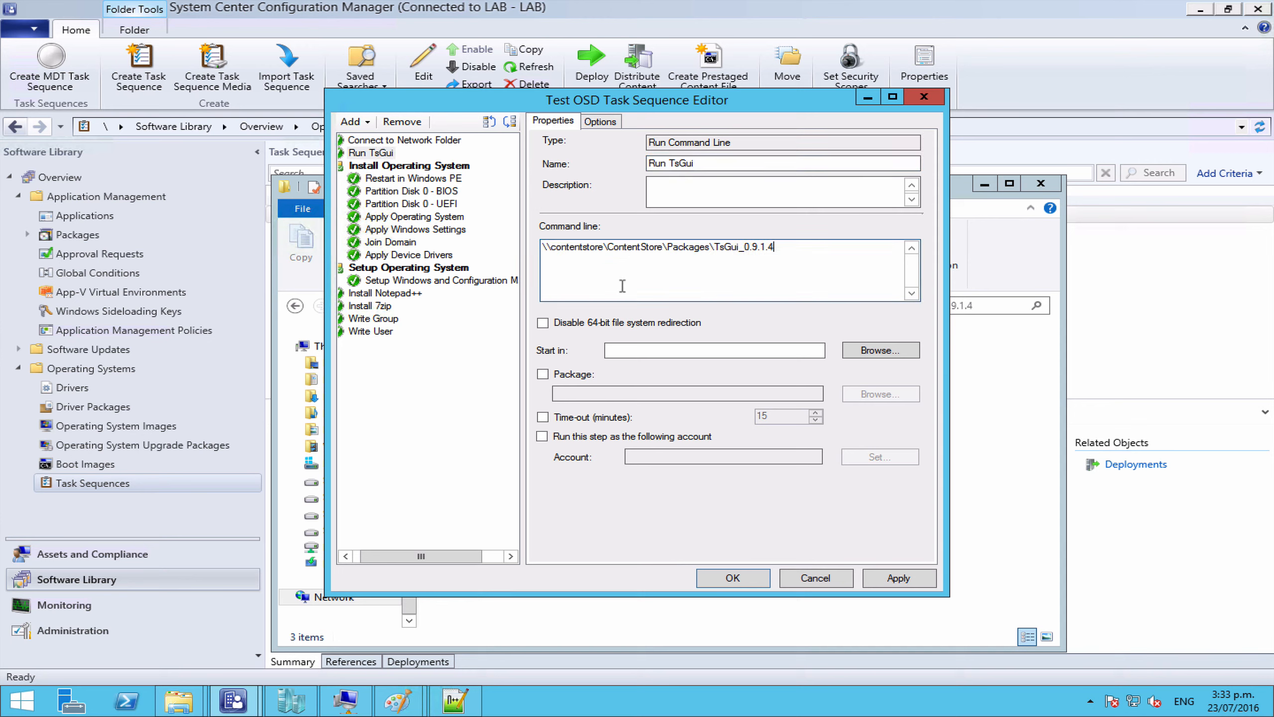
pyautogui.write('\\TsGui.e')
pyautogui.click(346, 555)
pyautogui.click(346, 555)
pyautogui.click(346, 555)
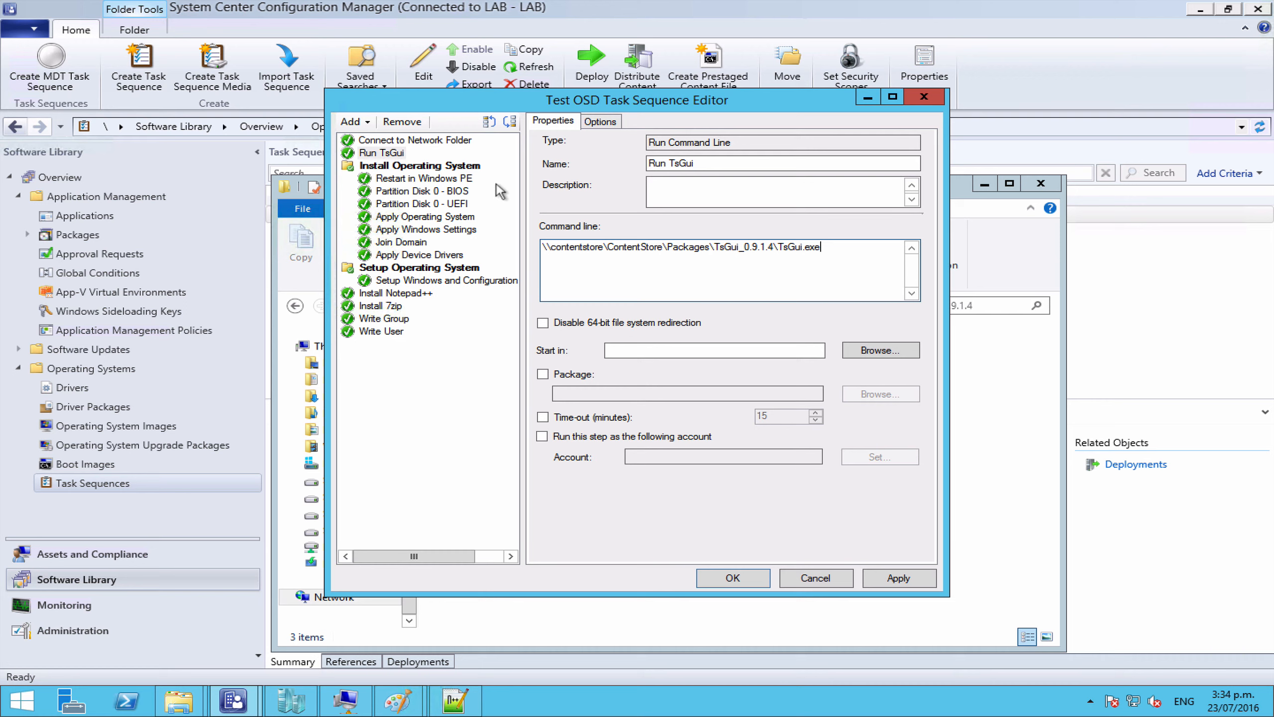
# Step: Arrange the windows and open Config.xml in Notepad++ beside the Install Notepad++ step
pyautogui.click(390, 292)
pyautogui.click(387, 306)
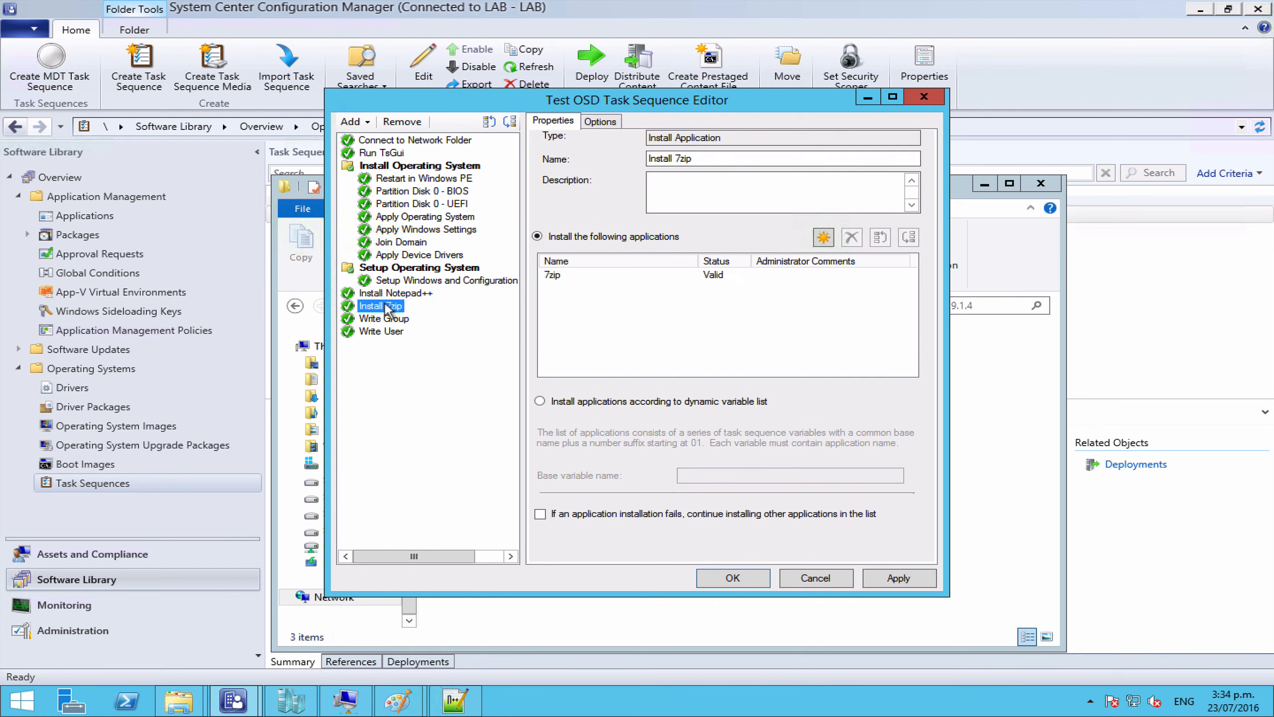
pyautogui.click(401, 293)
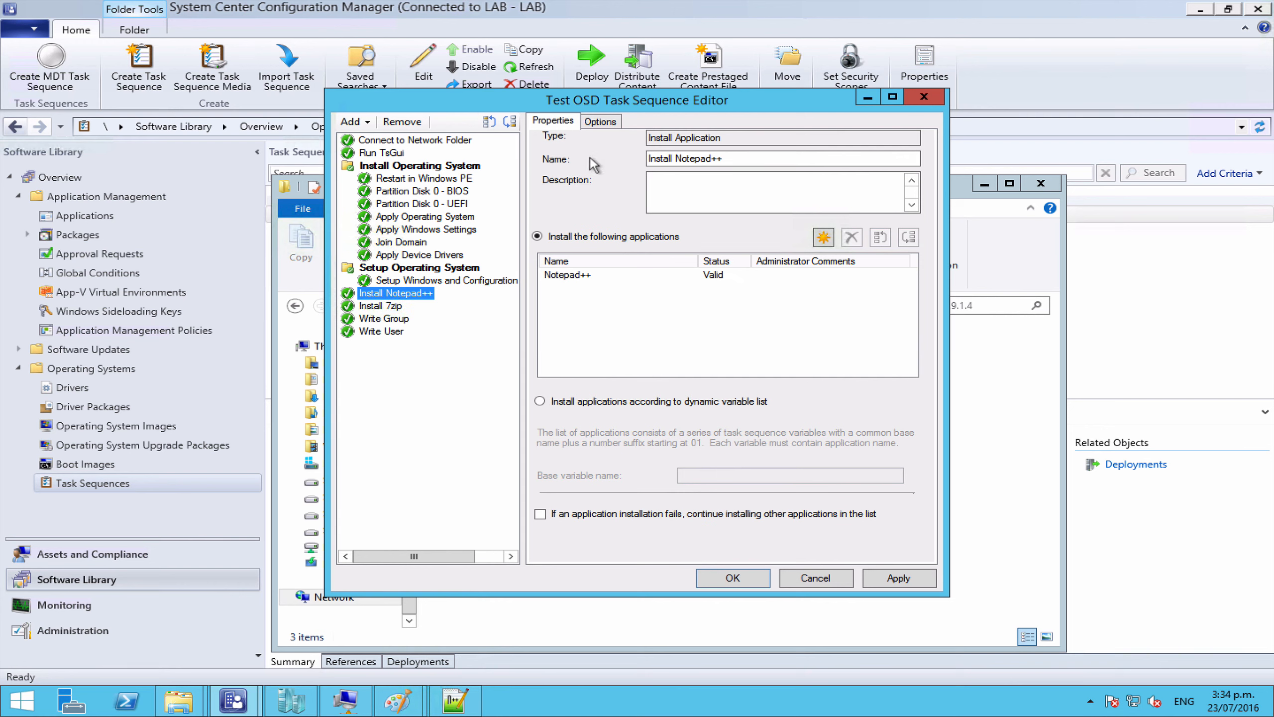
pyautogui.moveTo(615, 98); pyautogui.dragTo(362, 43)
pyautogui.moveTo(705, 189); pyautogui.dragTo(1111, 122)
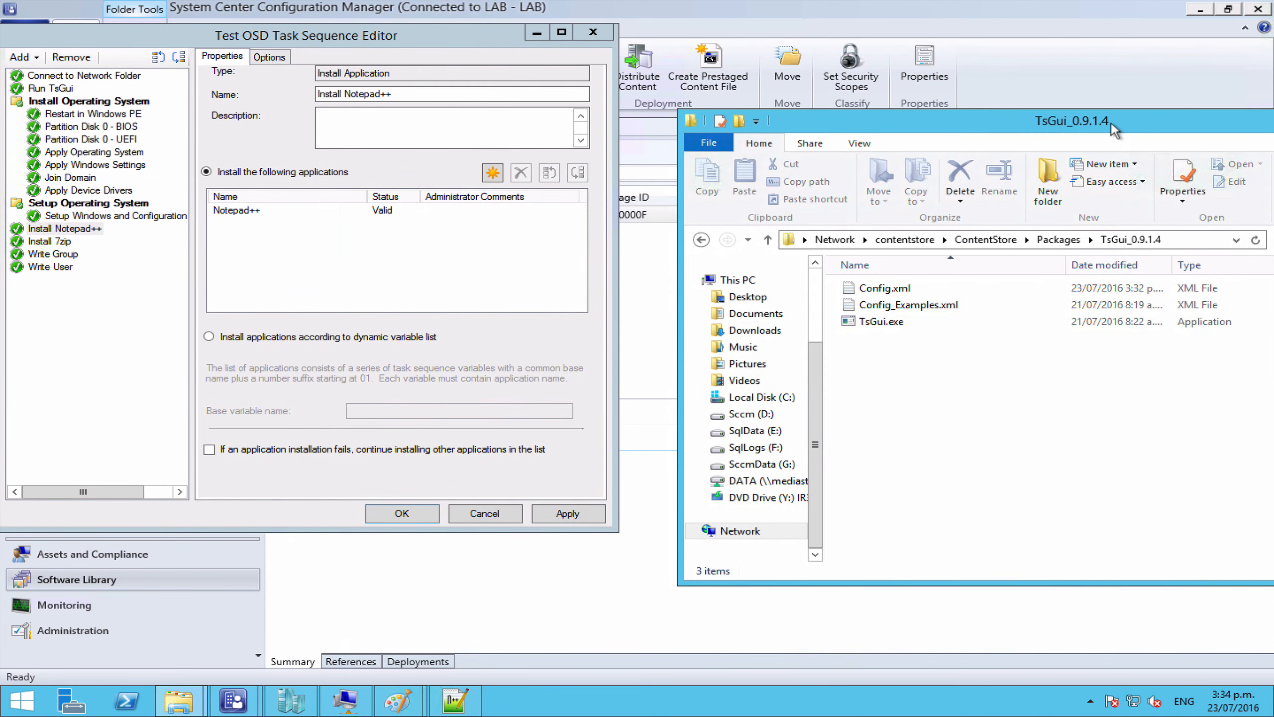
pyautogui.doubleClick(898, 290)
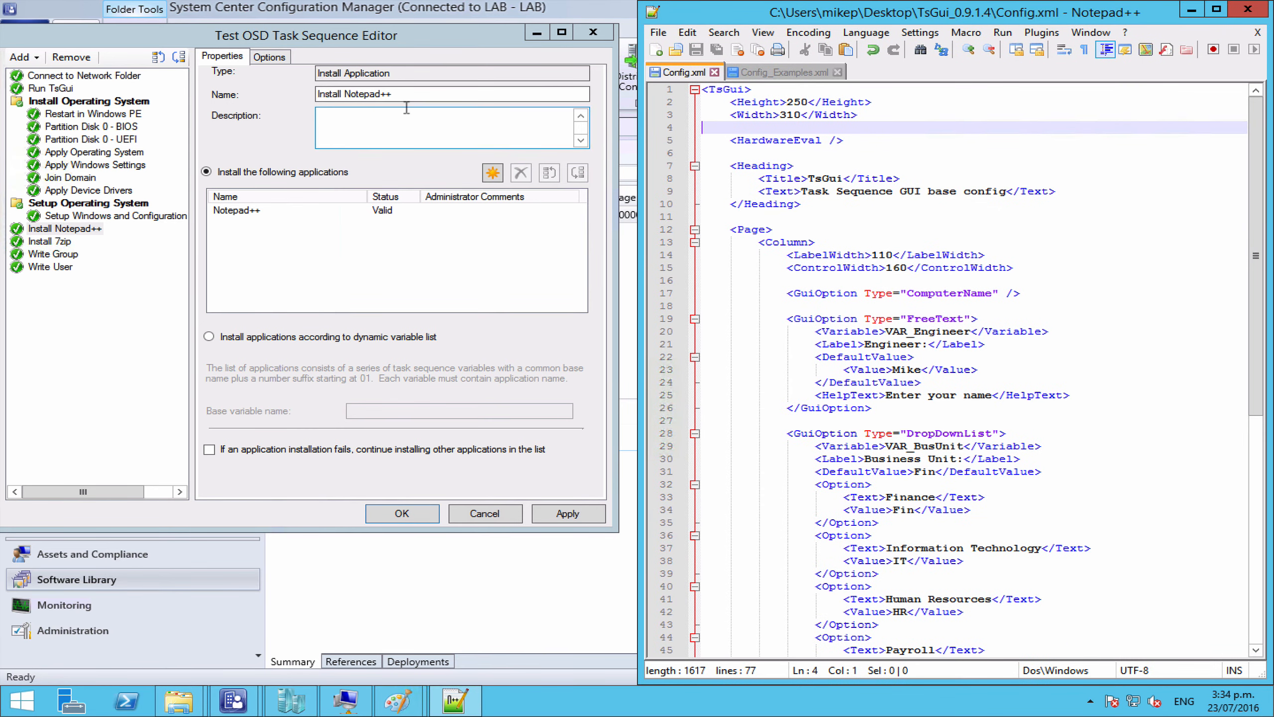
# Step: Give Install Notepad++ the condition task sequence variable VAR_NotepadPP equals TRUE
pyautogui.click(267, 57)
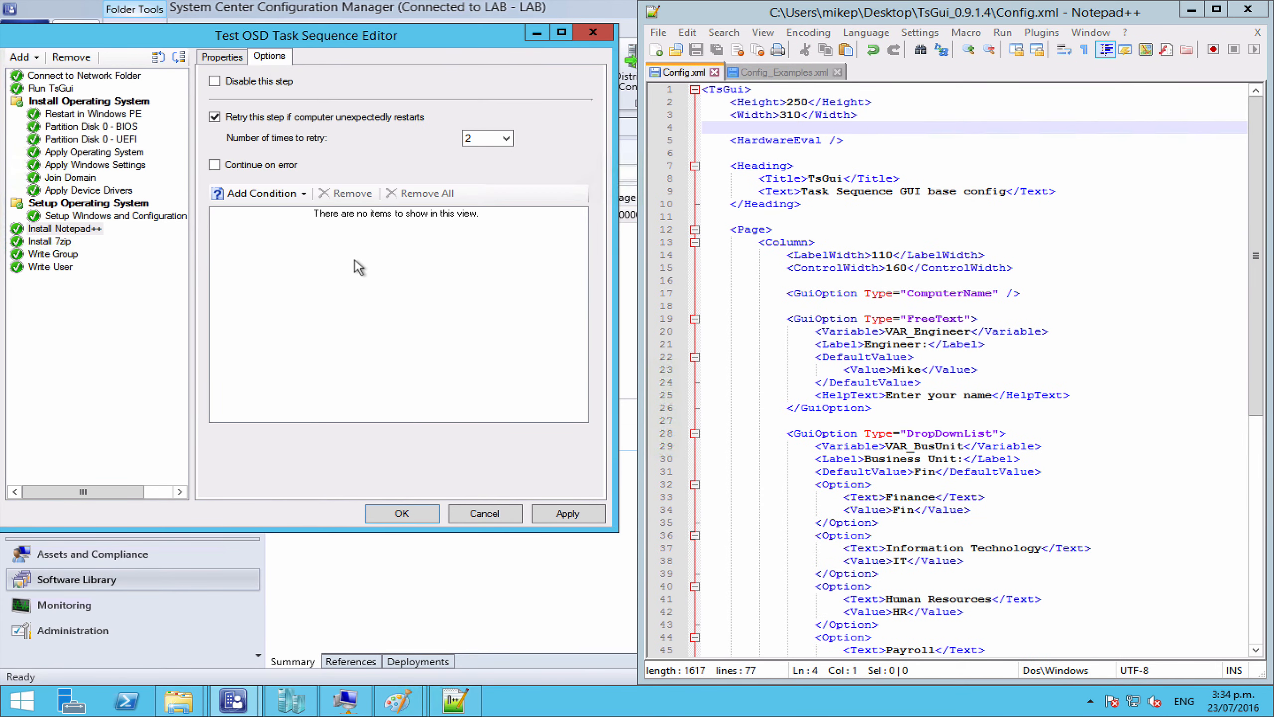
pyautogui.click(886, 474)
pyautogui.scroll(-11, 886, 475)
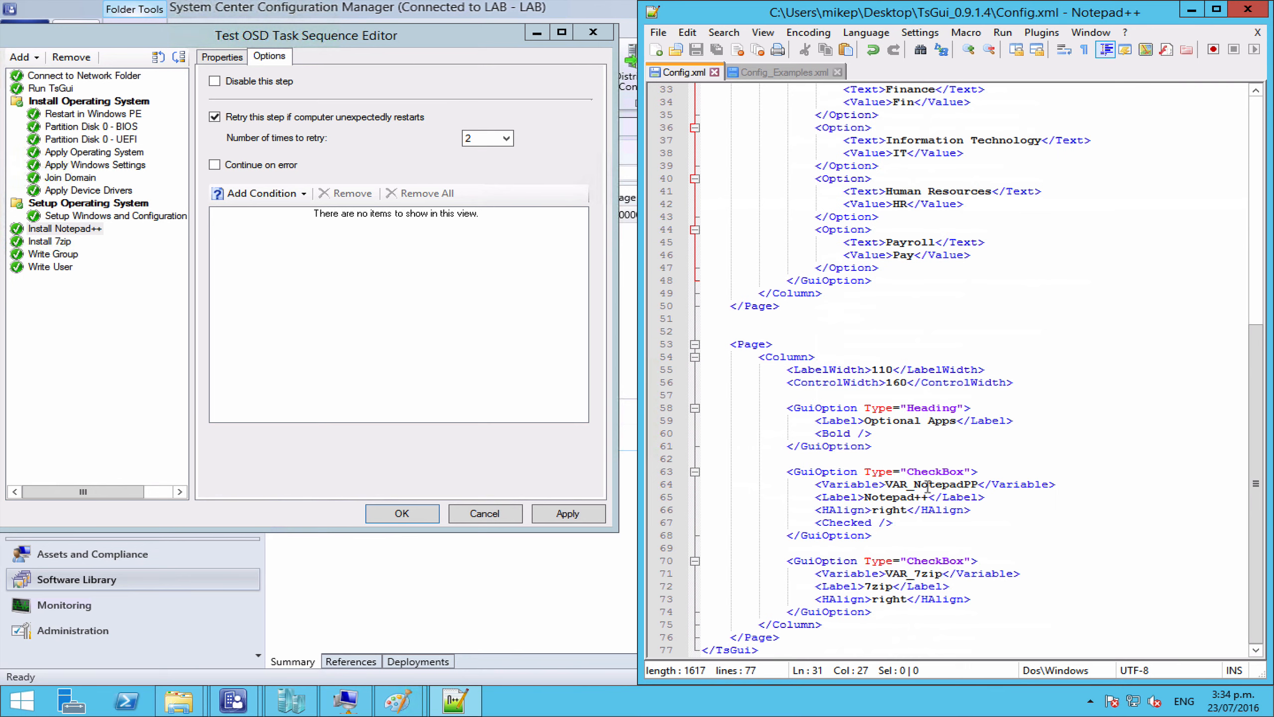
pyautogui.moveTo(886, 483); pyautogui.dragTo(978, 492)
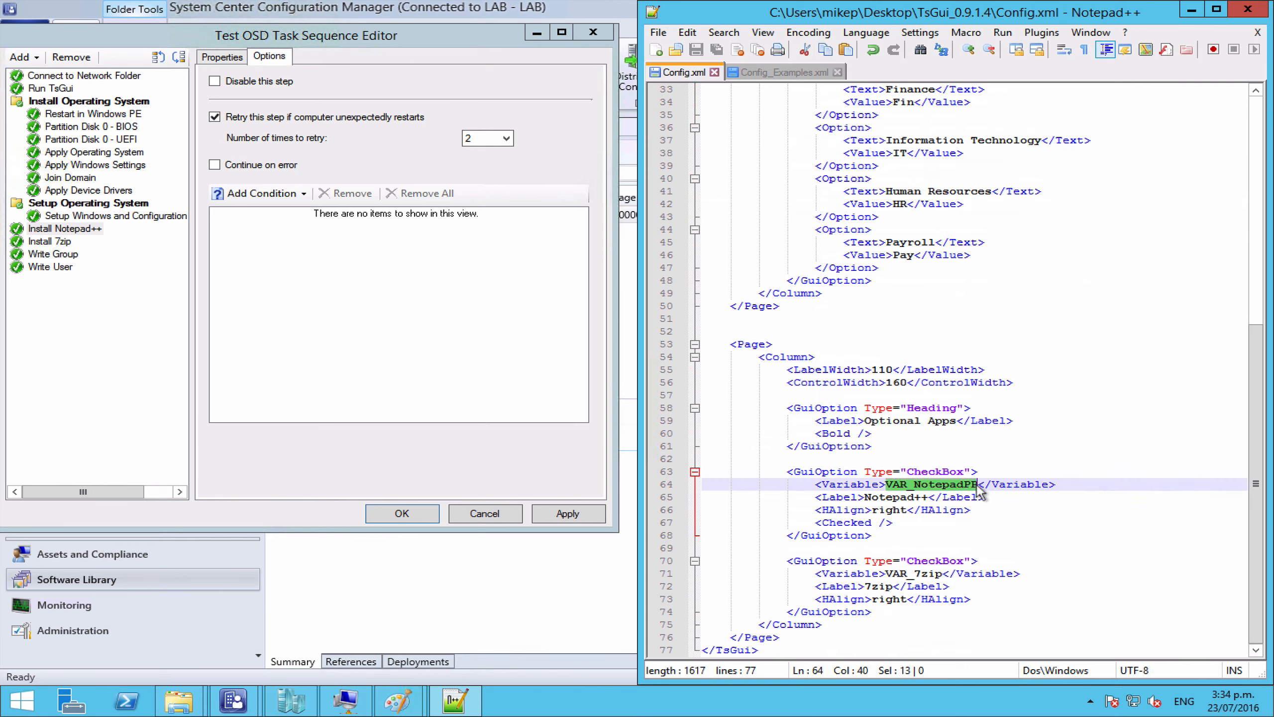
pyautogui.click(275, 193)
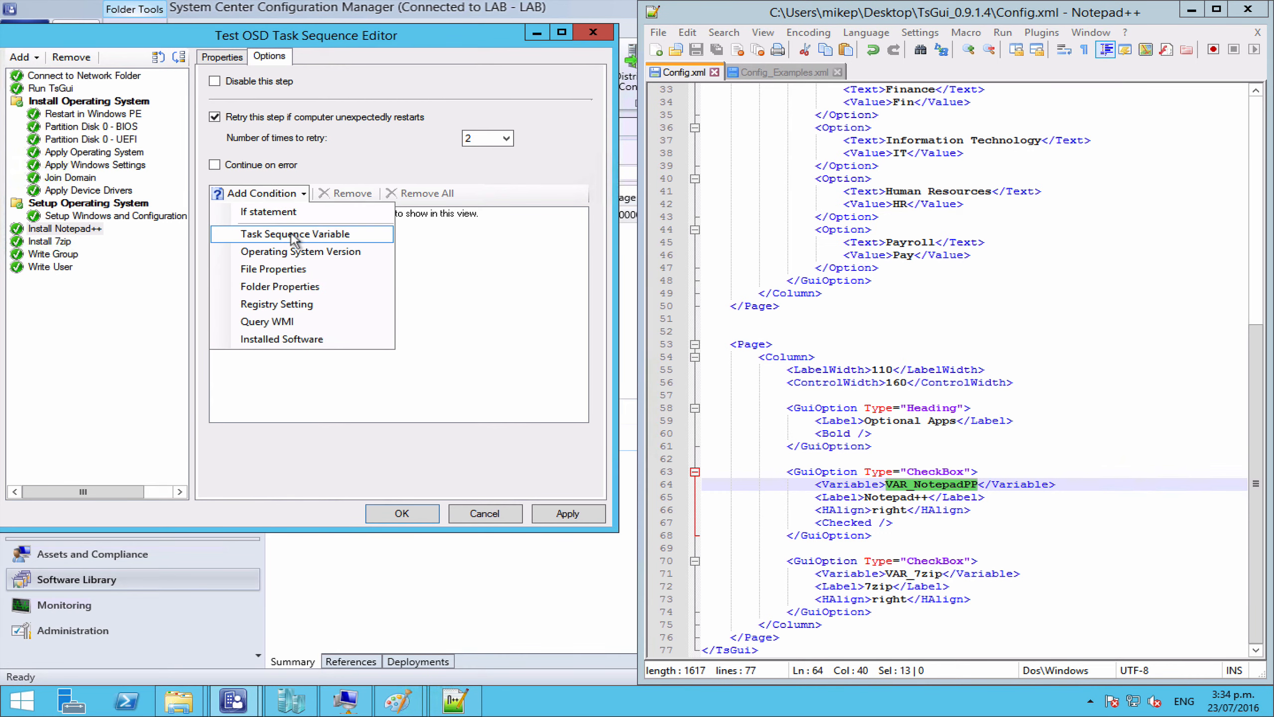
pyautogui.click(294, 235)
pyautogui.hotkey('ctrl', 'v')
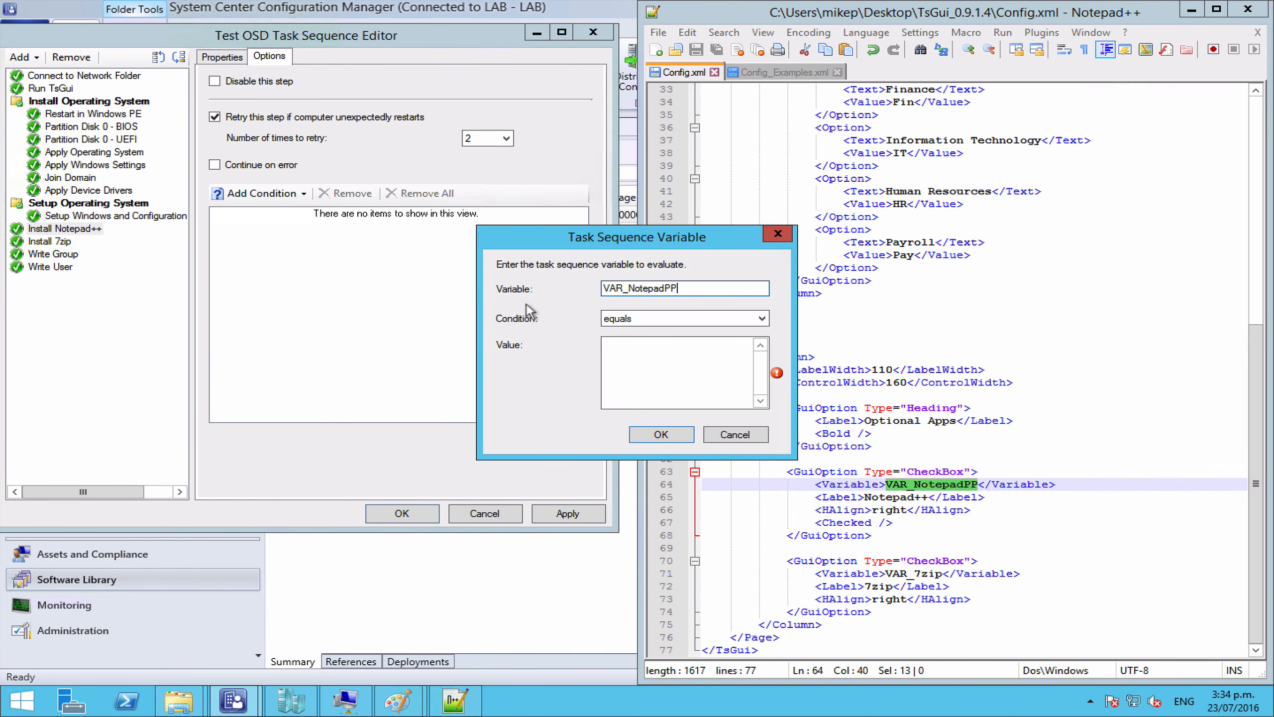
pyautogui.click(644, 363)
pyautogui.write('TRUE')
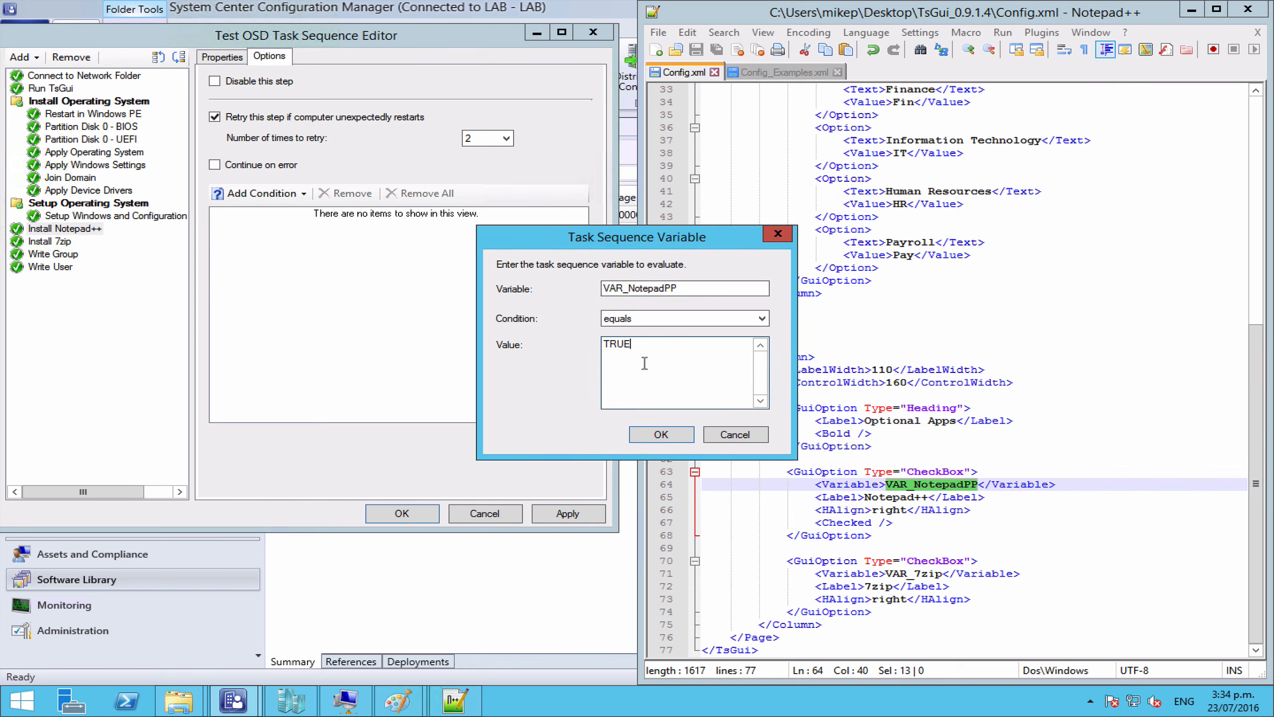
pyautogui.click(642, 435)
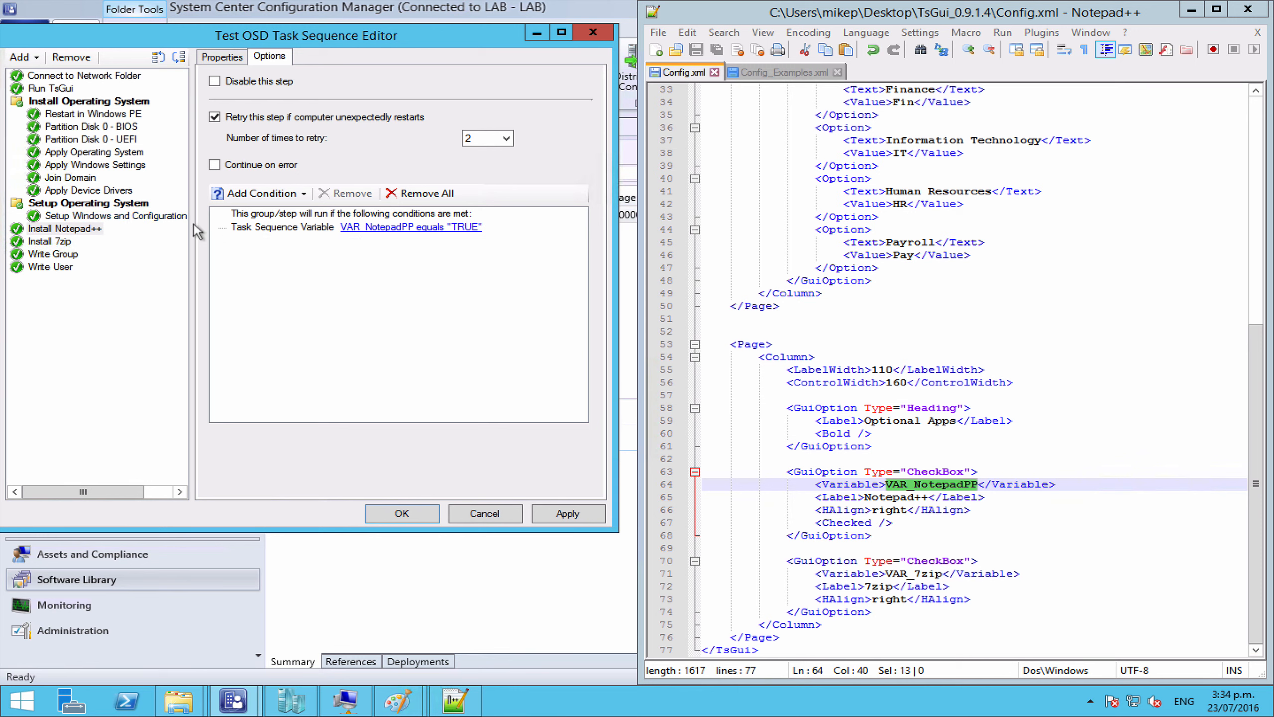
pyautogui.click(51, 242)
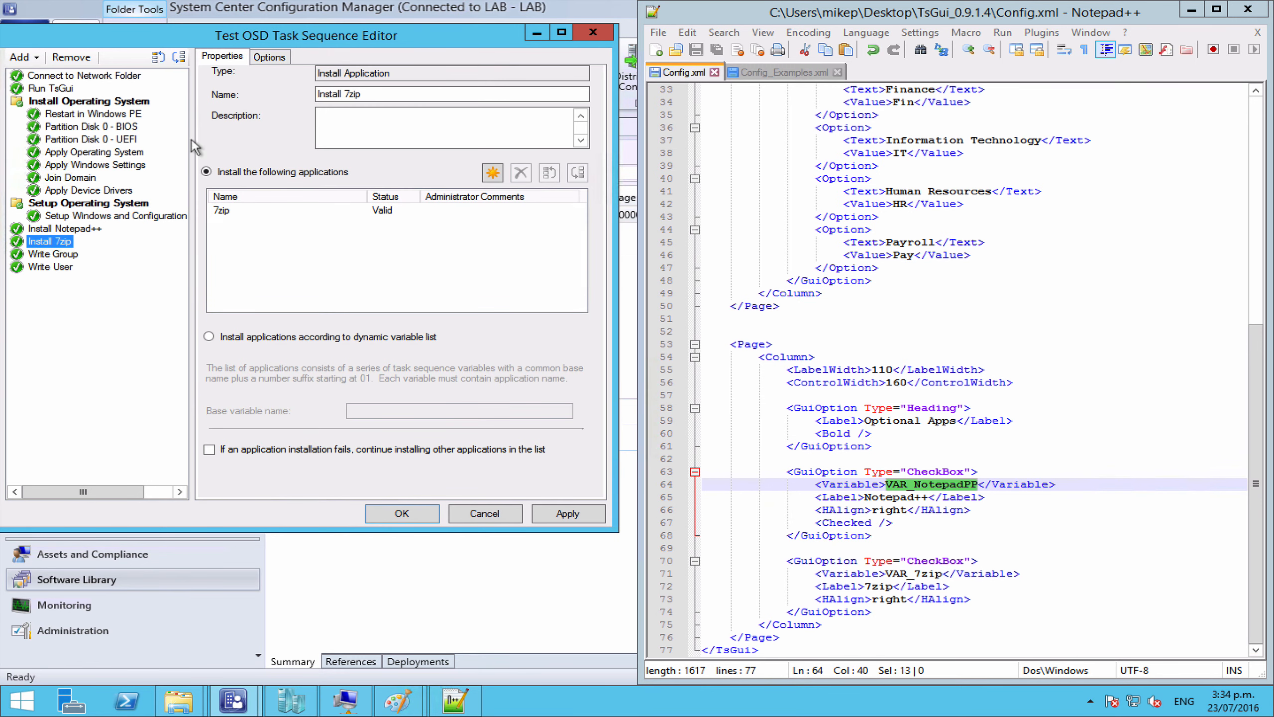
# Step: Add a task sequence variable condition VAR_7zip equals TRUE to Install 7zip, copying the name from Config.xml
pyautogui.click(262, 57)
pyautogui.click(266, 192)
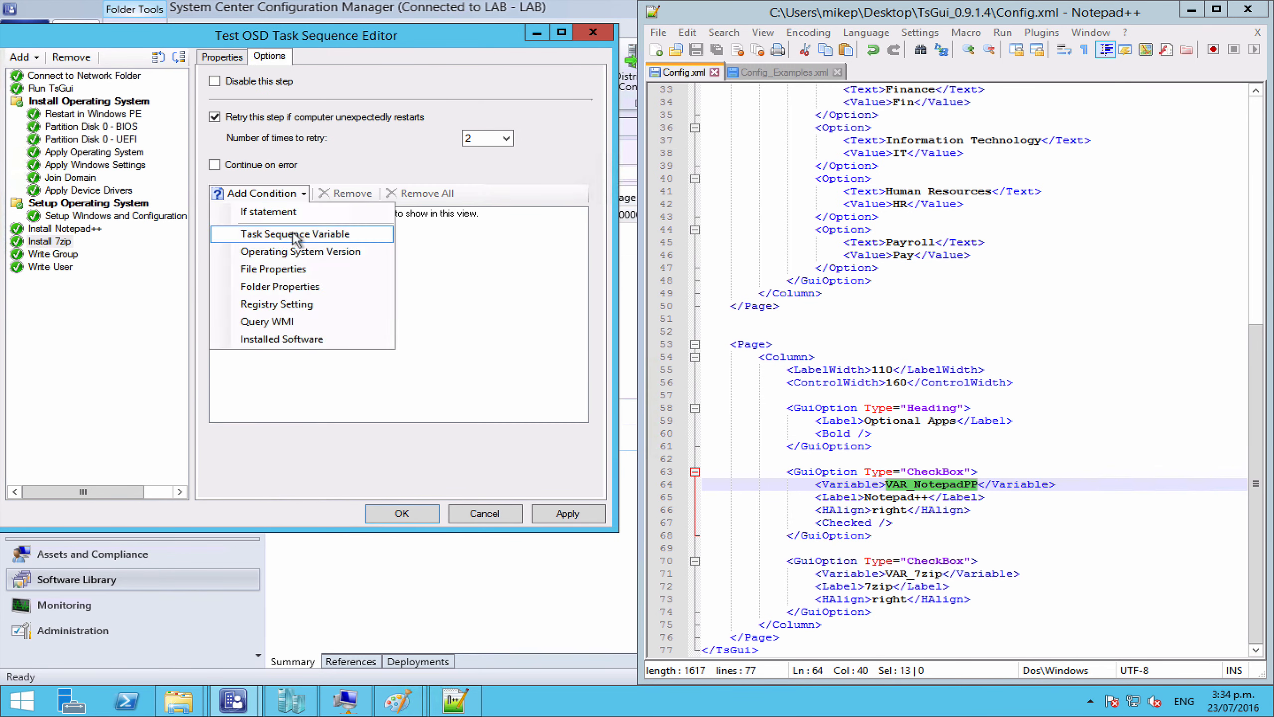
pyautogui.click(297, 234)
pyautogui.doubleClick(903, 574)
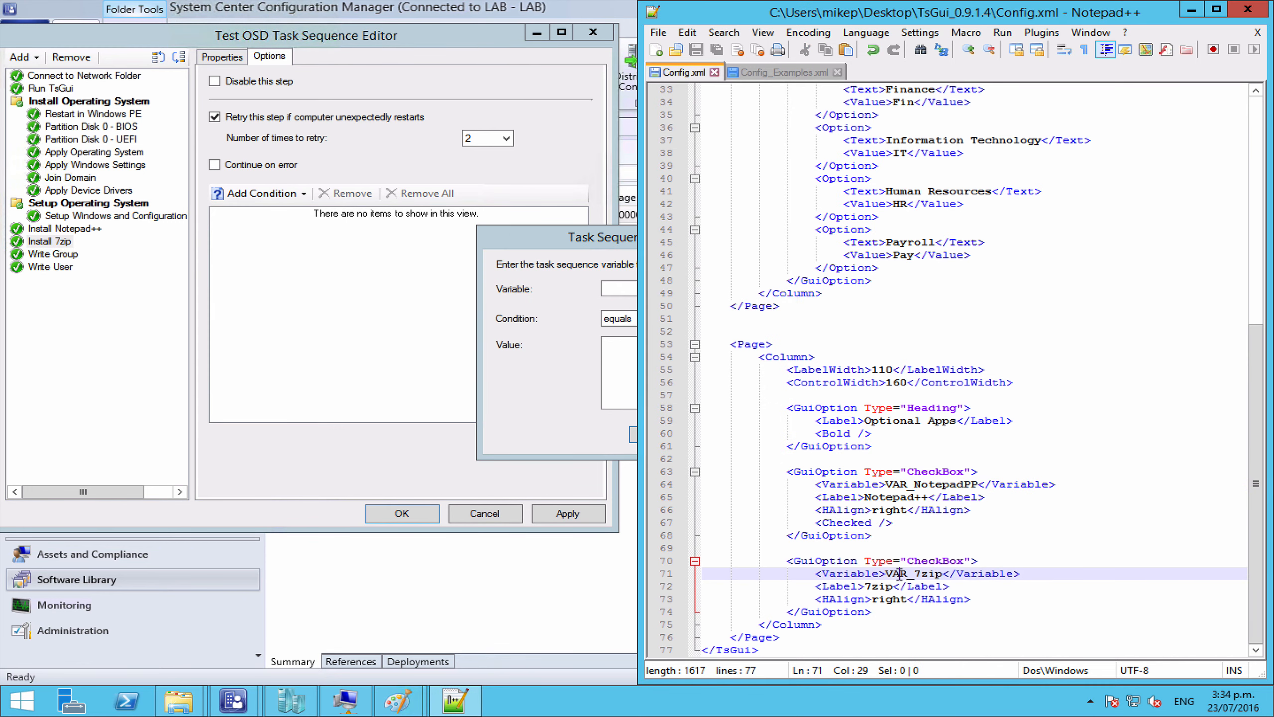
pyautogui.tripleClick(901, 574)
pyautogui.hotkey('ctrl', 'c')
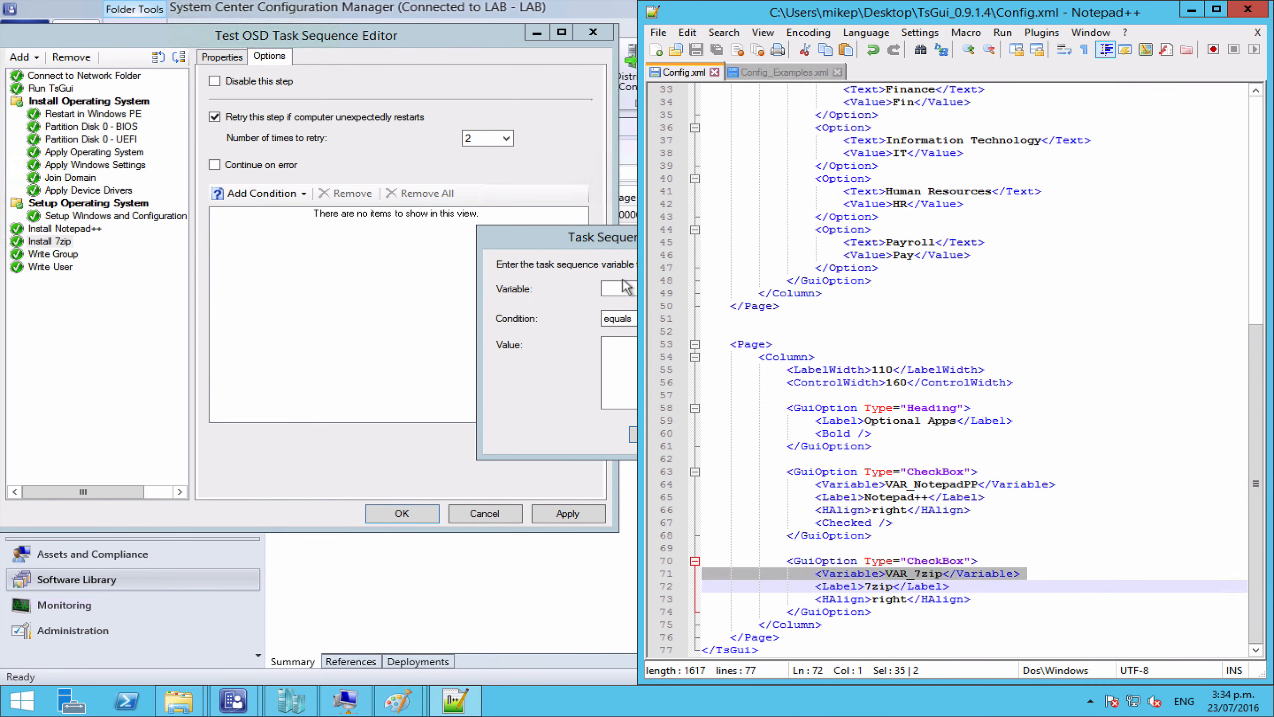
pyautogui.click(624, 288)
pyautogui.hotkey('ctrl', 'v')
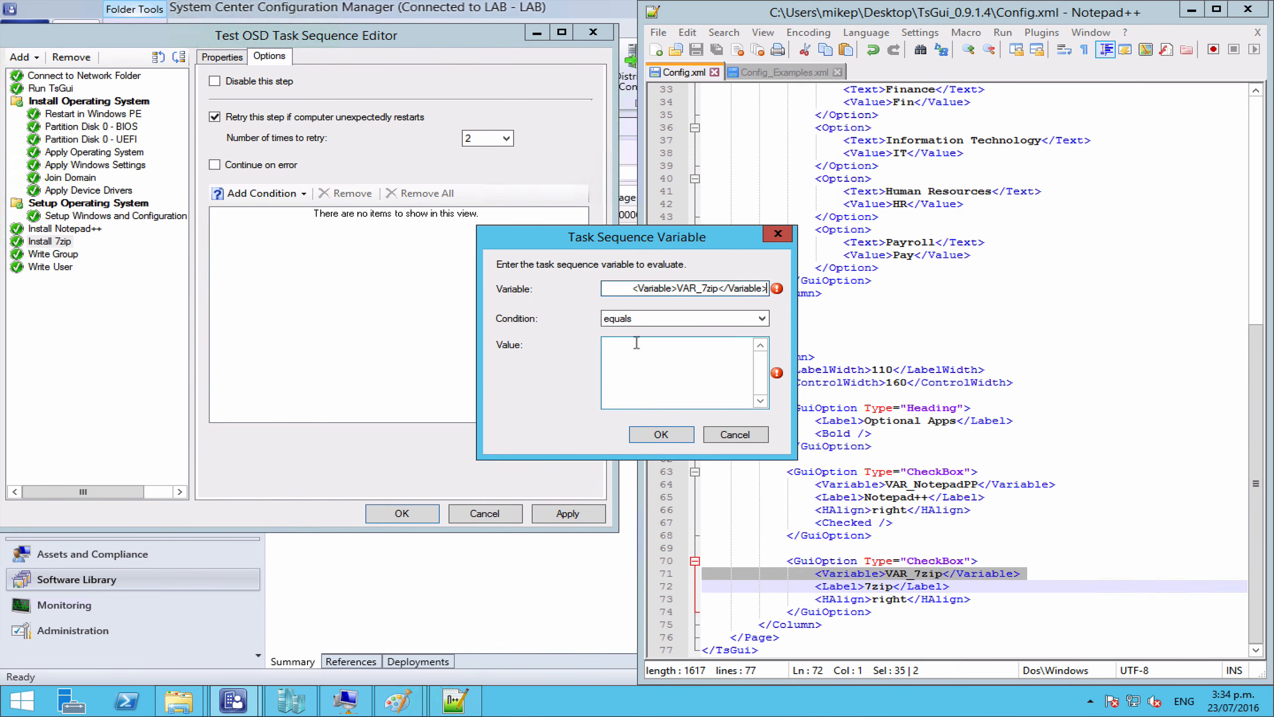
pyautogui.click(897, 586)
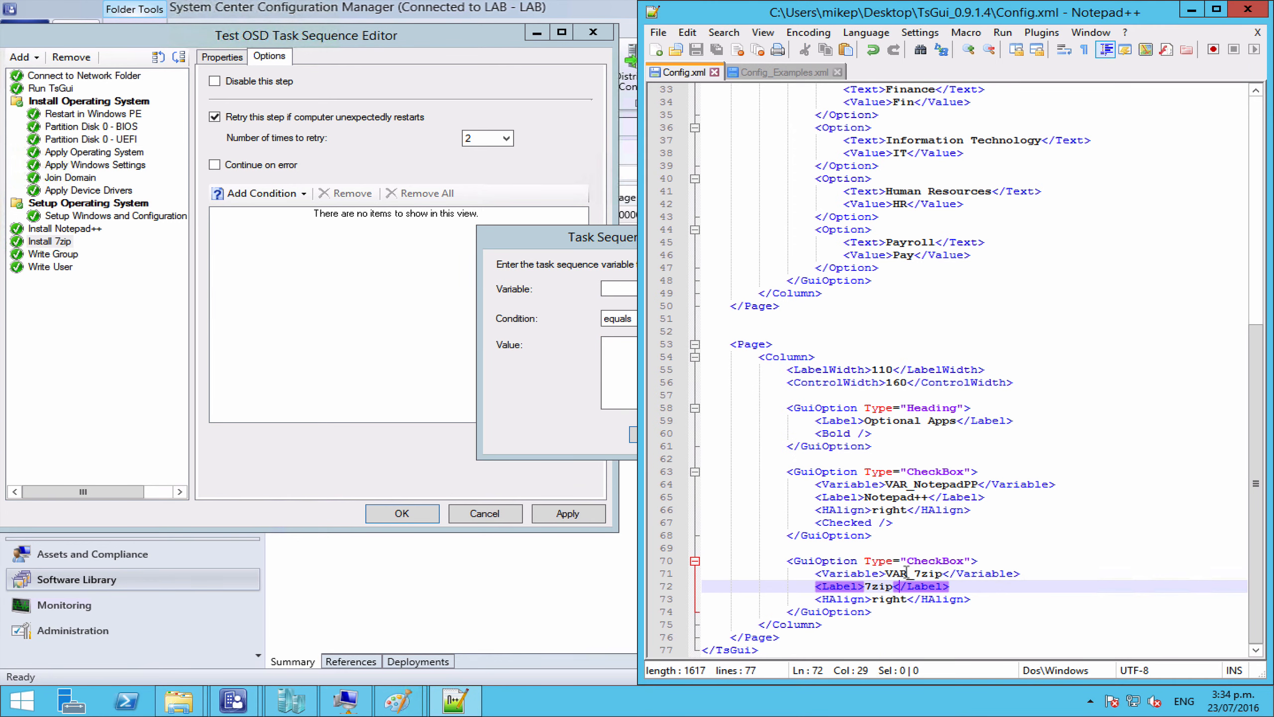
pyautogui.doubleClick(906, 573)
pyautogui.hotkey('ctrl', 'c')
pyautogui.click(620, 289)
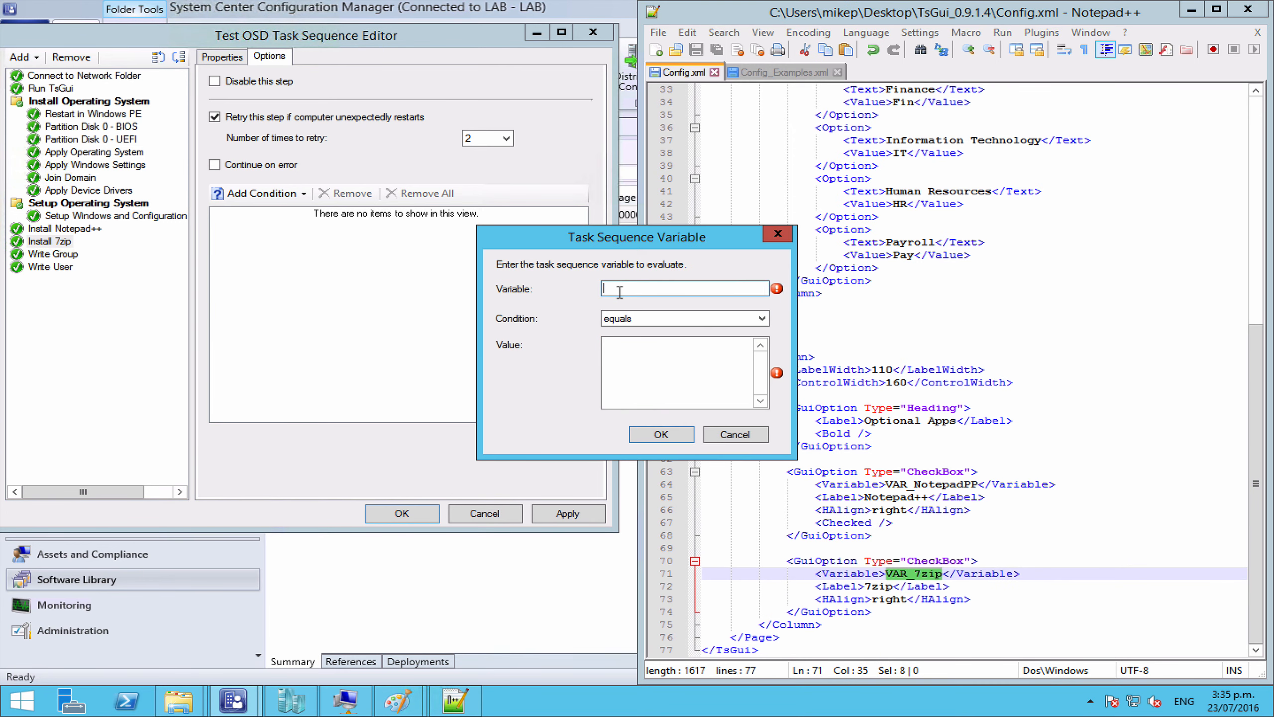
pyautogui.hotkey('ctrl', 'v')
pyautogui.click(639, 358)
pyautogui.write('TRUE')
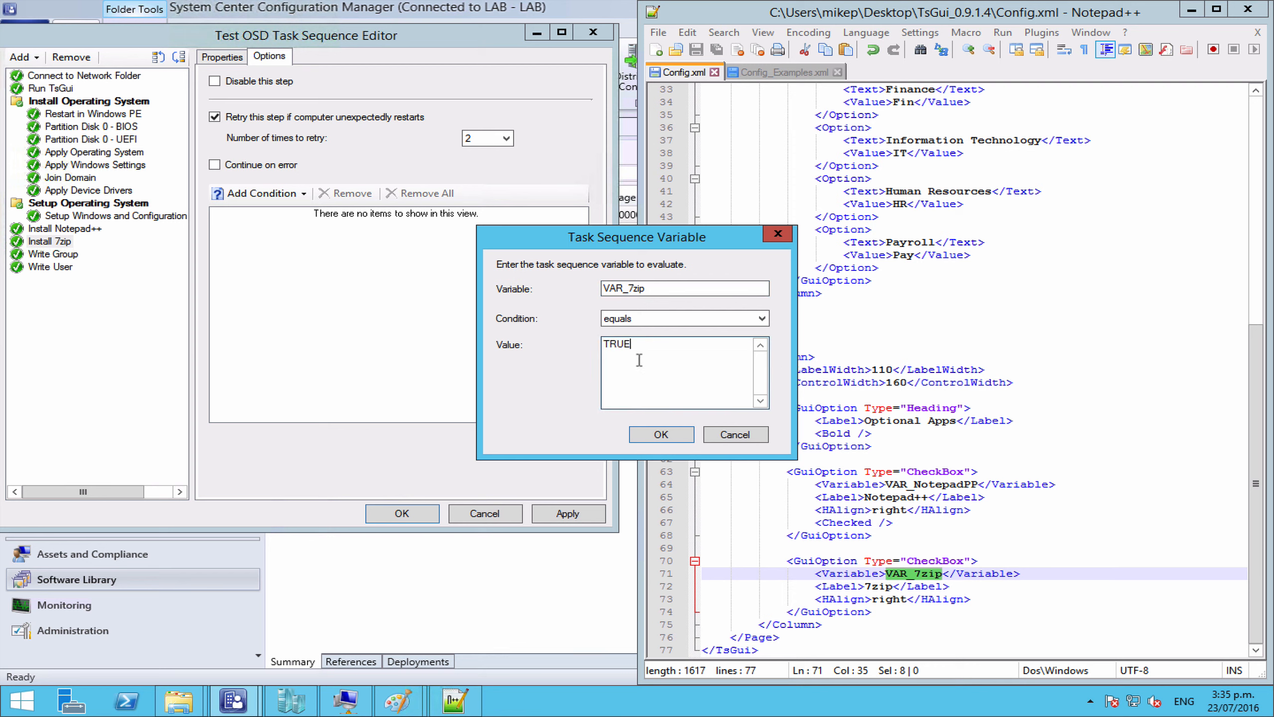
pyautogui.click(652, 436)
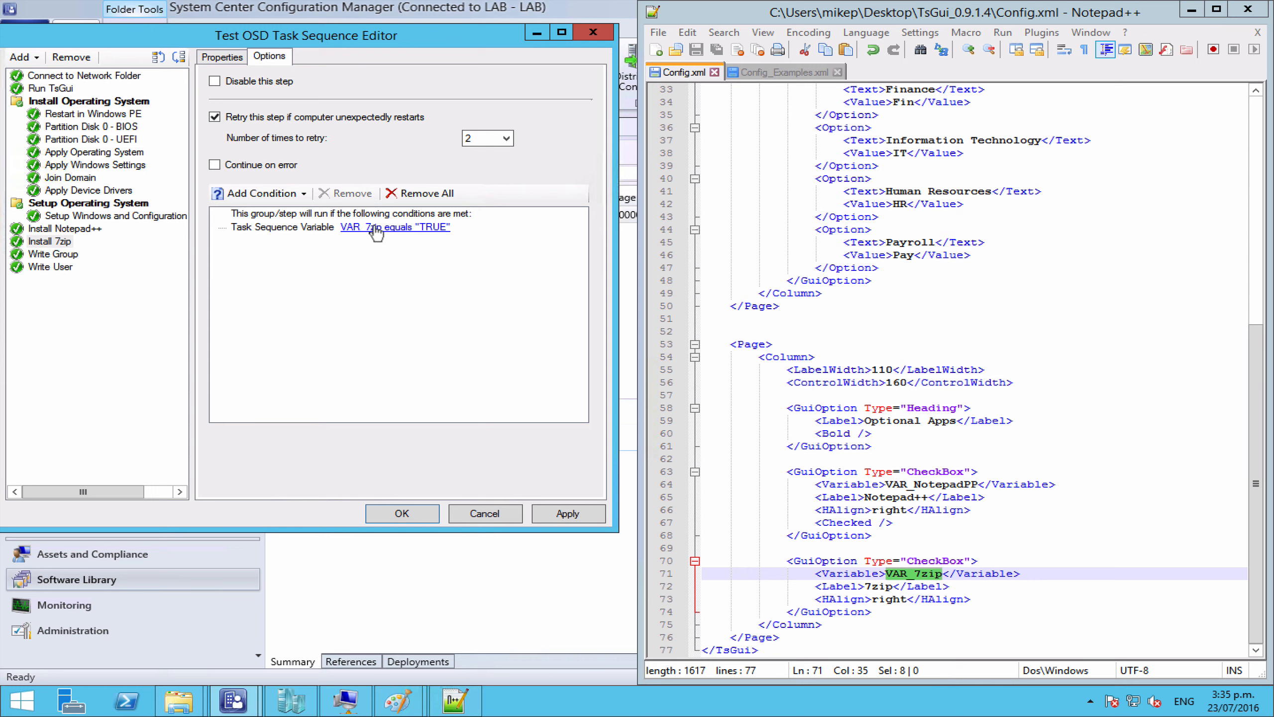
pyautogui.click(183, 205)
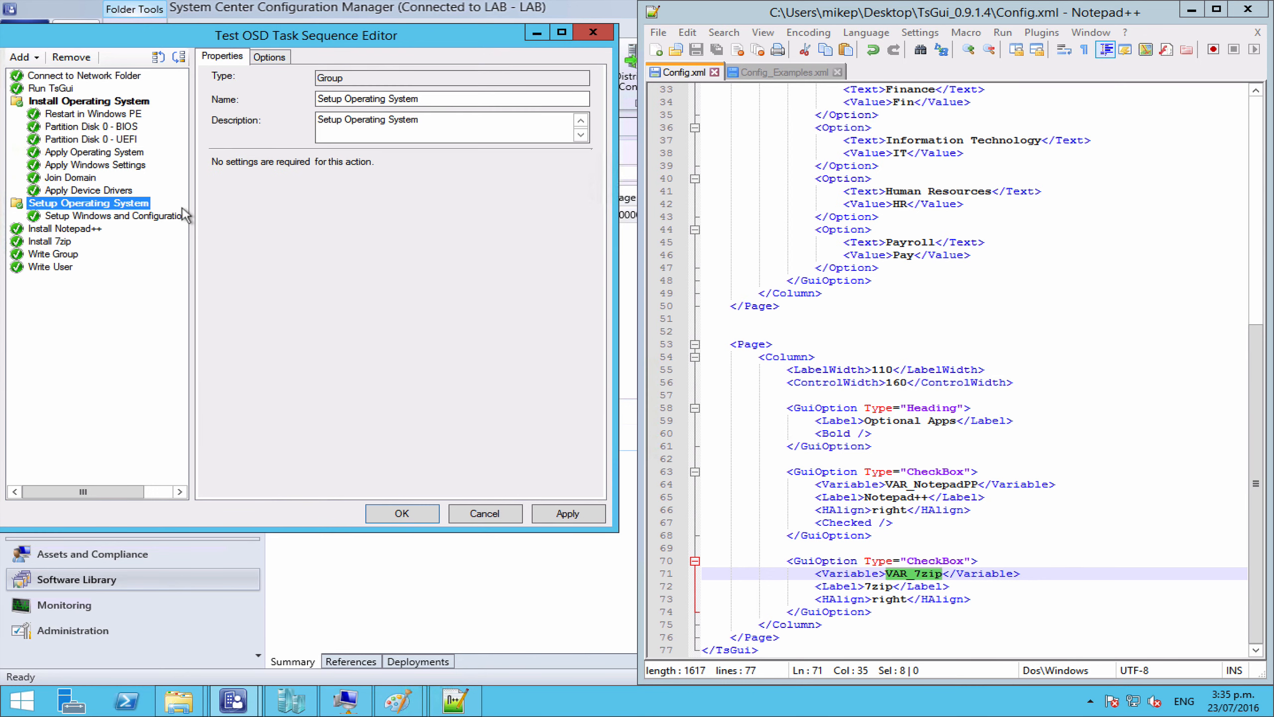
# Step: Rename Write User to Write Engineer, echoing 'Build engineer:' with %VAR_Engineer%
pyautogui.click(64, 255)
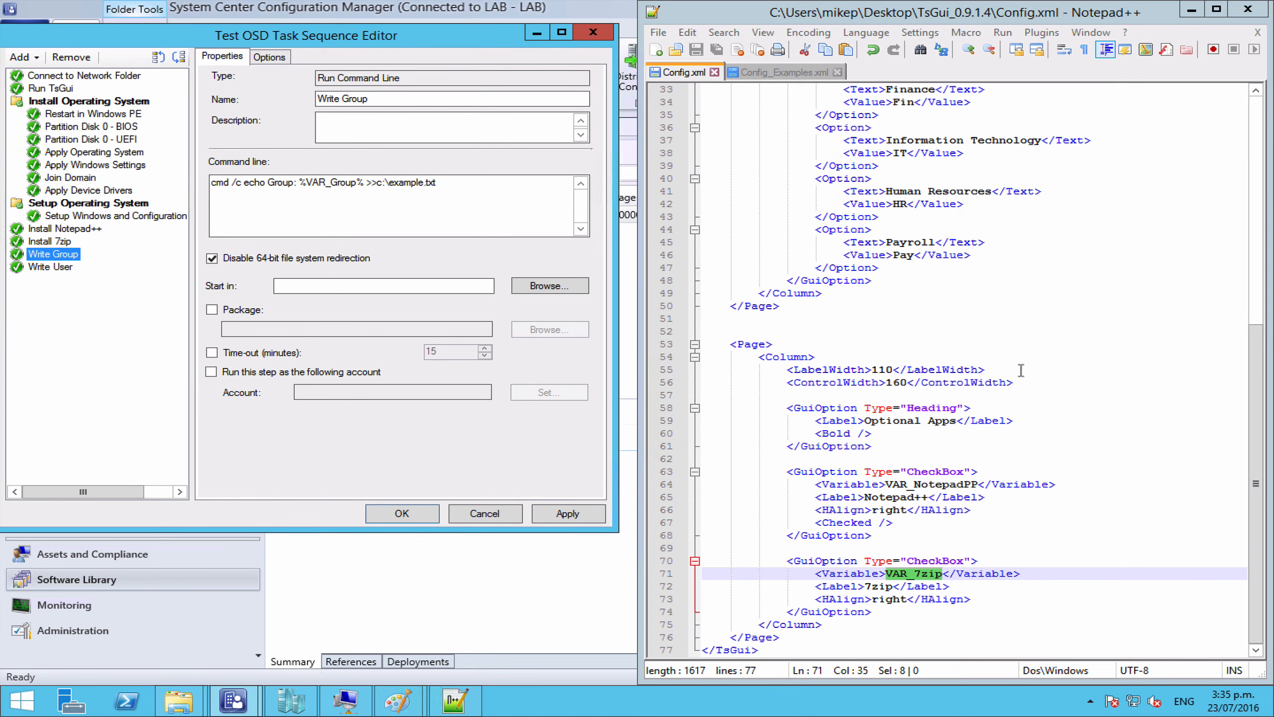
pyautogui.click(1261, 232)
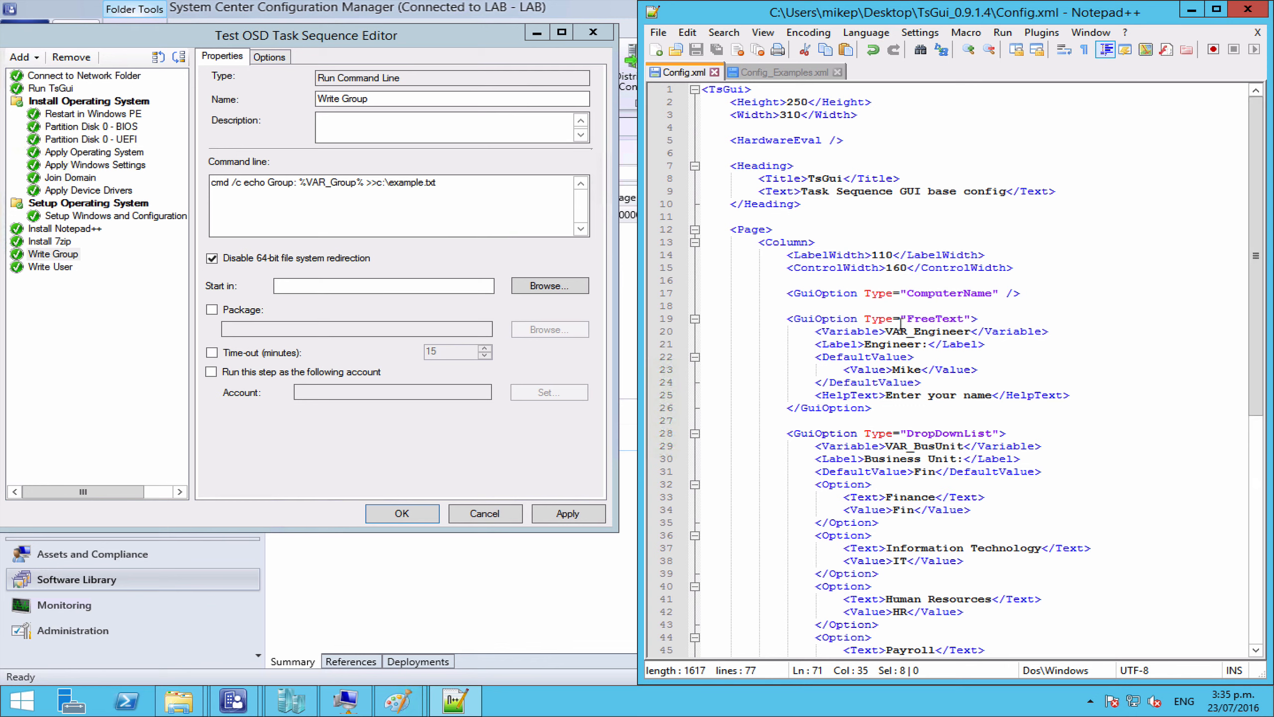
pyautogui.doubleClick(914, 336)
pyautogui.hotkey('ctrl', 'c')
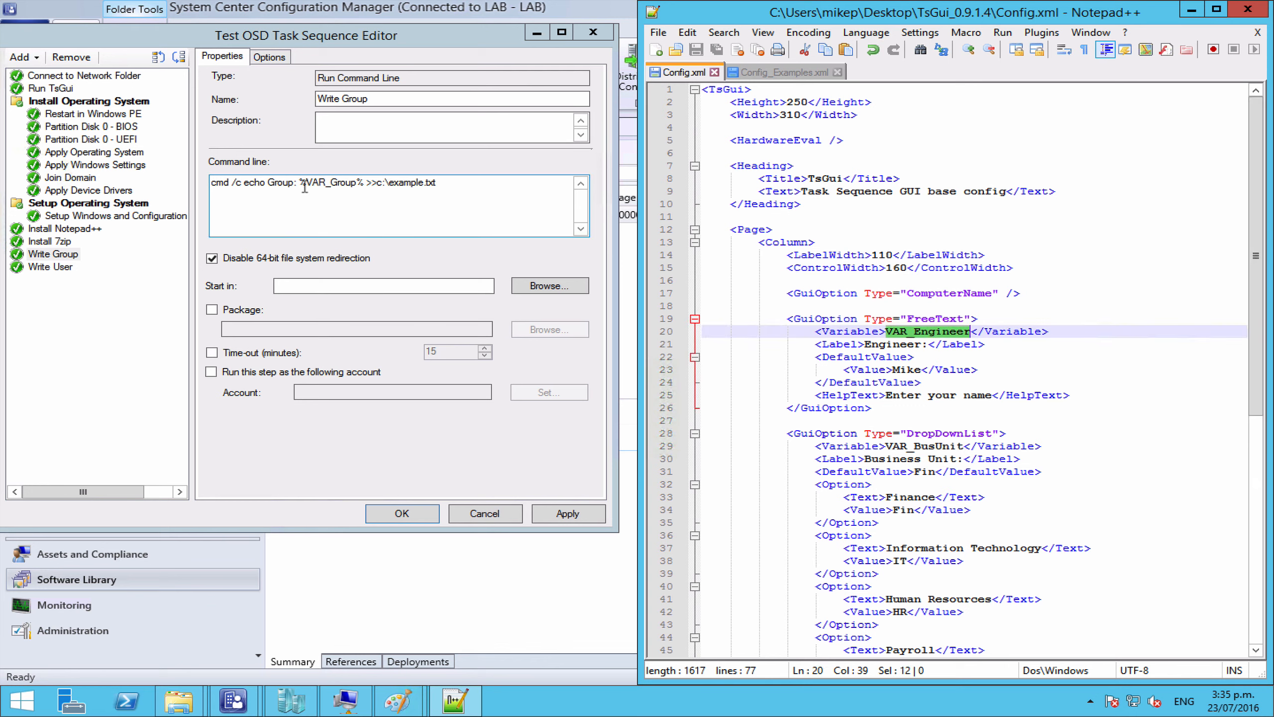
pyautogui.moveTo(306, 186); pyautogui.dragTo(355, 190)
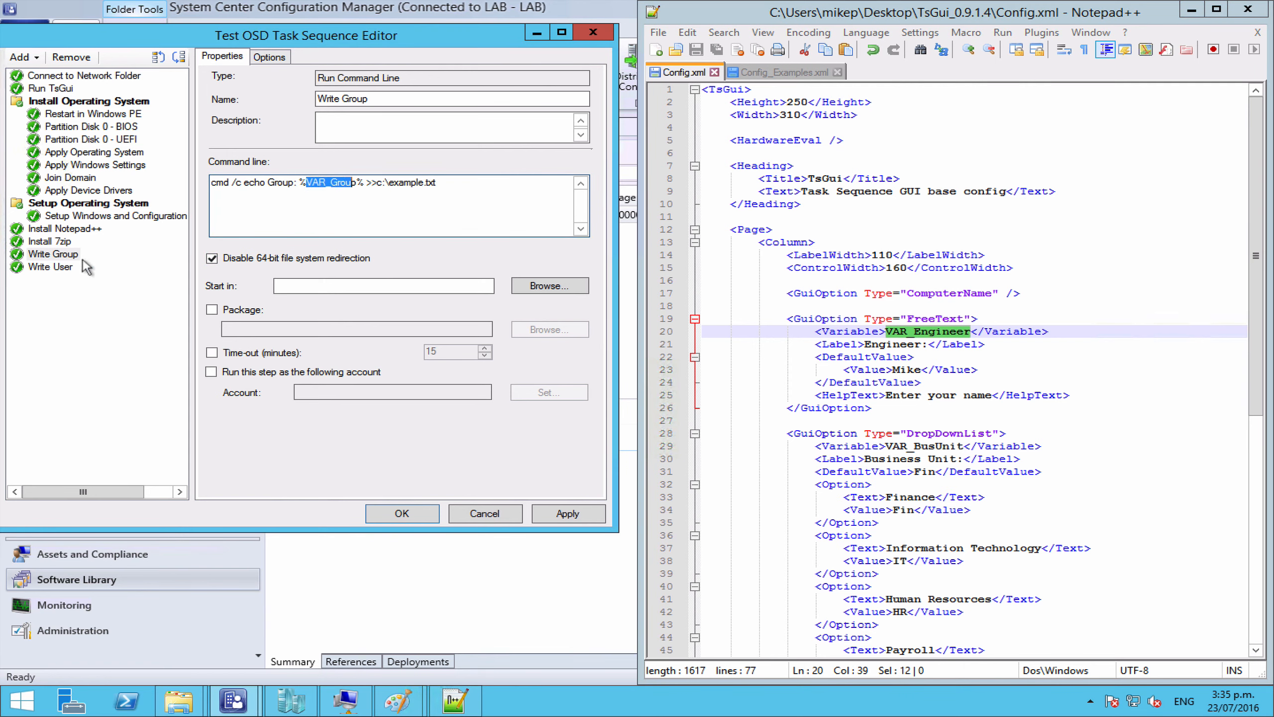
pyautogui.click(56, 267)
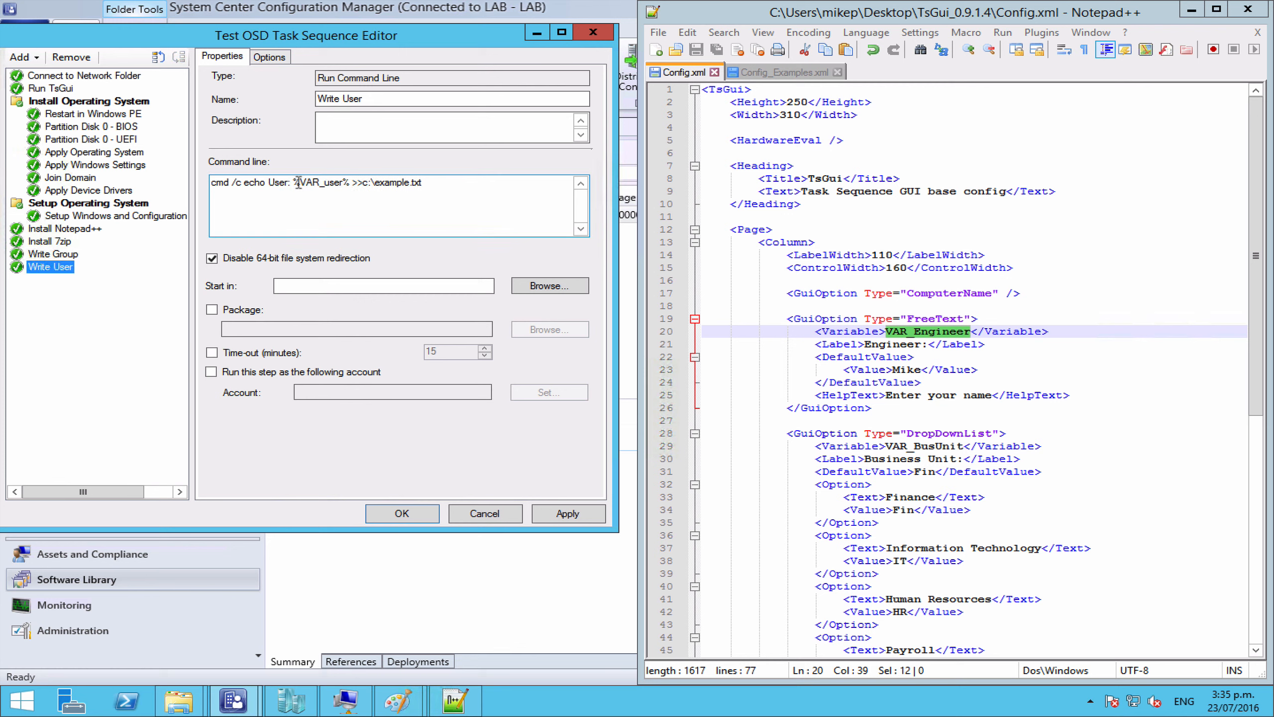
pyautogui.moveTo(300, 183); pyautogui.dragTo(342, 186)
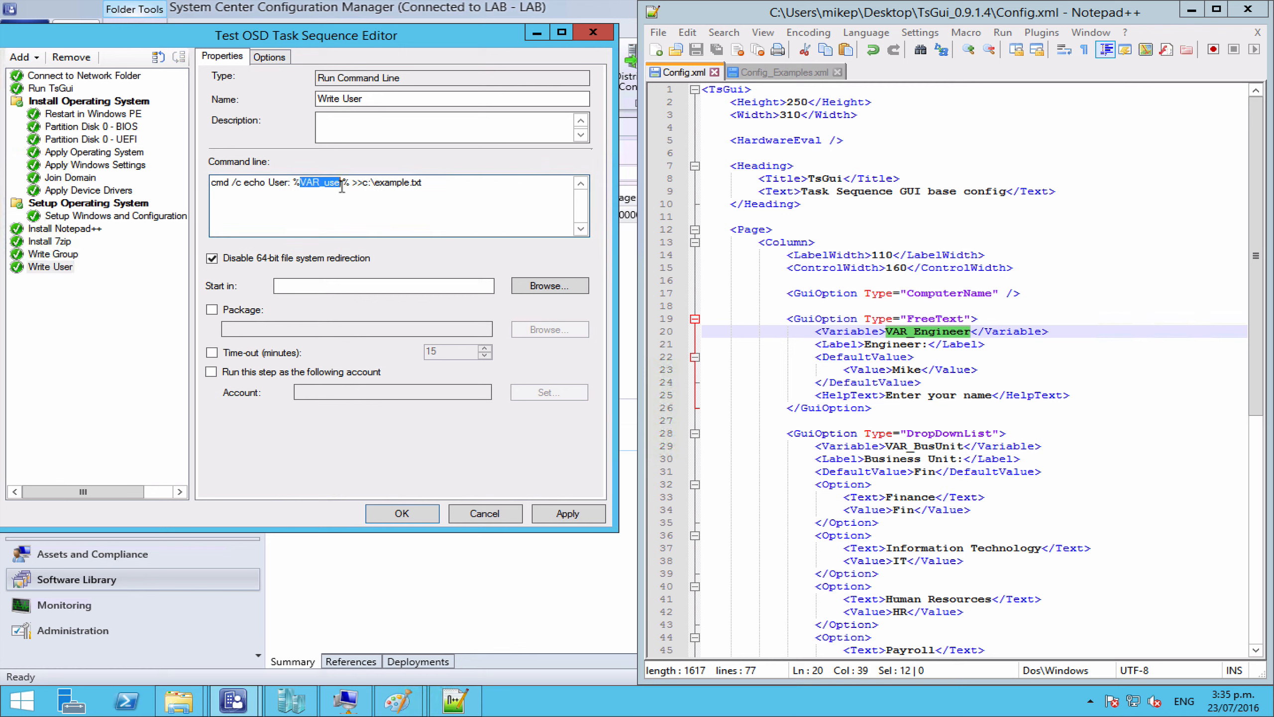
pyautogui.hotkey('ctrl', 'v')
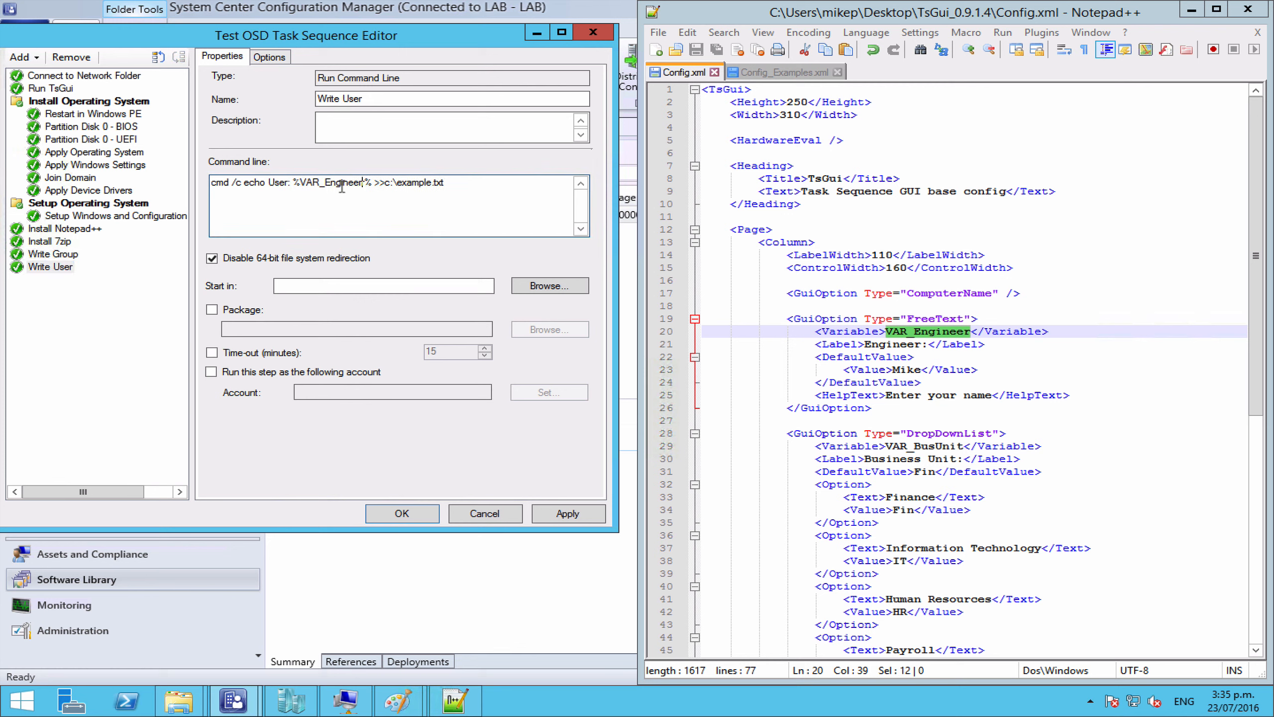
pyautogui.press('Delete')
pyautogui.press('BackSpace')
pyautogui.press('BackSpace')
pyautogui.press('BackSpace')
pyautogui.press('BackSpace')
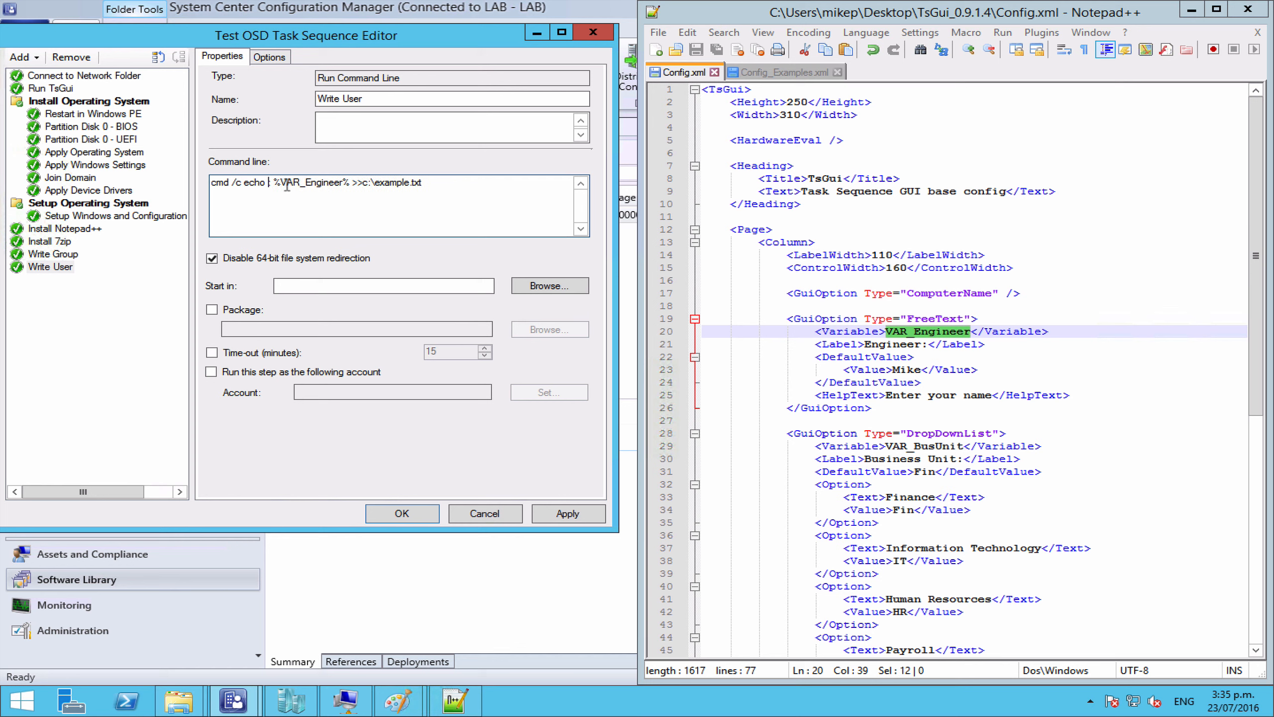
pyautogui.write('Build engine')
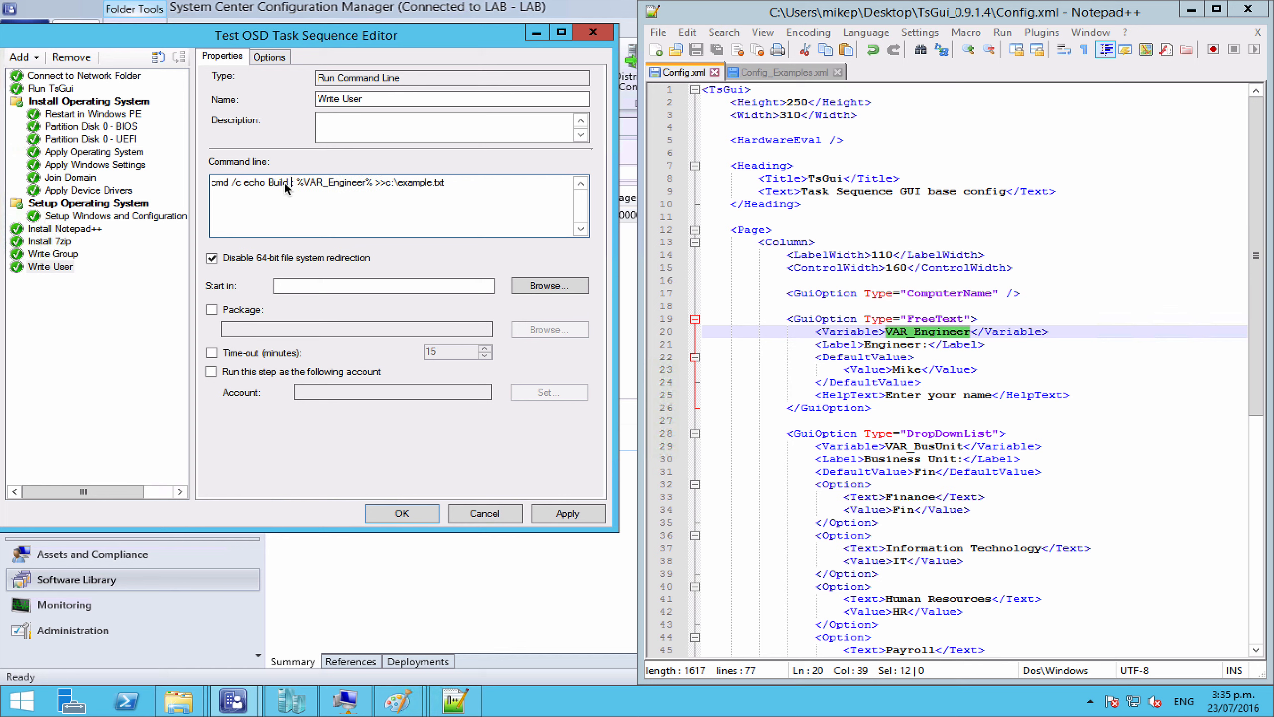
pyautogui.write('er:')
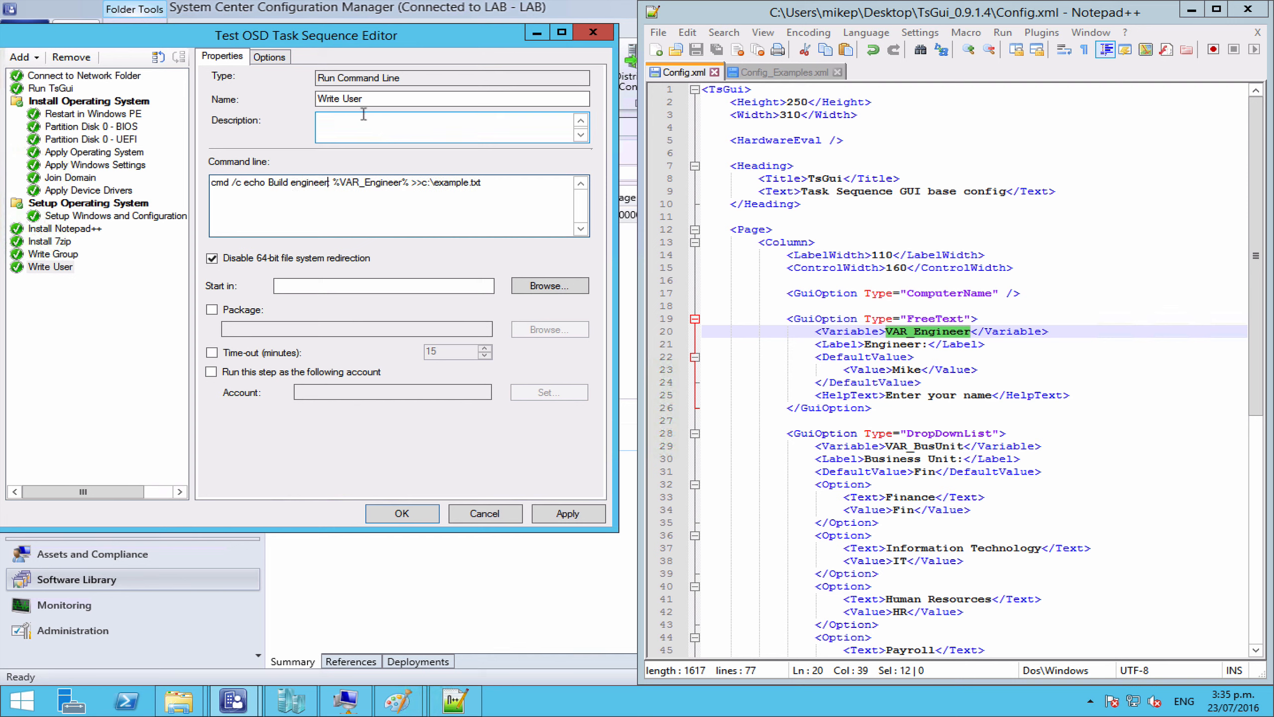
pyautogui.moveTo(366, 99); pyautogui.dragTo(344, 99)
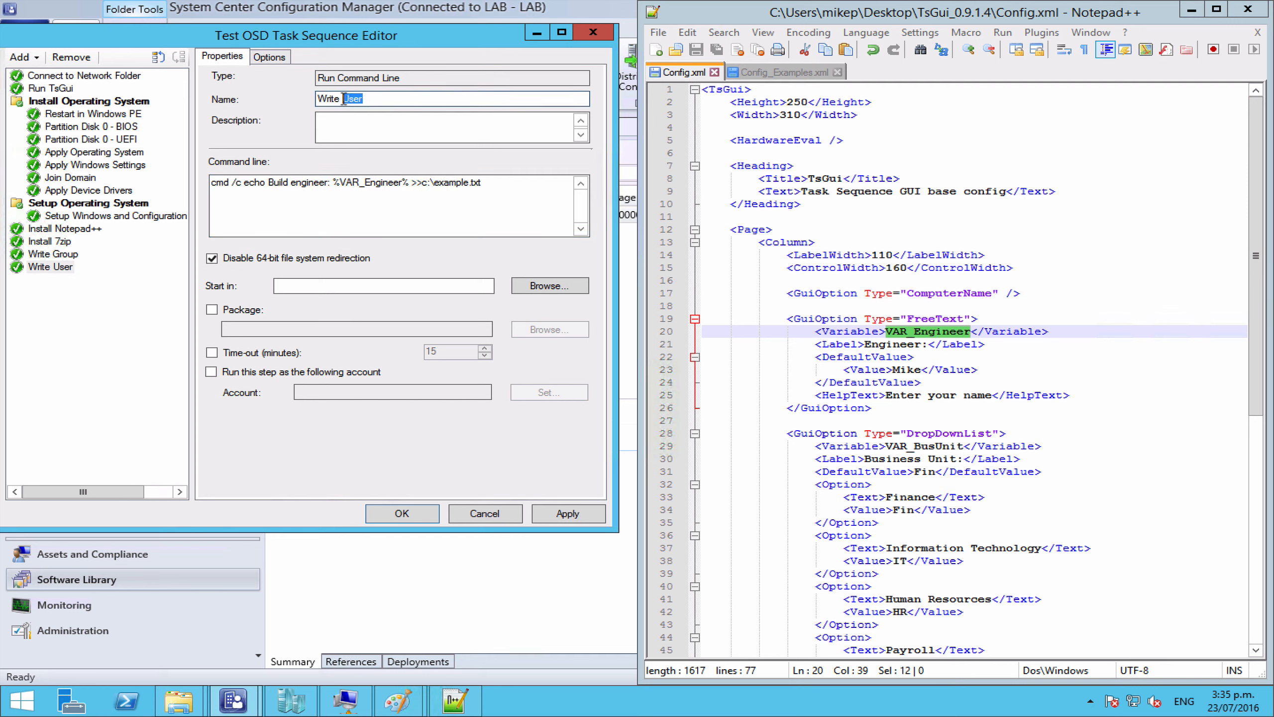
pyautogui.write('Engineer')
# Step: Rename Write Group to Write BusinessUnit using %VAR_BusUnit%, then apply and save the sequence
pyautogui.click(56, 255)
pyautogui.click(886, 444)
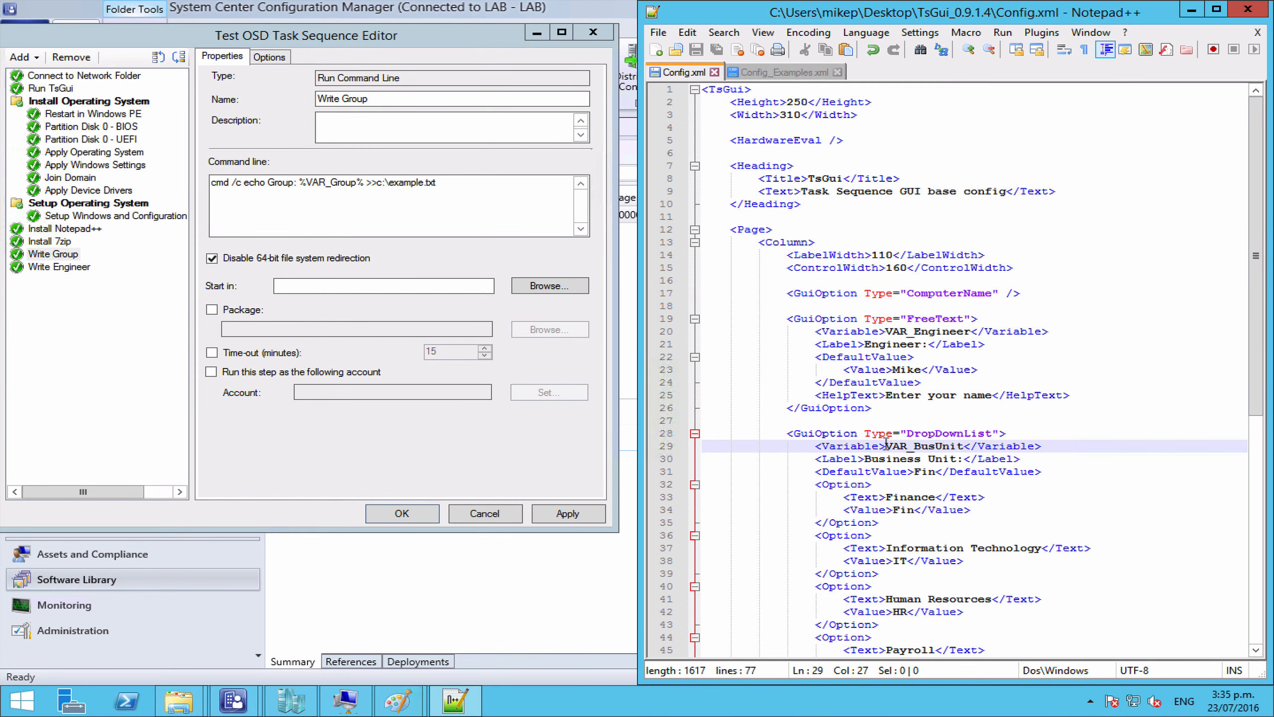
pyautogui.doubleClick(964, 446)
pyautogui.hotkey('ctrl', 'c')
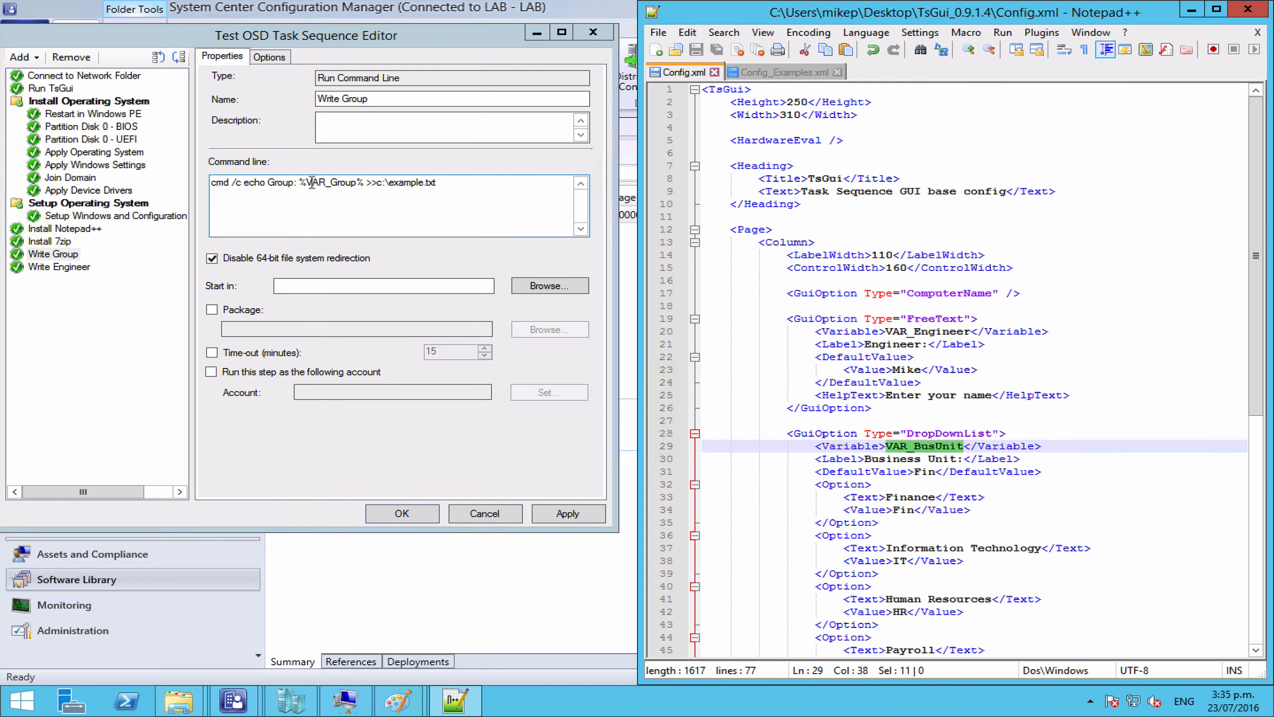
pyautogui.moveTo(307, 183); pyautogui.dragTo(358, 187)
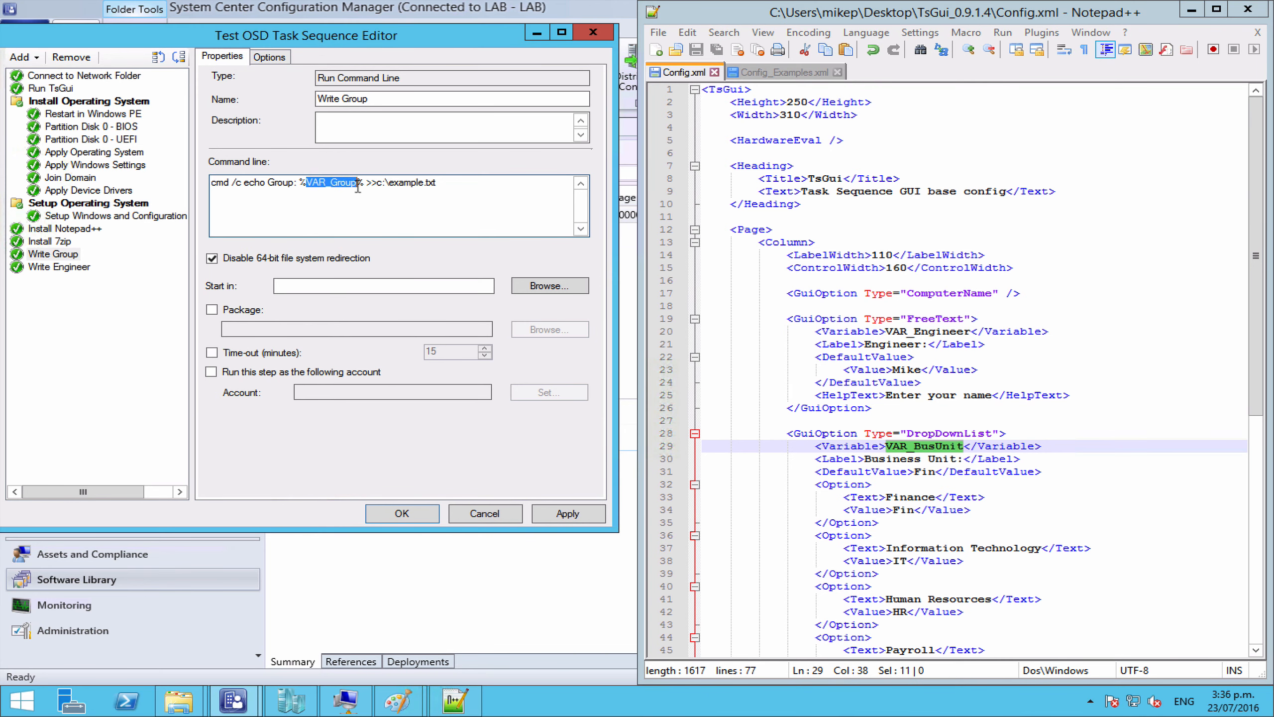
pyautogui.hotkey('ctrl', 'v')
pyautogui.doubleClick(357, 100)
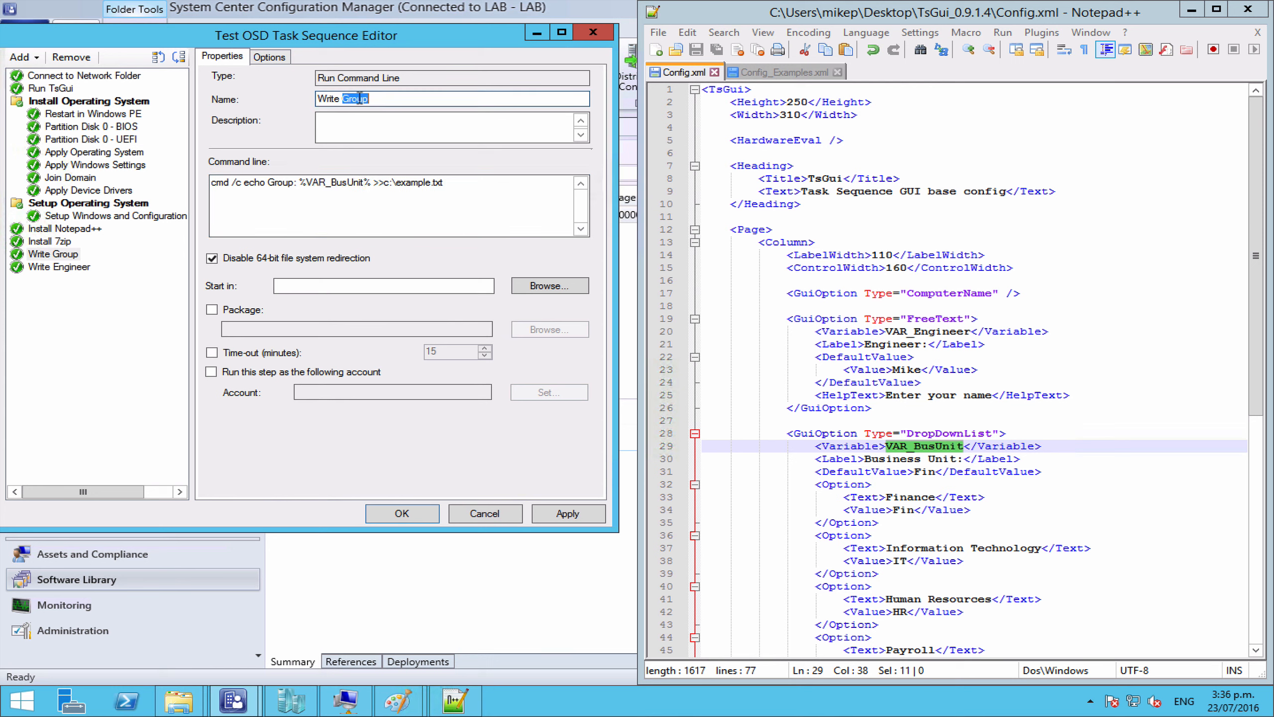
pyautogui.write('BusinessUnit')
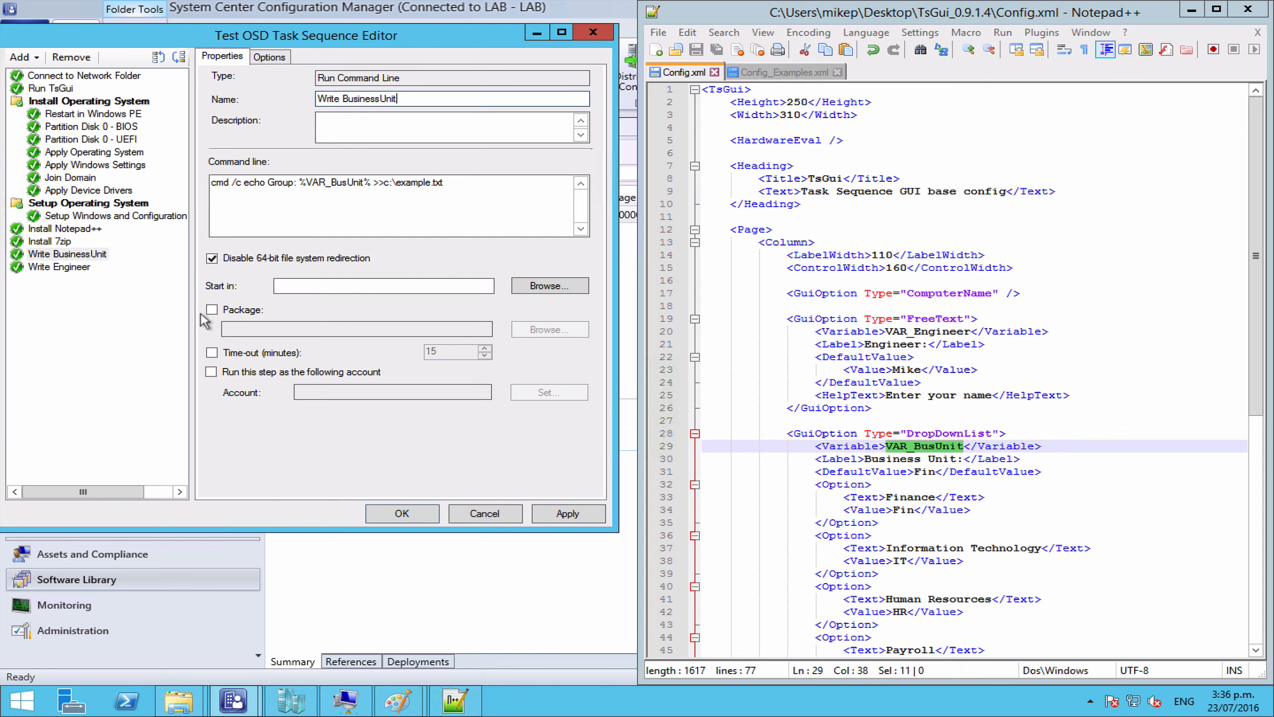
pyautogui.click(559, 513)
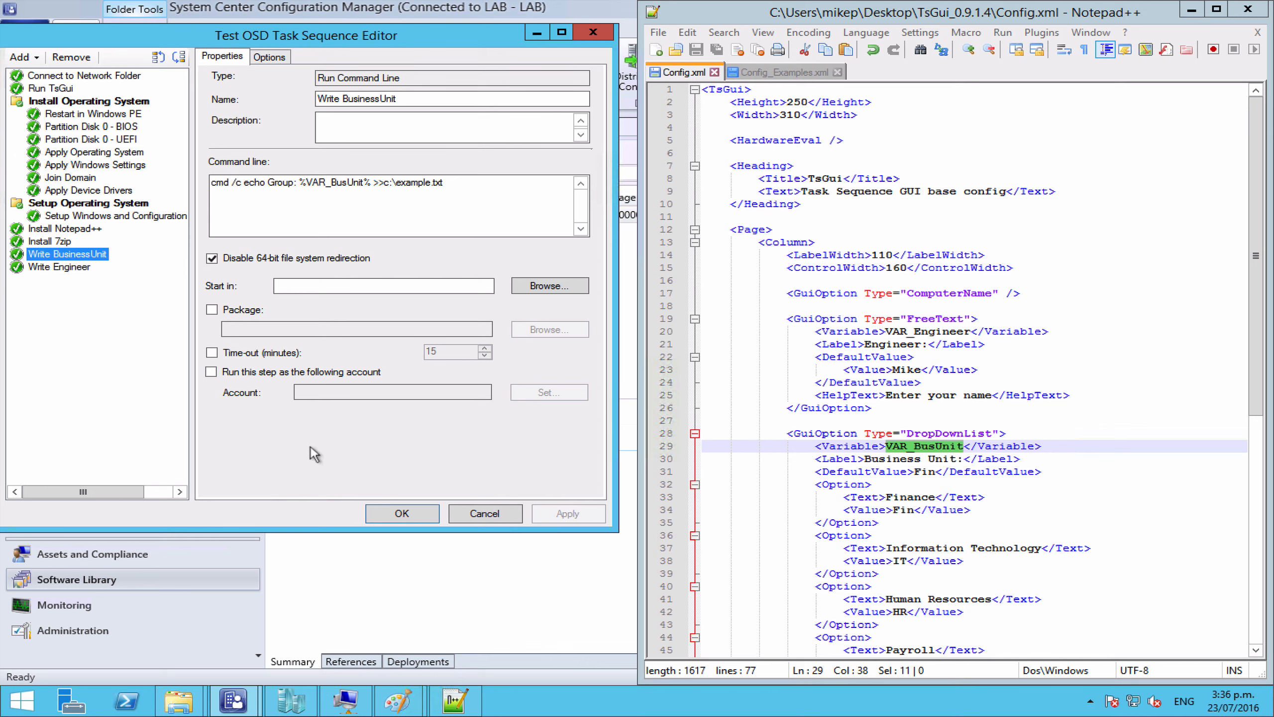
pyautogui.click(396, 516)
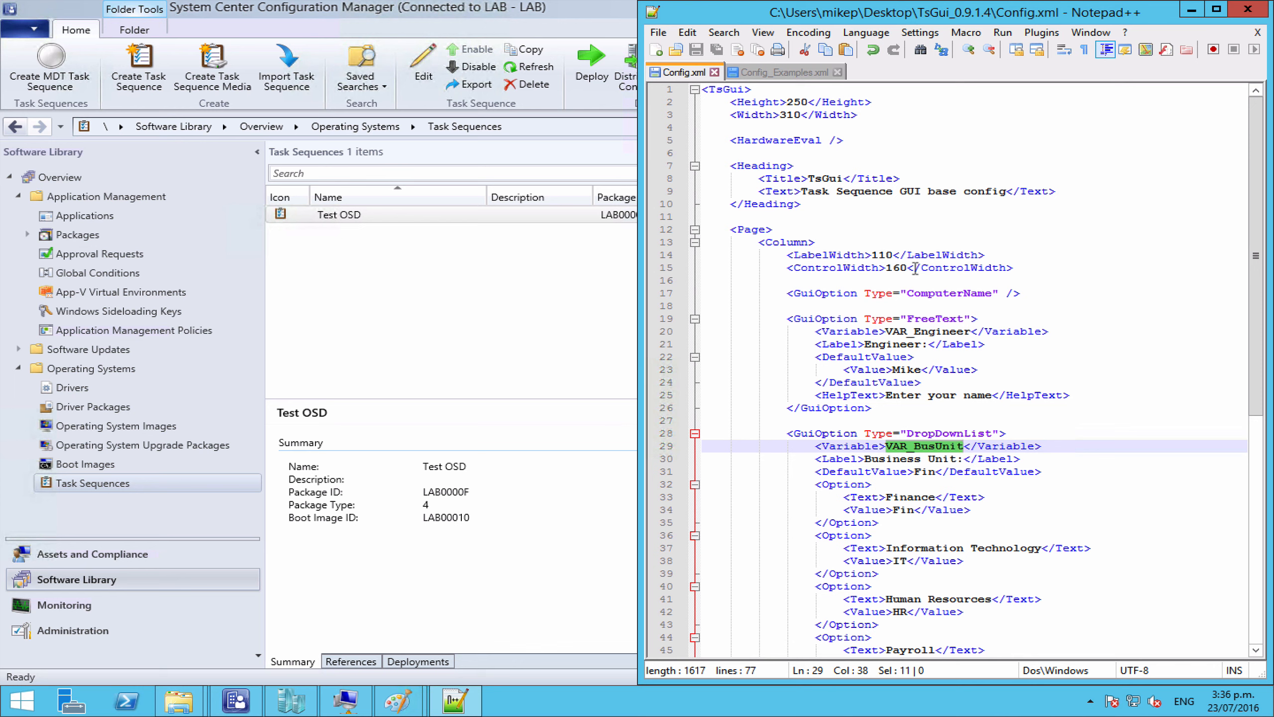
# Step: Start the Win10-1 VM and run the Test OSD task sequence from the Task Sequence Wizard
pyautogui.click(345, 703)
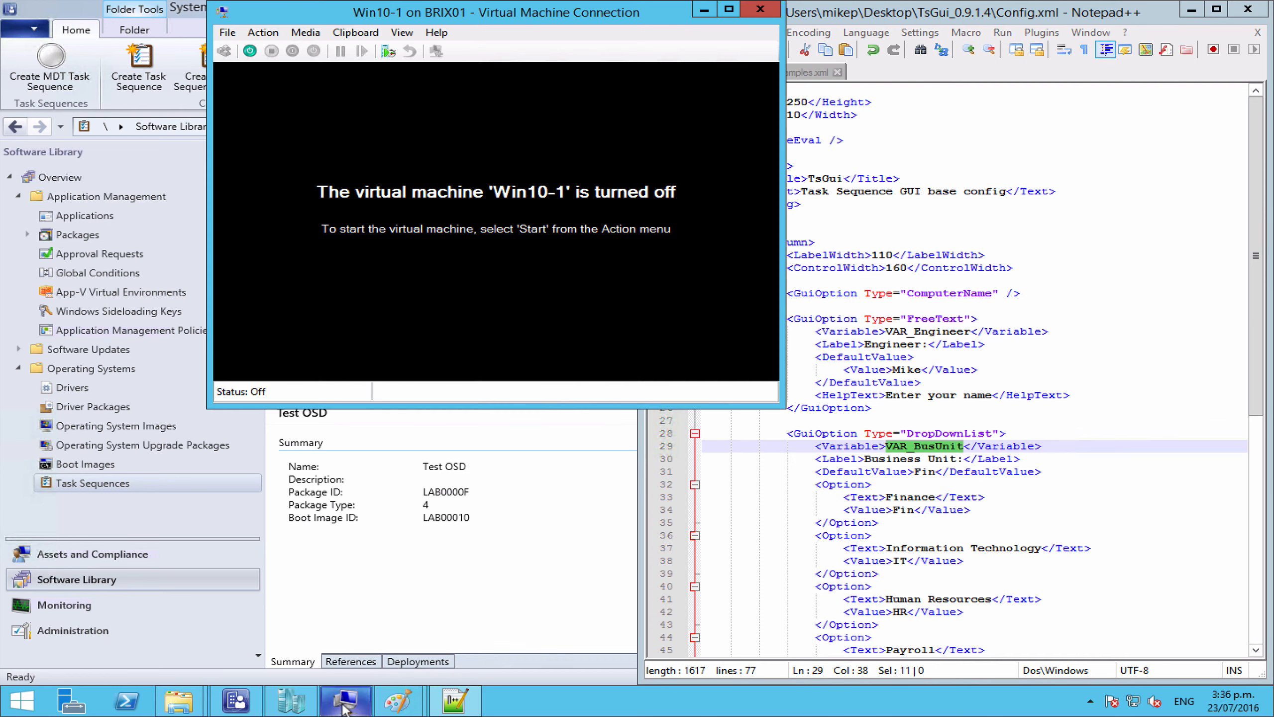
pyautogui.click(250, 51)
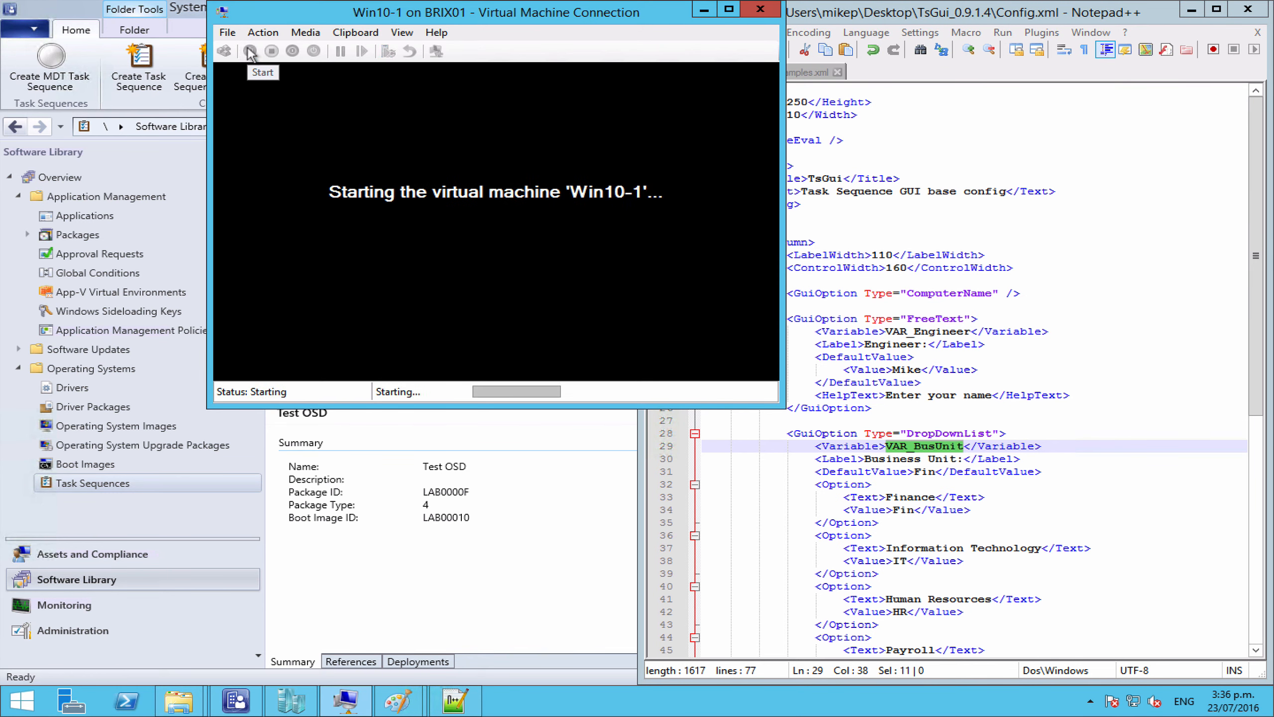
pyautogui.moveTo(797, 2)
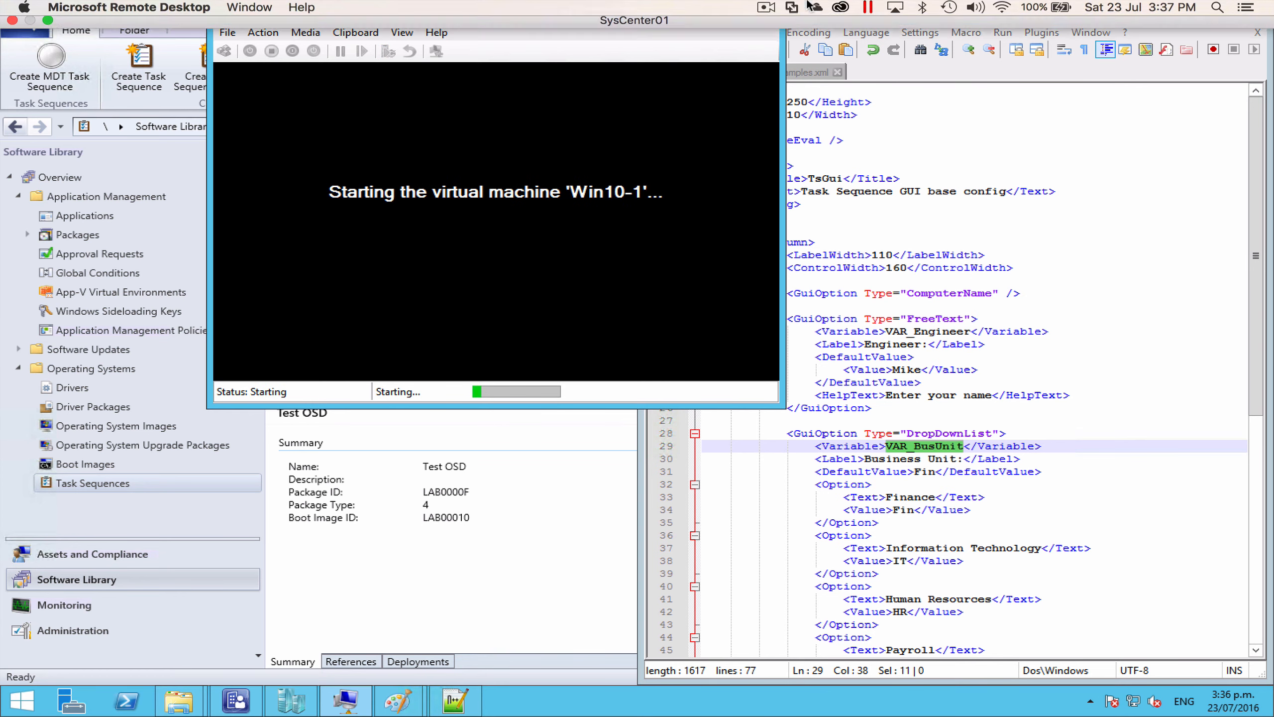
pyautogui.click(766, 9)
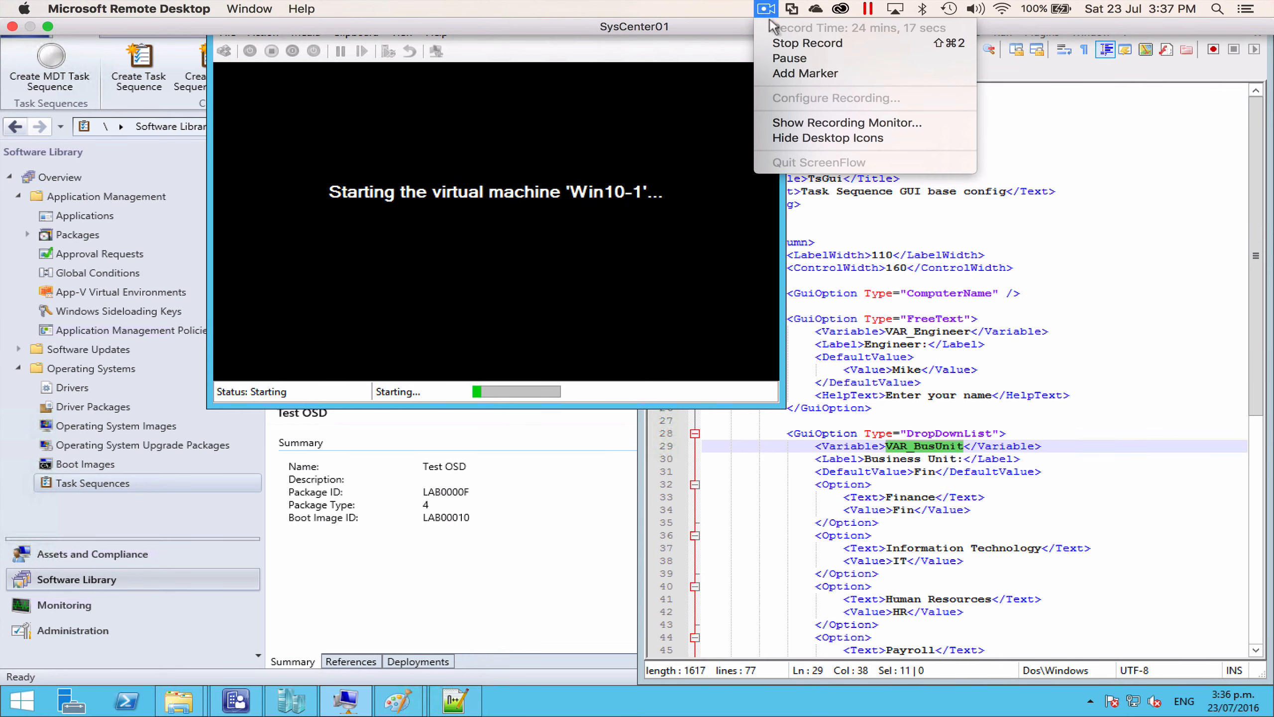
pyautogui.click(788, 58)
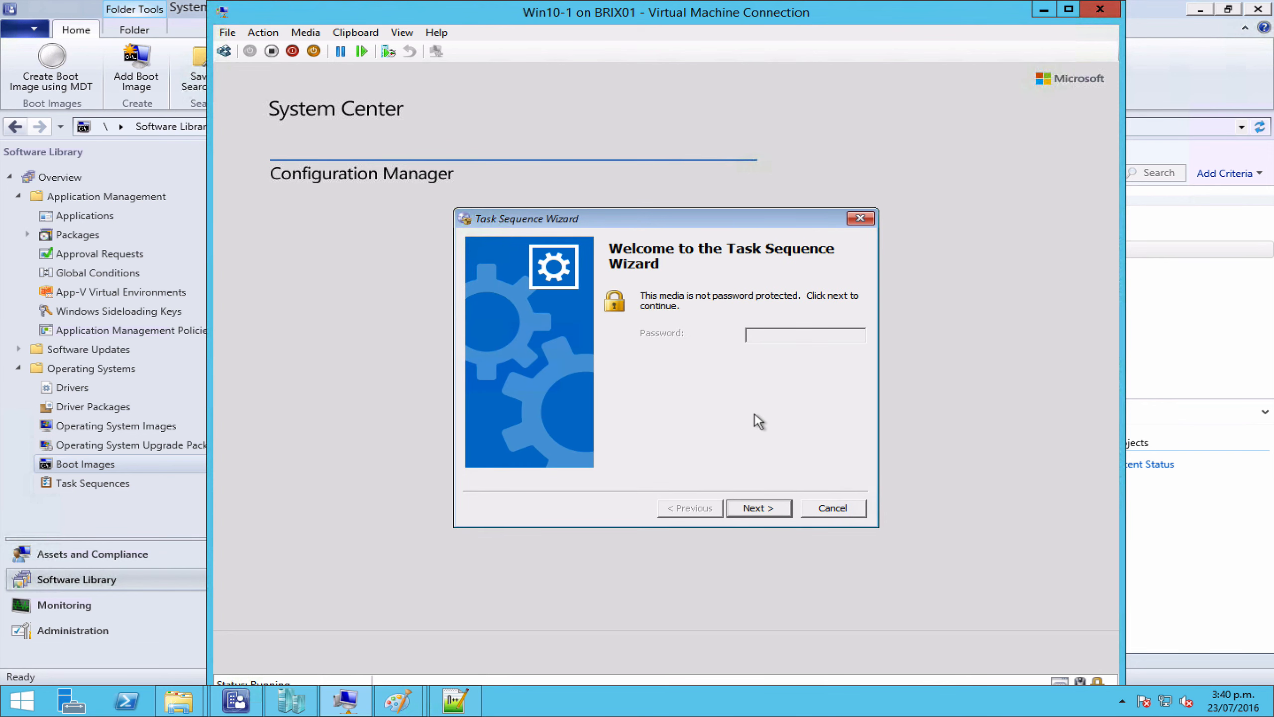
pyautogui.click(753, 508)
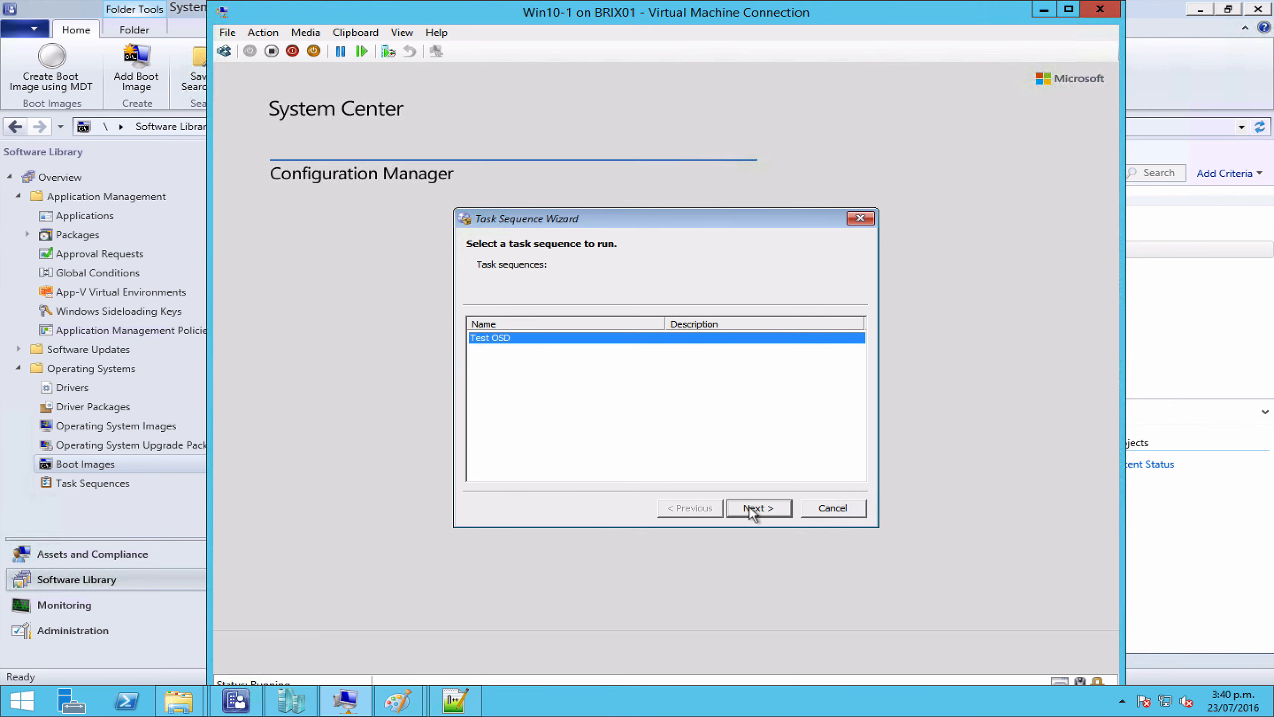
pyautogui.click(753, 509)
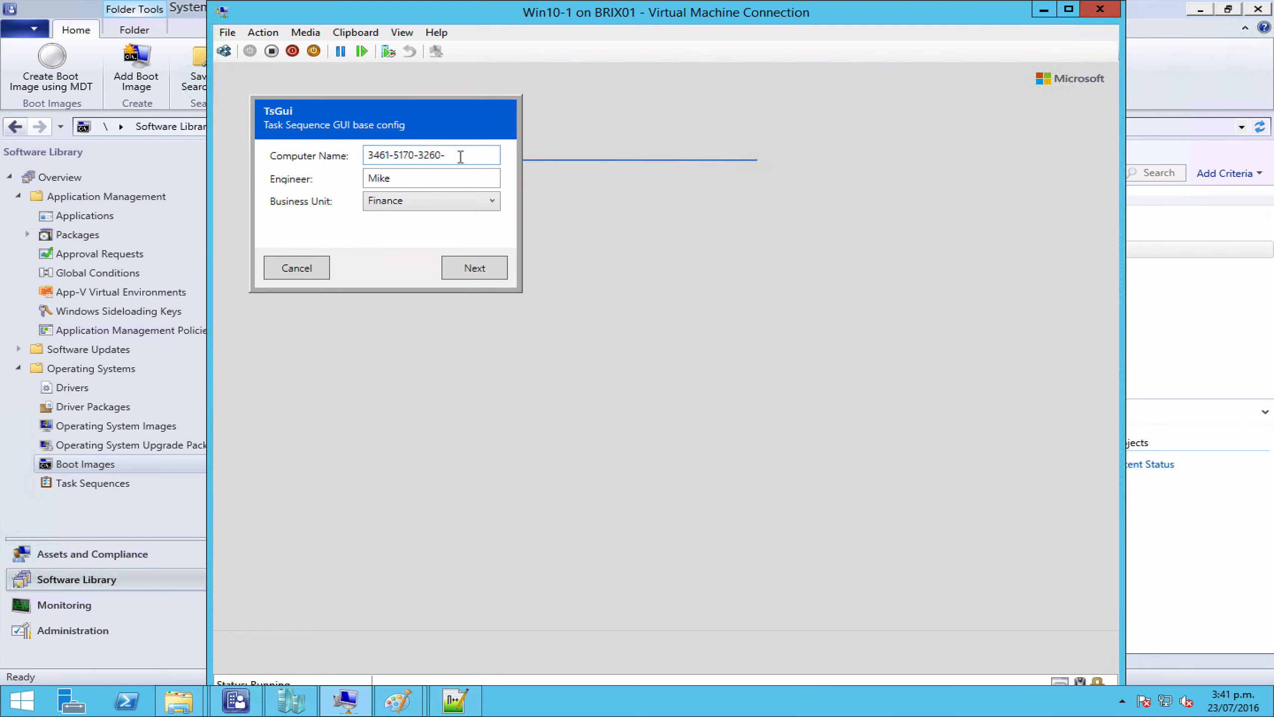
# Step: Set computer name to Test2, append P to the engineer's name, and choose Payroll business unit
pyautogui.moveTo(460, 156); pyautogui.dragTo(335, 159)
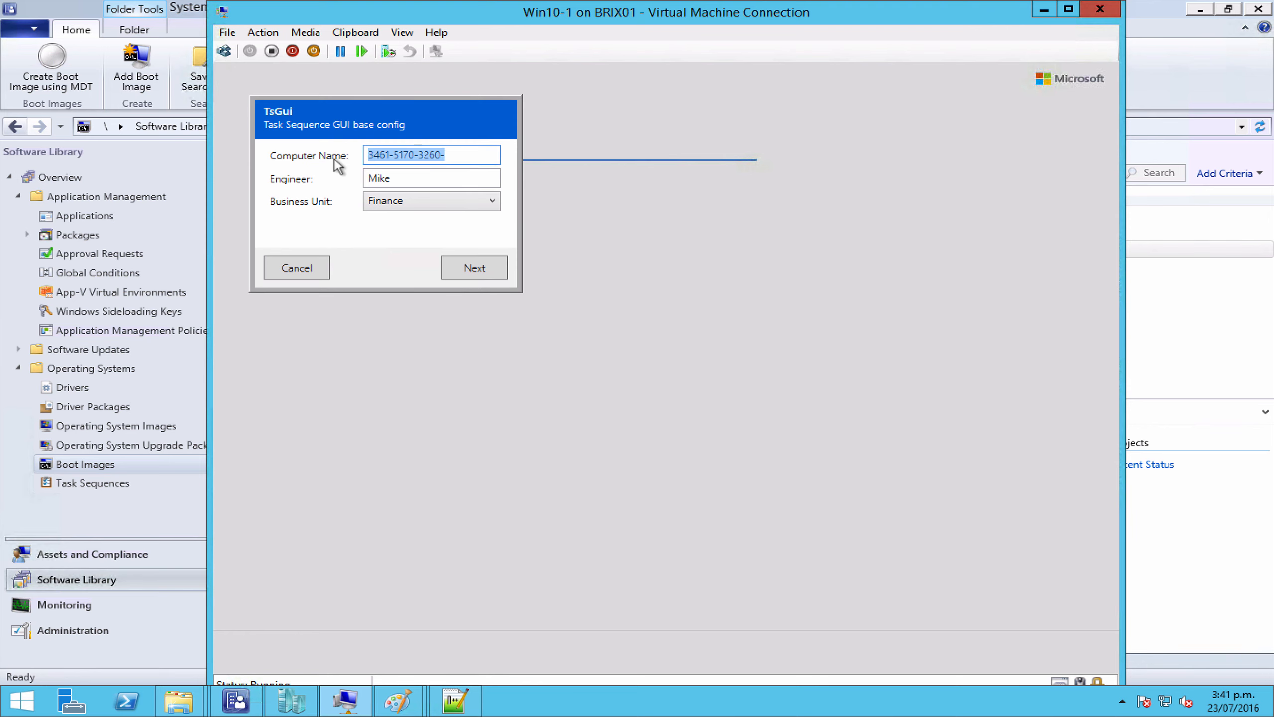
pyautogui.write('Test')
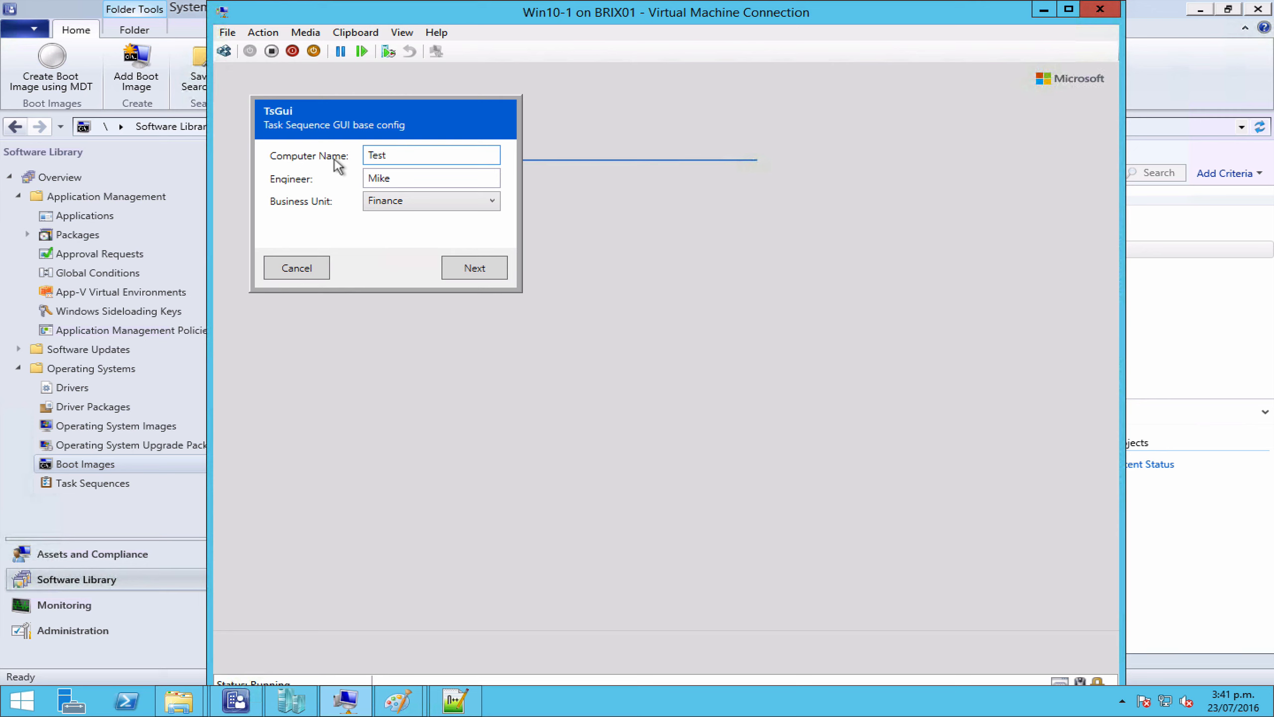
pyautogui.write('2')
pyautogui.press('Tab')
pyautogui.click(398, 180)
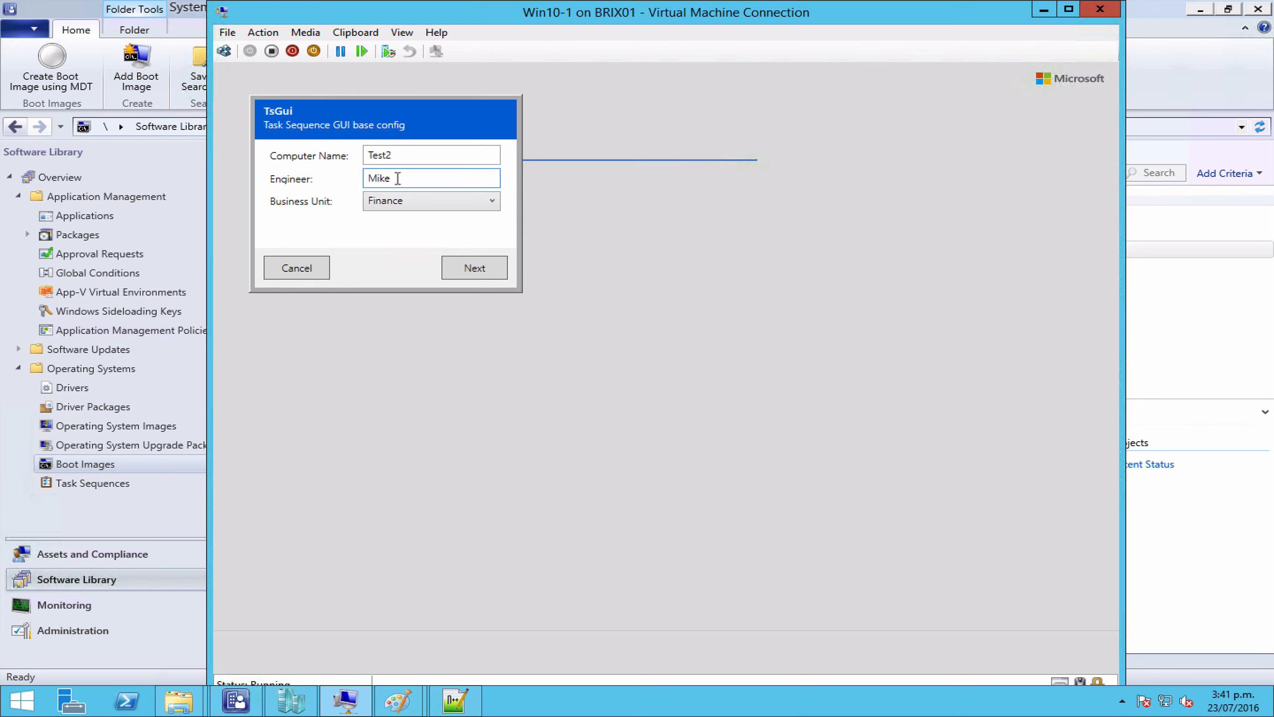
pyautogui.write('P')
pyautogui.click(404, 203)
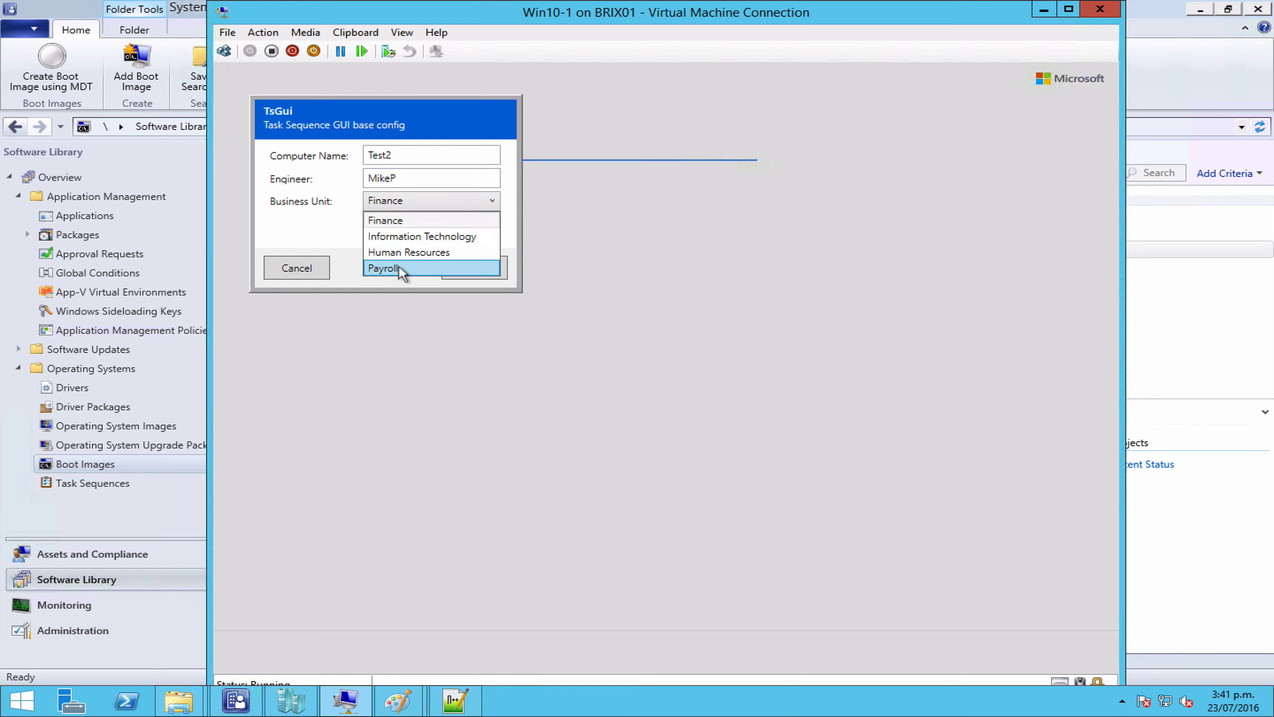
pyautogui.click(399, 267)
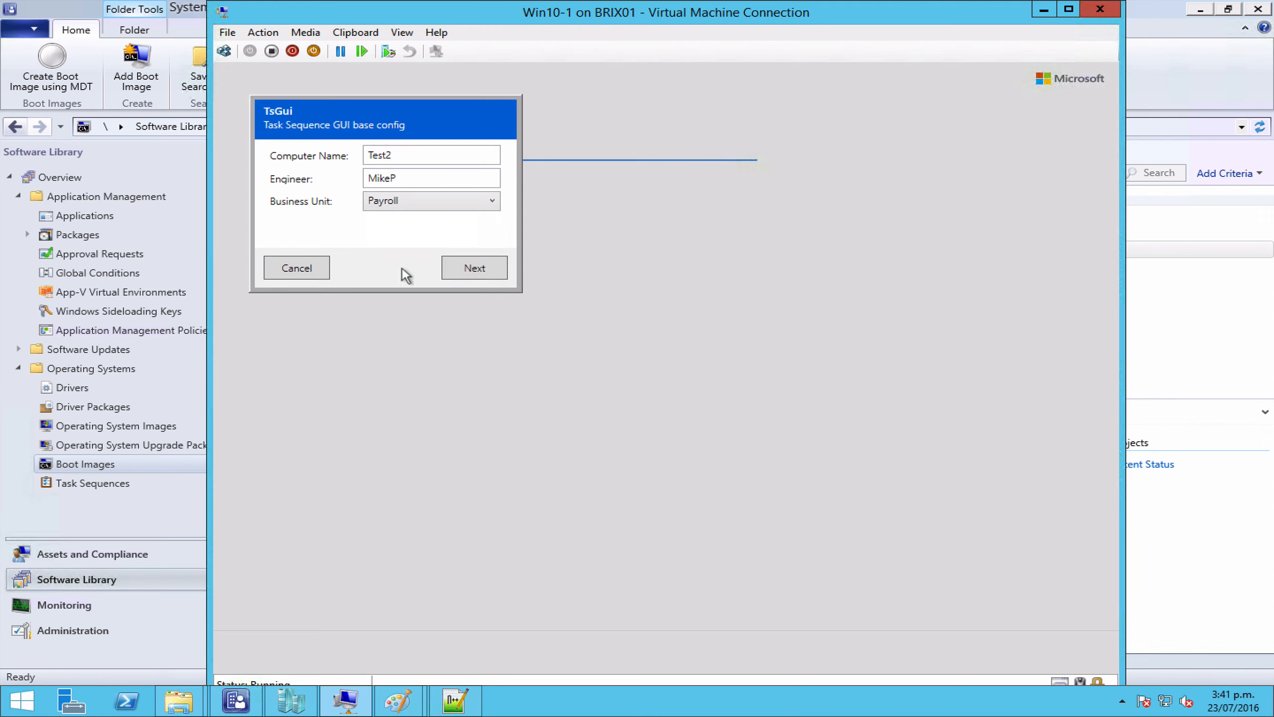
# Step: Tick 7zip among the optional apps and finish TsGui so Test OSD starts
pyautogui.click(471, 275)
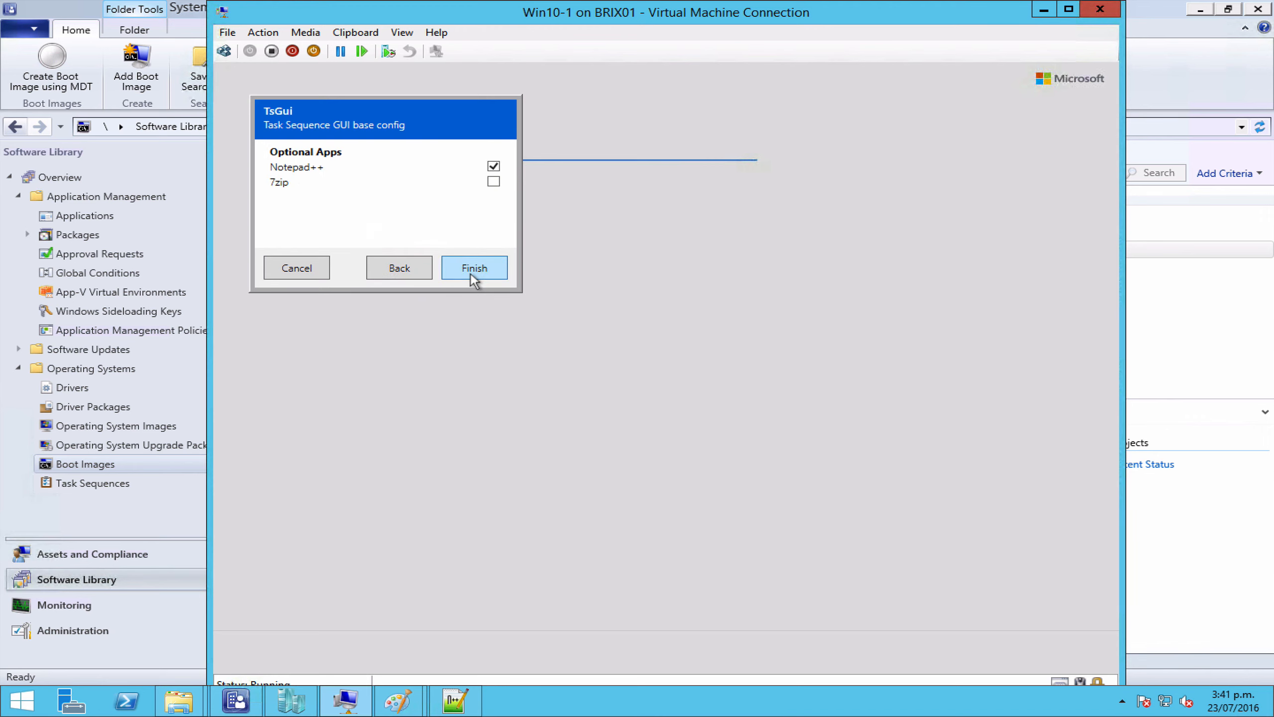
pyautogui.click(494, 182)
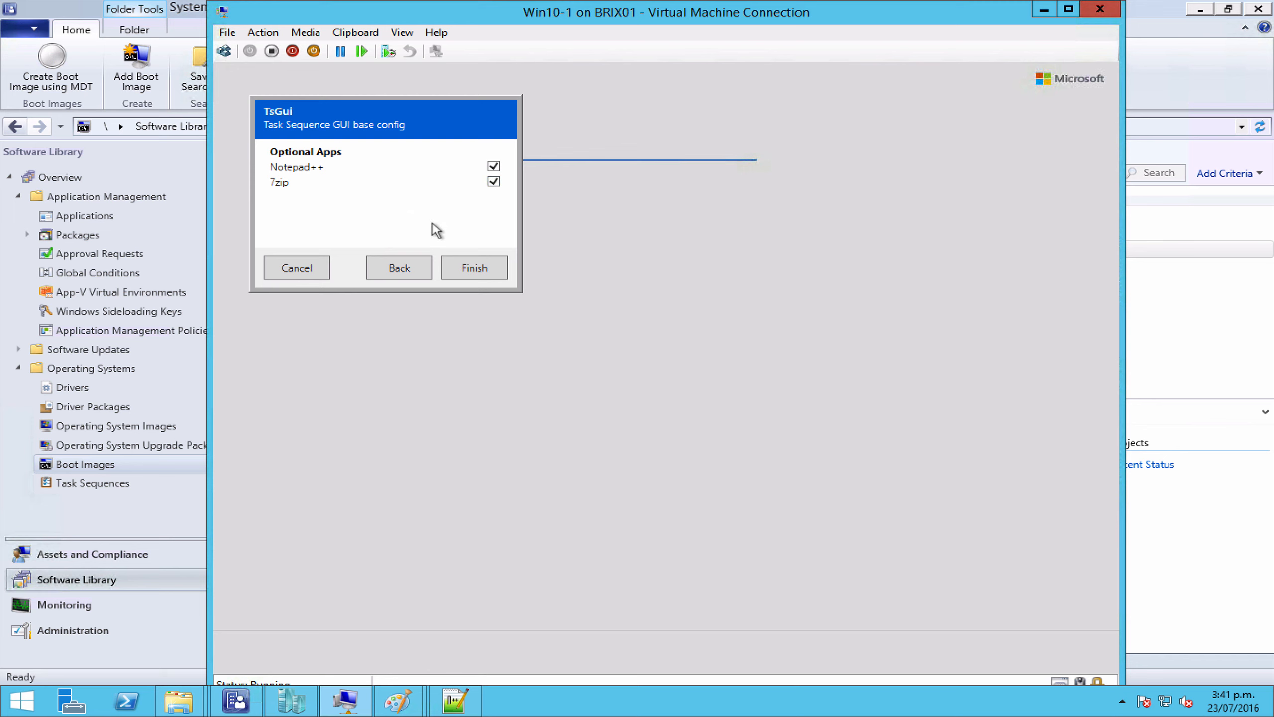
pyautogui.click(462, 270)
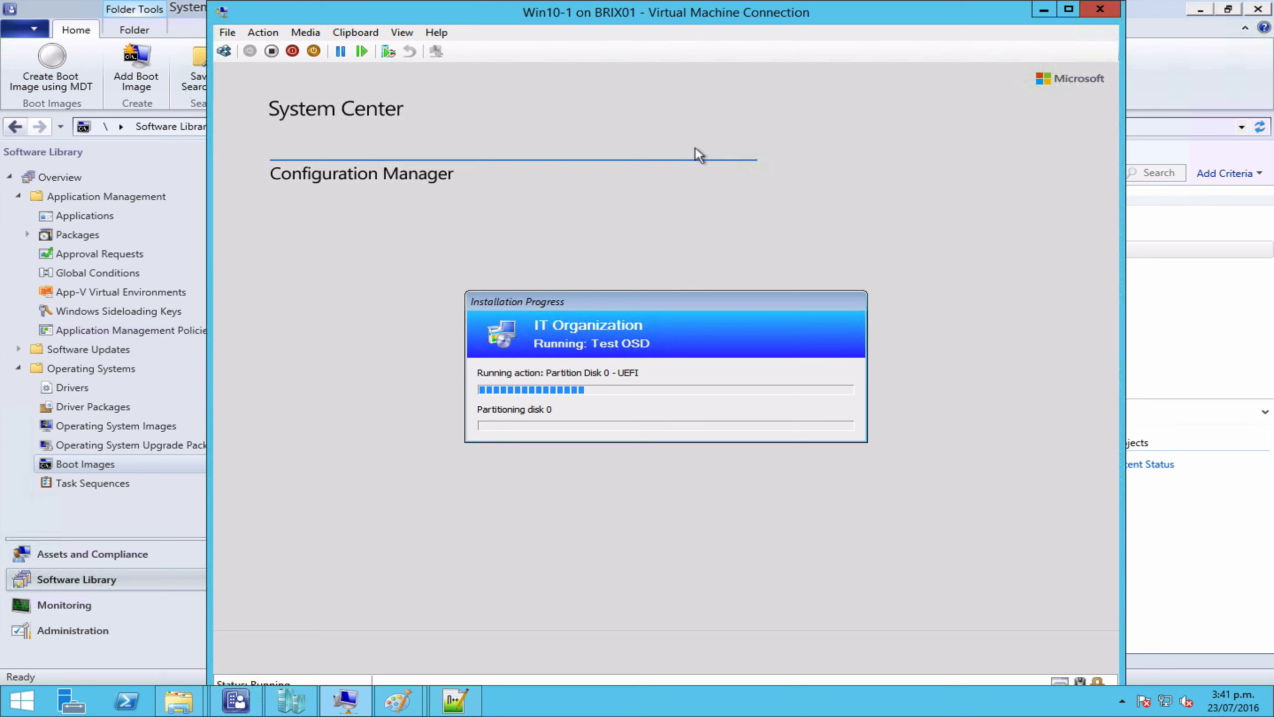
# Step: In the VM, open File Explorer and browse to This PC > Windows (C:)
pyautogui.moveTo(918, 4)
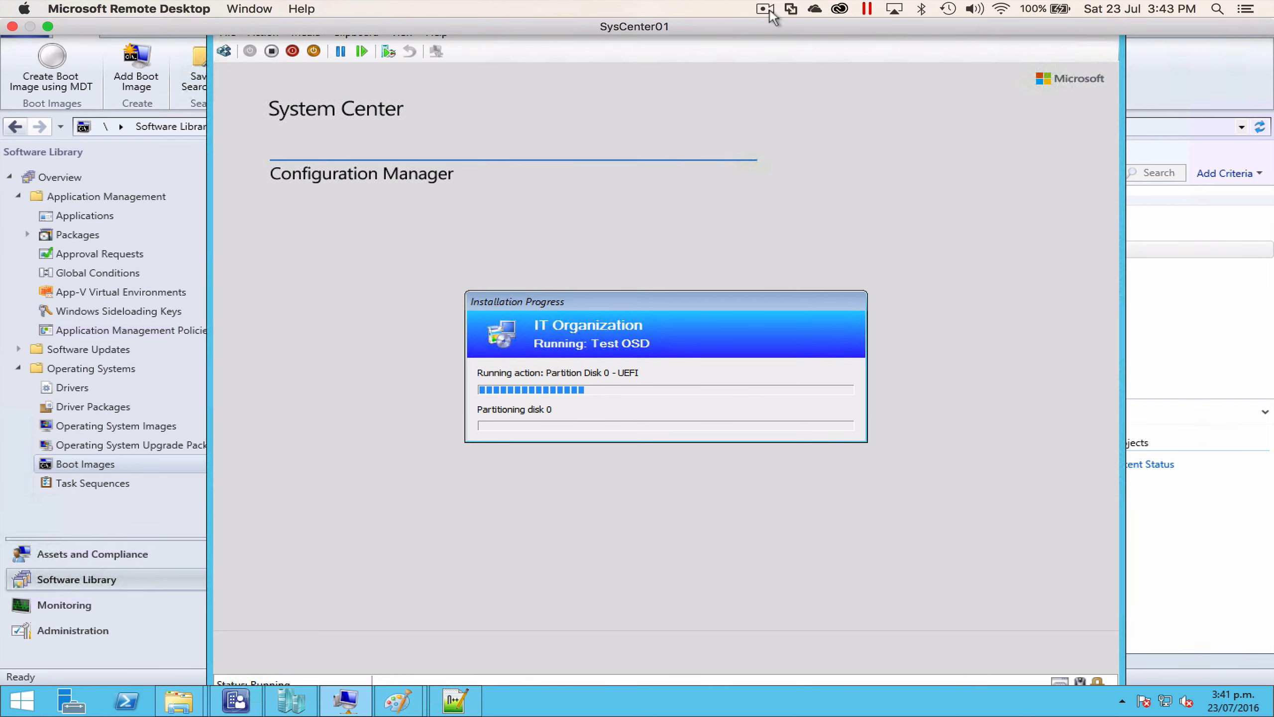
pyautogui.click(769, 9)
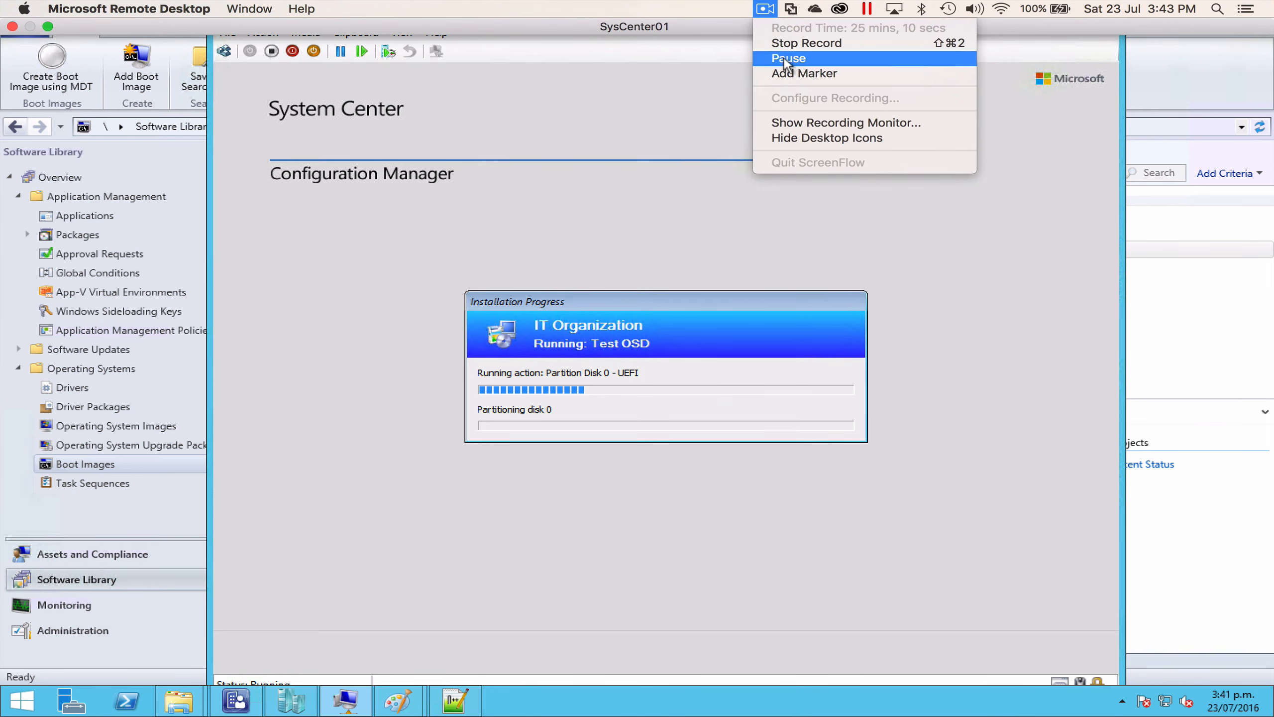
pyautogui.click(785, 58)
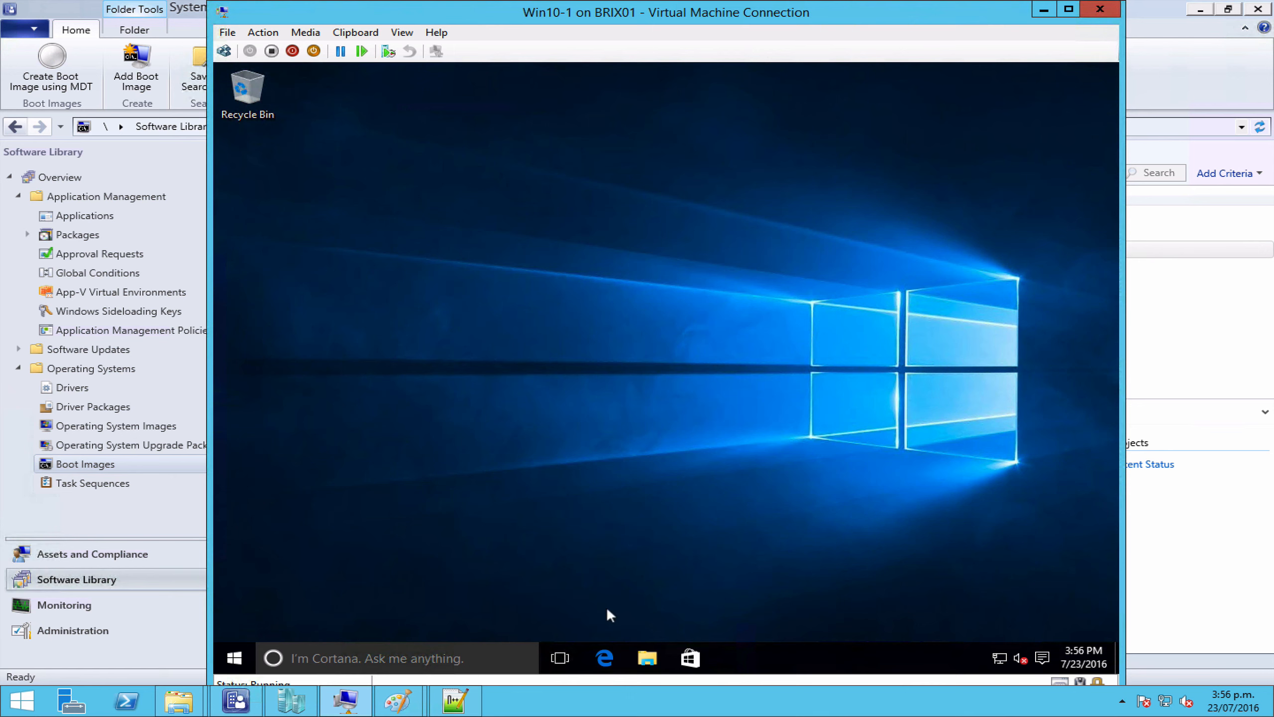
pyautogui.click(647, 657)
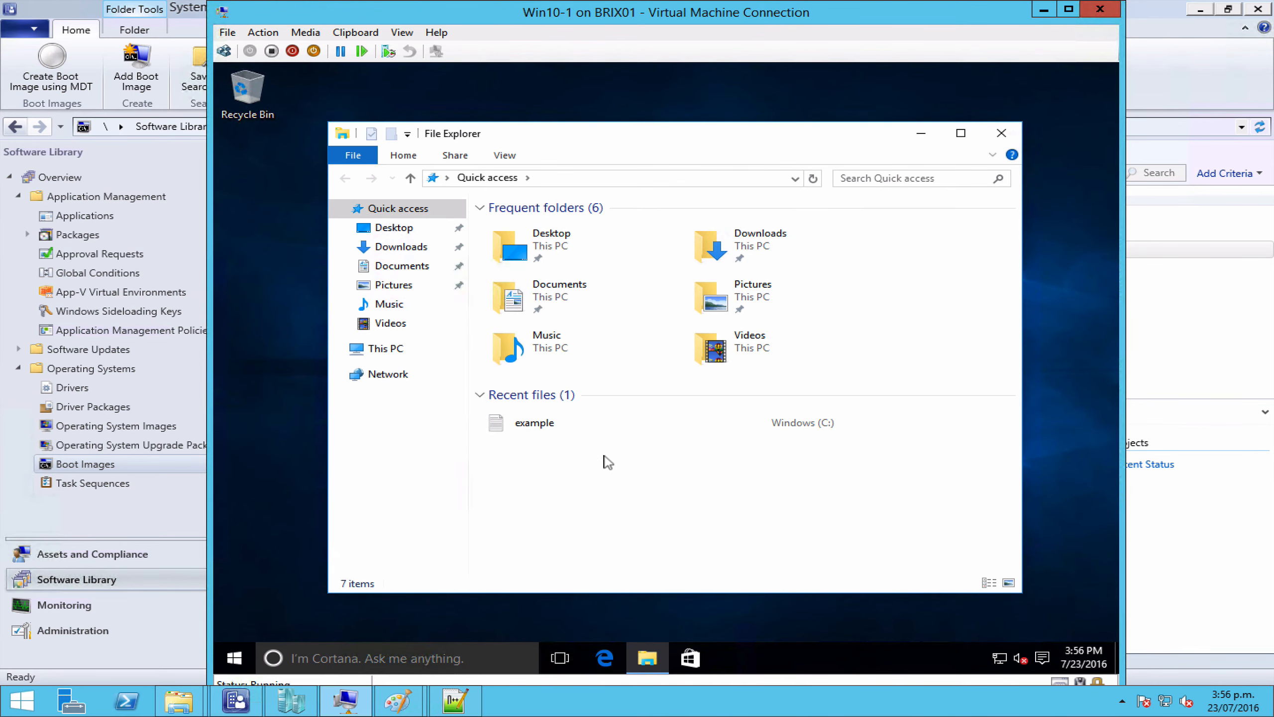
pyautogui.click(402, 350)
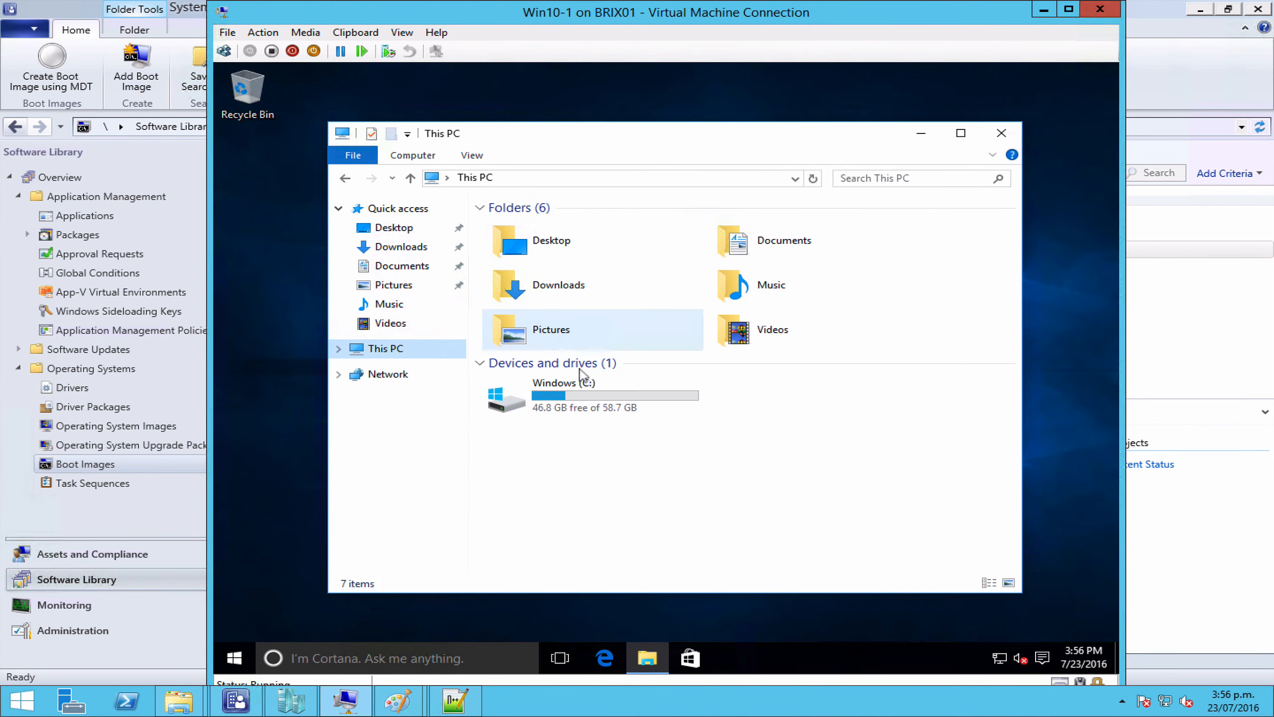
pyautogui.doubleClick(585, 395)
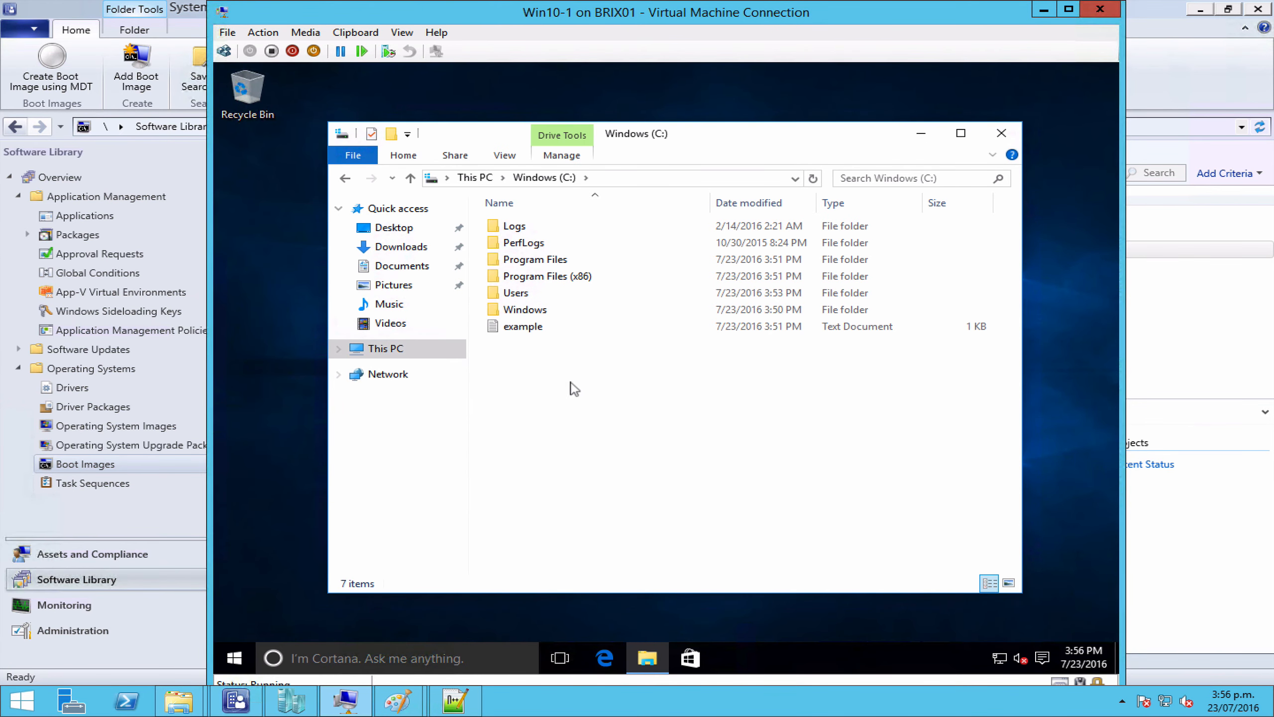
# Step: Open example.txt, confirm it shows Group: Pay and the engineer's name, then close it
pyautogui.doubleClick(524, 327)
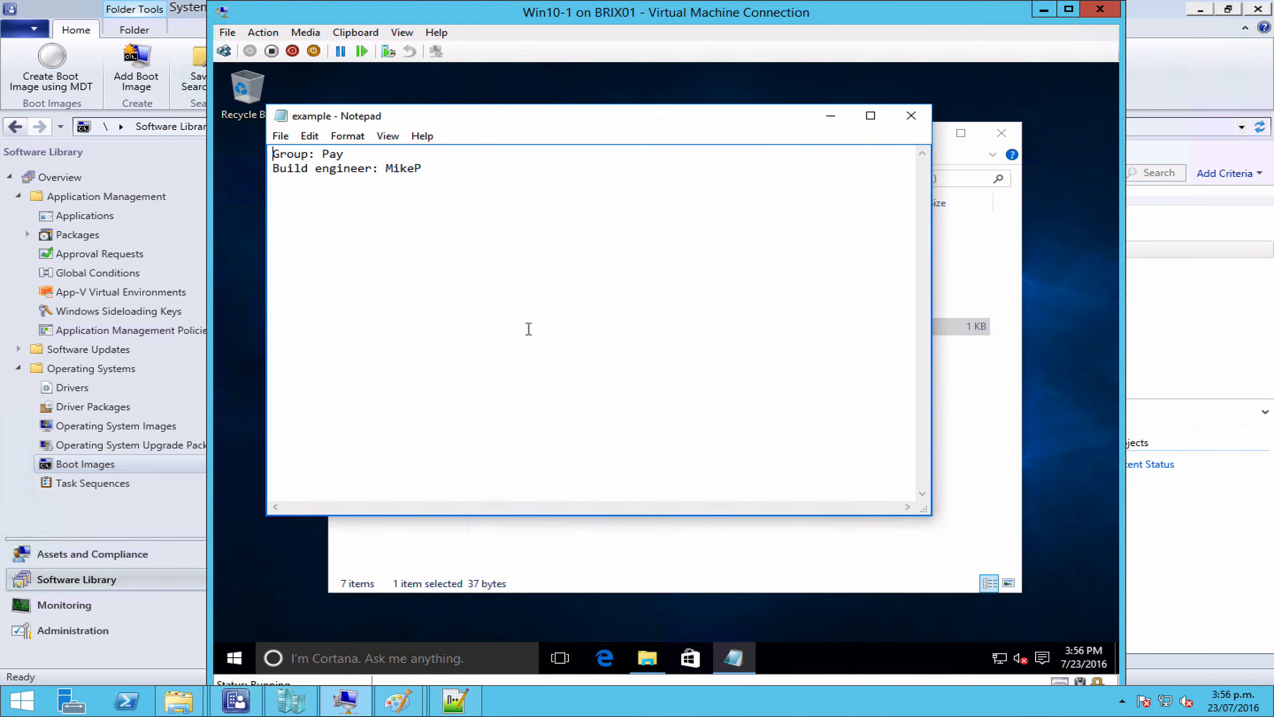
pyautogui.doubleClick(328, 156)
pyautogui.click(324, 155)
pyautogui.doubleClick(333, 154)
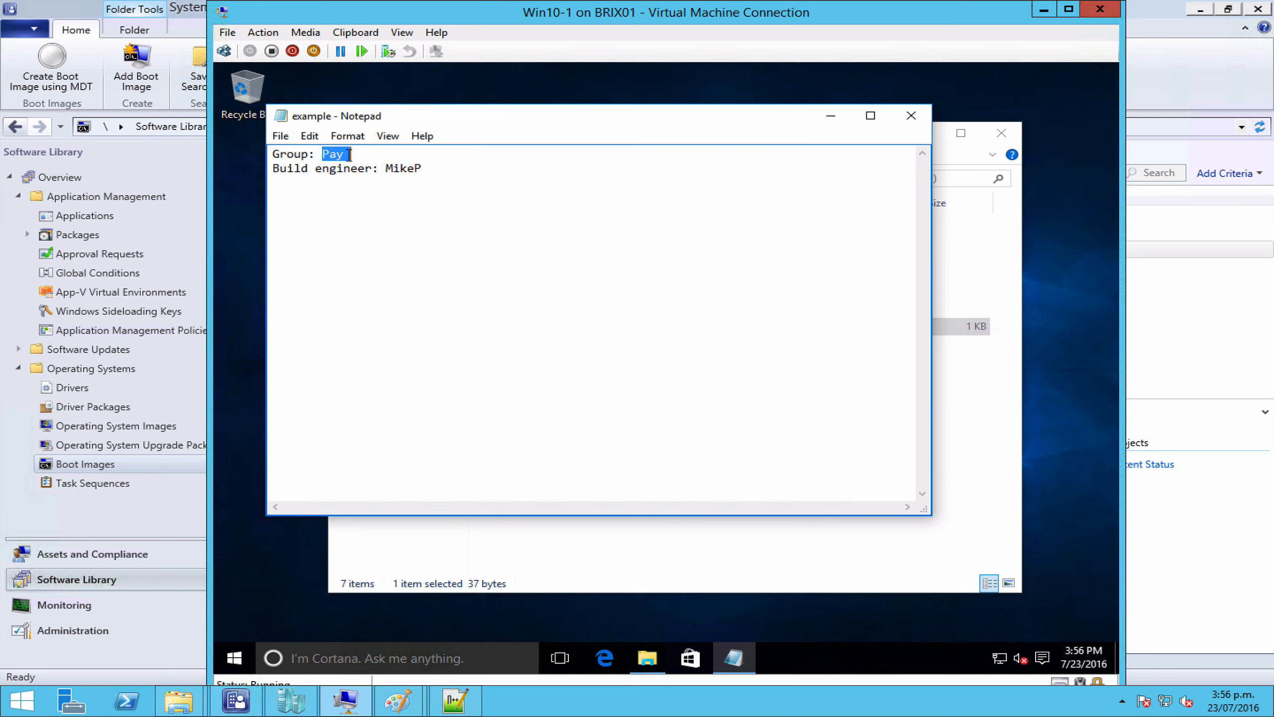
pyautogui.doubleClick(399, 170)
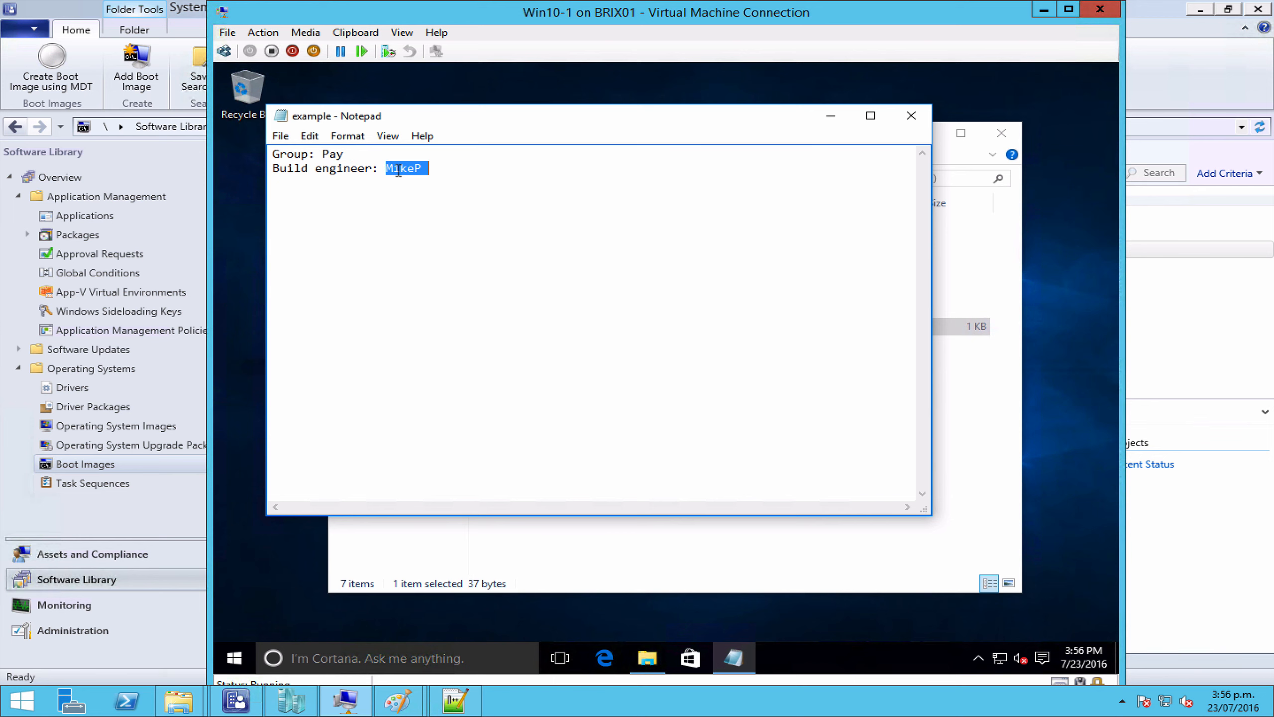
pyautogui.click(911, 115)
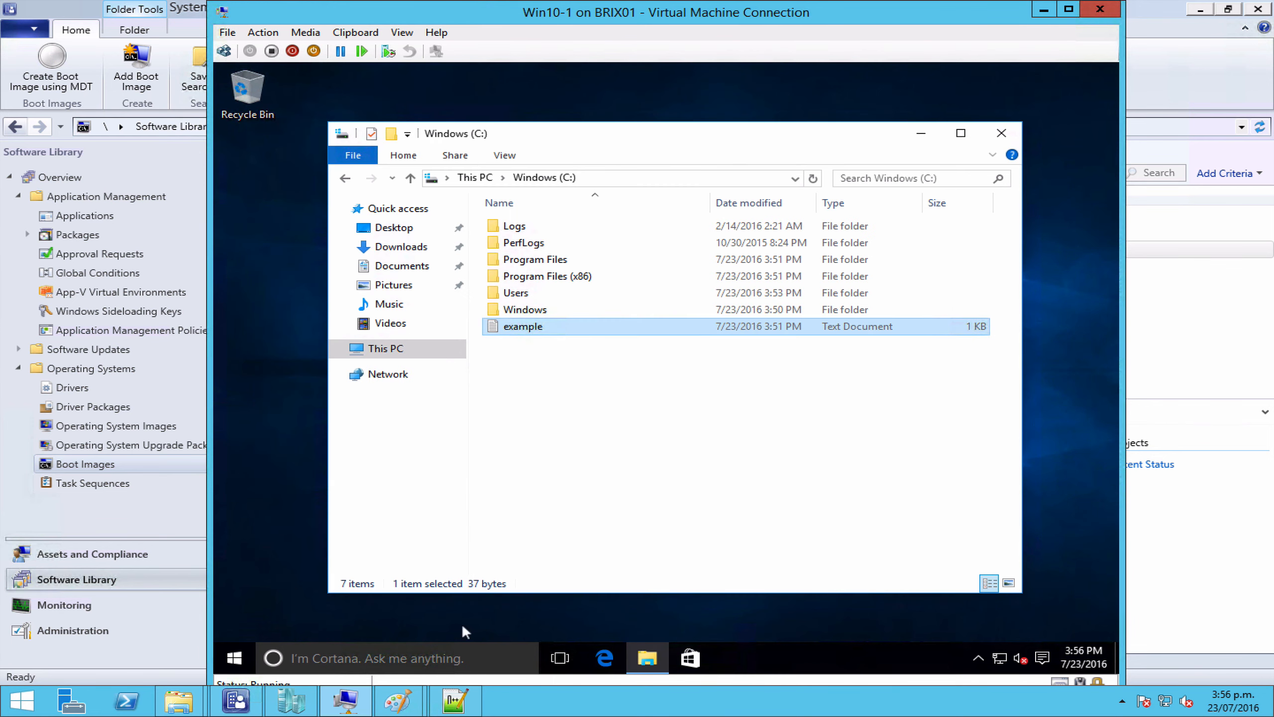
pyautogui.click(235, 657)
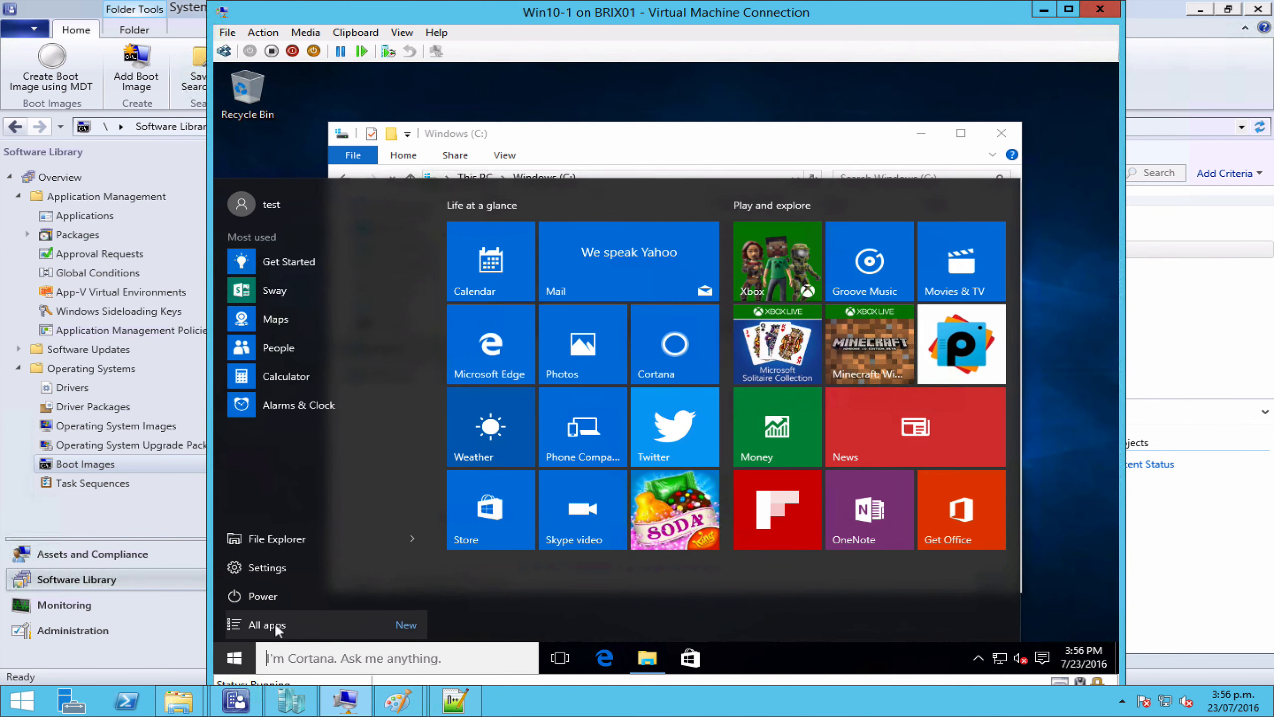
pyautogui.click(275, 622)
pyautogui.click(274, 253)
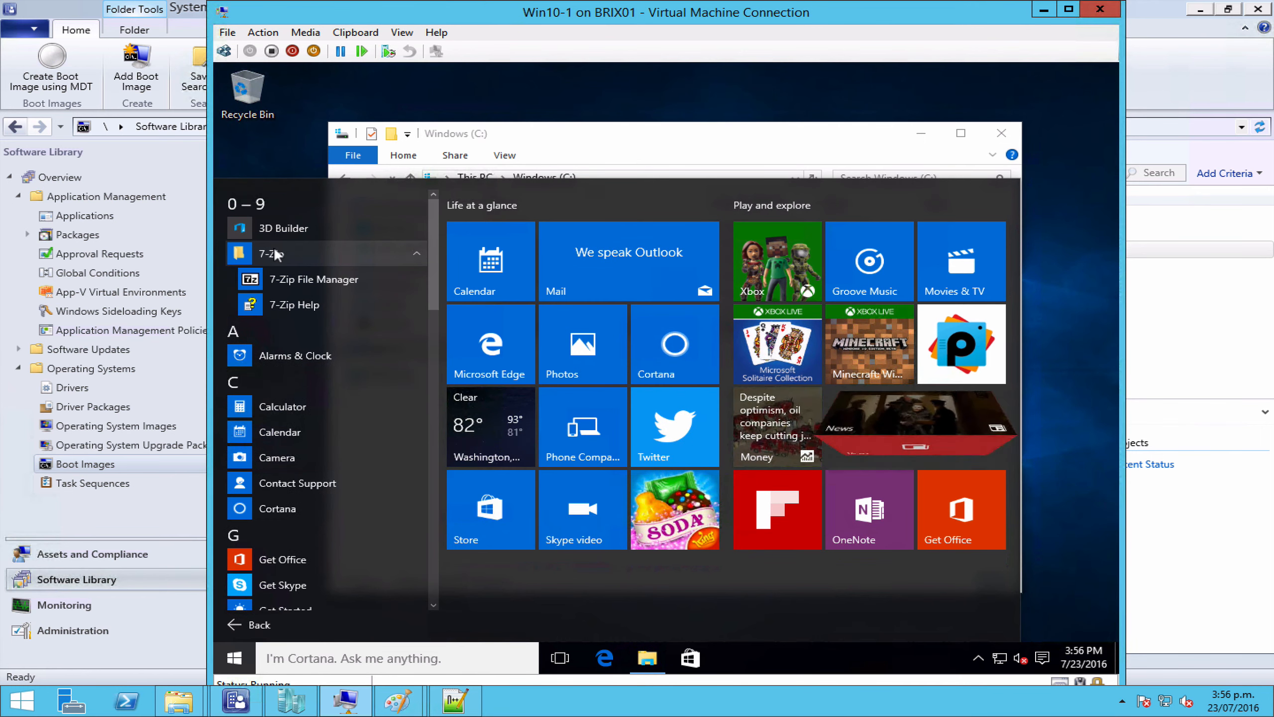
pyautogui.click(436, 394)
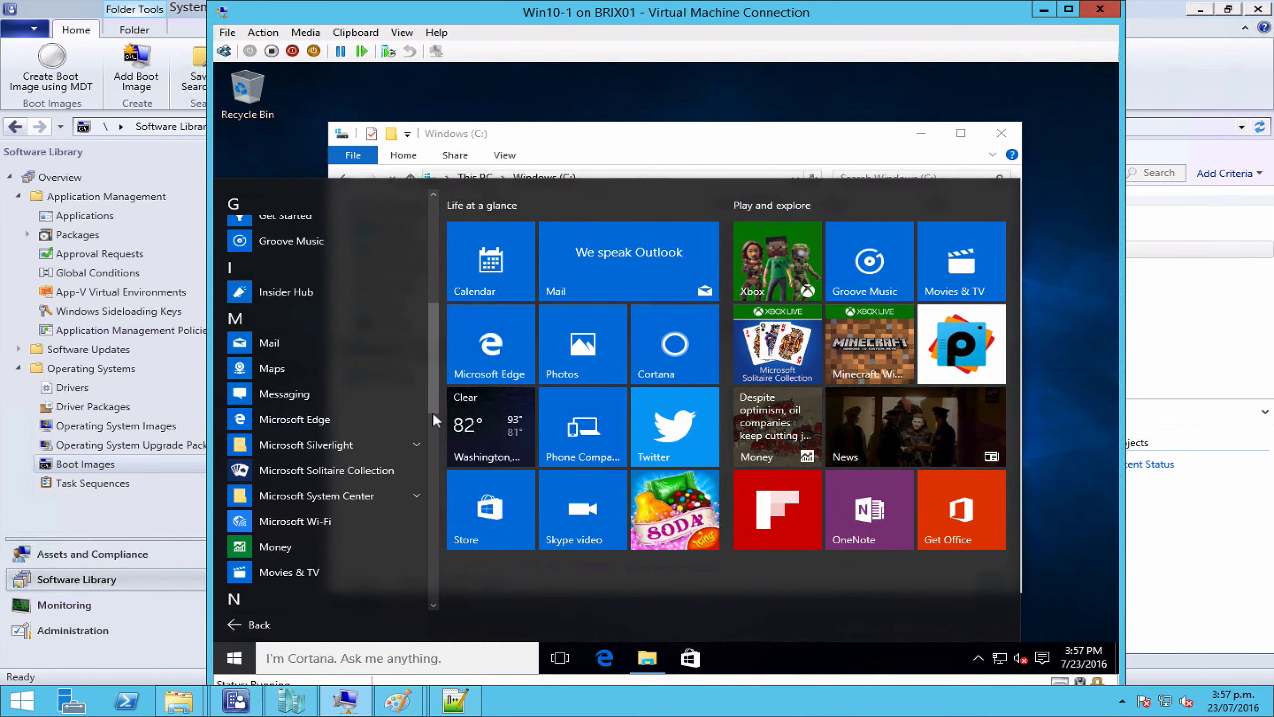
pyautogui.click(435, 542)
pyautogui.click(294, 253)
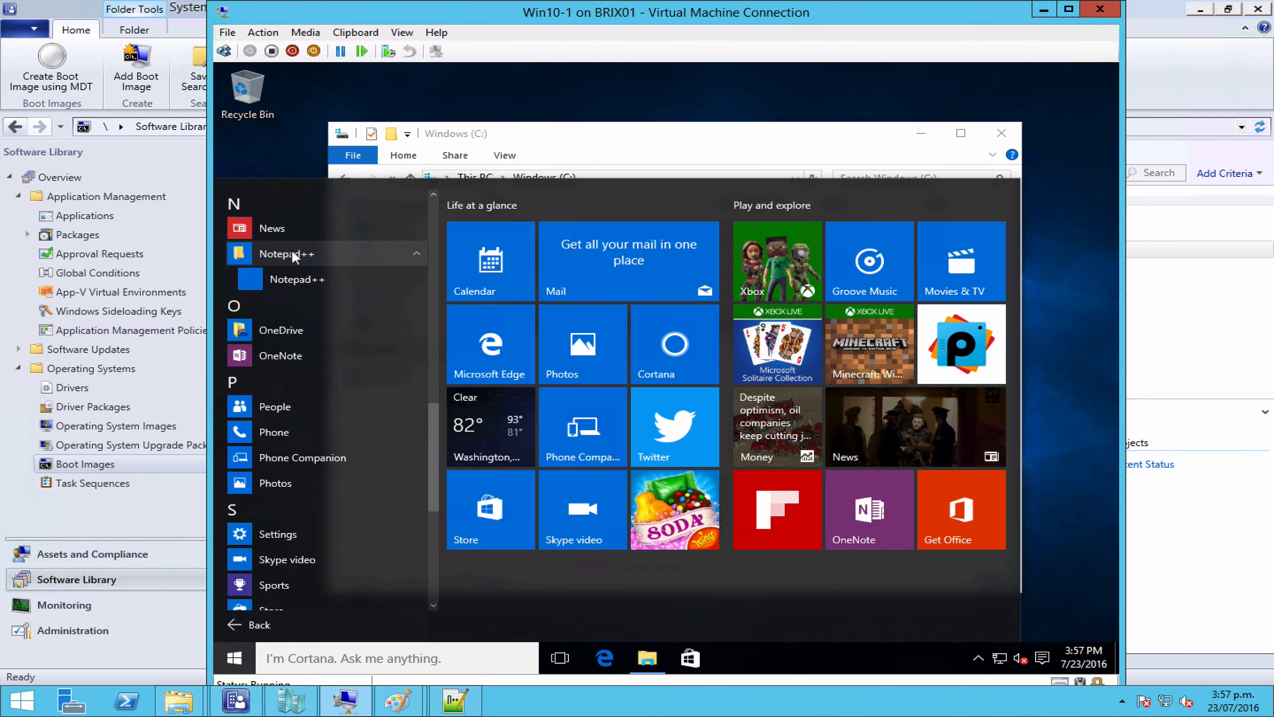
pyautogui.click(774, 140)
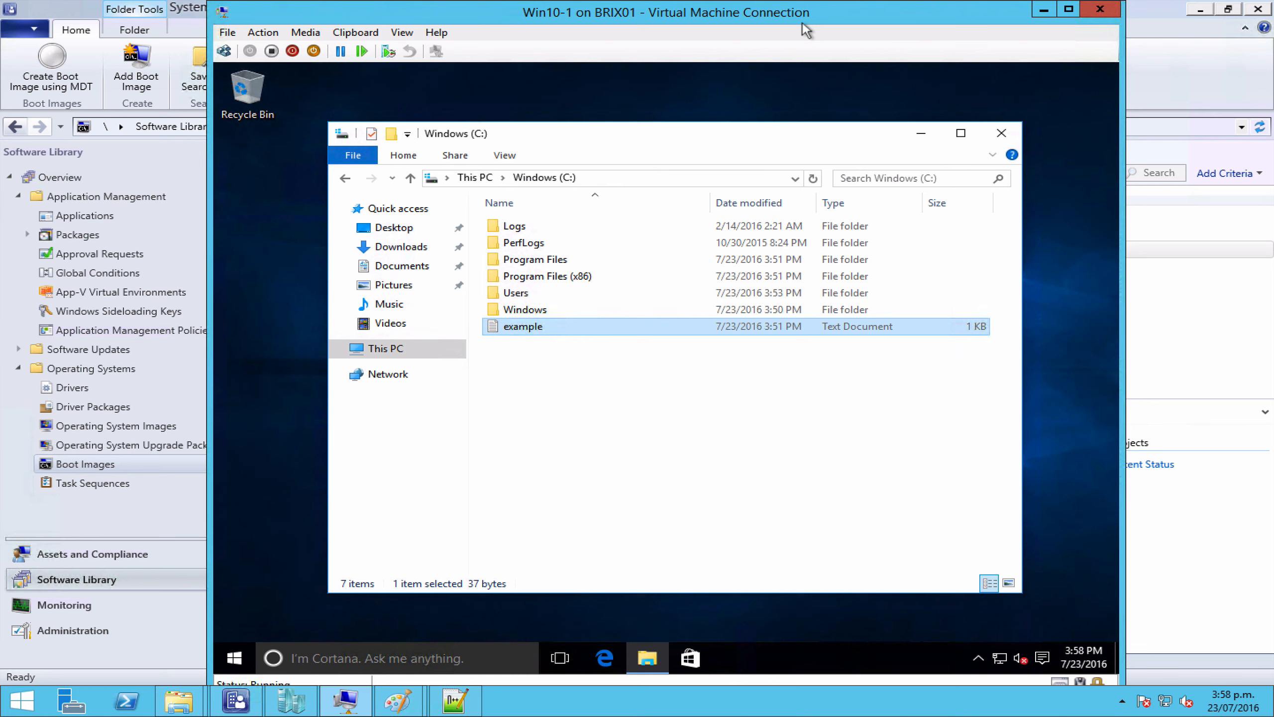
pyautogui.click(763, 8)
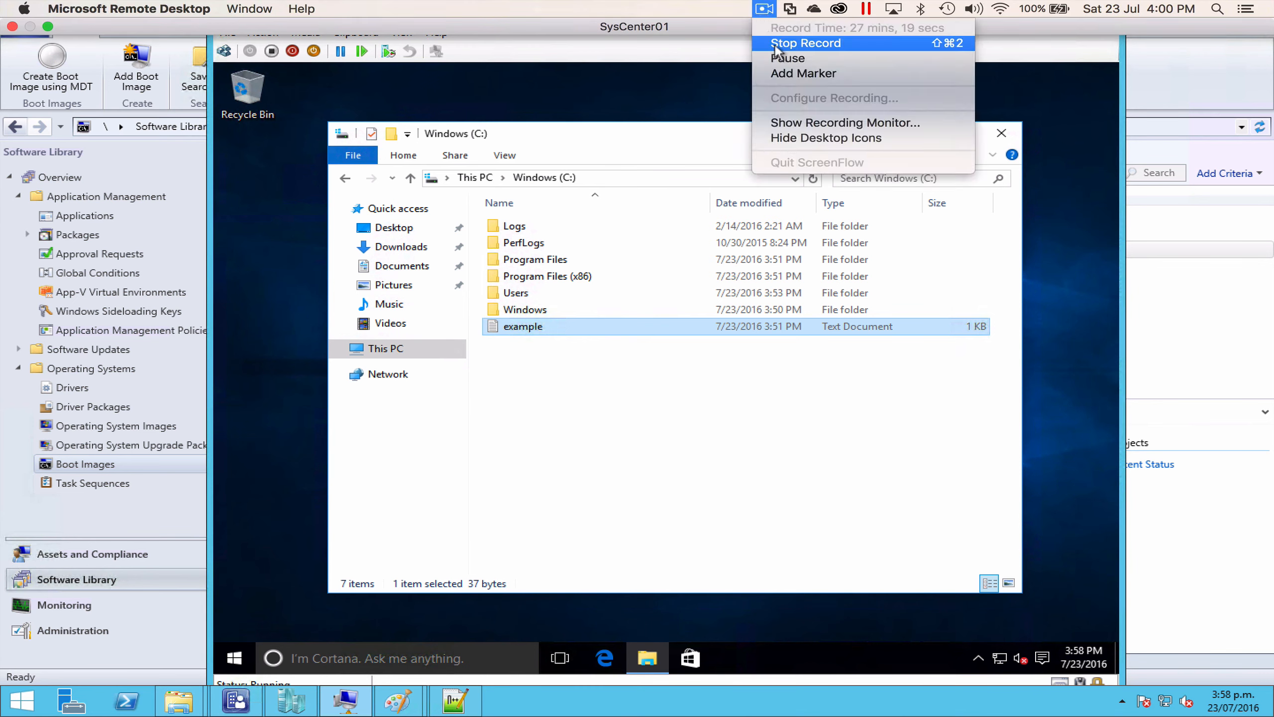